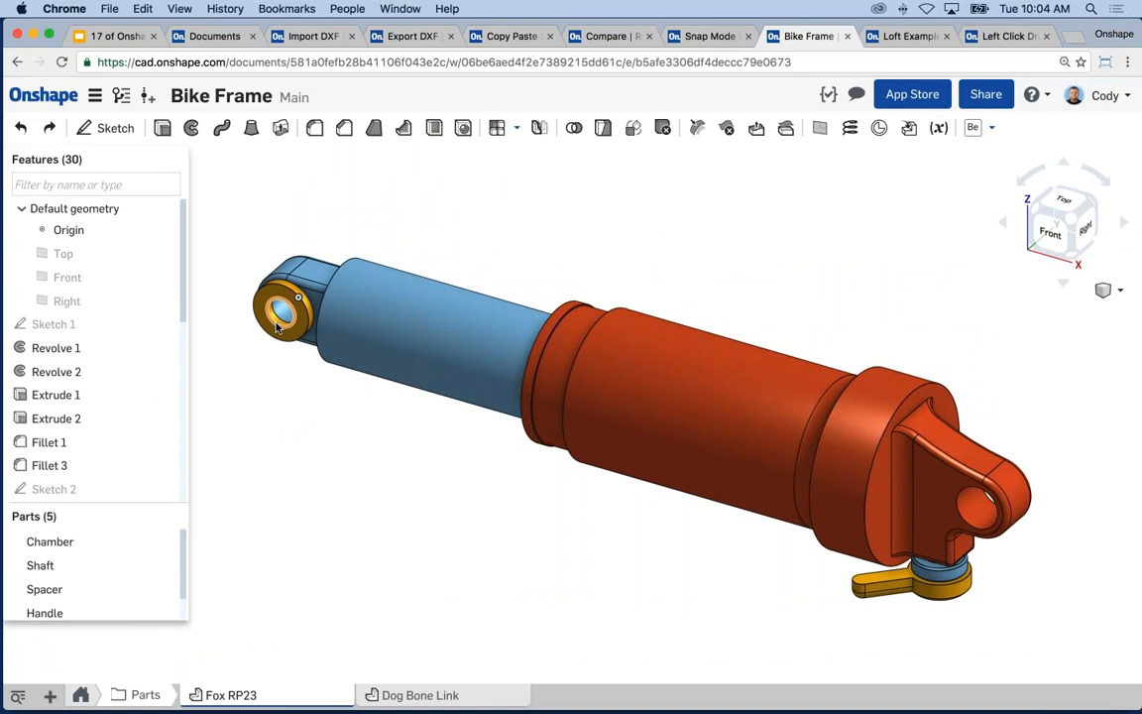
- Measure the bushing hole (8.000 mm) against the chamber eye hole: 200.016 mm centre-to-centre, 190.016 mm minimum
click(277, 325)
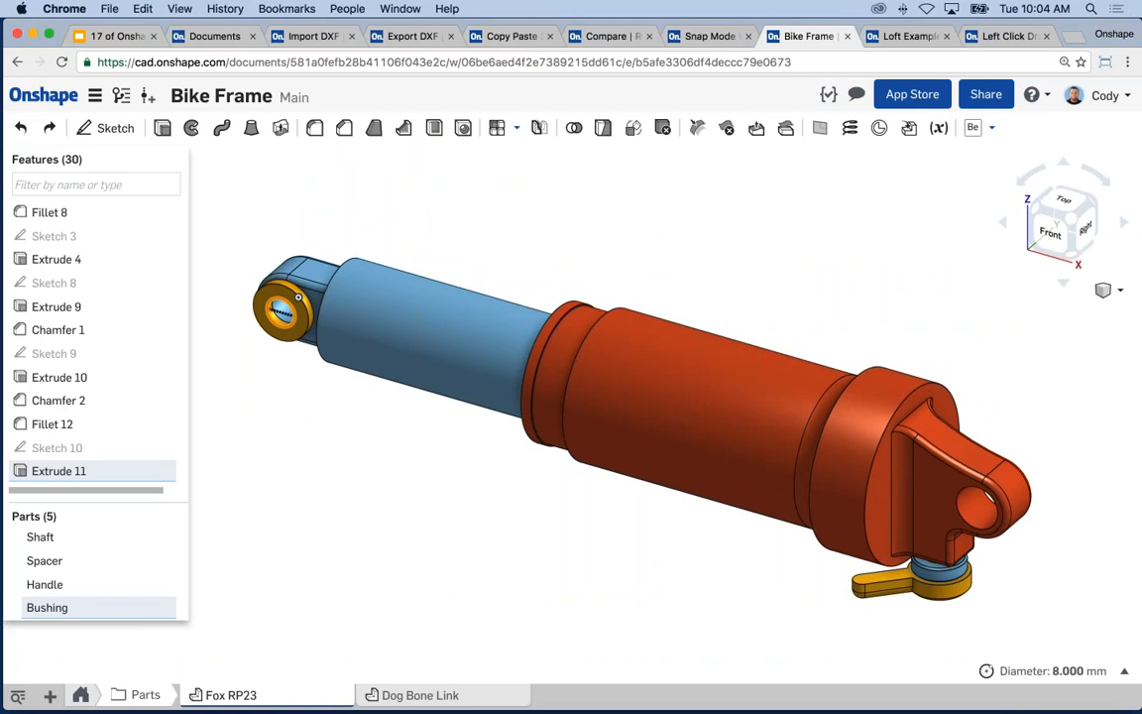
click(284, 320)
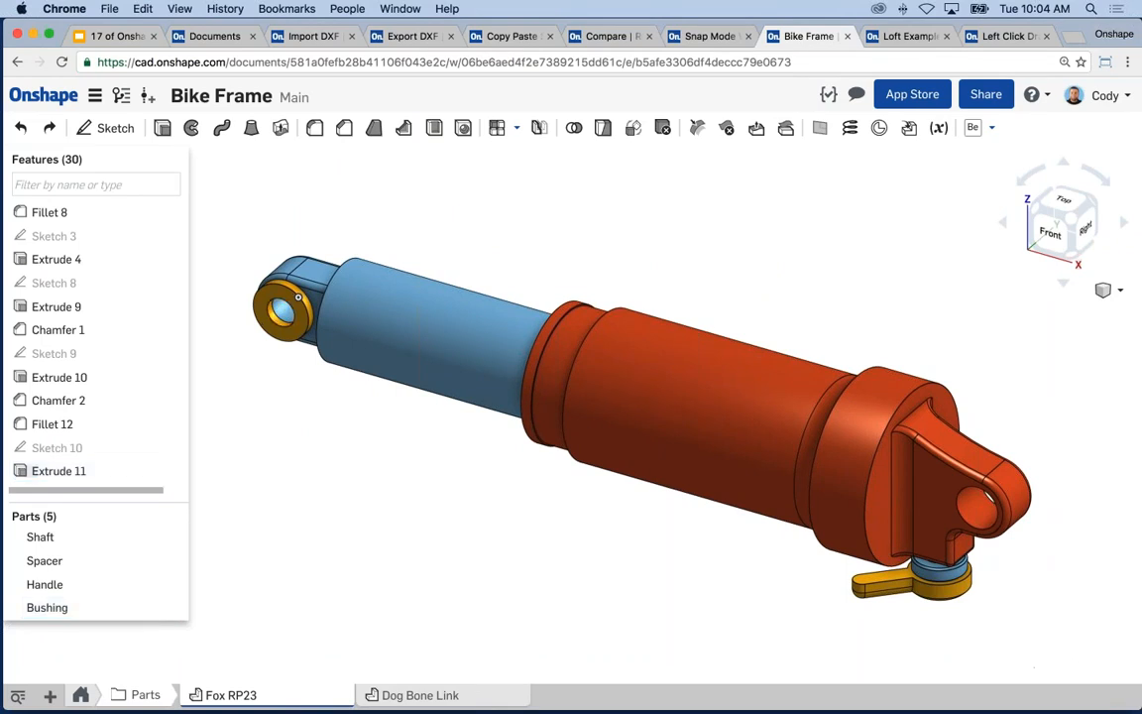
click(285, 318)
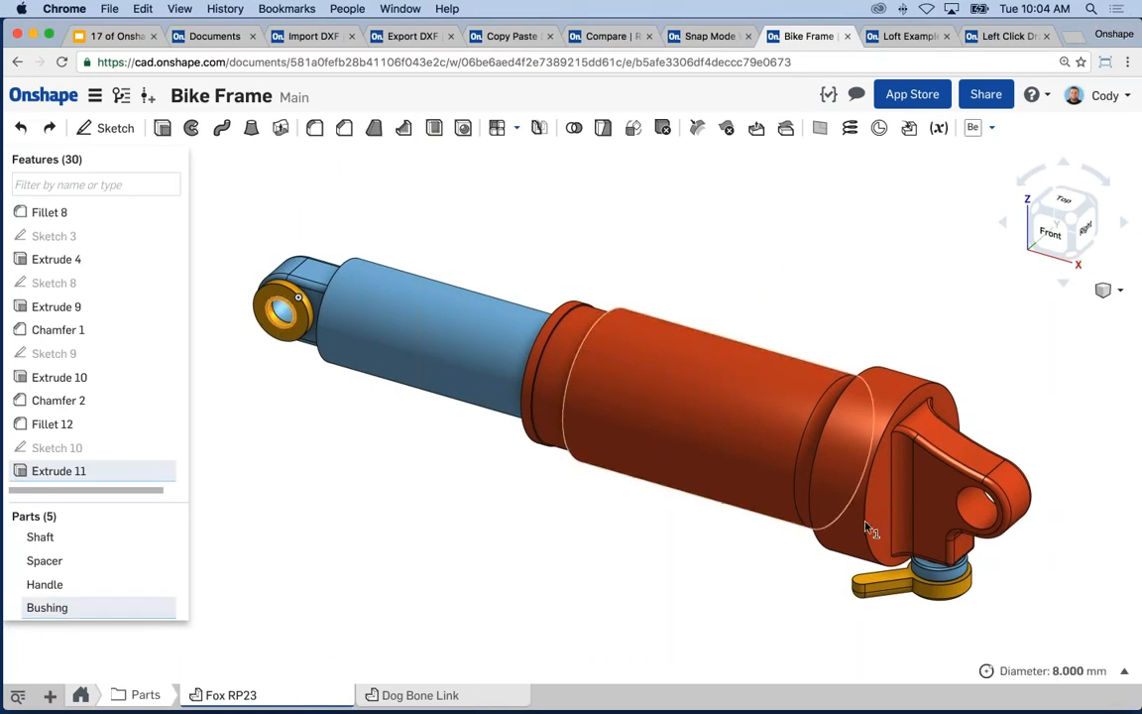
click(962, 525)
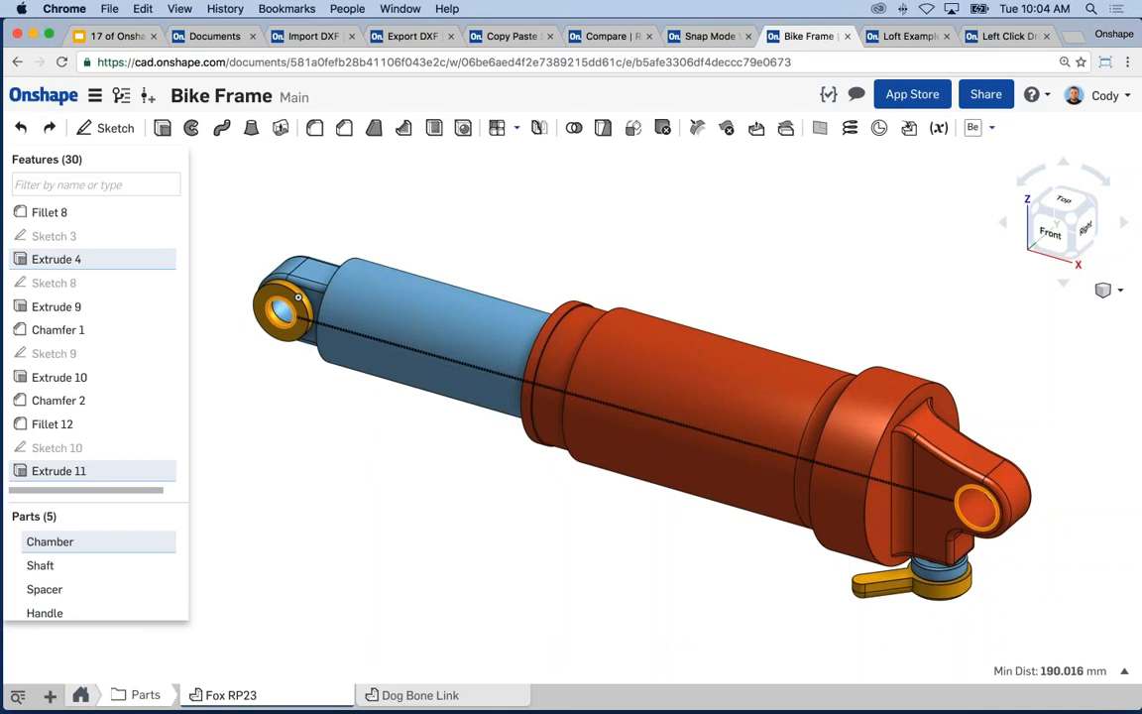
click(1125, 672)
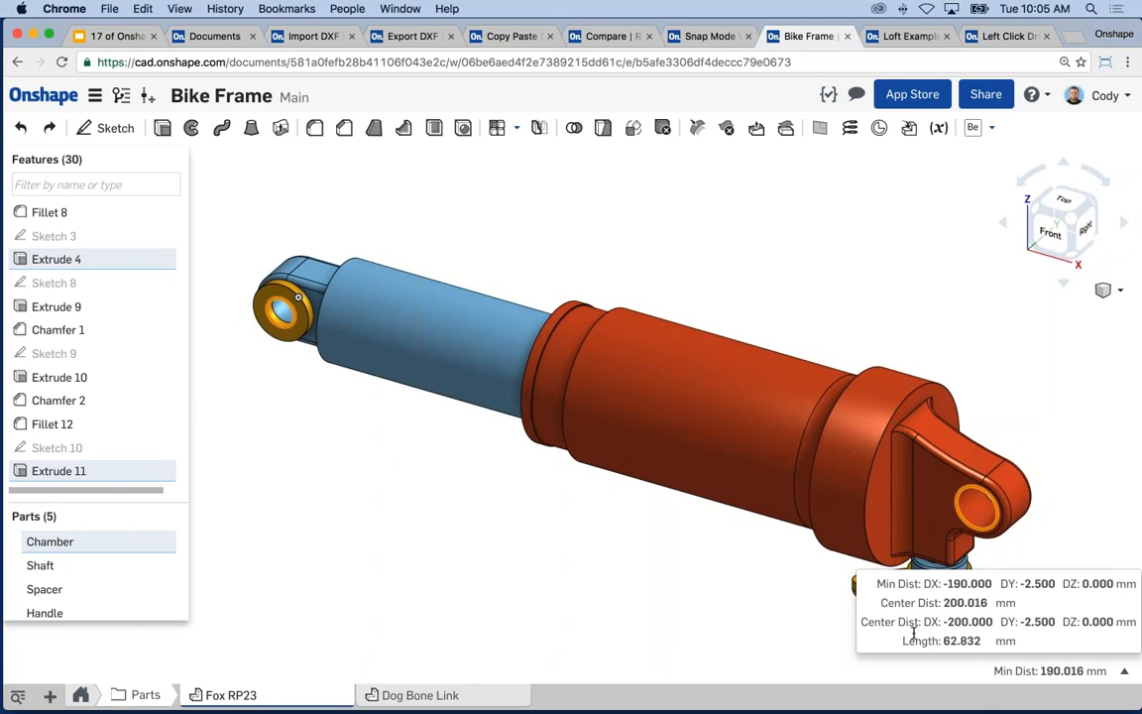
key(space)
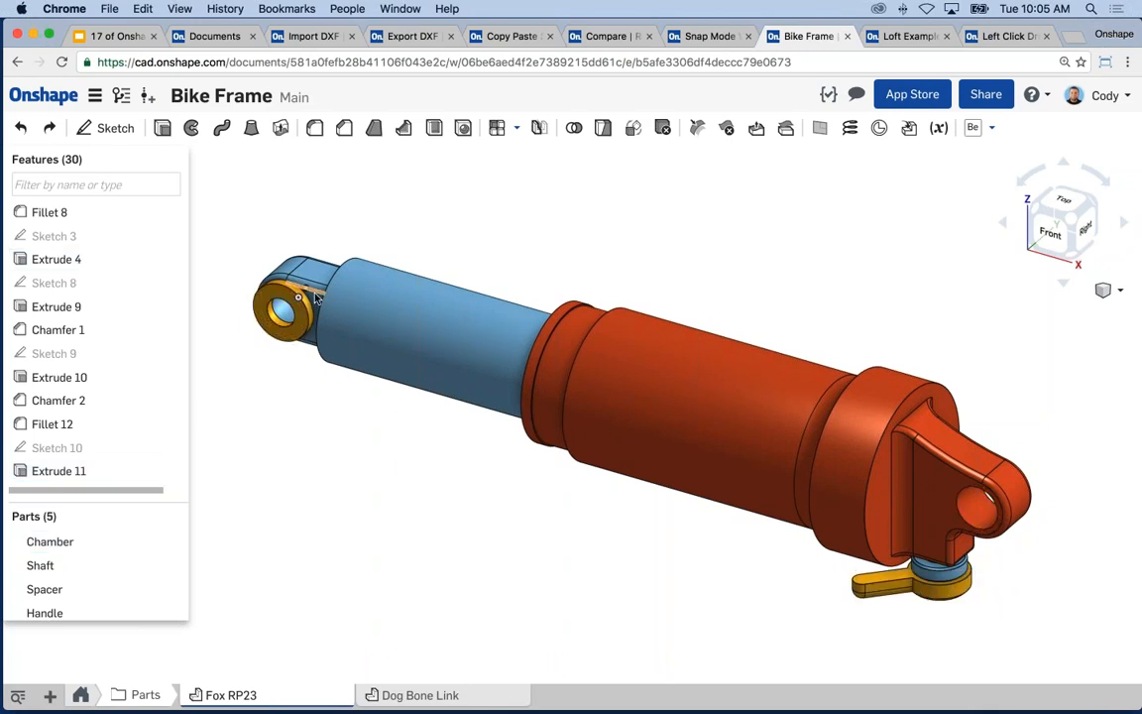
- Measure the shaft eye face's area, 147.910 sq mm
scroll(303, 307, up, 3)
click(317, 307)
scroll(652, 644, down, 5)
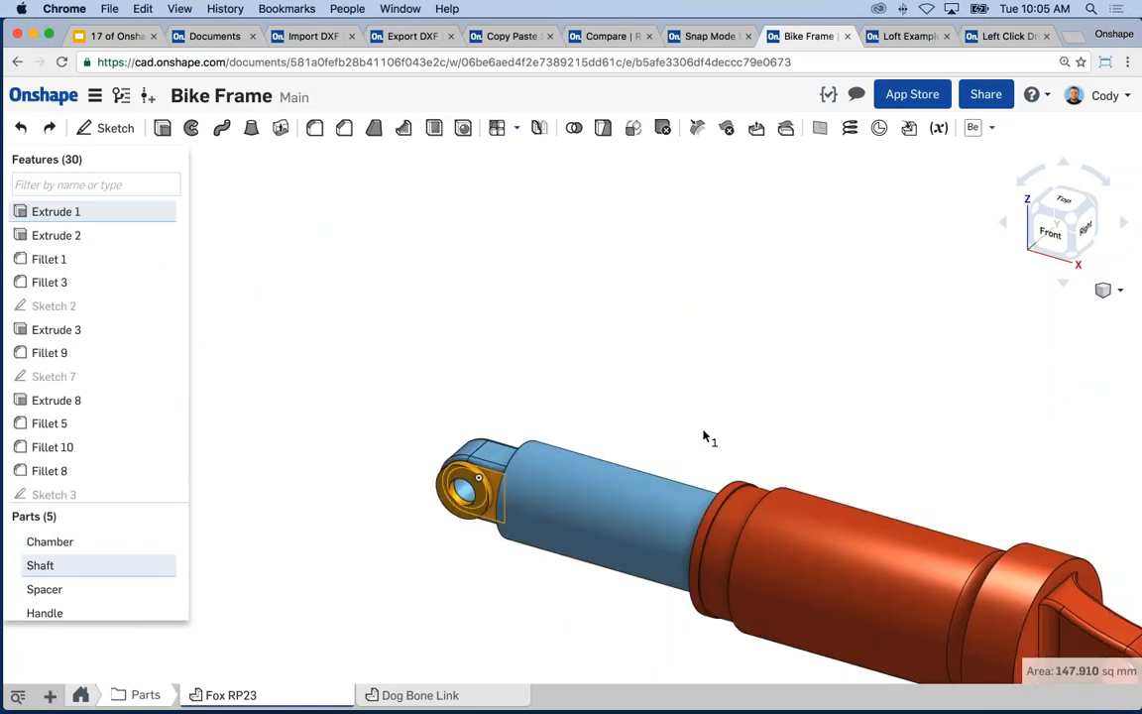
- Measure the chamber end edge's diameter, 47.500 mm, centred at X 177.500 mm
middle_drag(709, 438, 599, 359)
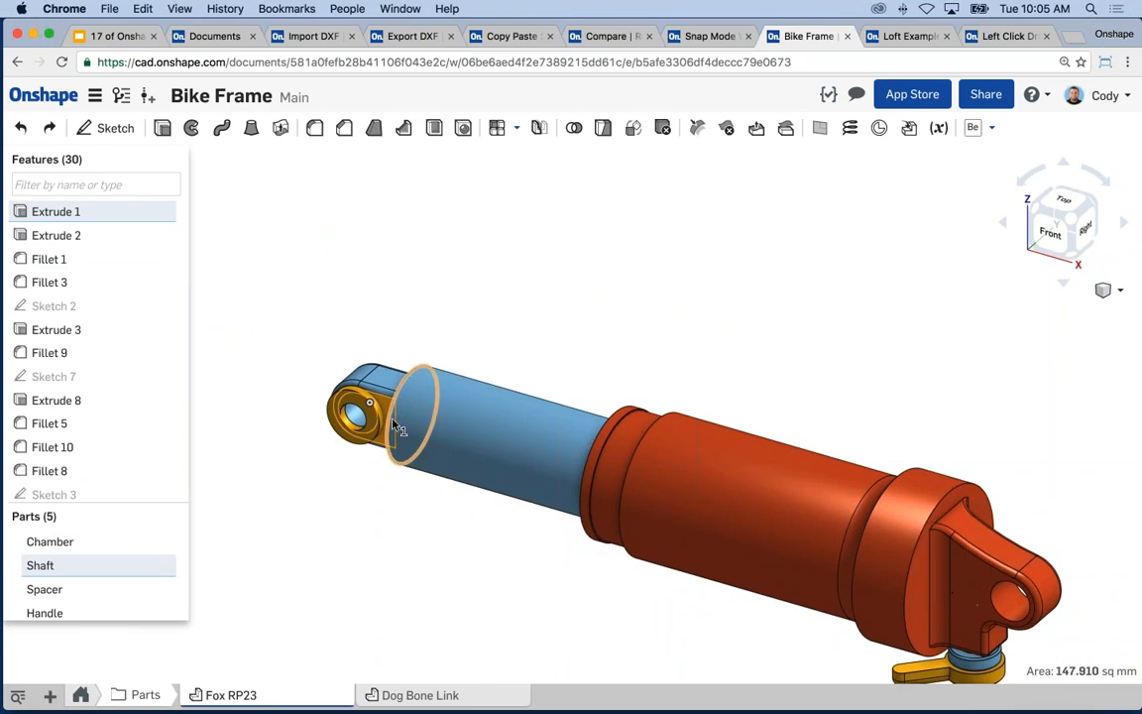
middle_drag(530, 553, 508, 449)
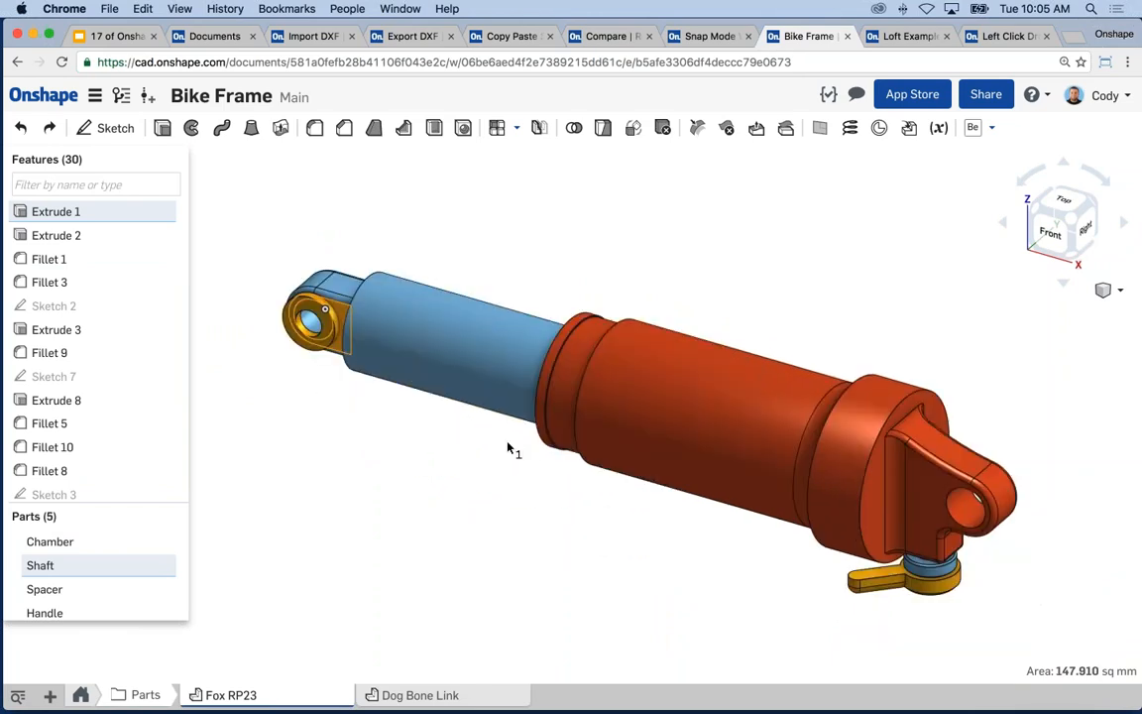
click(813, 170)
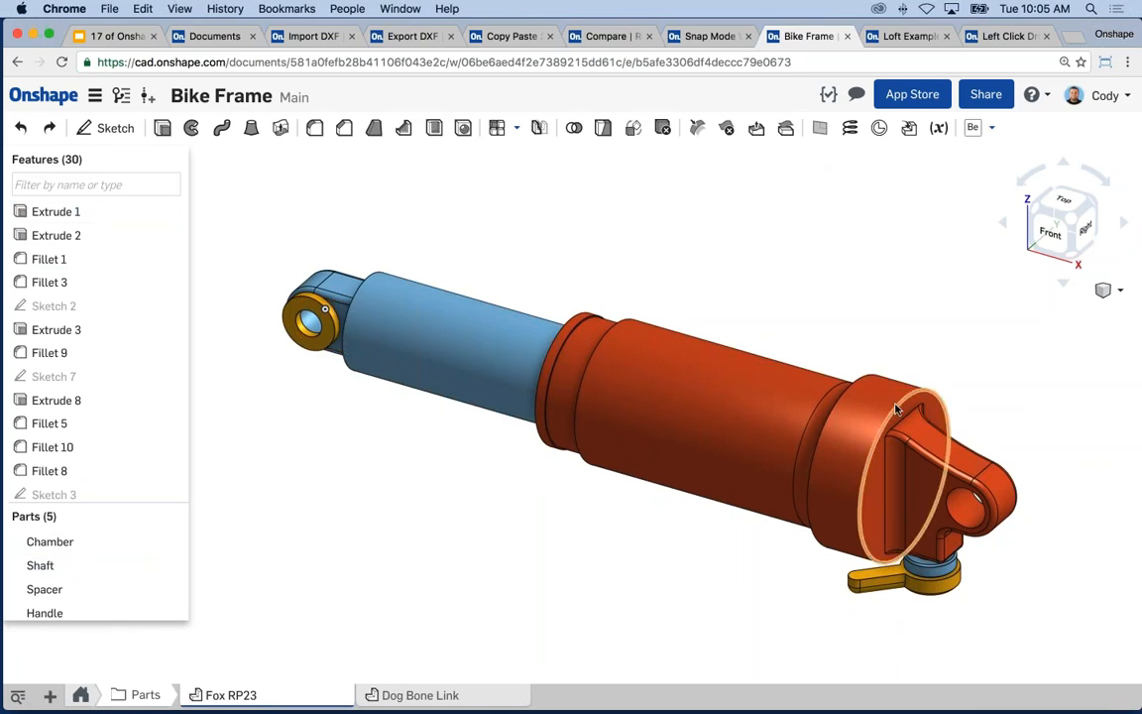
click(862, 436)
click(1124, 672)
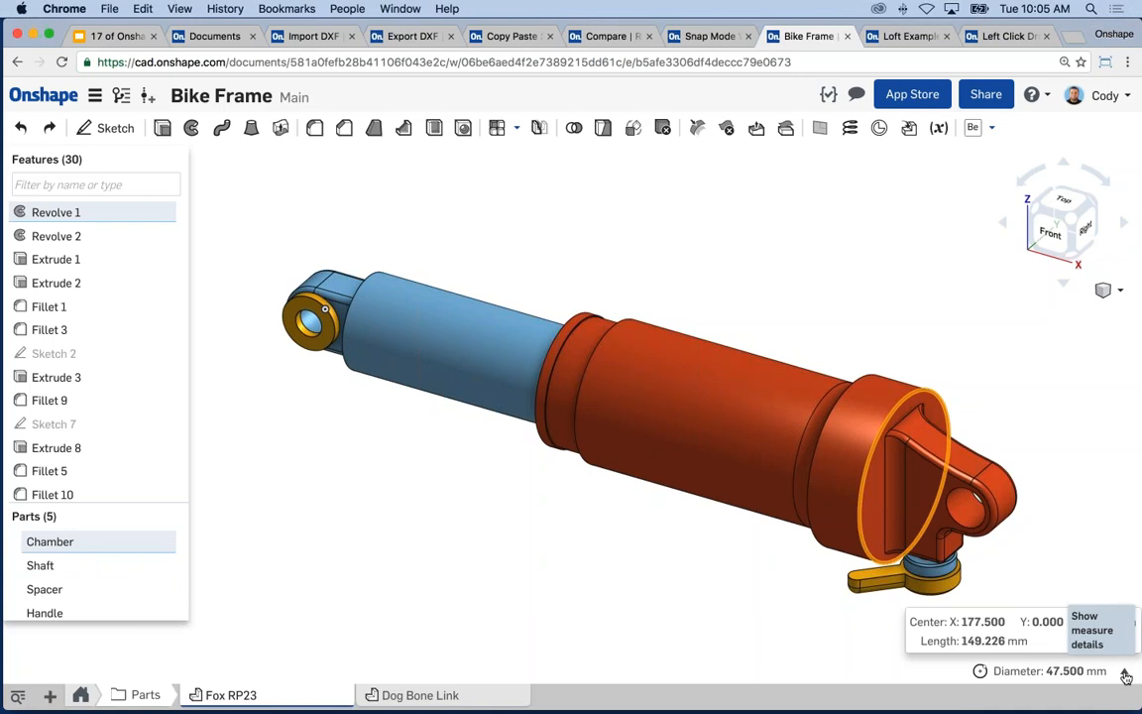
click(687, 571)
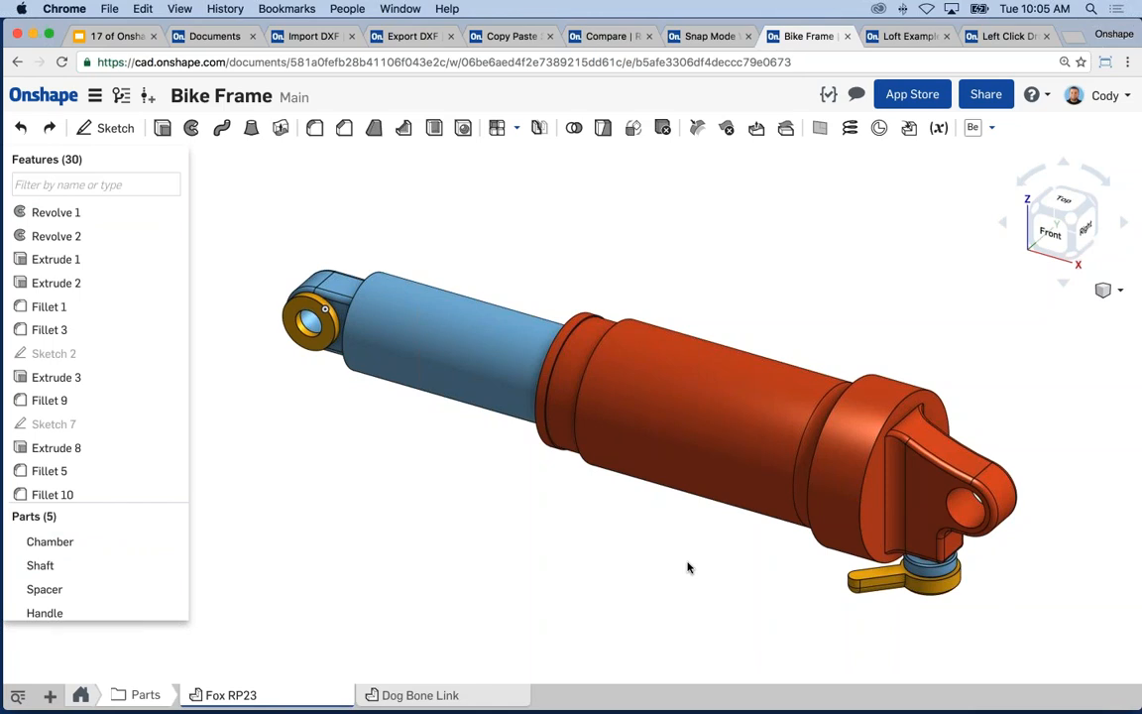
- Assign Aluminum - 6061 to the Chamber part from its Parts-list context menu
click(52, 541)
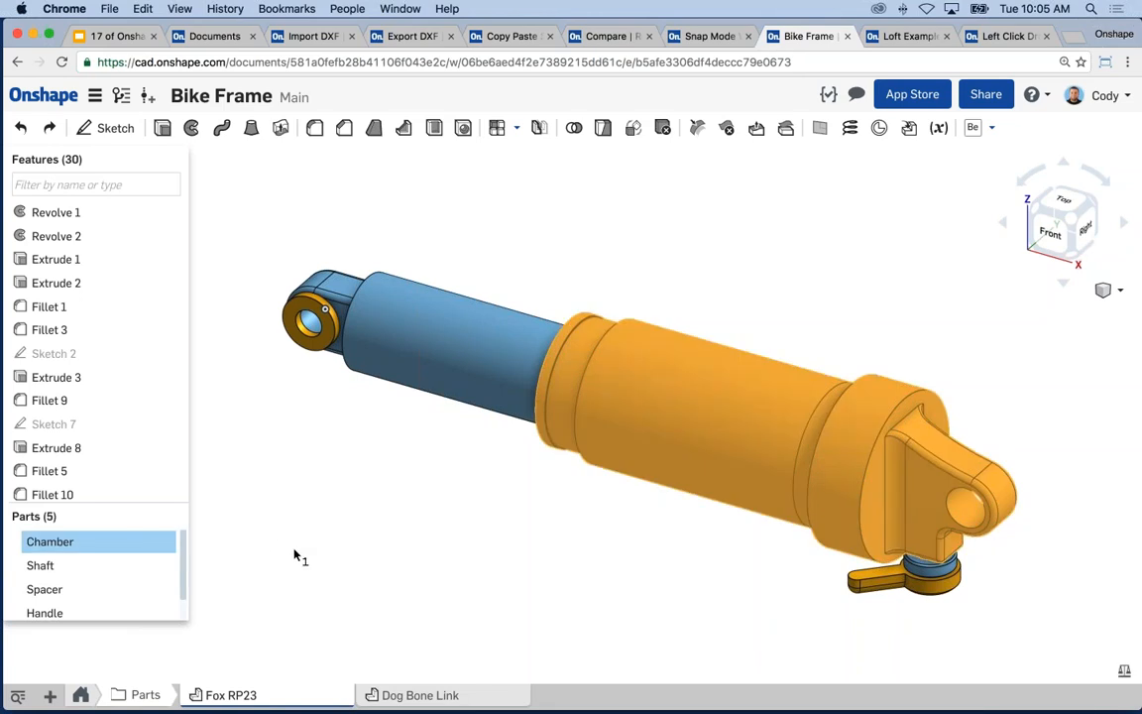
key(space)
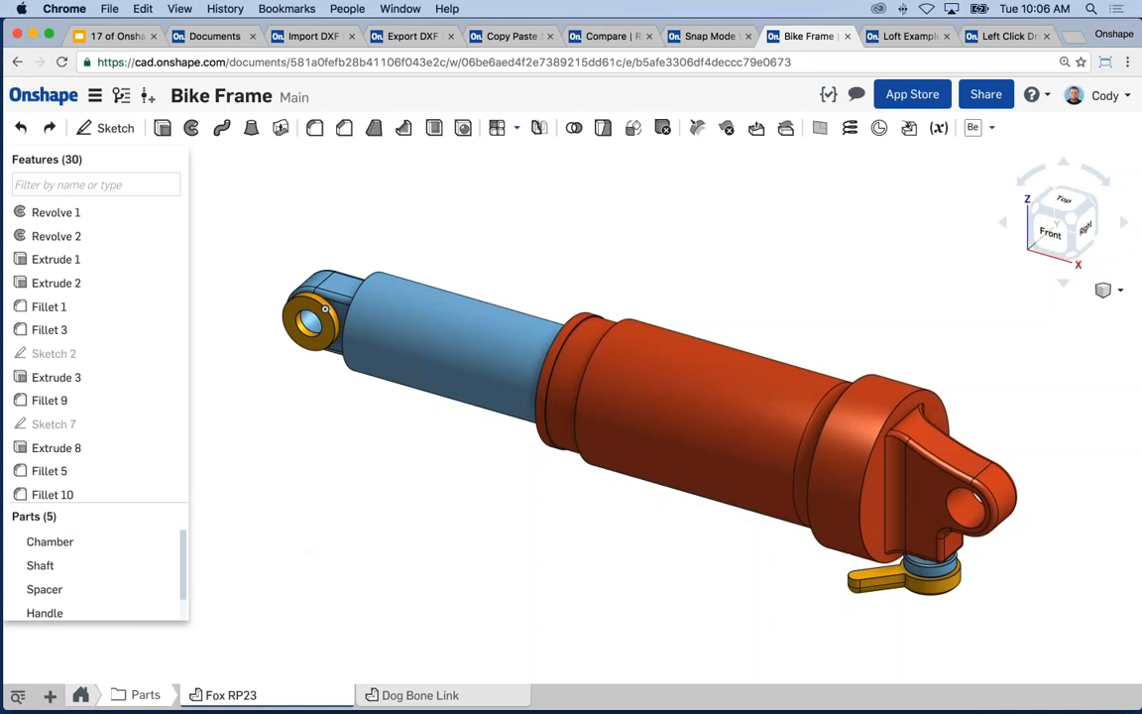
right_click(90, 545)
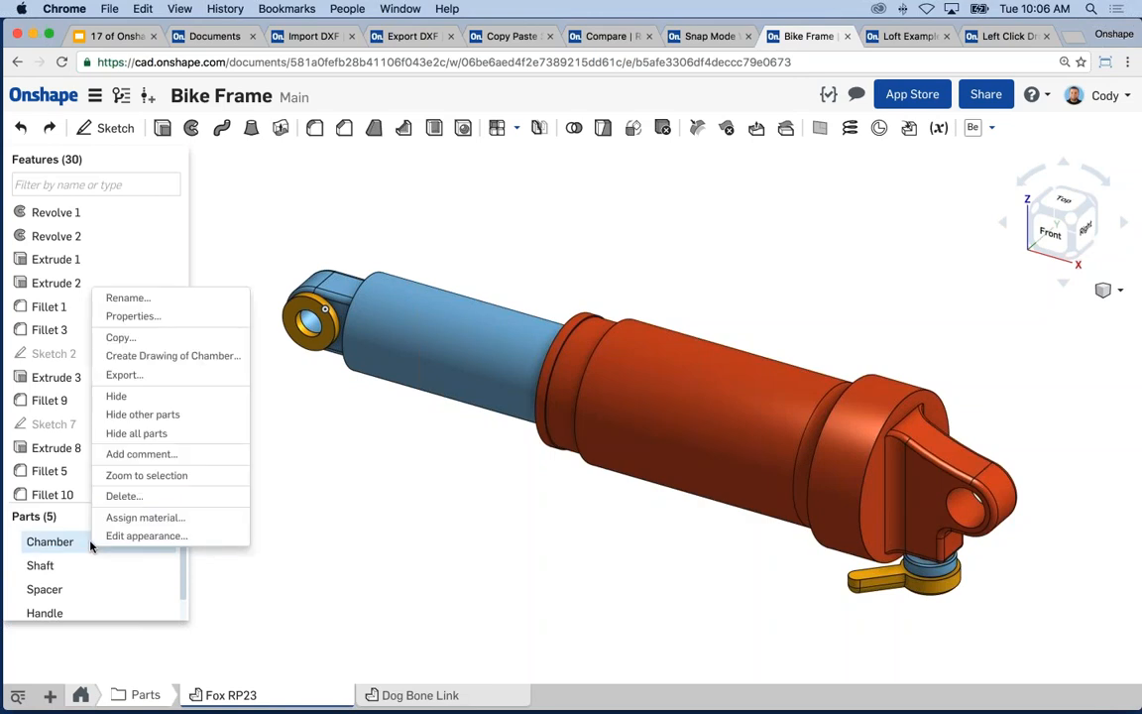
click(146, 516)
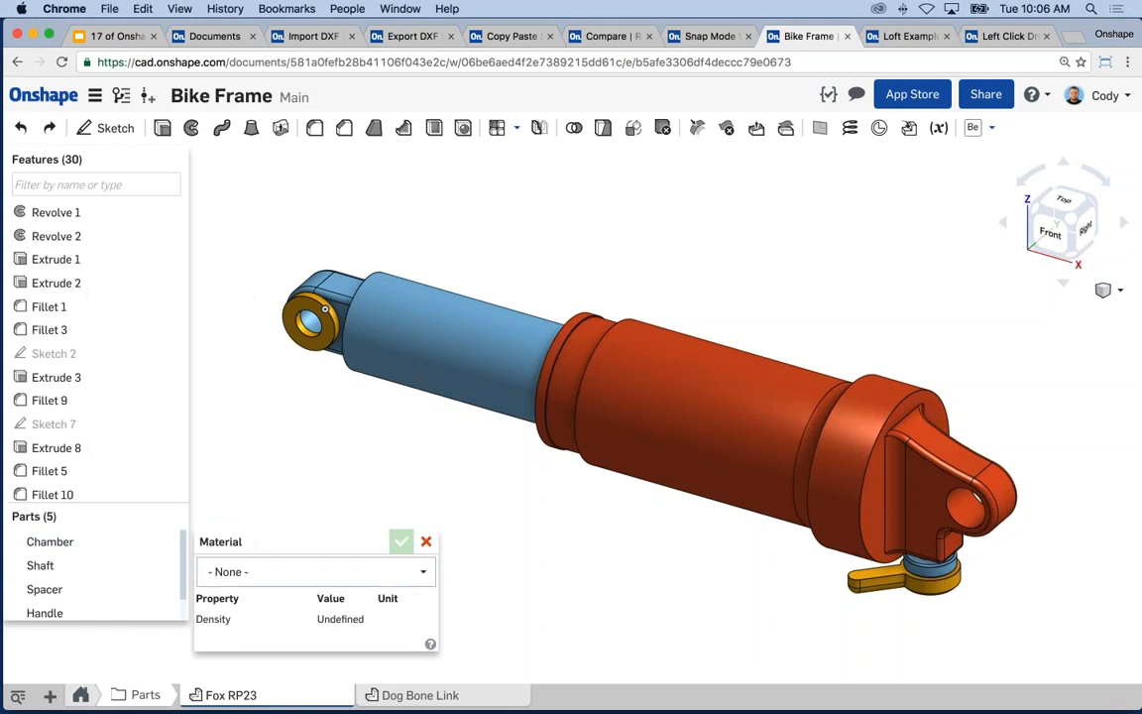
click(301, 573)
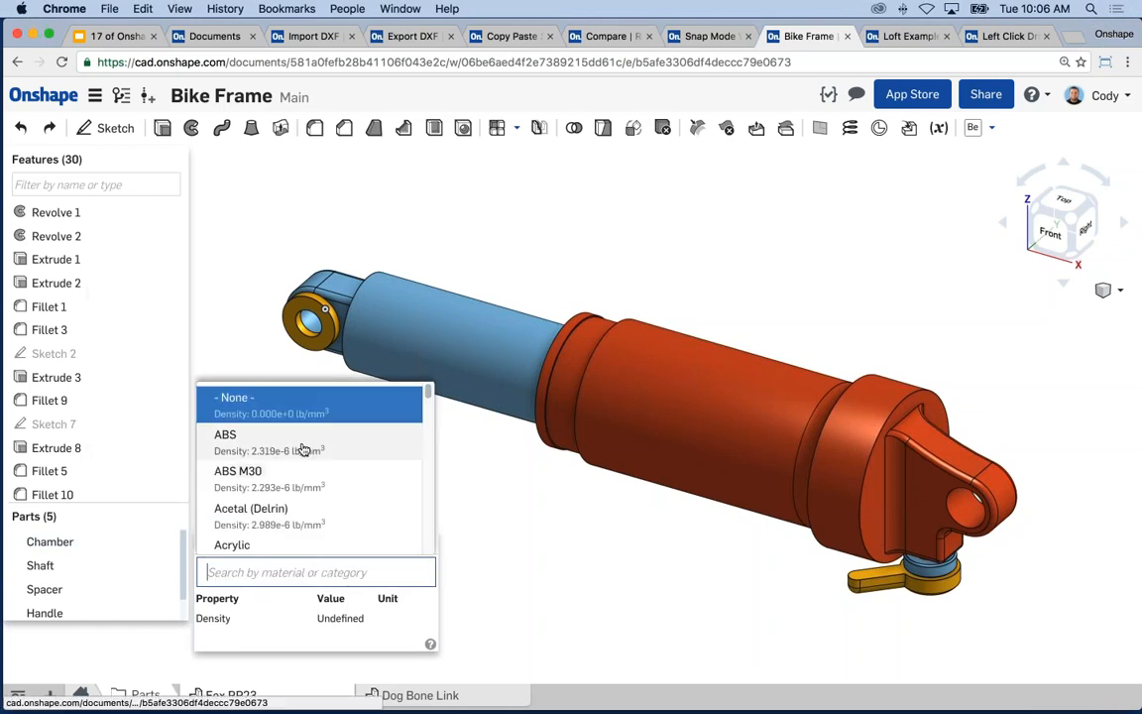
scroll(428, 397, down, 5)
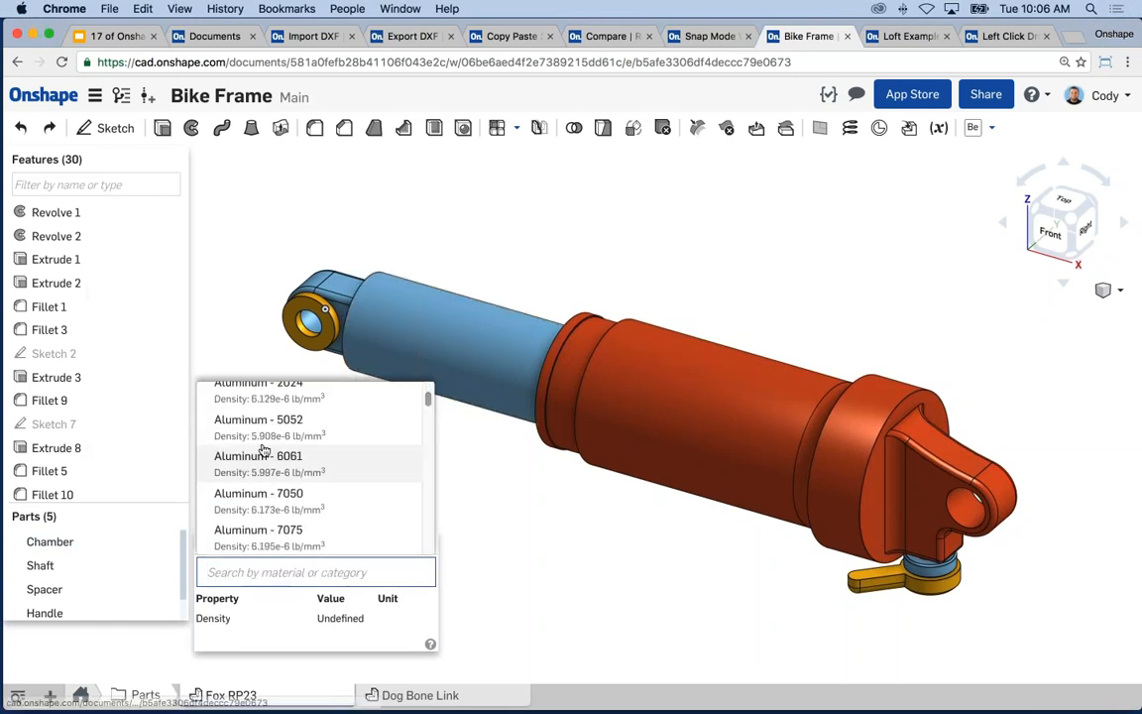
click(261, 456)
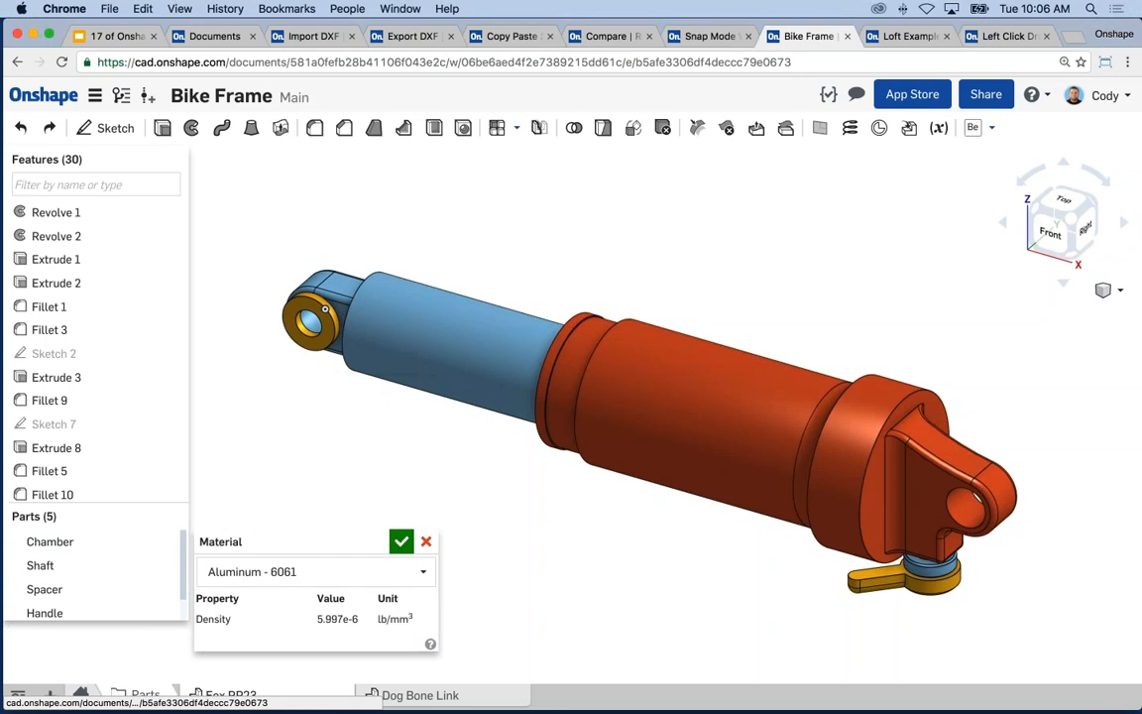
click(400, 543)
click(94, 541)
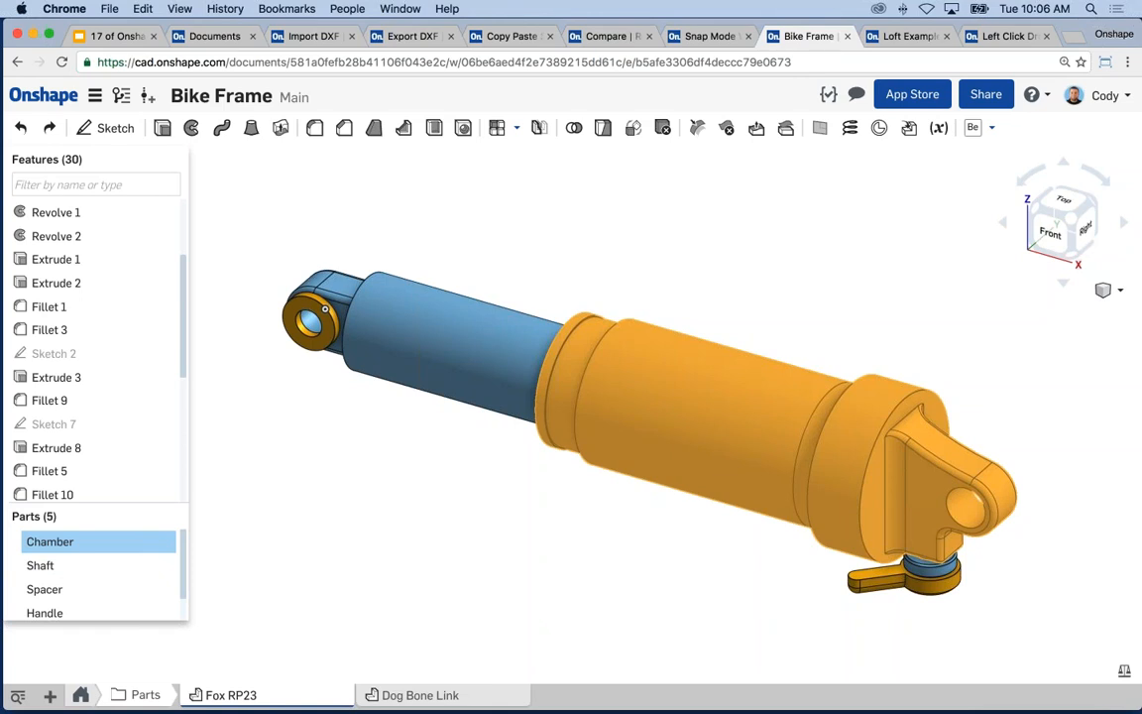
- Review the Chamber's mass properties: 0.565 lb mass, 94142.691 mm³ volume and its centre of mass
click(1124, 671)
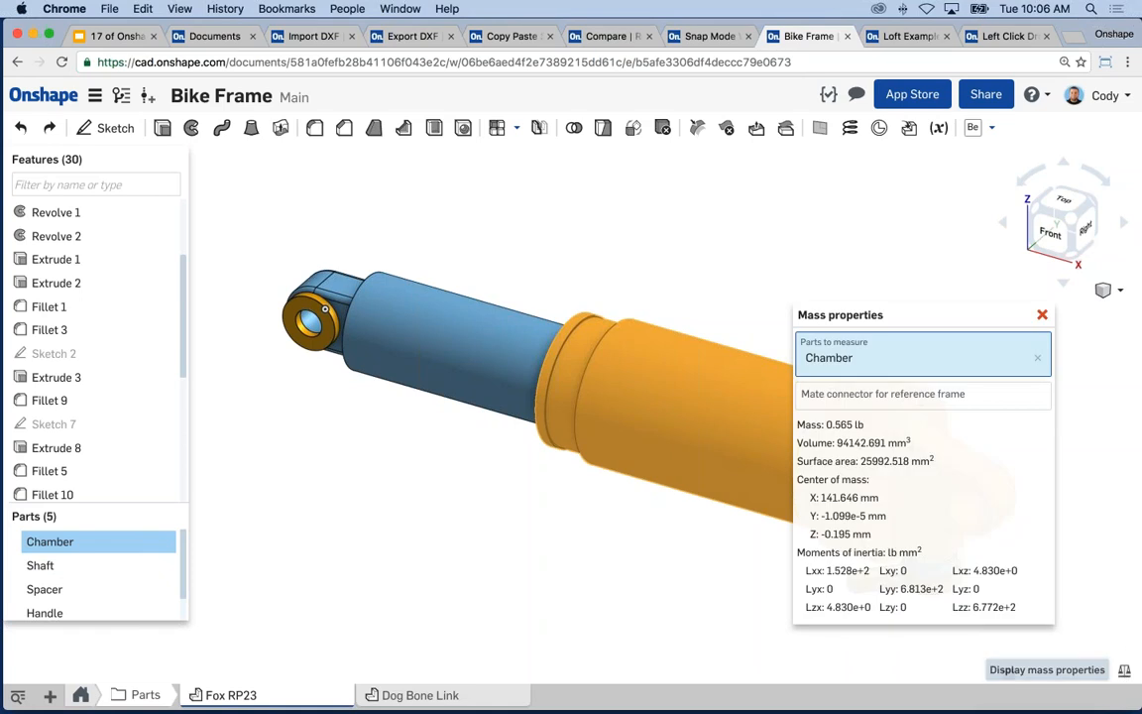
drag(879, 310, 782, 259)
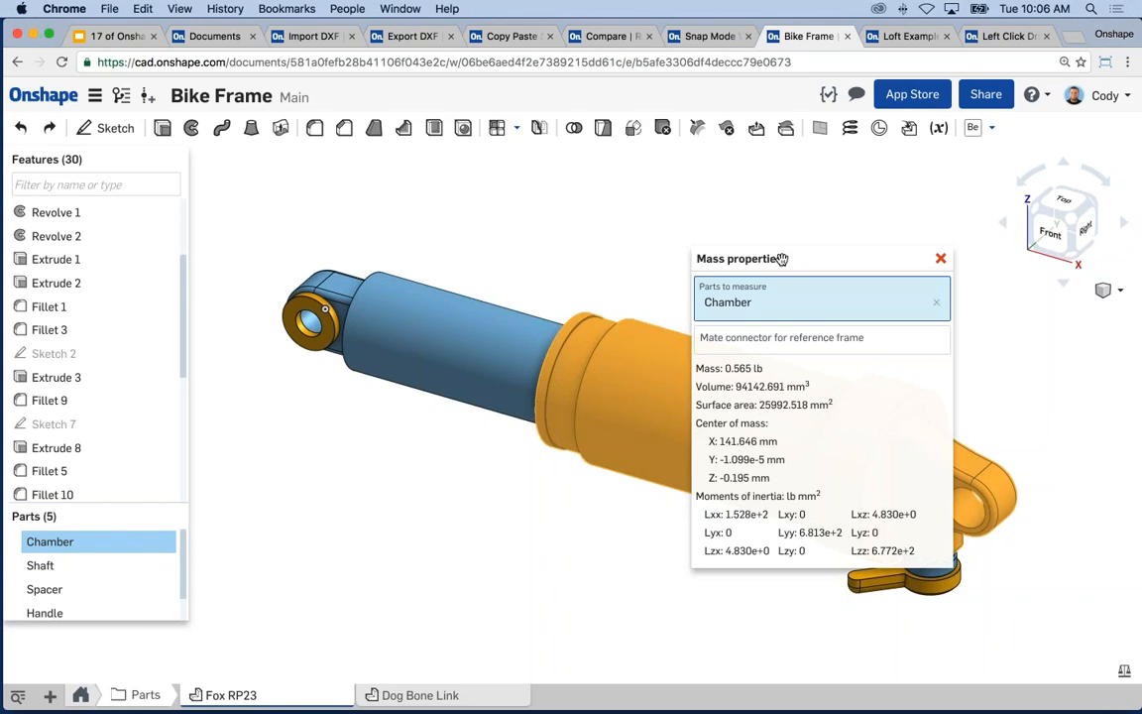
drag(762, 368, 696, 368)
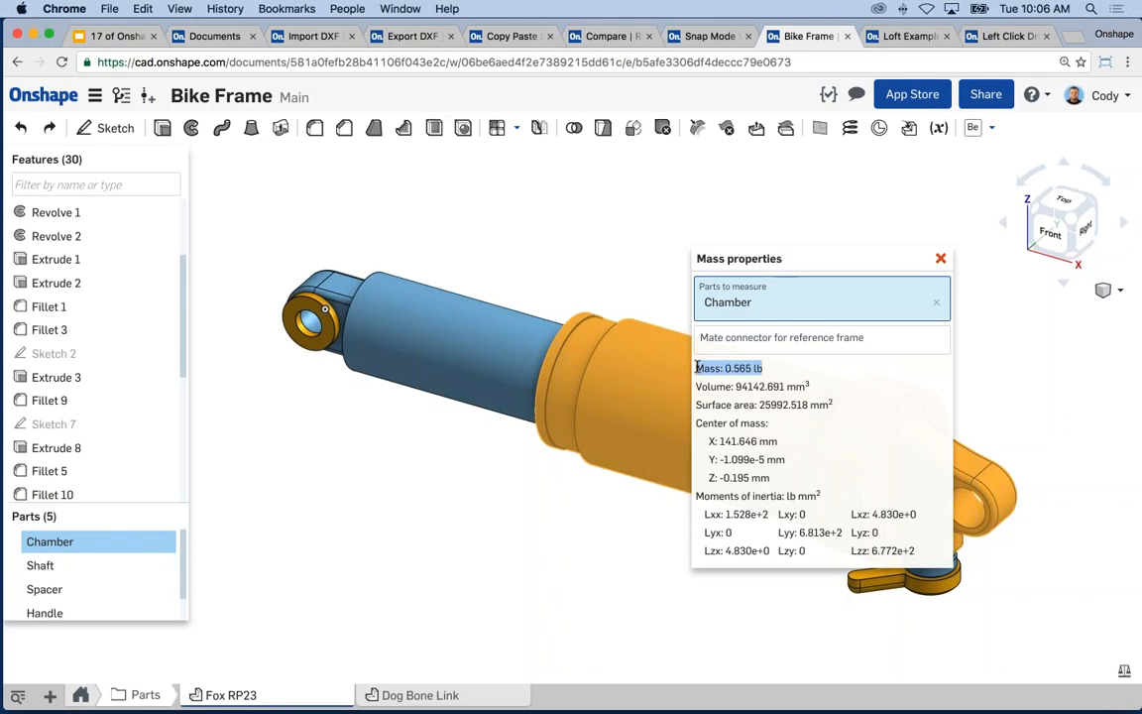
drag(810, 387, 770, 477)
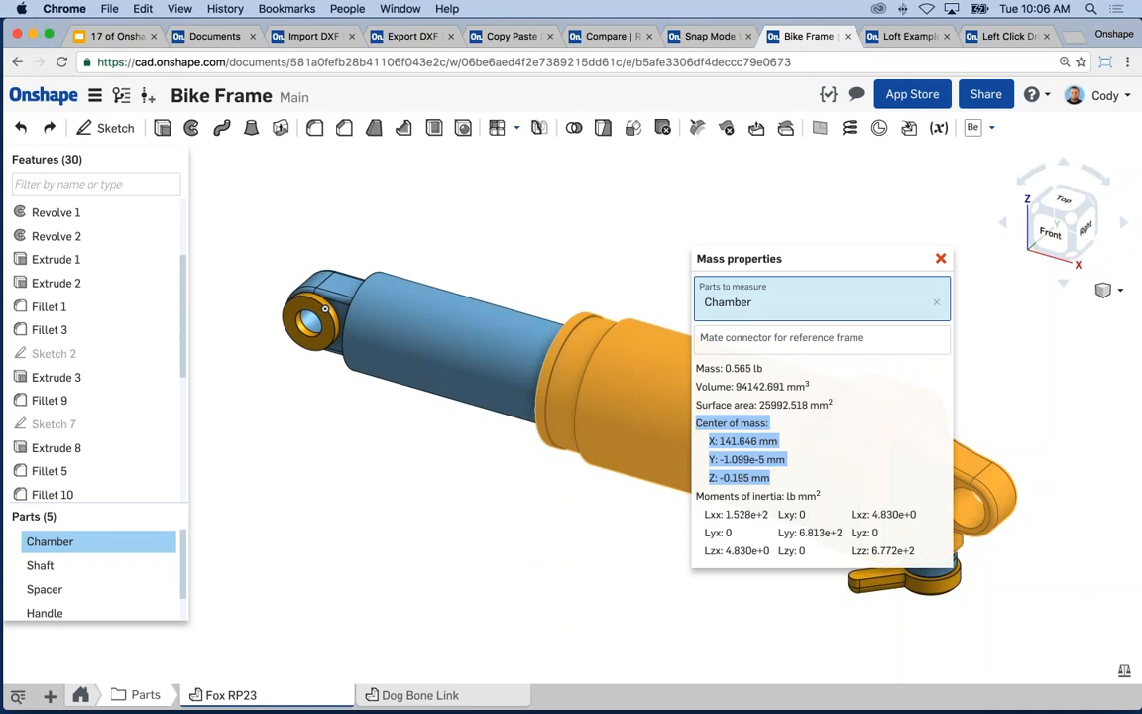
click(940, 258)
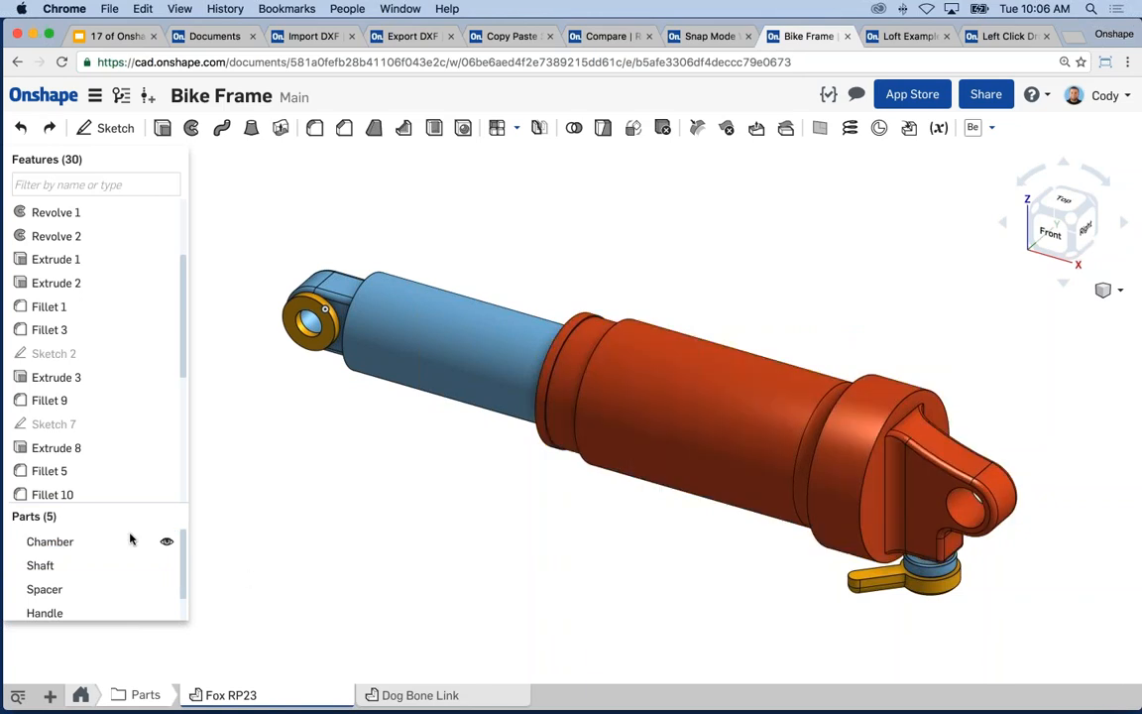
click(87, 541)
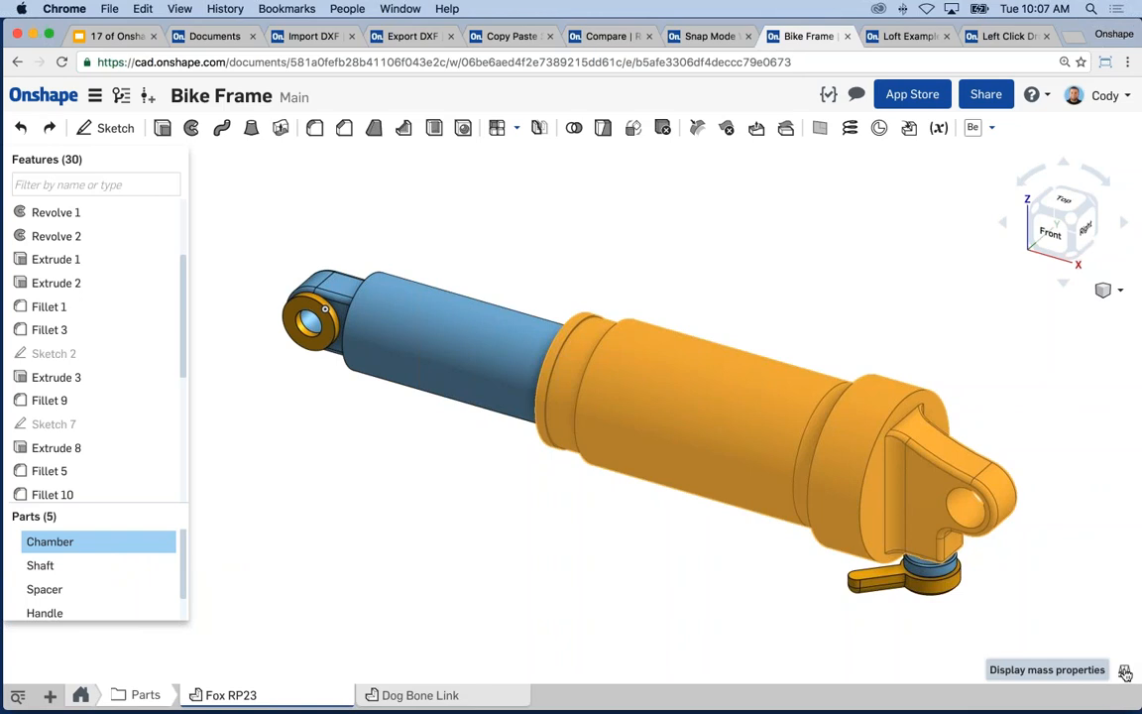
click(656, 536)
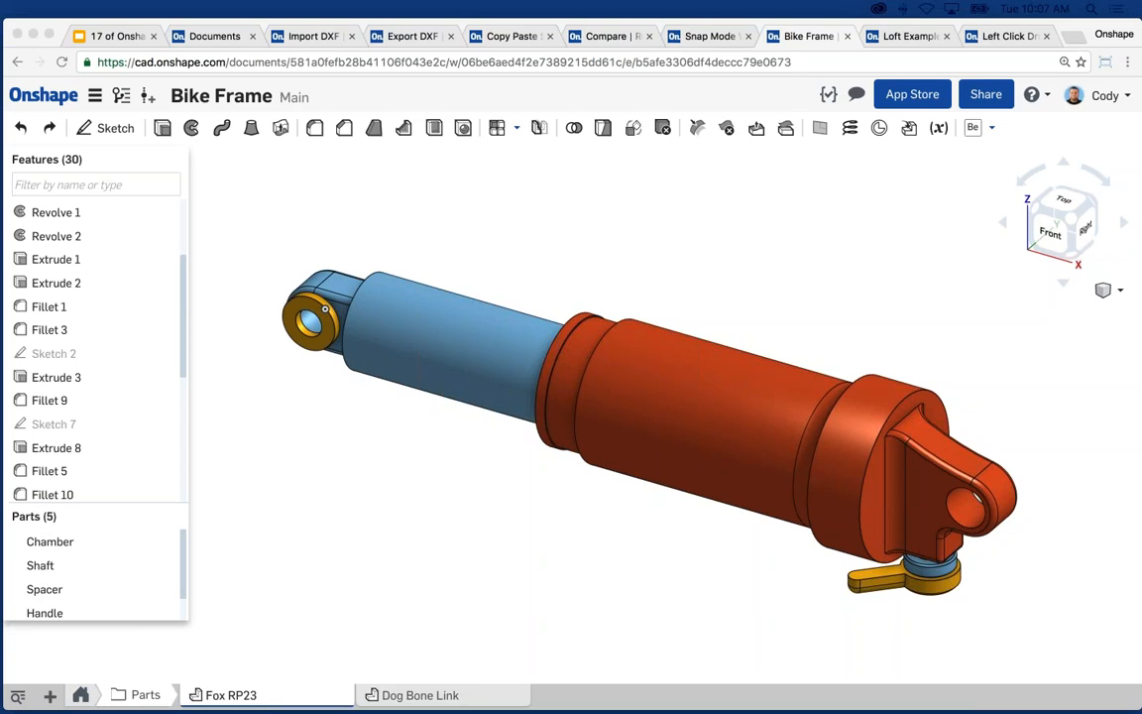
- Present the Onshape tips deck full screen and advance to slide 5, 'Tech Tip # 16 : Changing/Mixing Units'
click(557, 173)
click(114, 35)
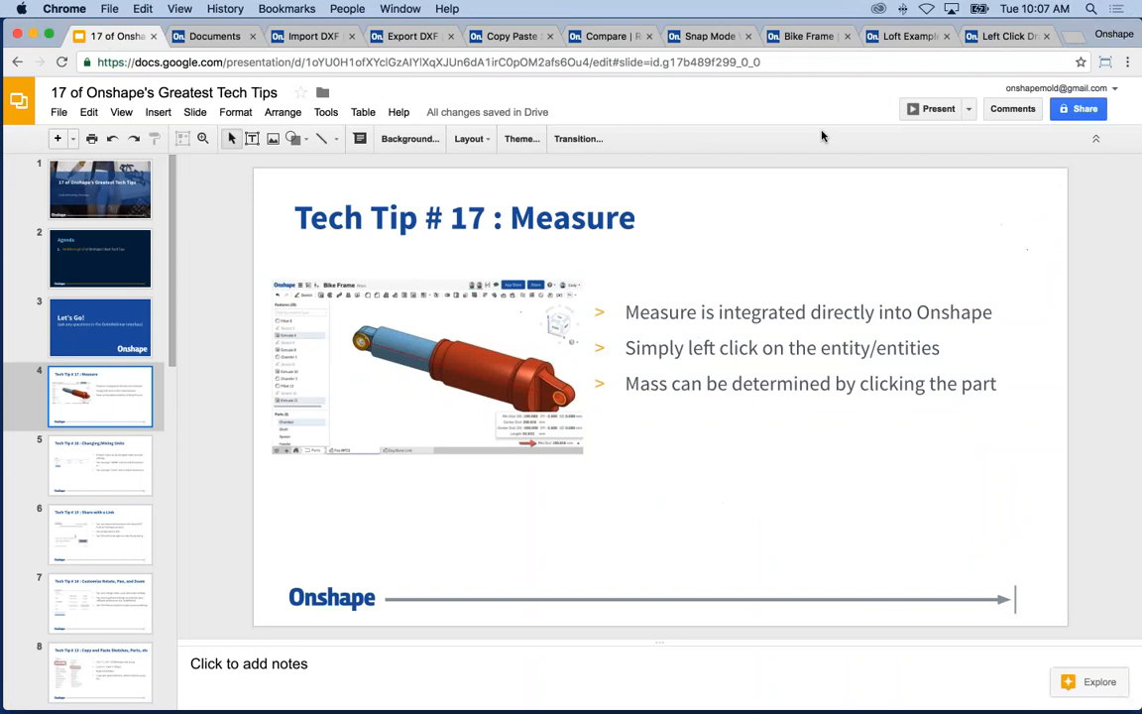
click(932, 103)
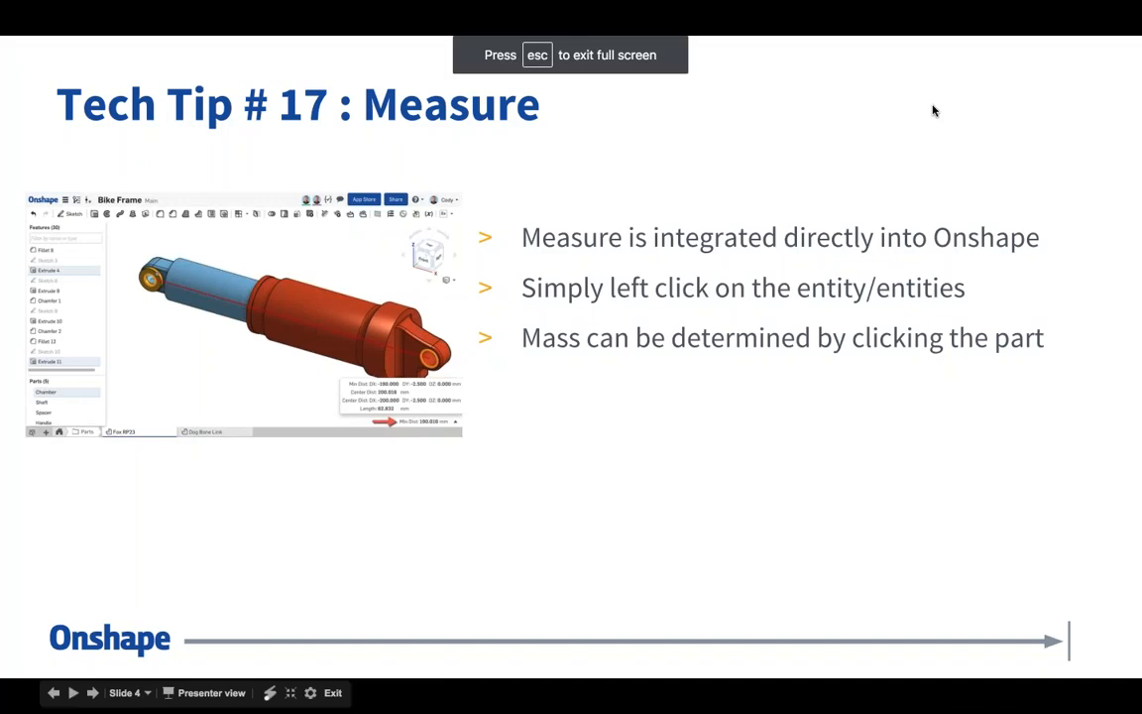
key(Right)
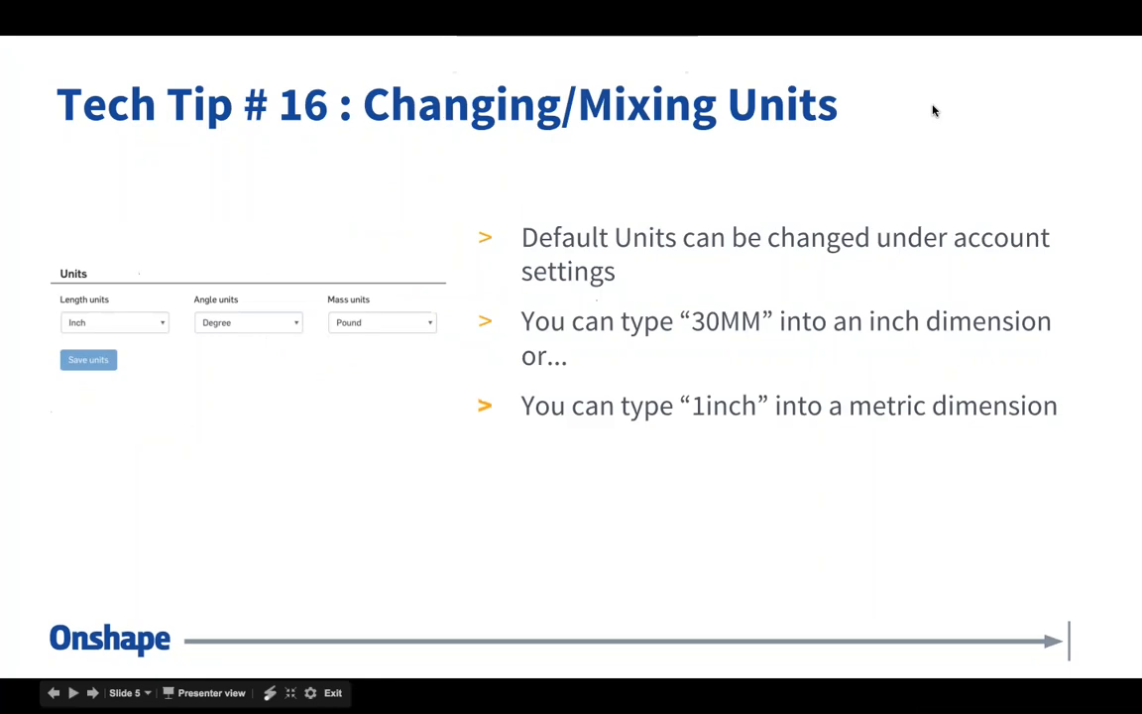
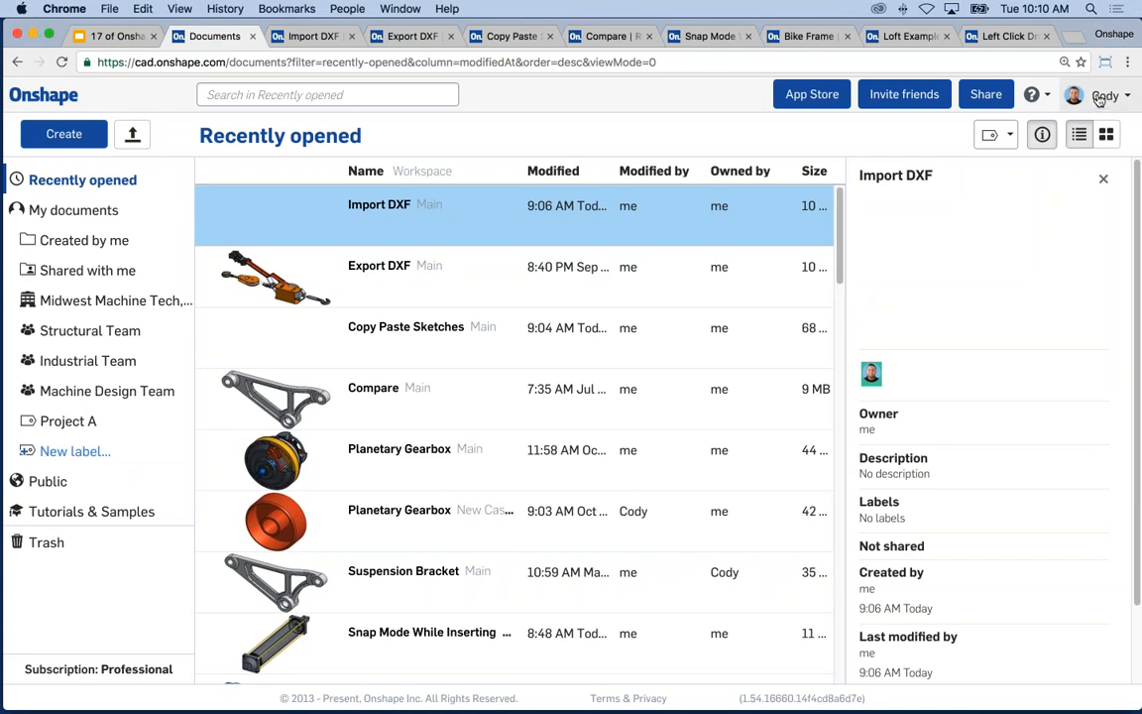
- Check the account's default units in Preferences (Inch length, Degree angle, Pound mass), leaving Inch unchanged
click(1110, 99)
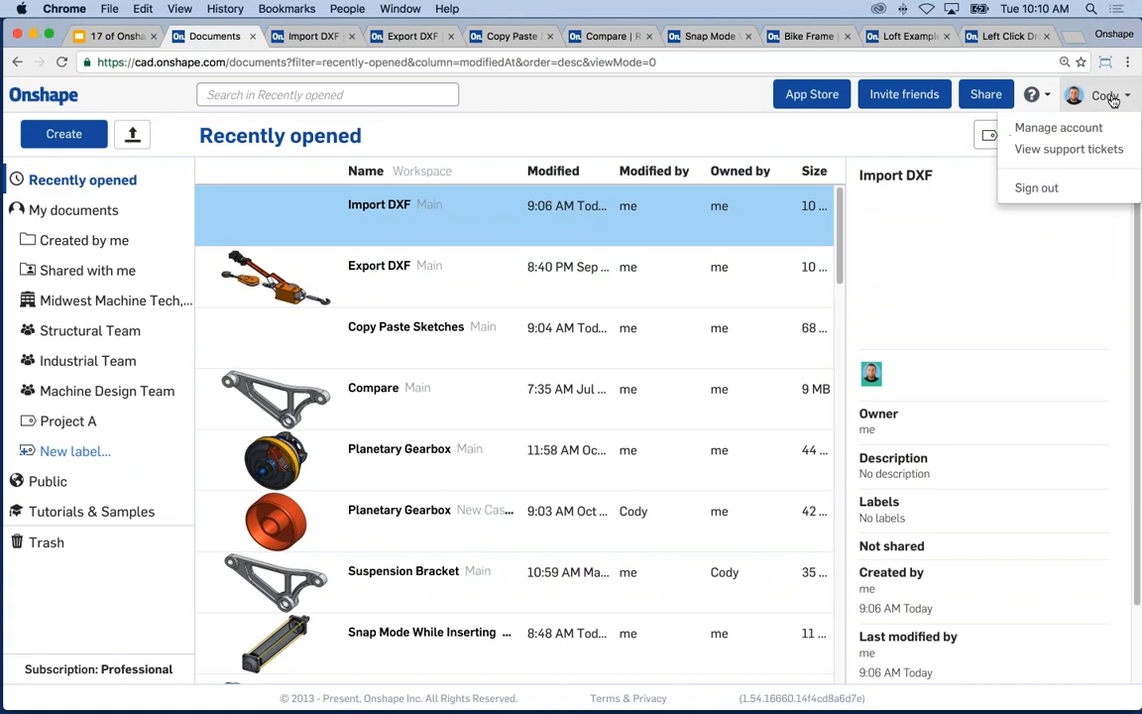
click(1046, 129)
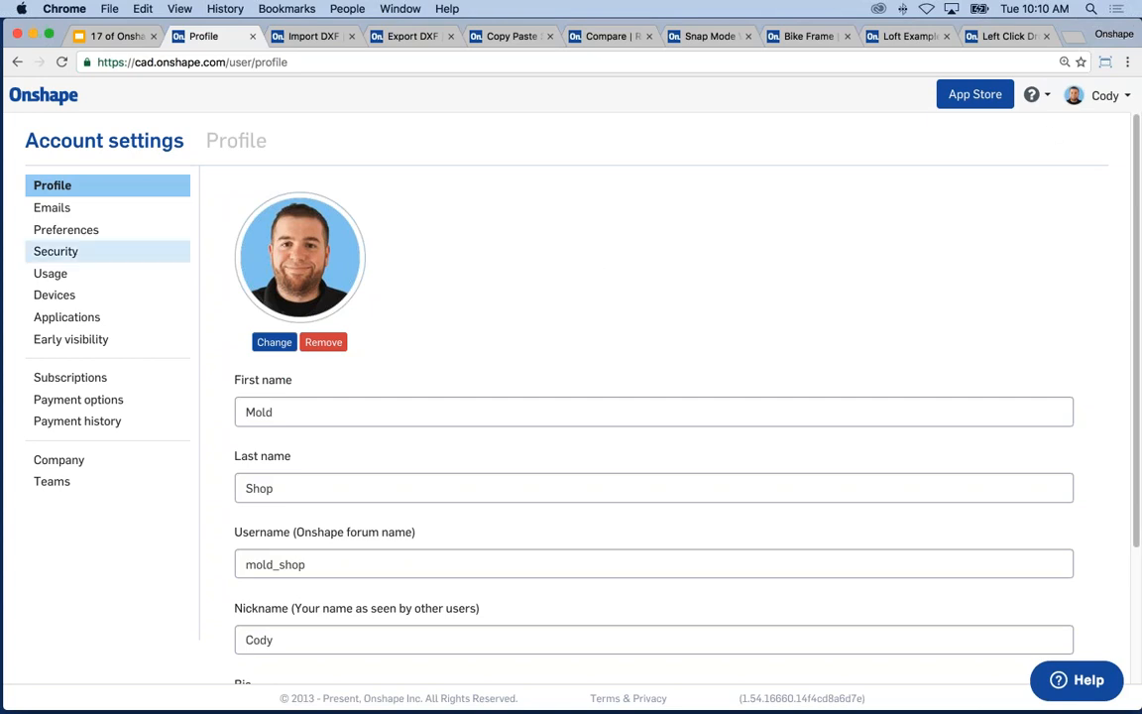
click(98, 232)
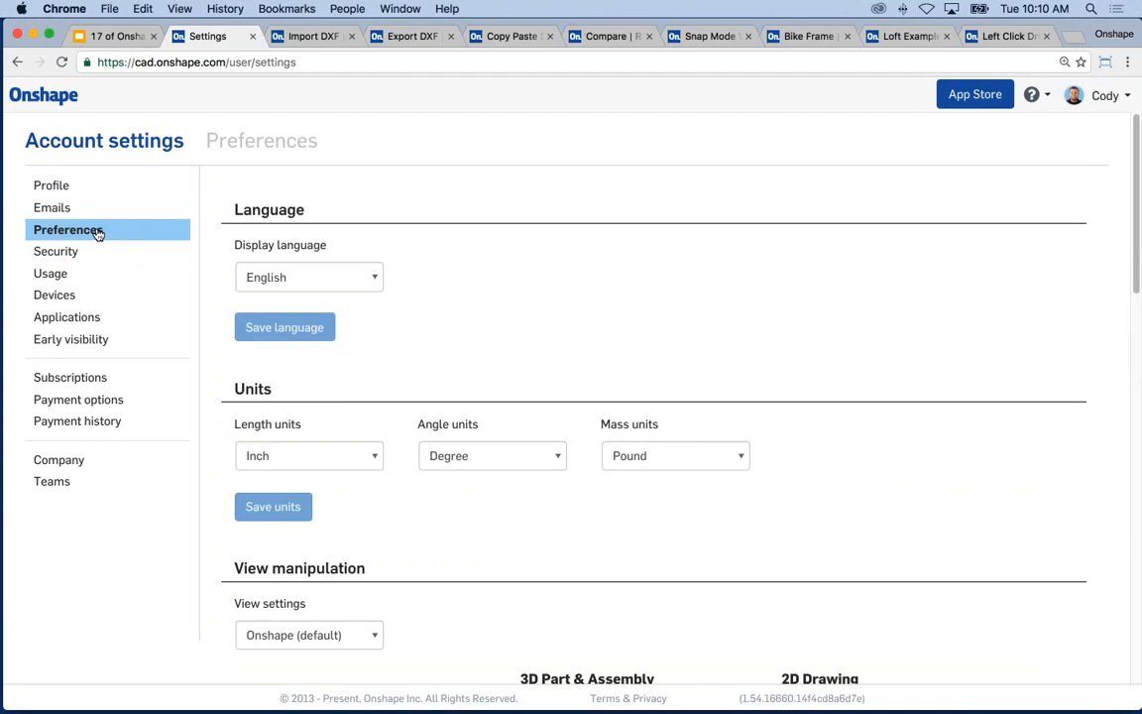
scroll(651, 252, down, 1)
scroll(394, 382, down, 3)
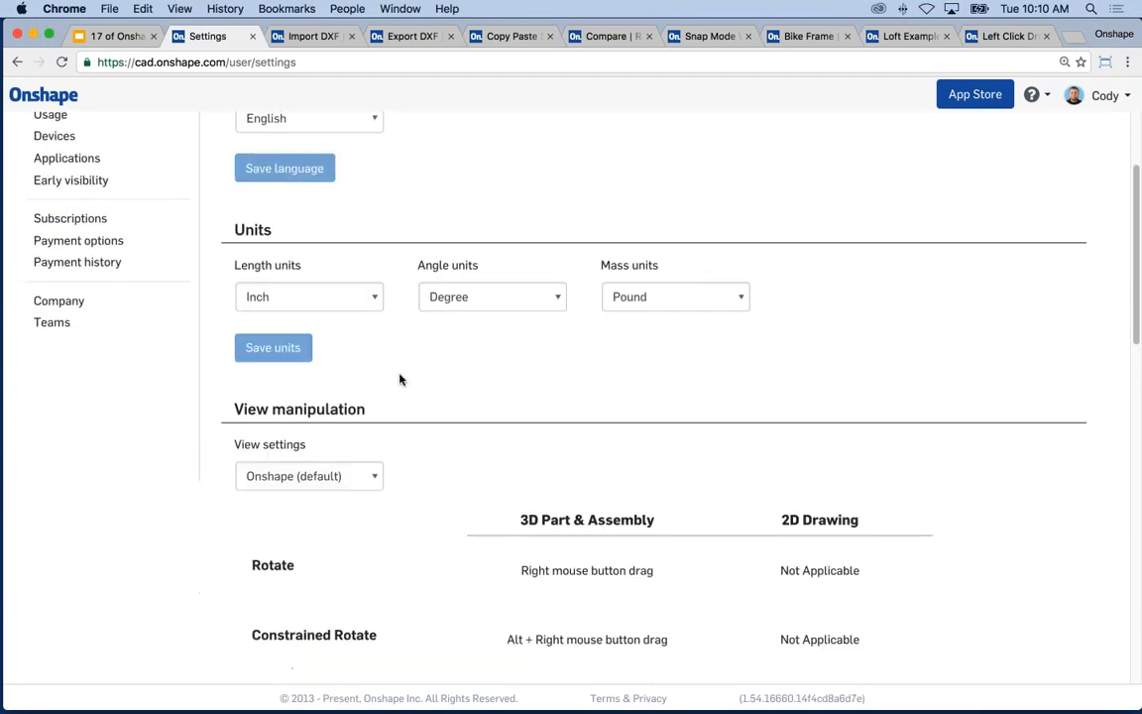
click(355, 299)
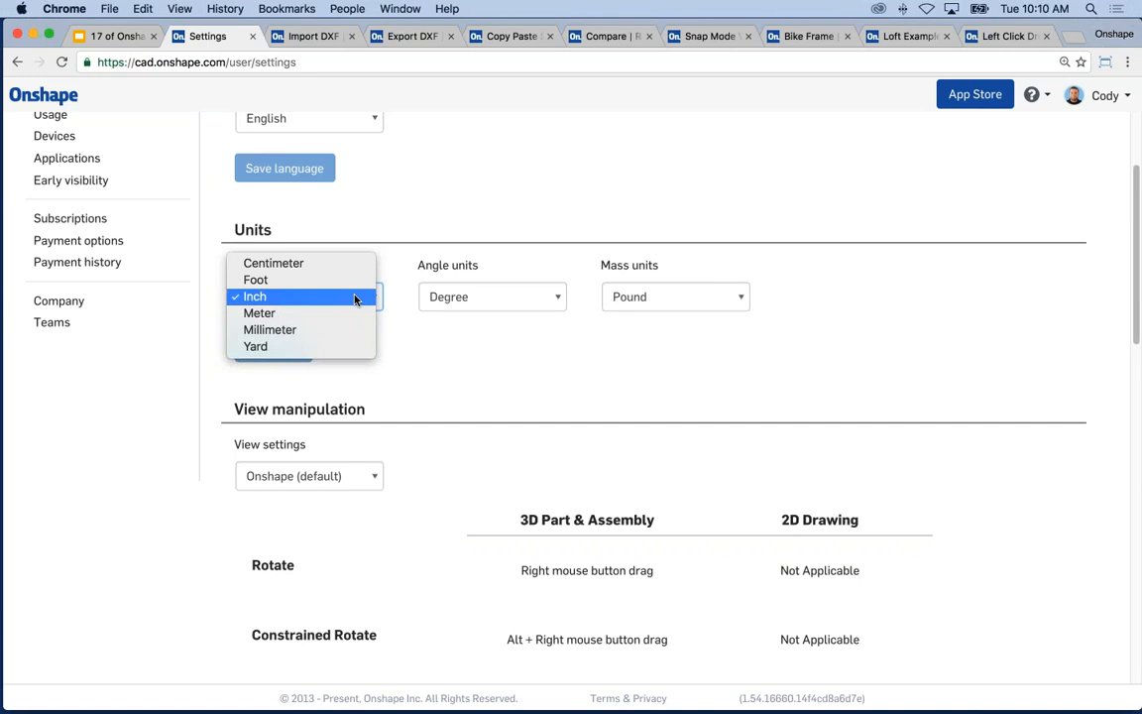
click(439, 363)
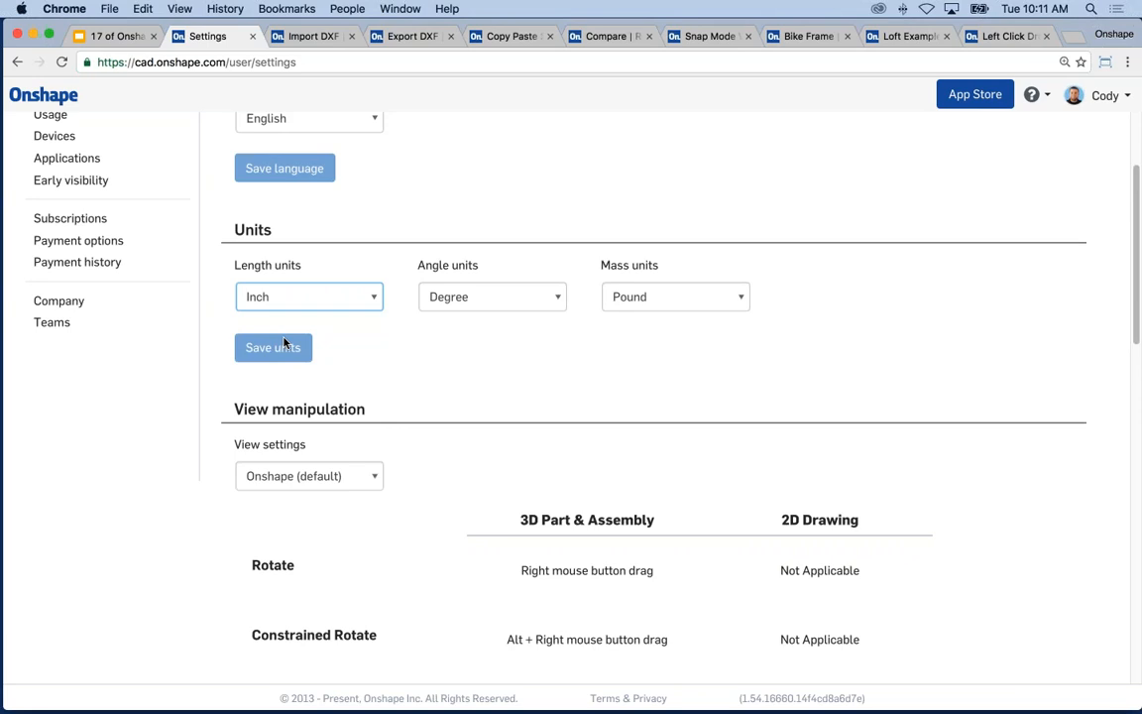
- Reload the Export DXF document and review its workspace units without changing them
click(326, 36)
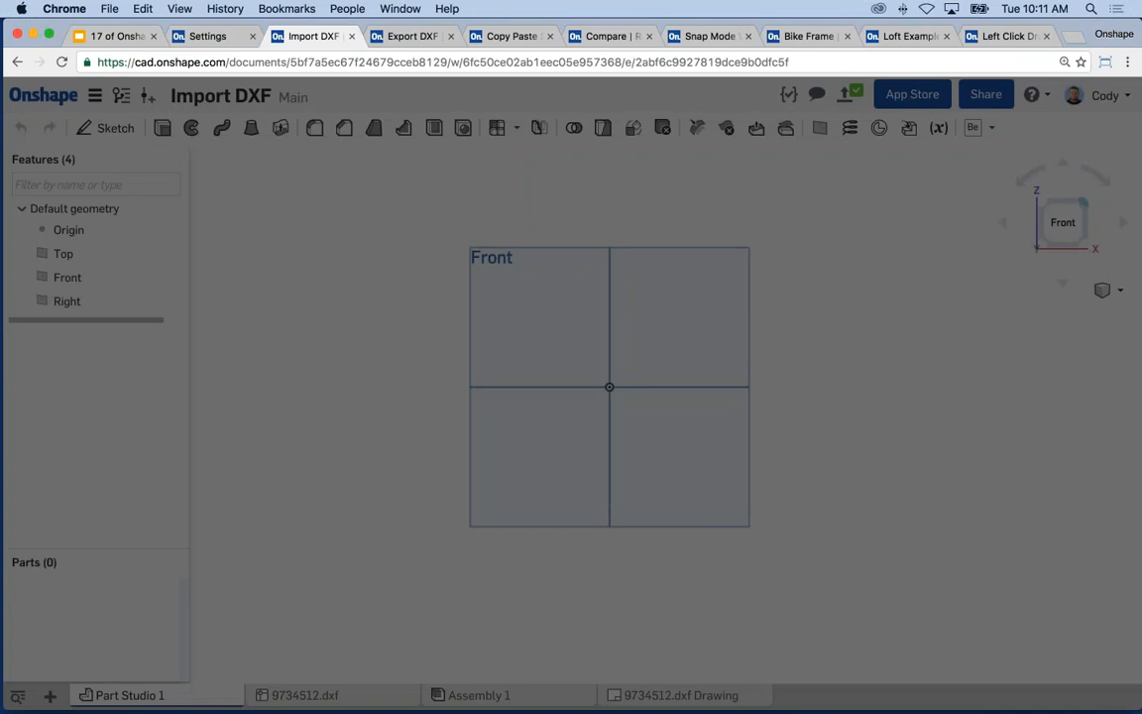
click(406, 37)
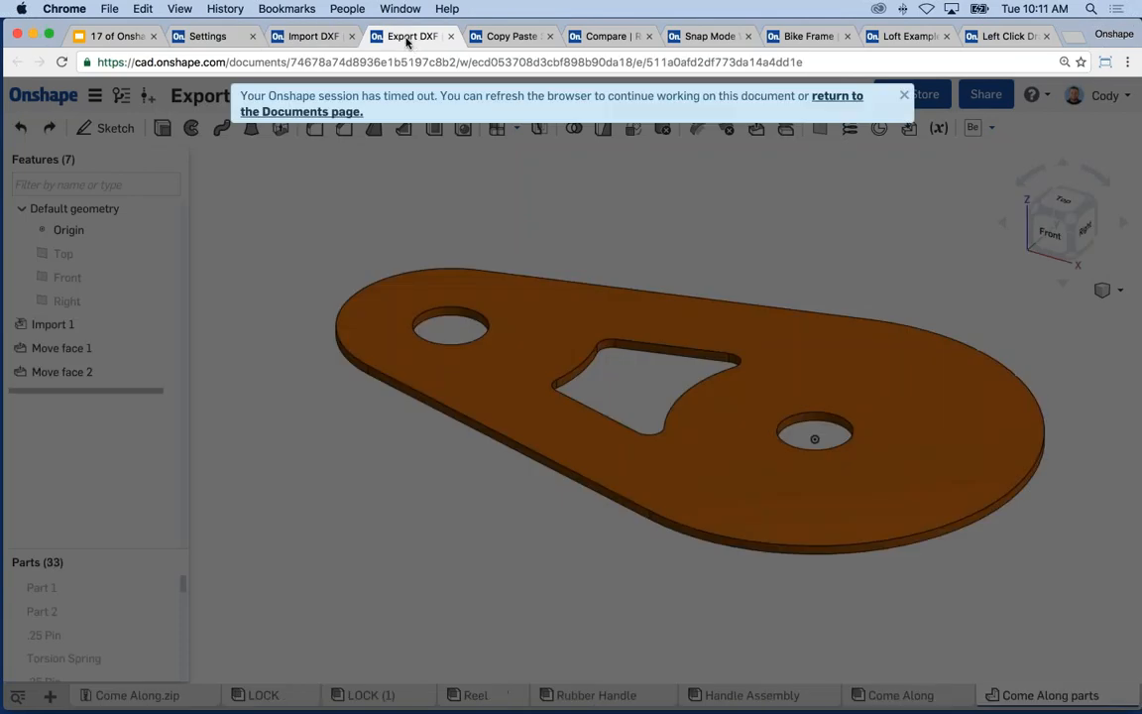
click(62, 62)
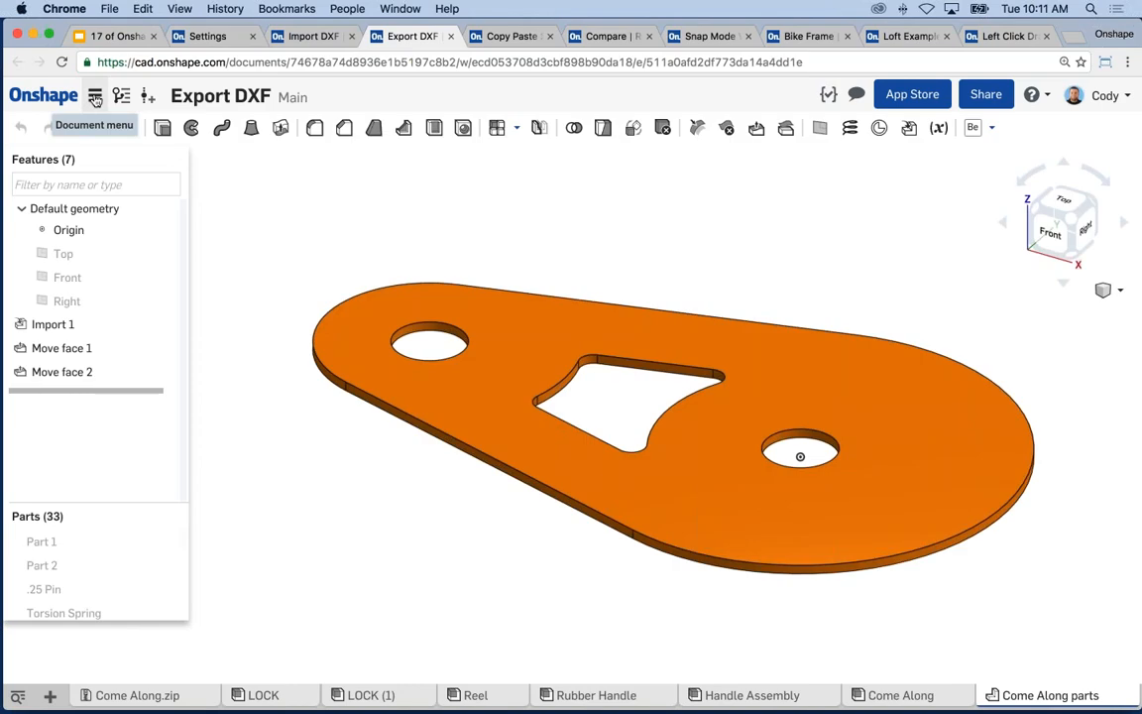
click(94, 100)
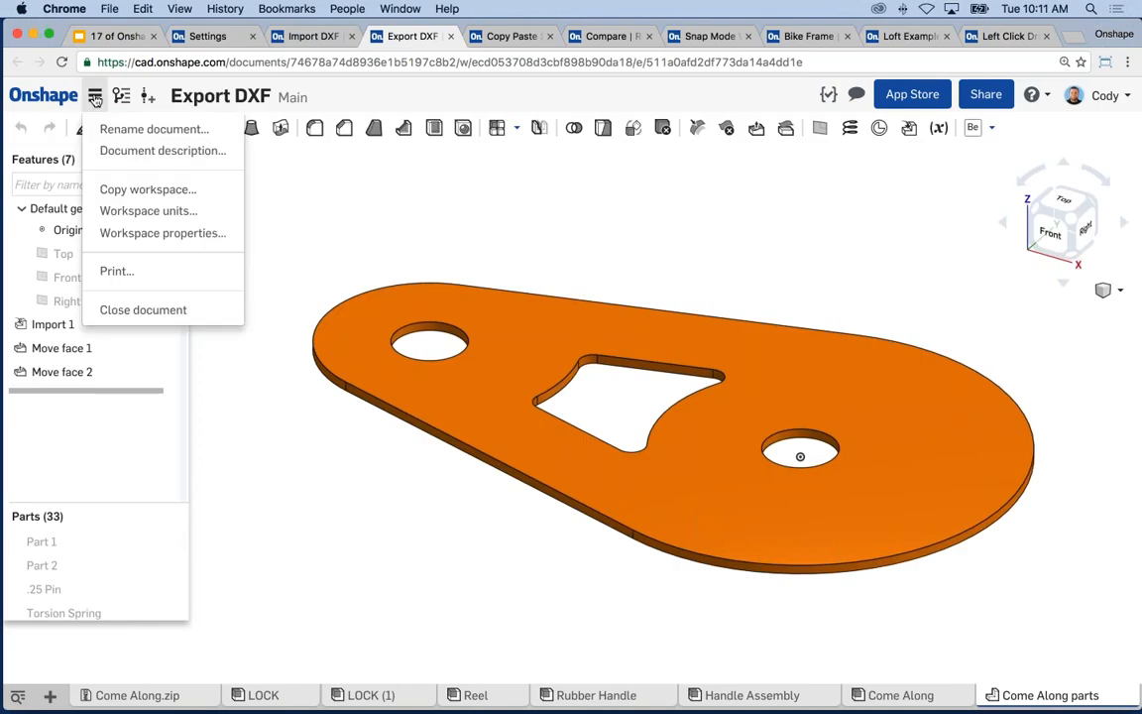
click(140, 212)
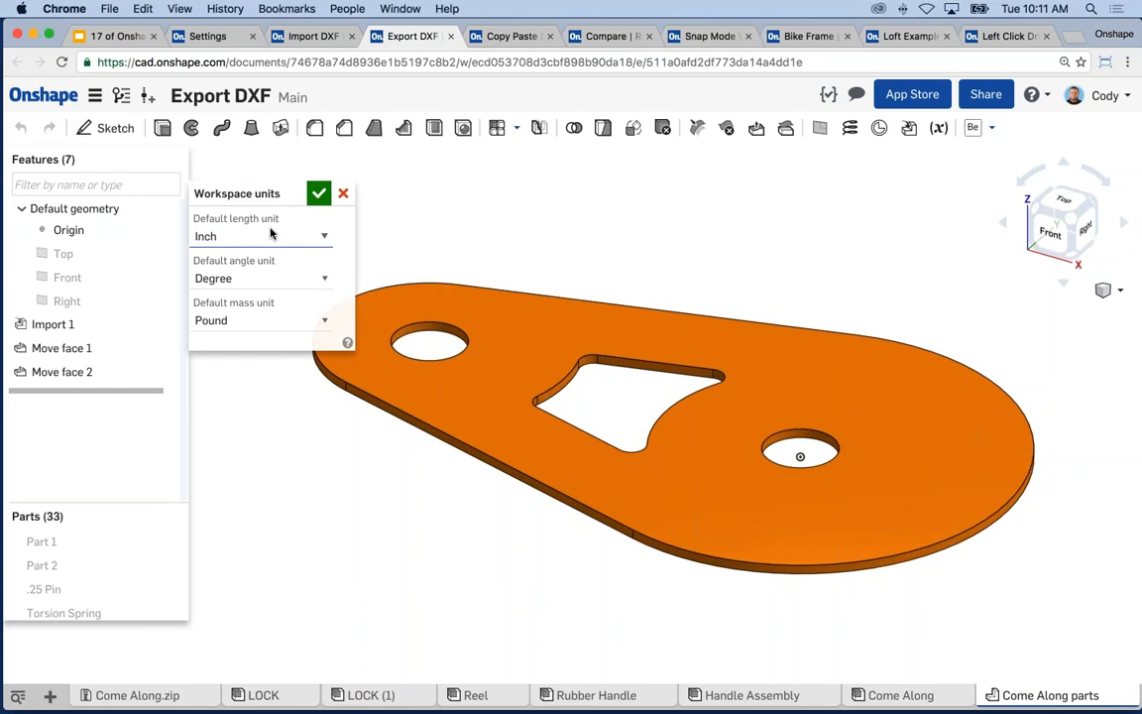
click(343, 193)
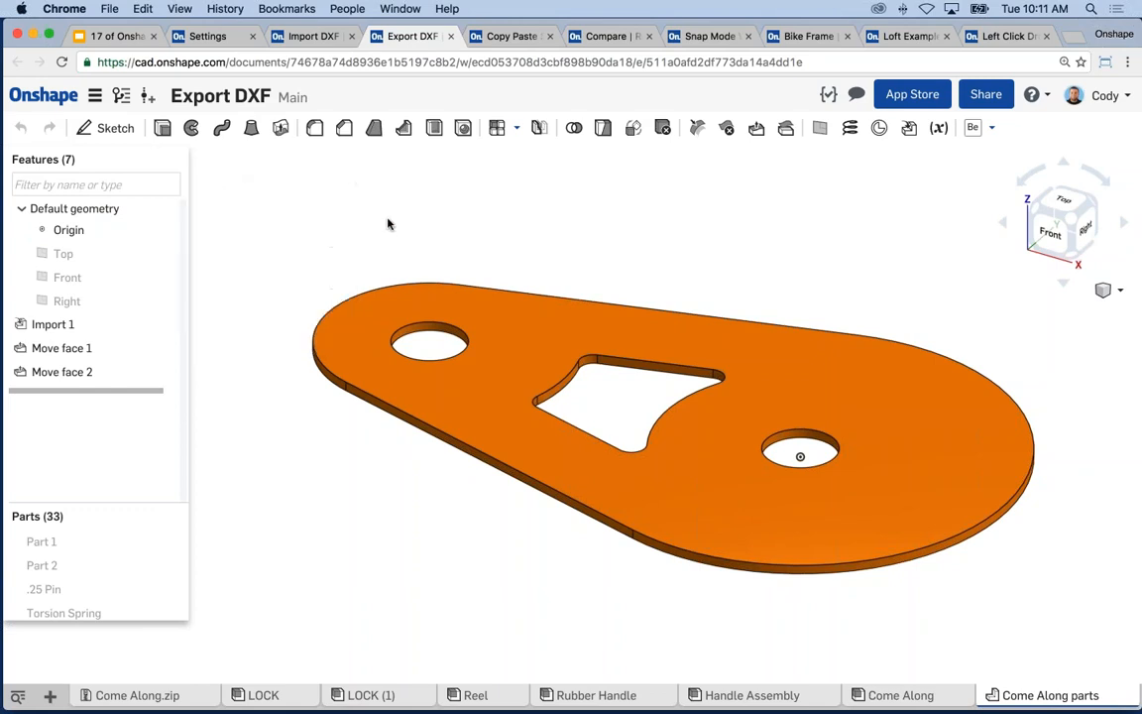
- Add a new Part Studio to the Export DXF document
click(50, 695)
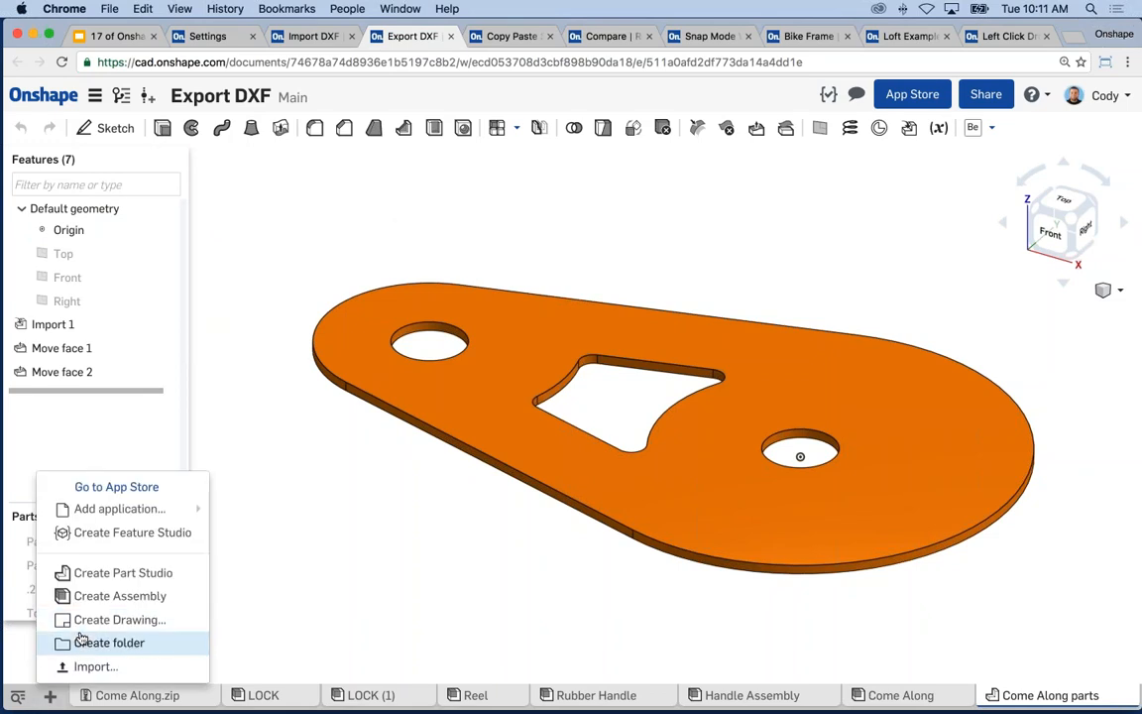
click(376, 443)
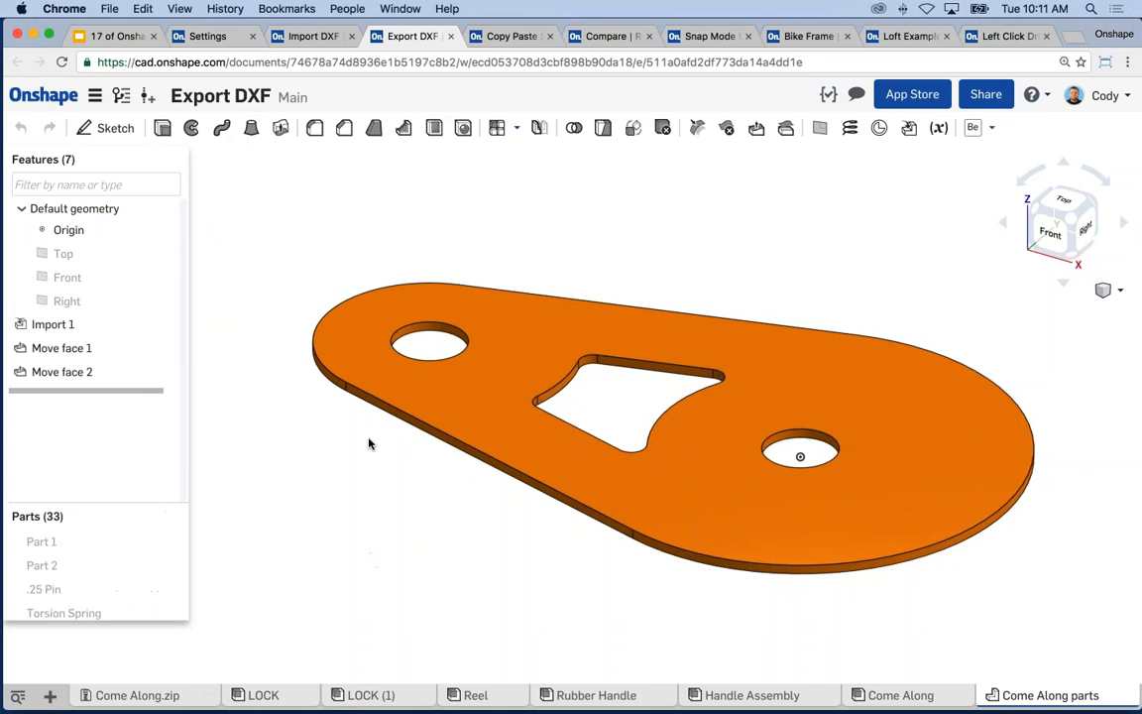
click(411, 327)
click(265, 281)
scroll(273, 293, down, 3)
click(50, 696)
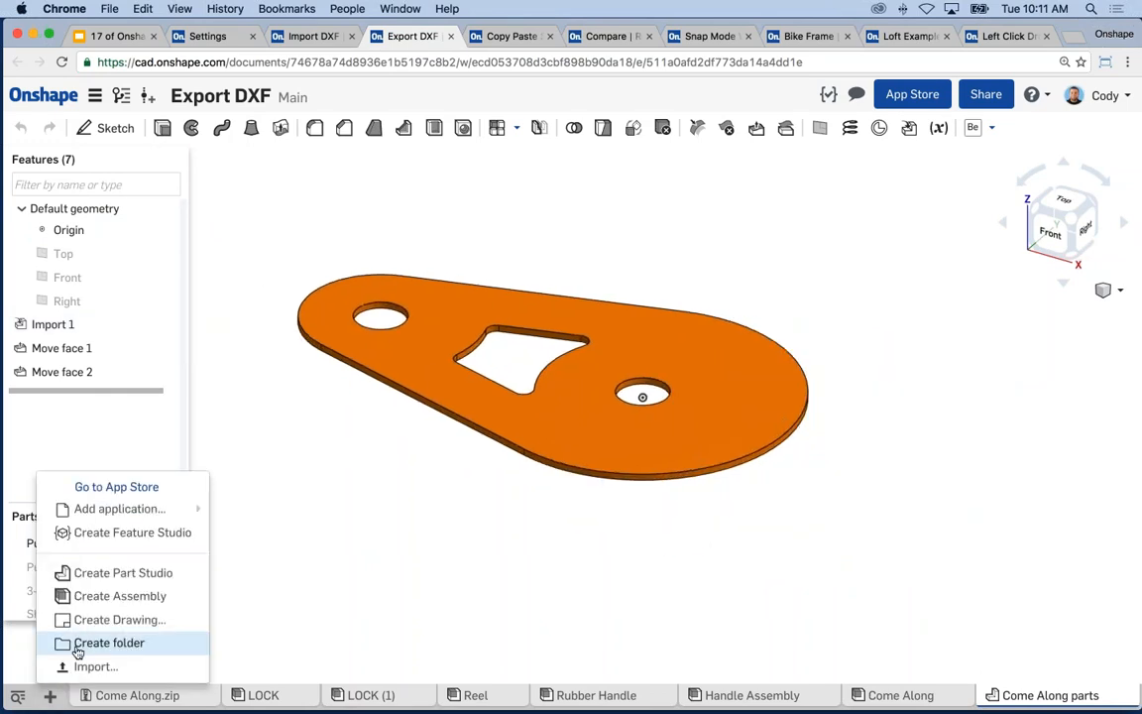
click(75, 575)
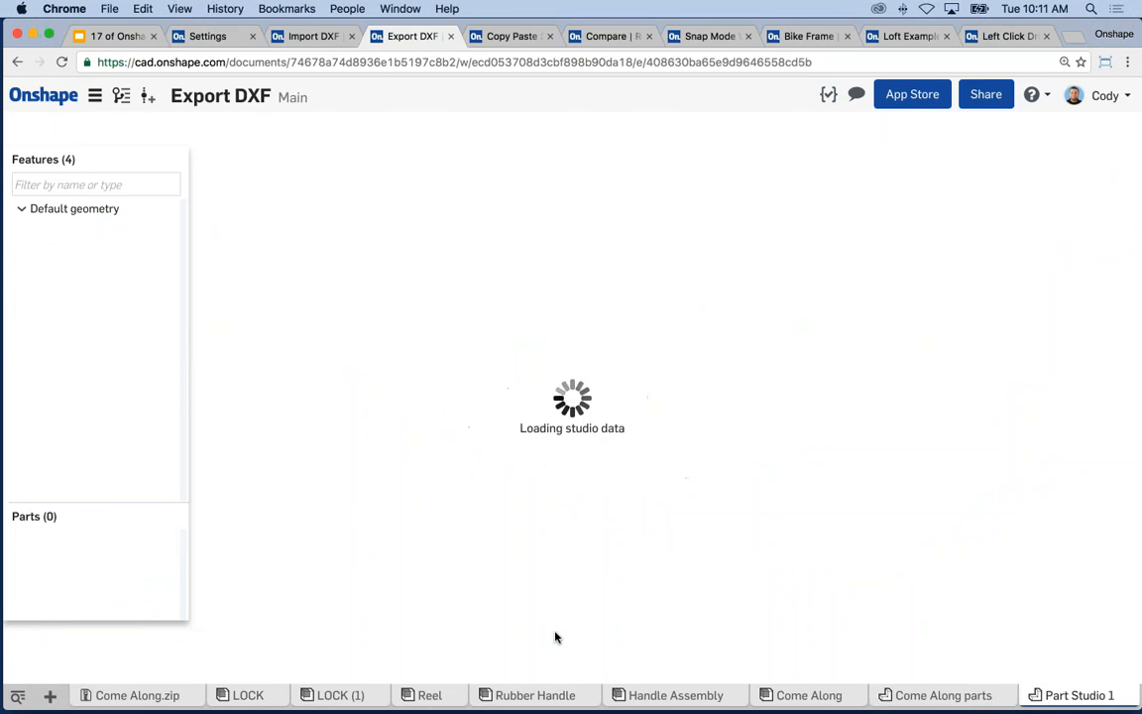
- Start a sketch on the Front plane and draw a rectangle with one corner at the origin
click(575, 265)
right_click(517, 236)
click(602, 285)
key(g)
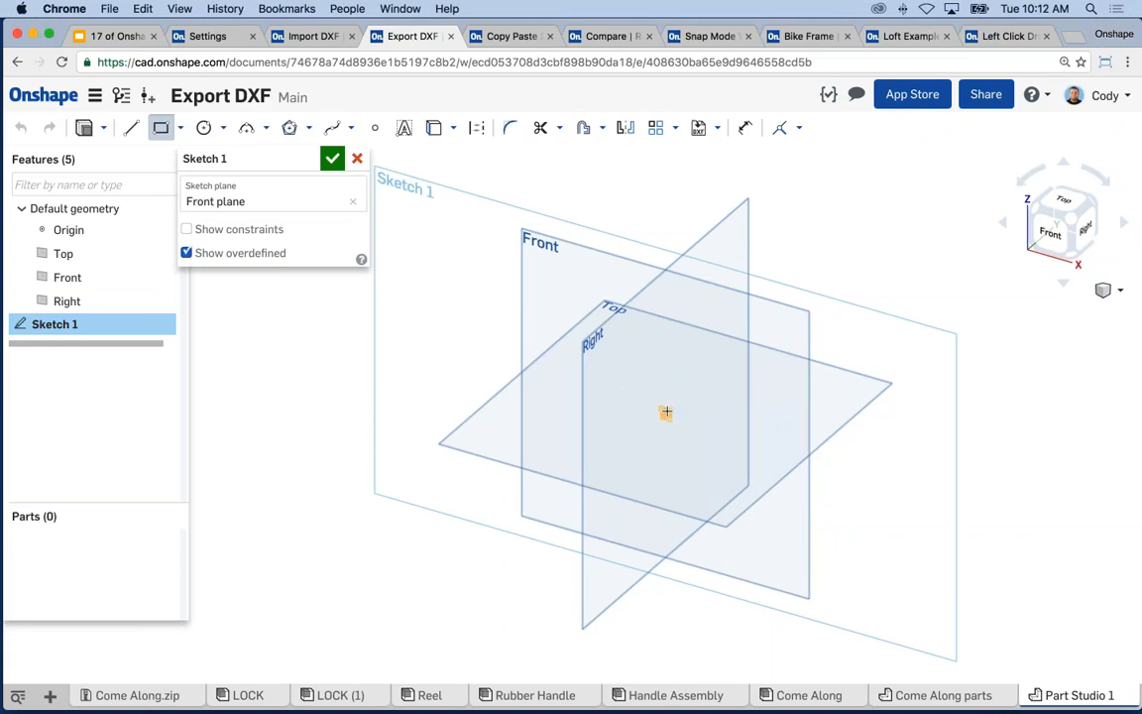
drag(664, 412, 875, 473)
key(Escape)
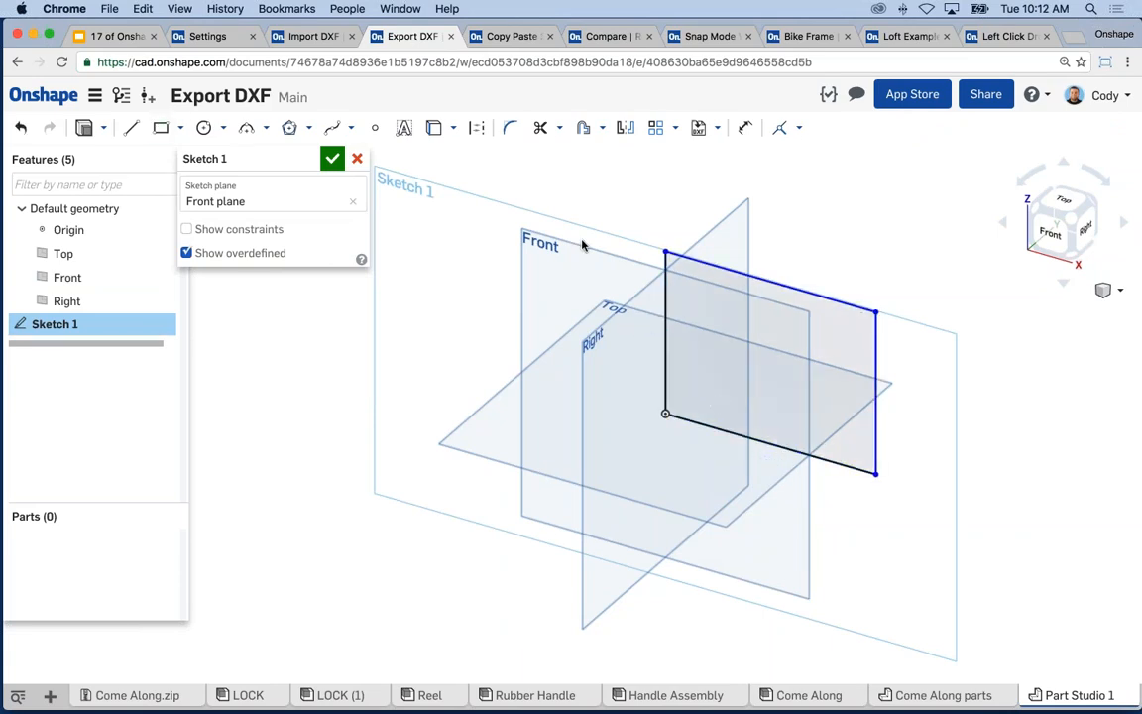
- Place a width dimension on the rectangle's top edge, reading 4.38989 in
middle_drag(582, 245, 541, 254)
key(d)
click(674, 273)
click(754, 223)
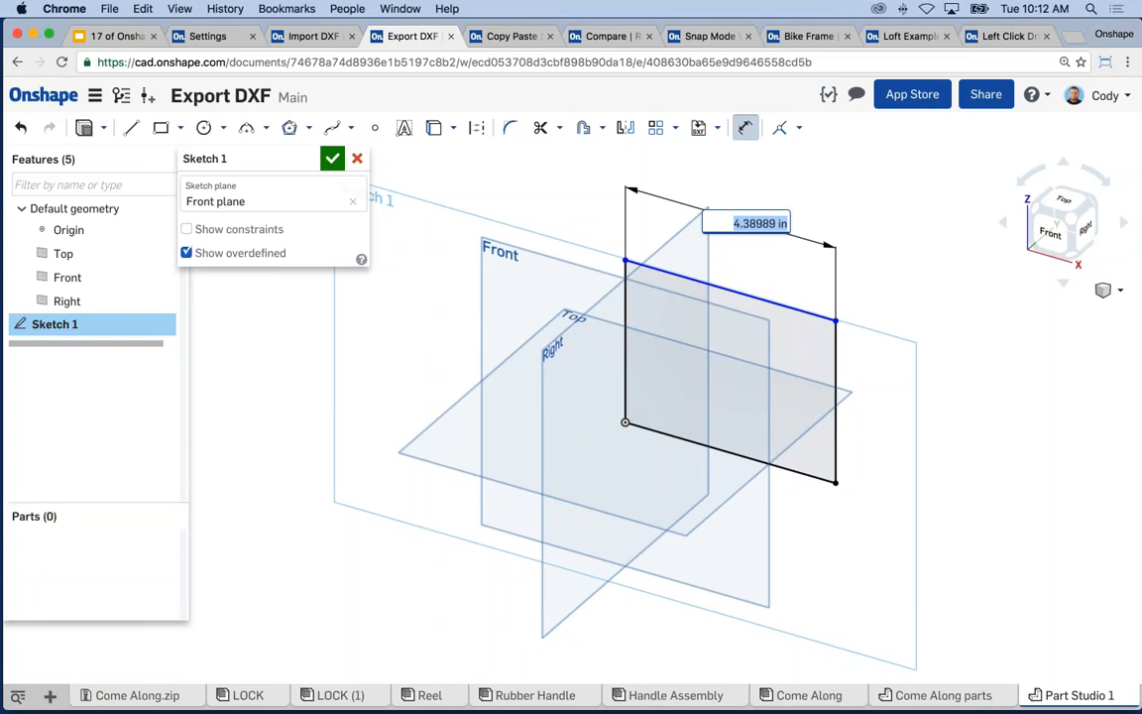
- Set the rectangle's width to 30mm, displayed as 1.181 in, and reopen it to inspect
text(30mm)
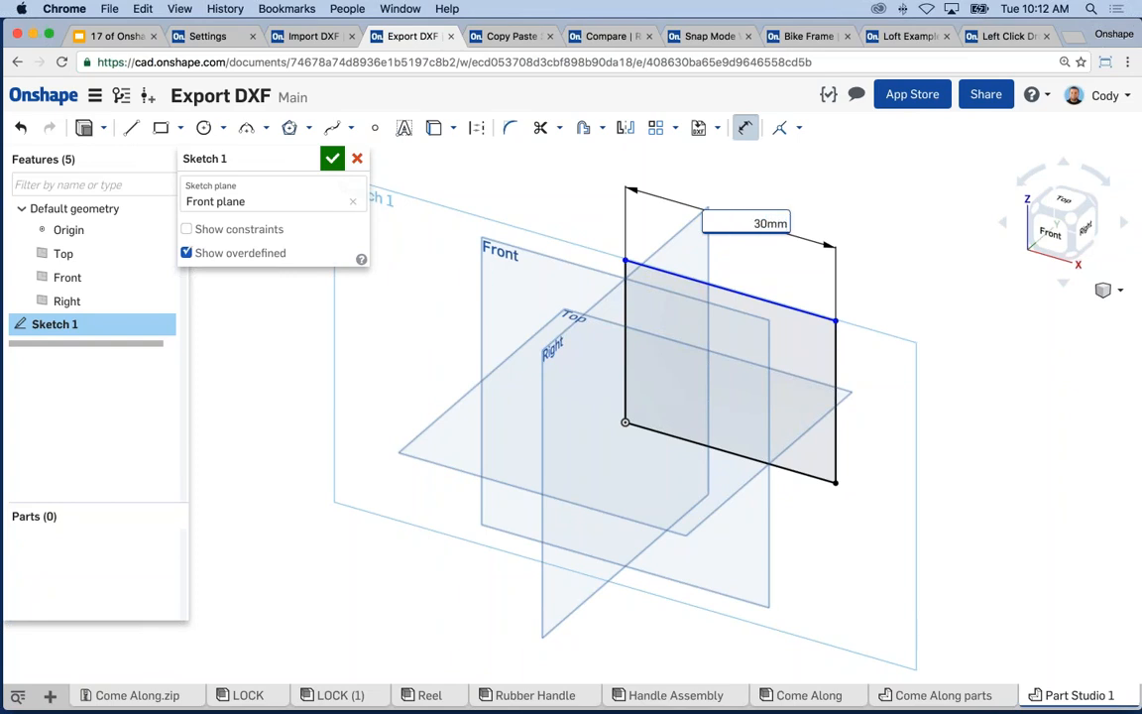
key(Return)
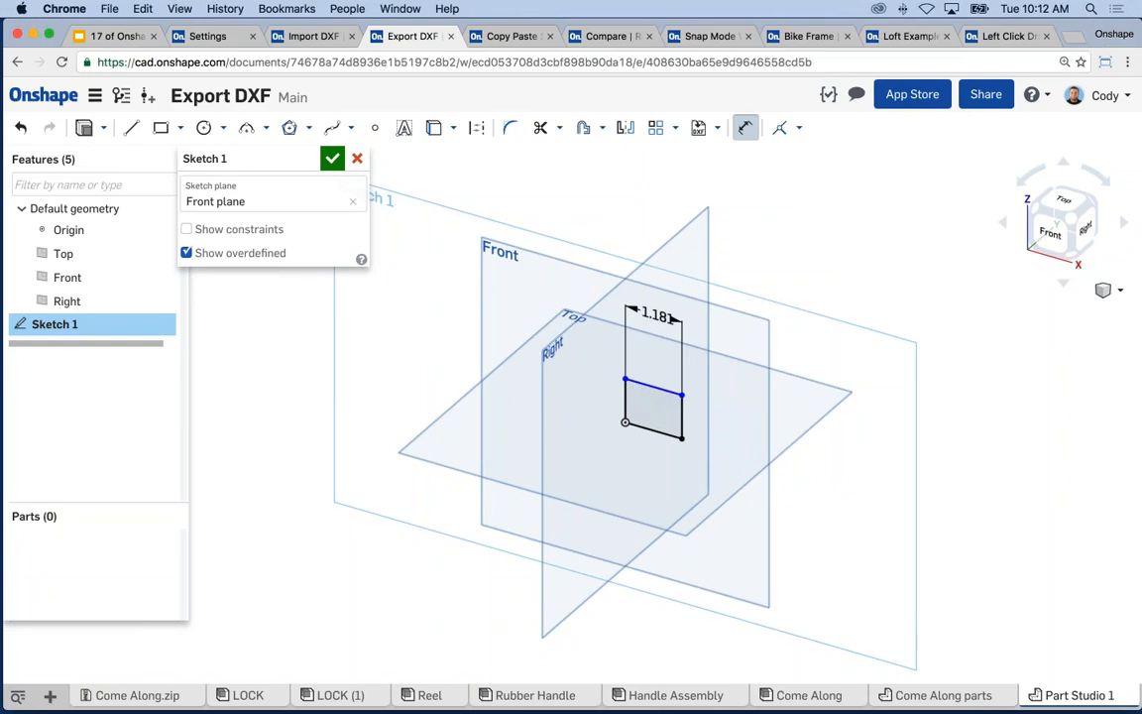
scroll(659, 350, up, 5)
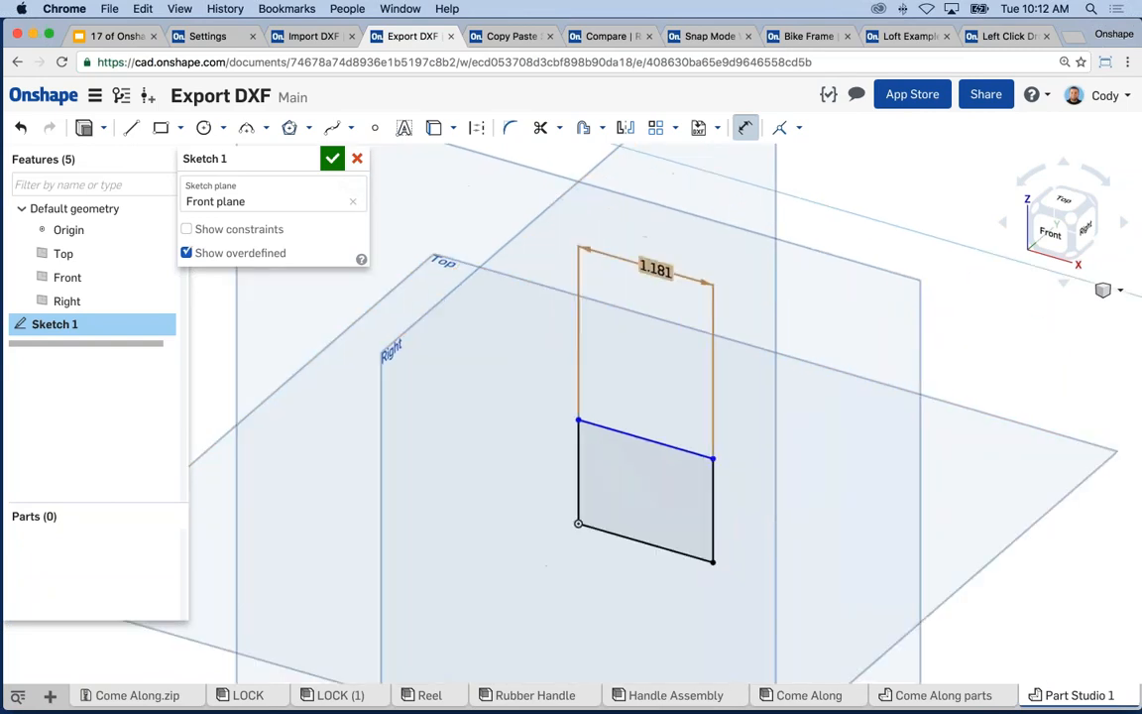
double_click(655, 270)
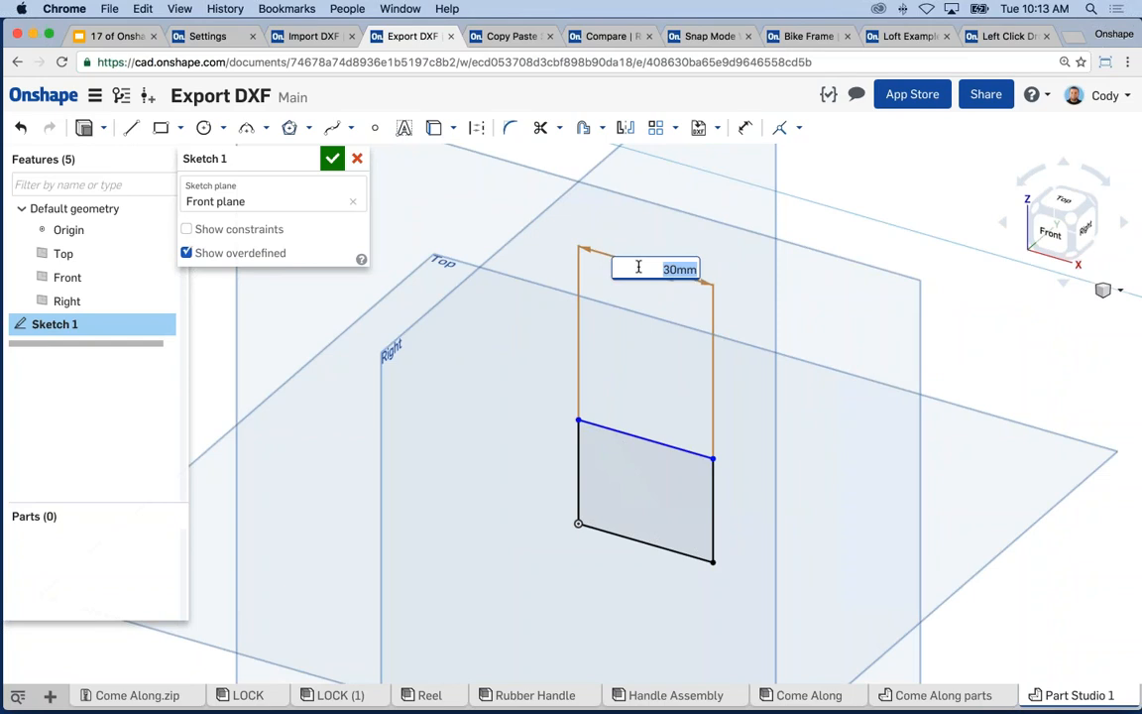
- Keep the 1.181 width and return to the Tech Tip #16 Changing/Mixing Units slide
key(Return)
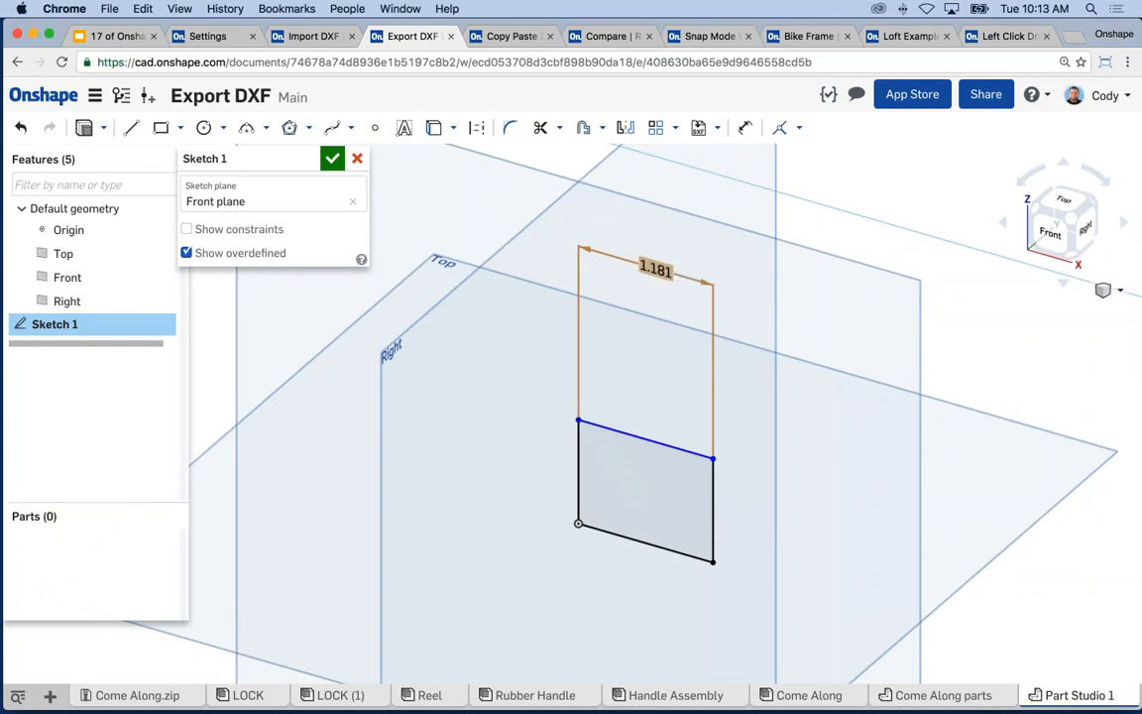
middle_drag(761, 356, 736, 345)
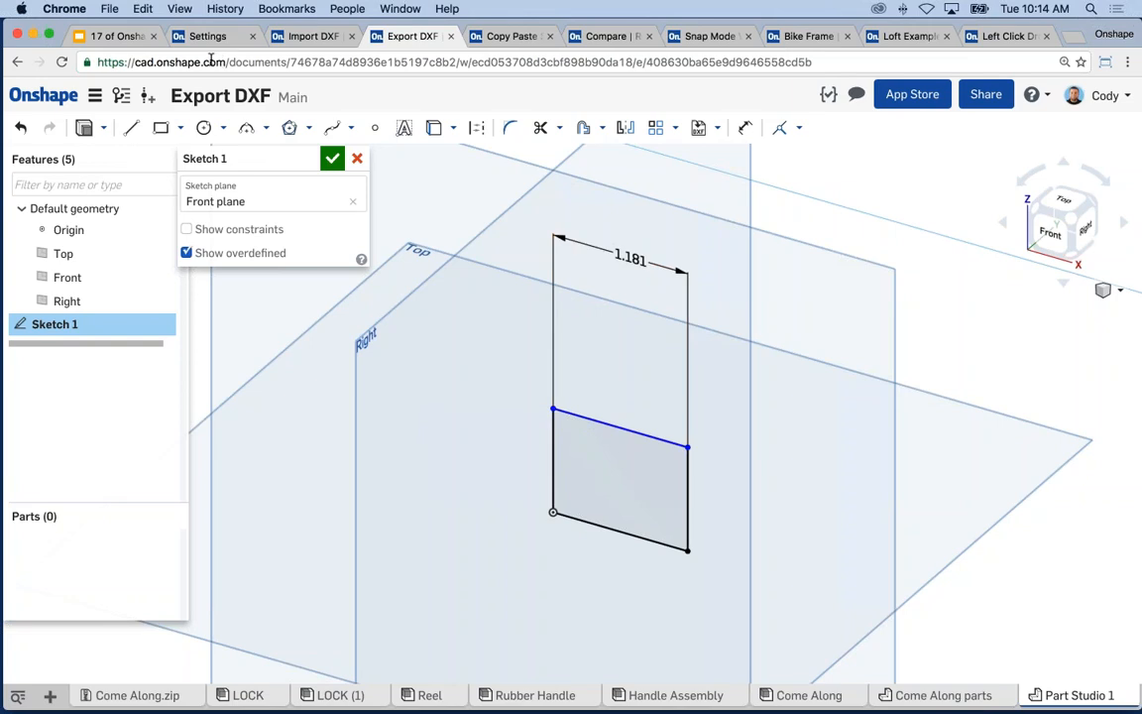
click(119, 35)
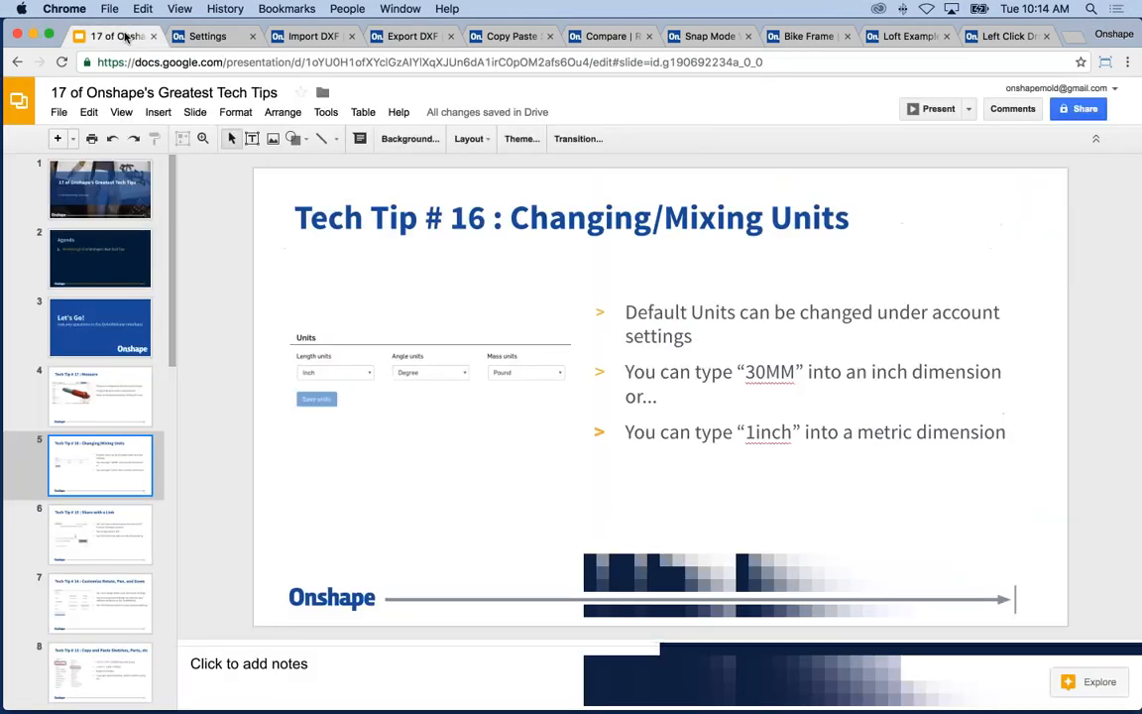
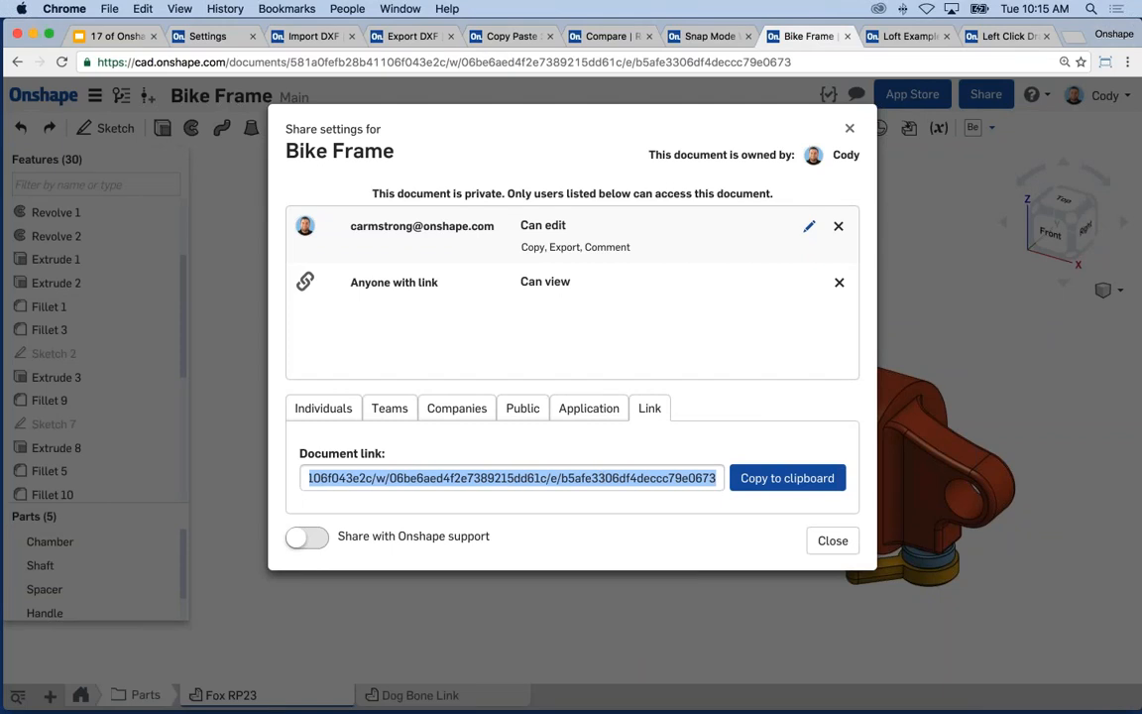
- Copy the Bike Frame document link and open a private browser window to test it
right_click(601, 474)
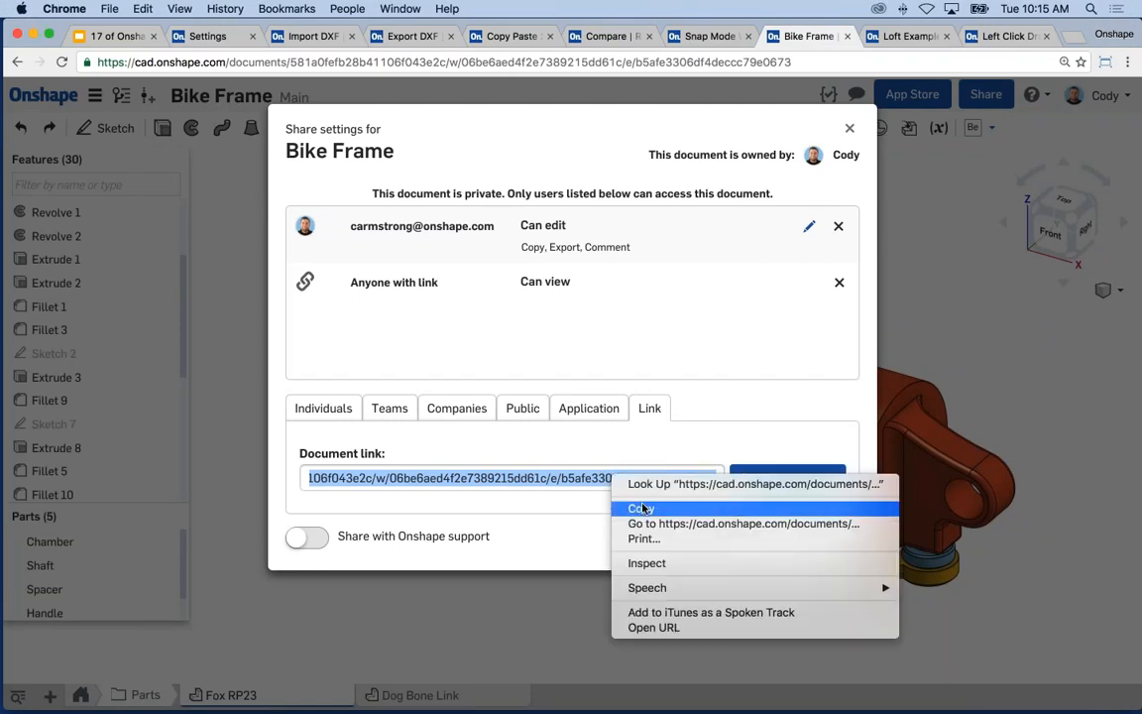
click(637, 504)
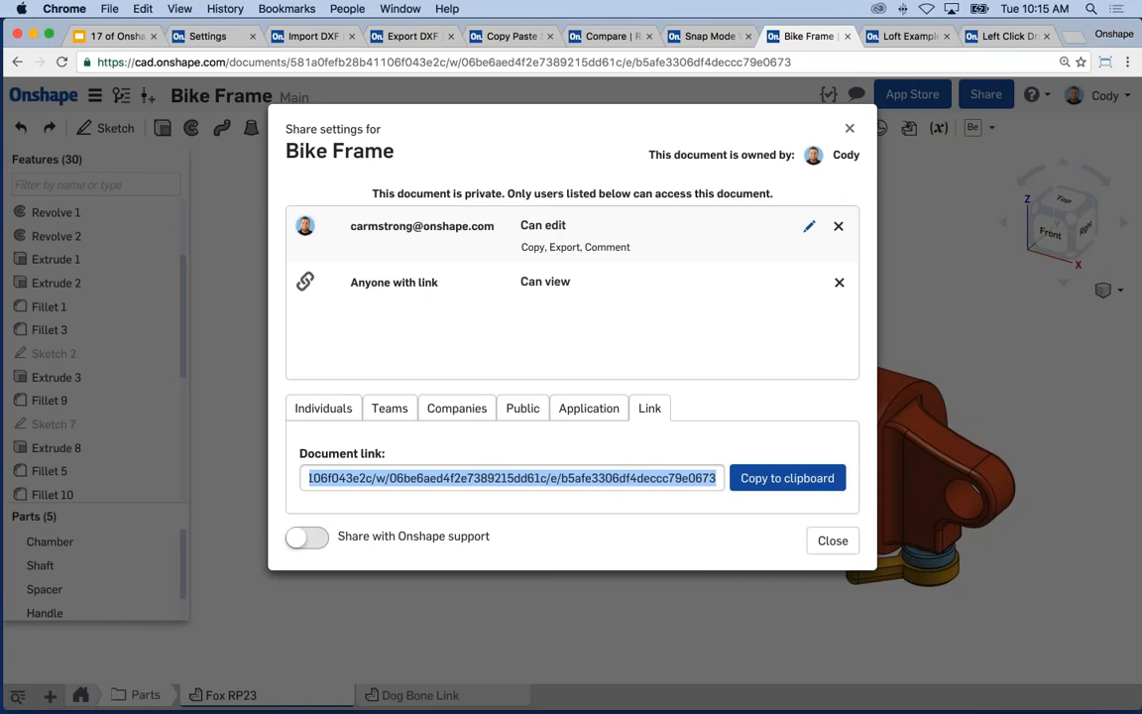
key(super+shift+n)
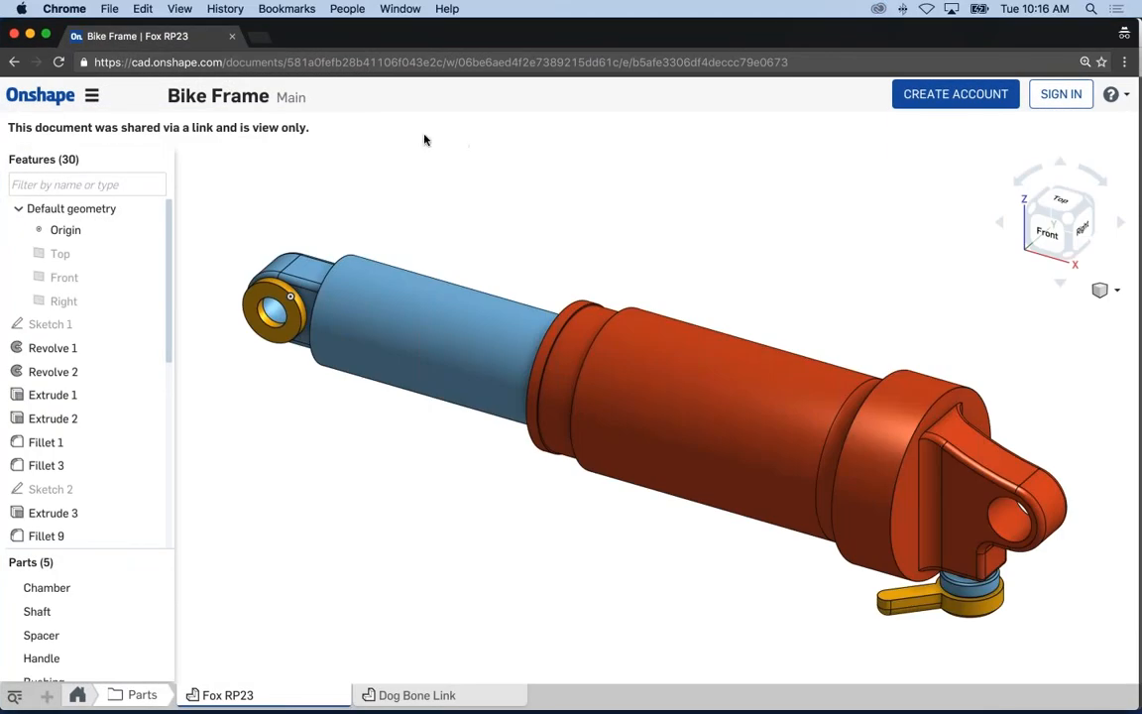
- Orbit the view-only Bike Frame model in the private window to inspect it
click(951, 96)
right_drag(665, 283, 675, 317)
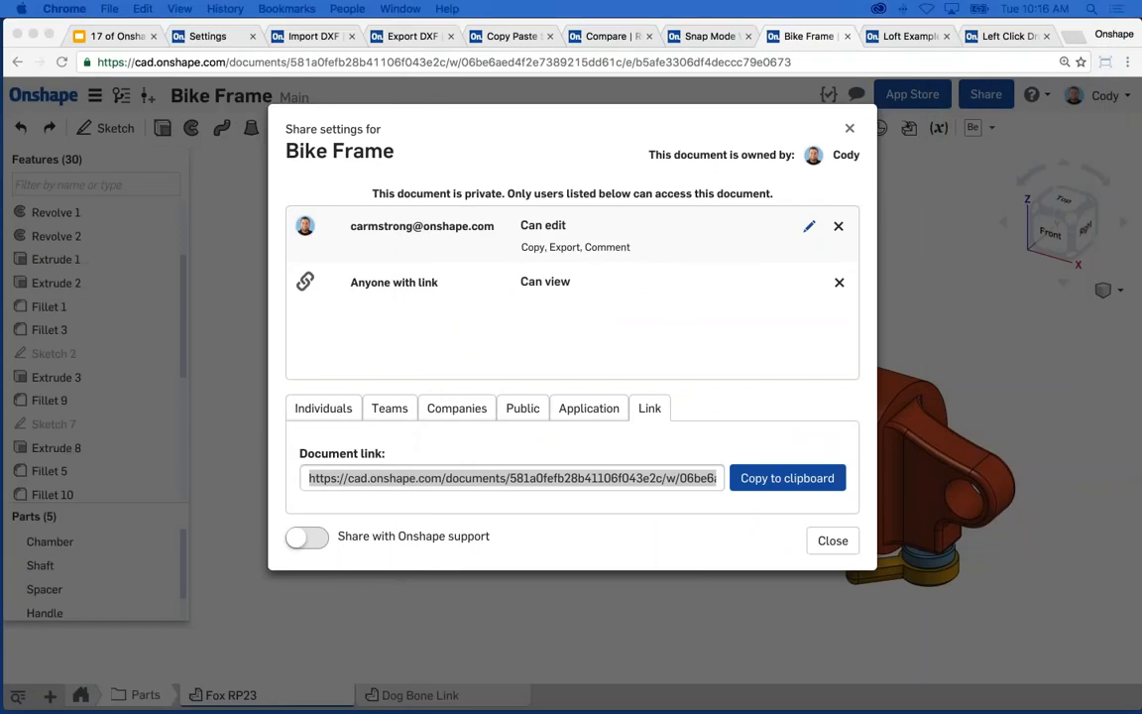
- Back in the owner's window, delete the Anyone with link row from Bike Frame's sharing
click(728, 366)
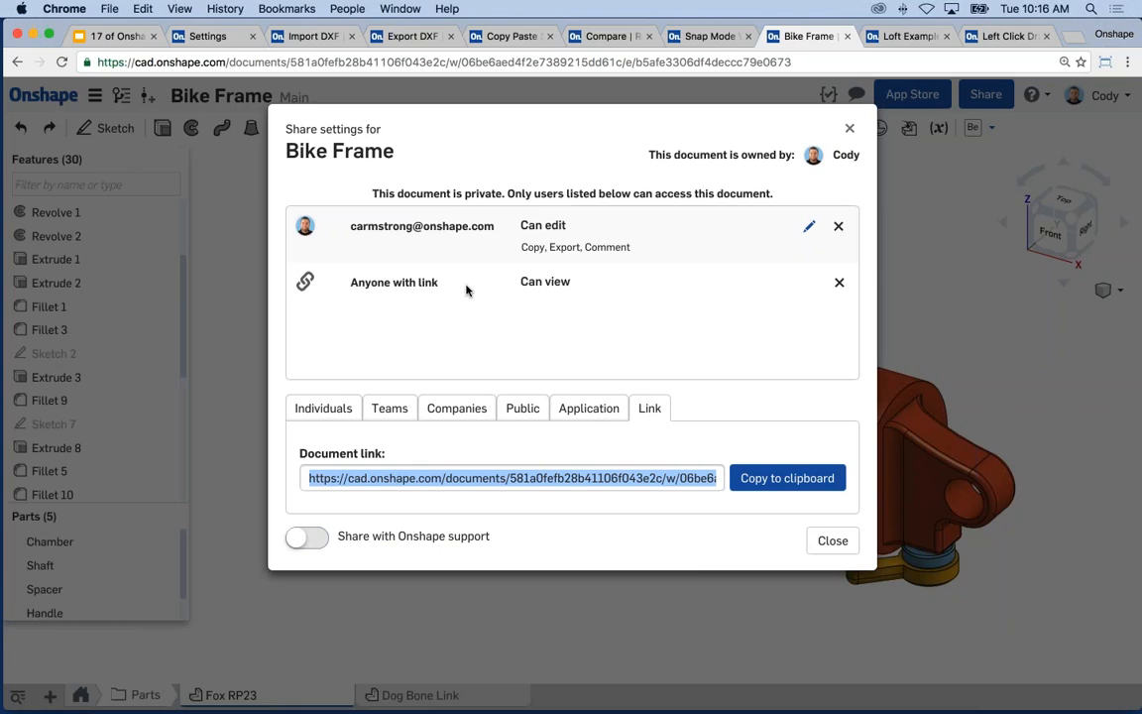
click(407, 283)
click(838, 282)
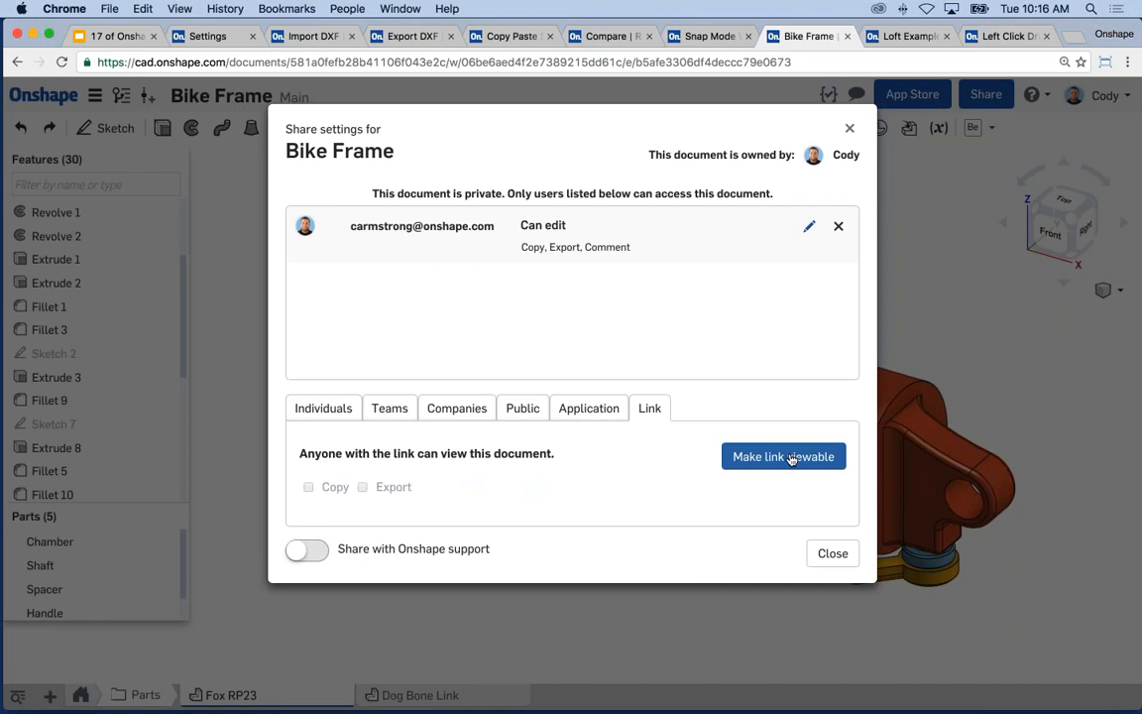
click(832, 553)
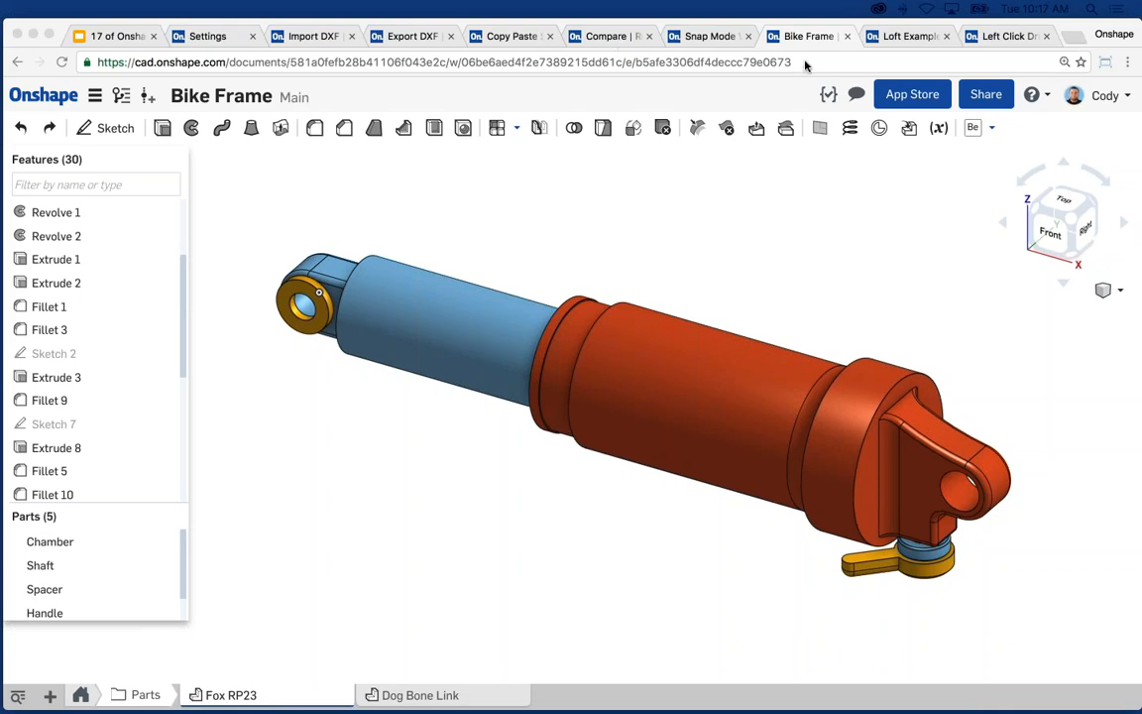
drag(797, 62, 76, 62)
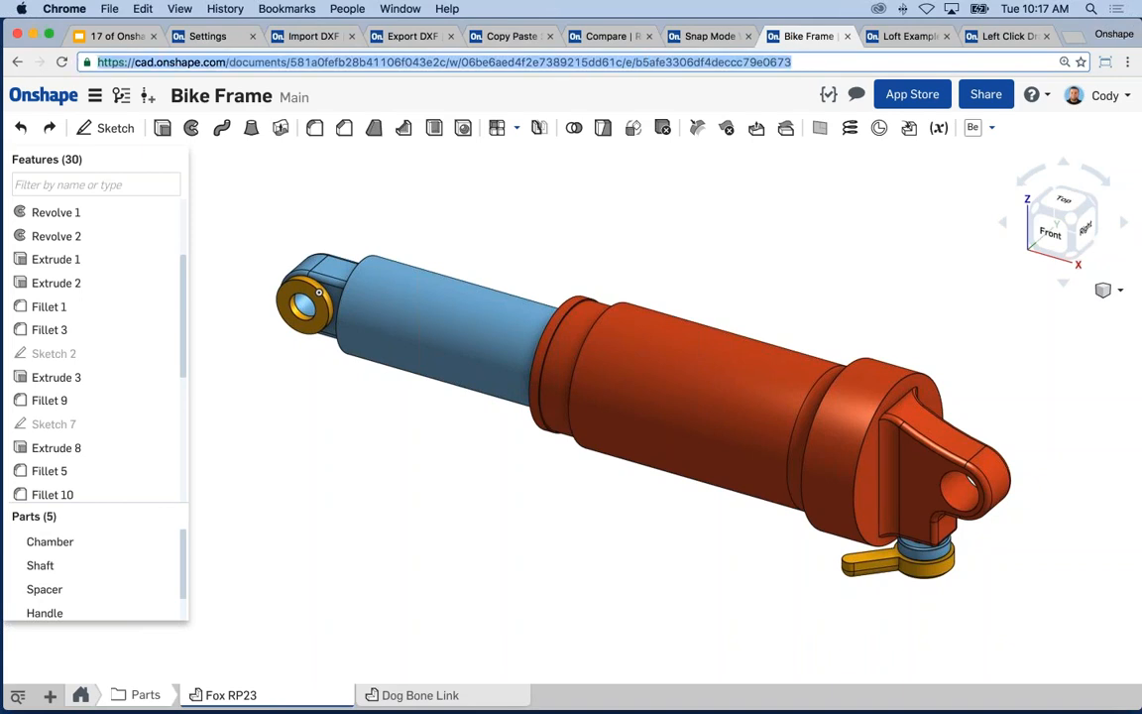
click(535, 222)
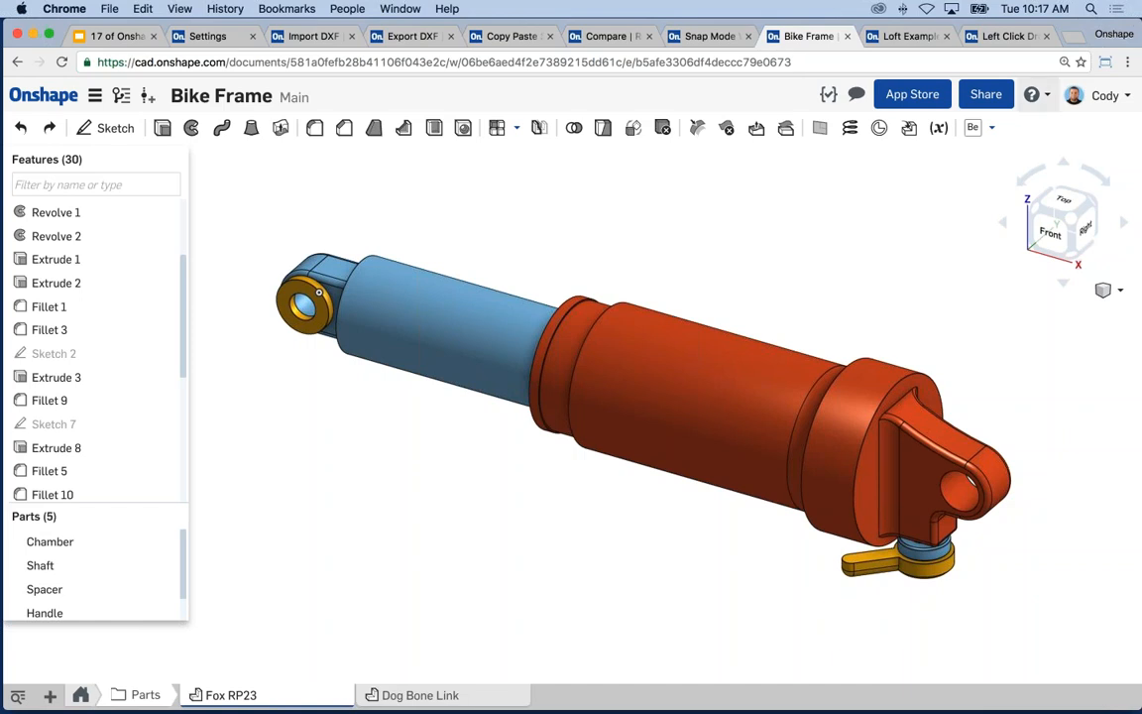
click(986, 94)
click(647, 410)
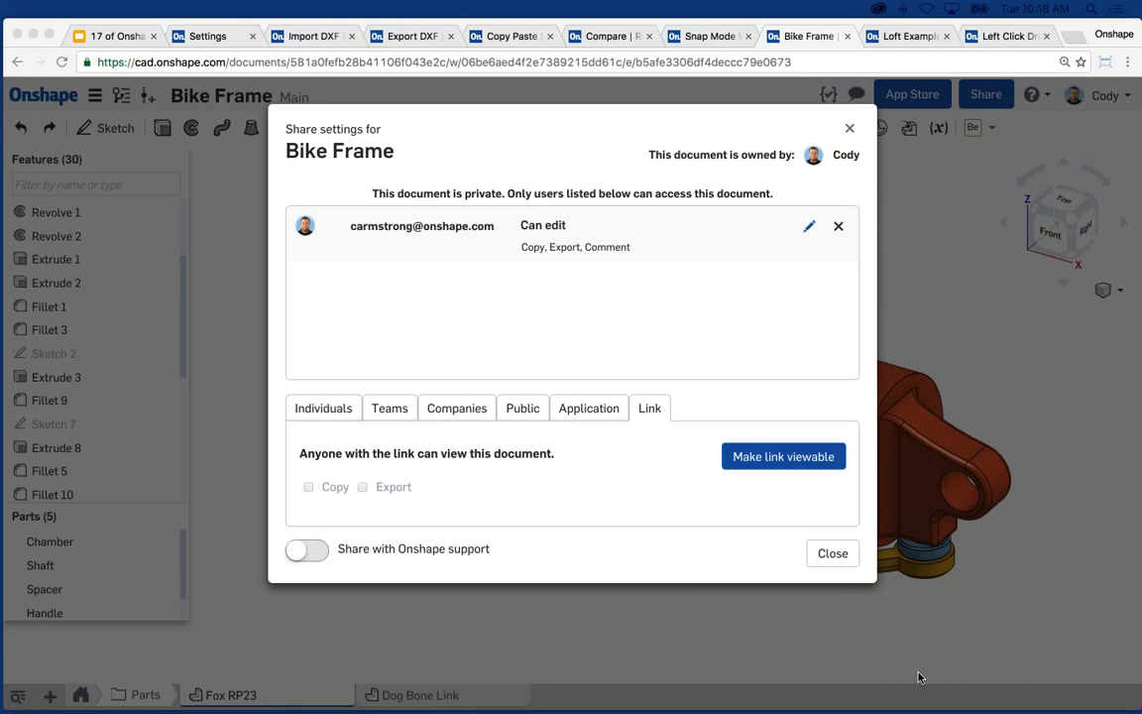
- Close the Share dialog and orbit the Fox RP23 shock model to show its right end
click(832, 553)
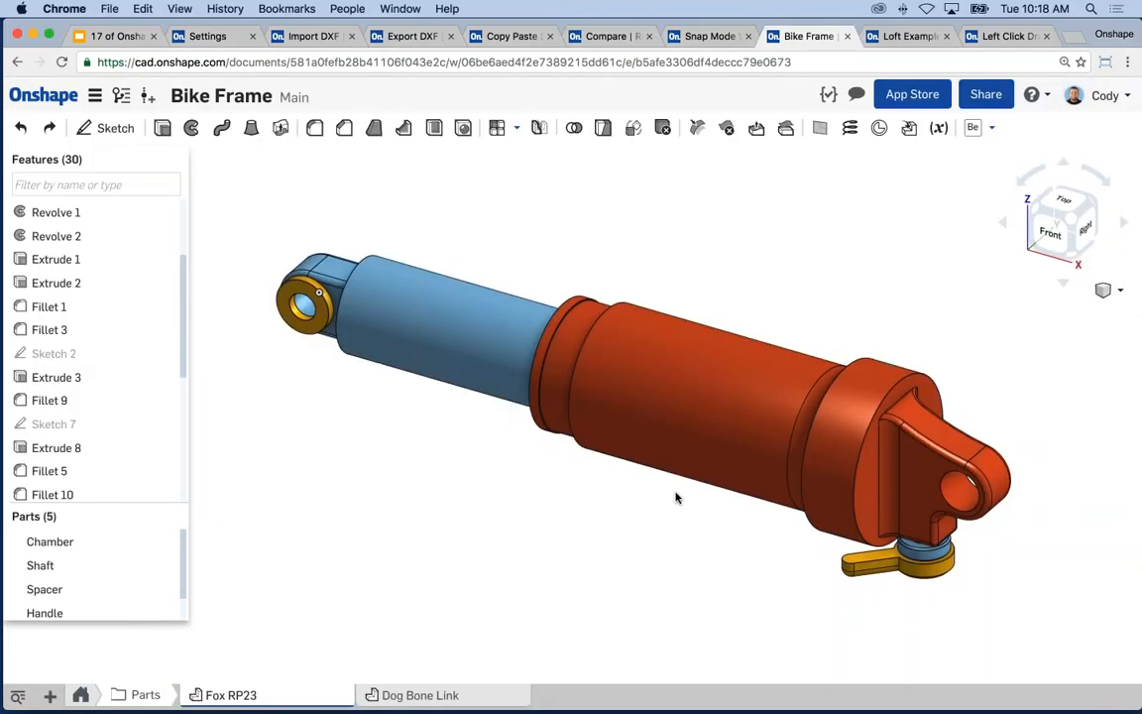
right_drag(675, 496, 738, 511)
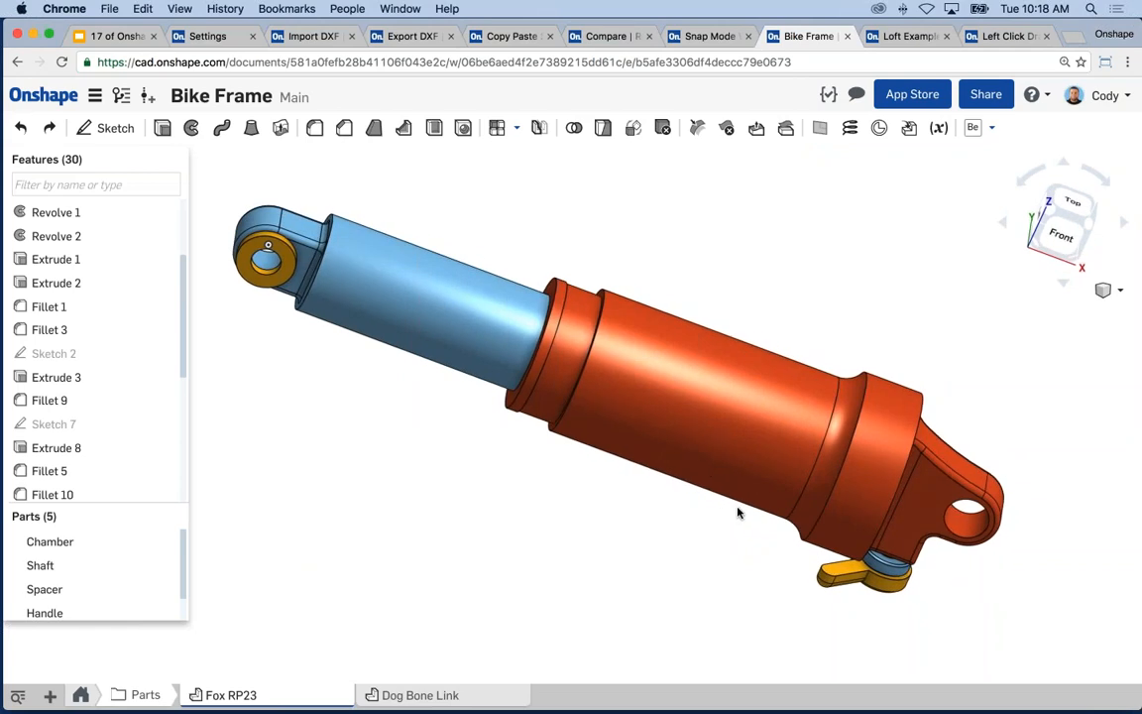
right_drag(737, 511, 631, 511)
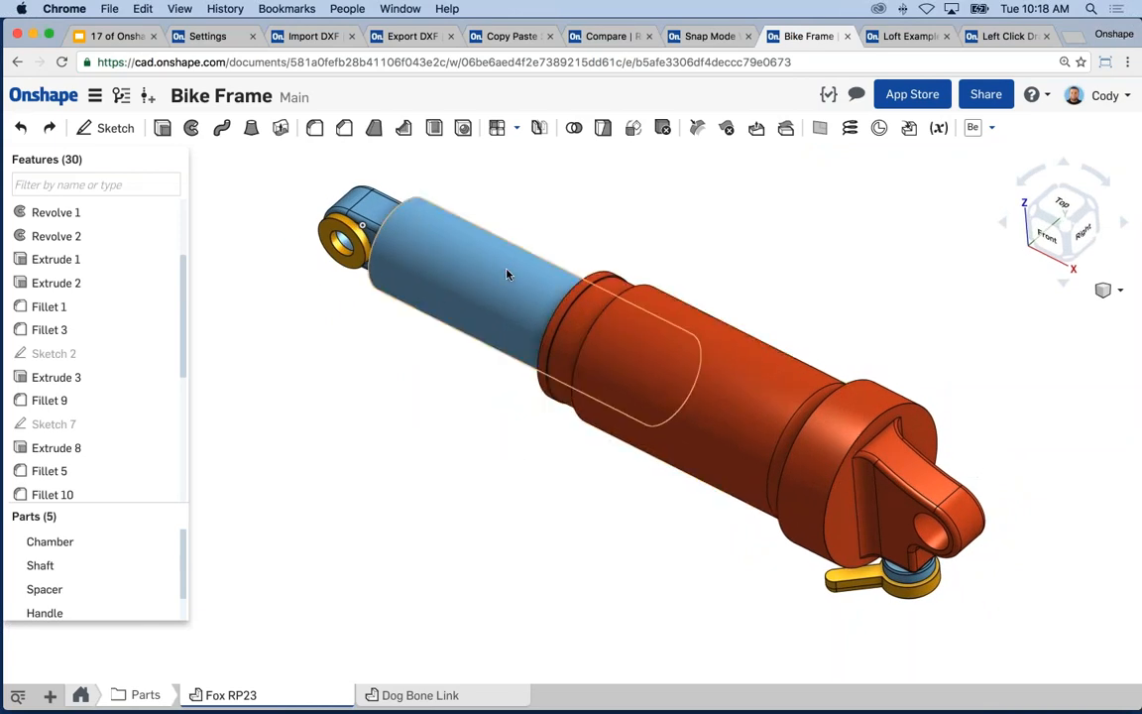
middle_drag(495, 378, 485, 378)
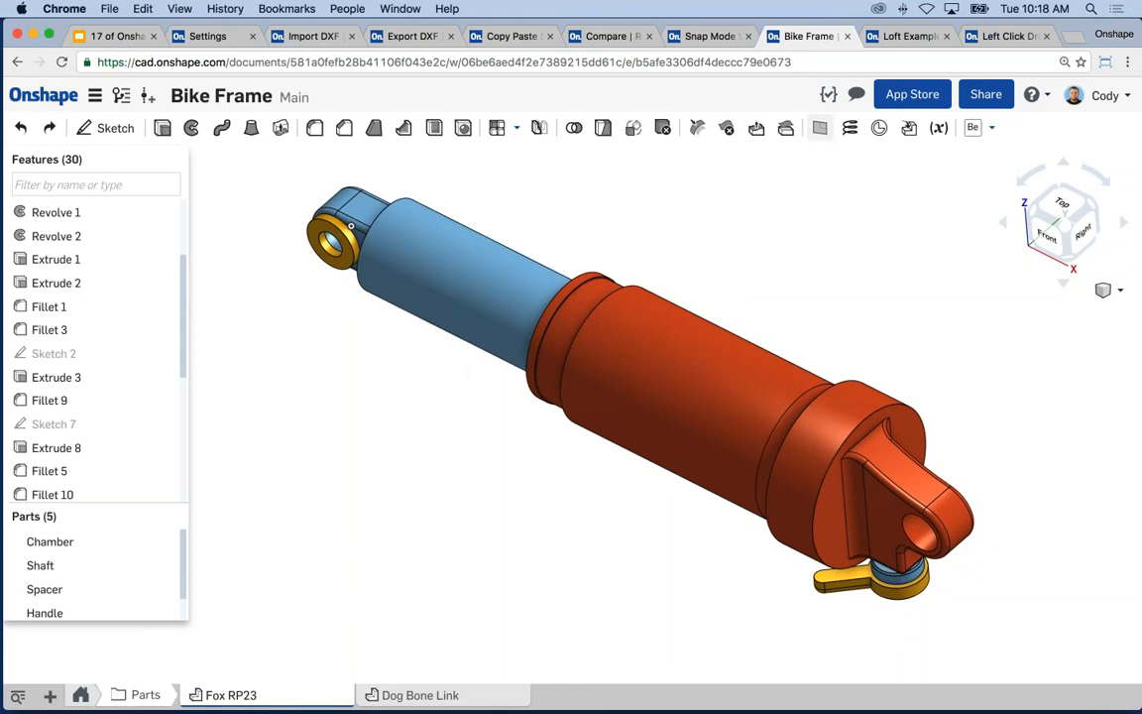
click(985, 94)
click(650, 408)
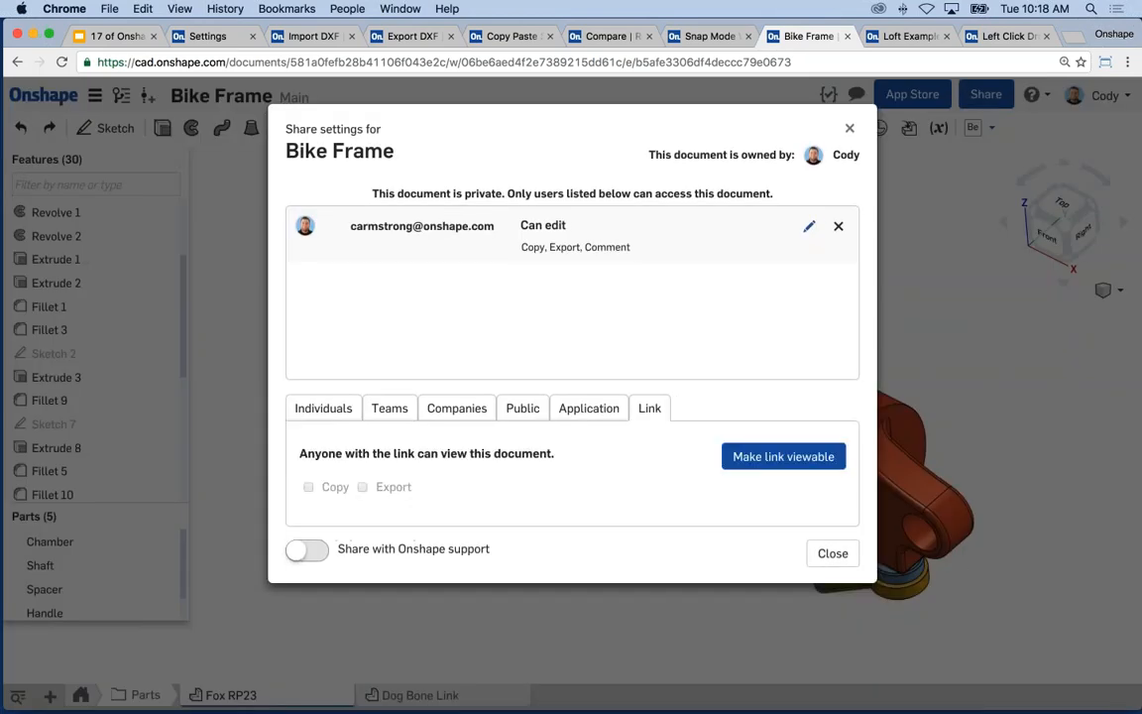
click(833, 553)
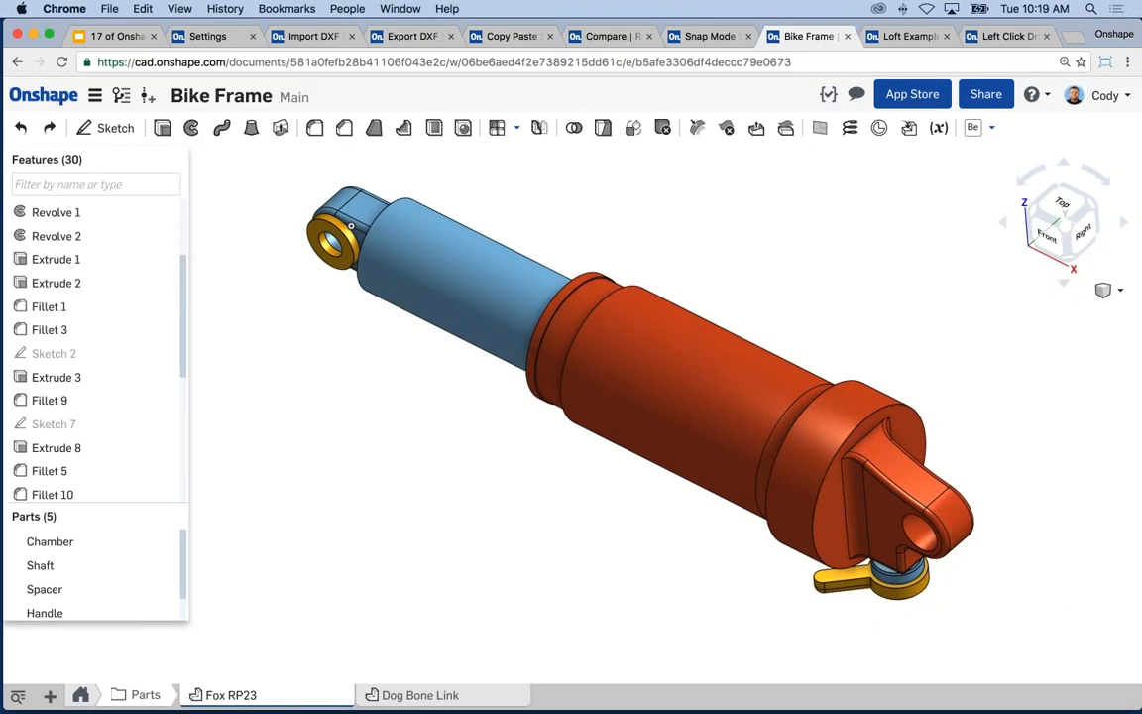
- Present the tech-tips deck full screen and advance to Tech Tip #14: Customize Rotate, Pan, and Zoom
click(111, 37)
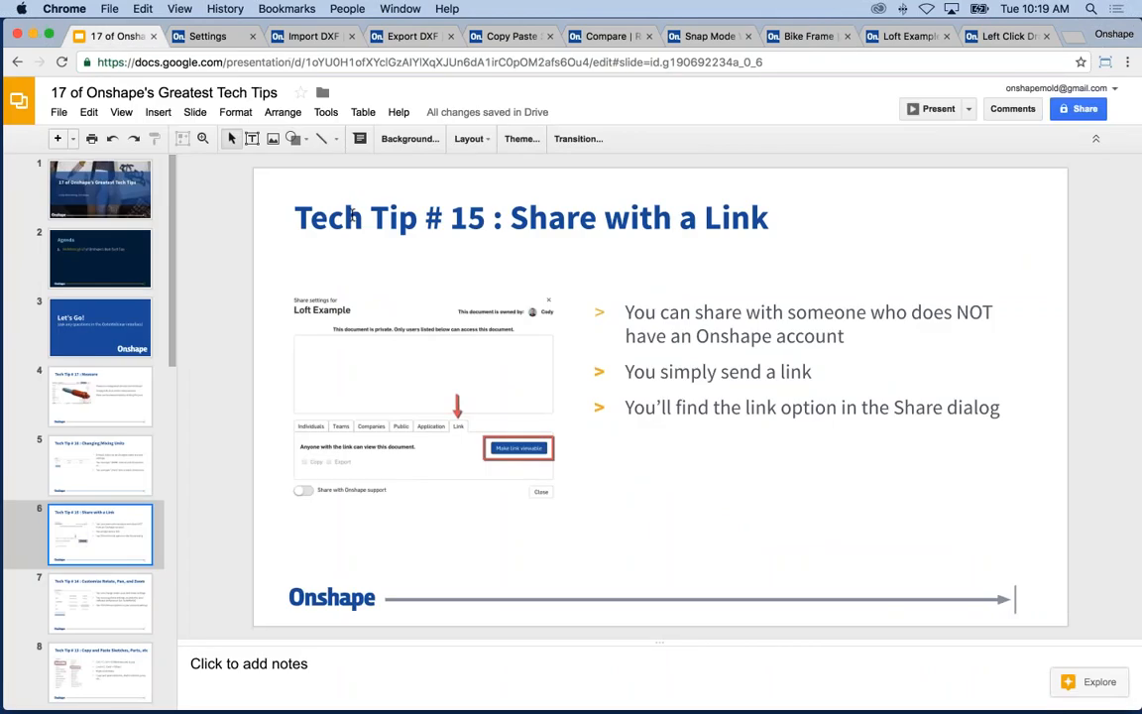
click(935, 108)
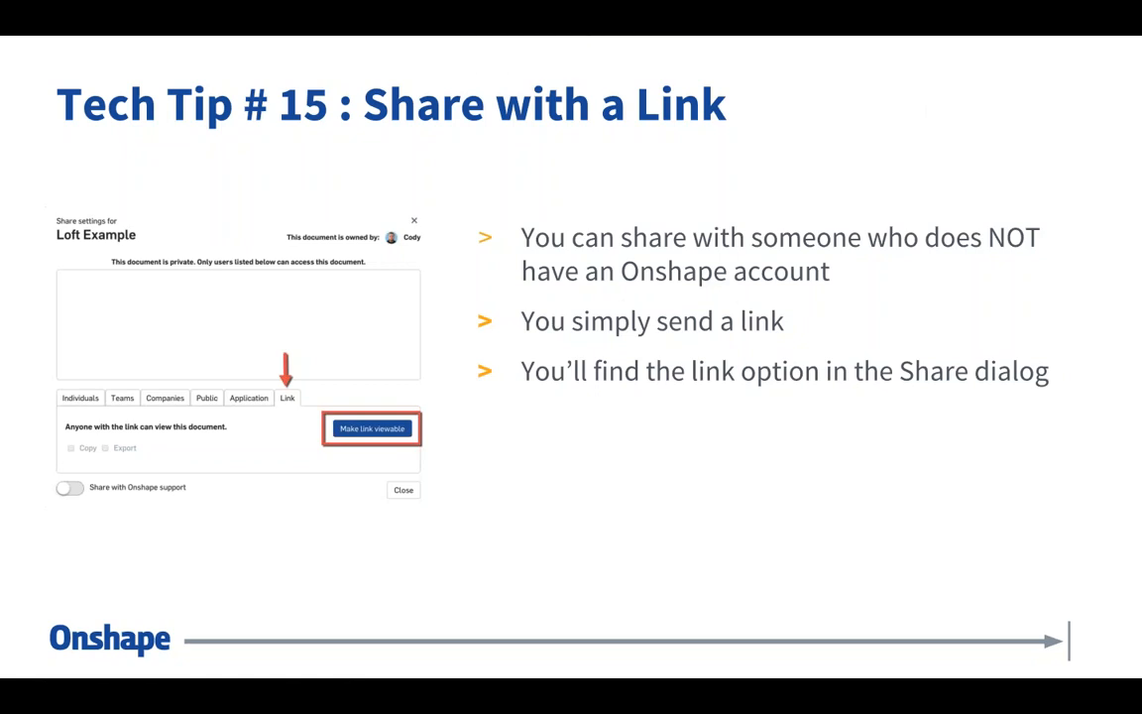
key(Right)
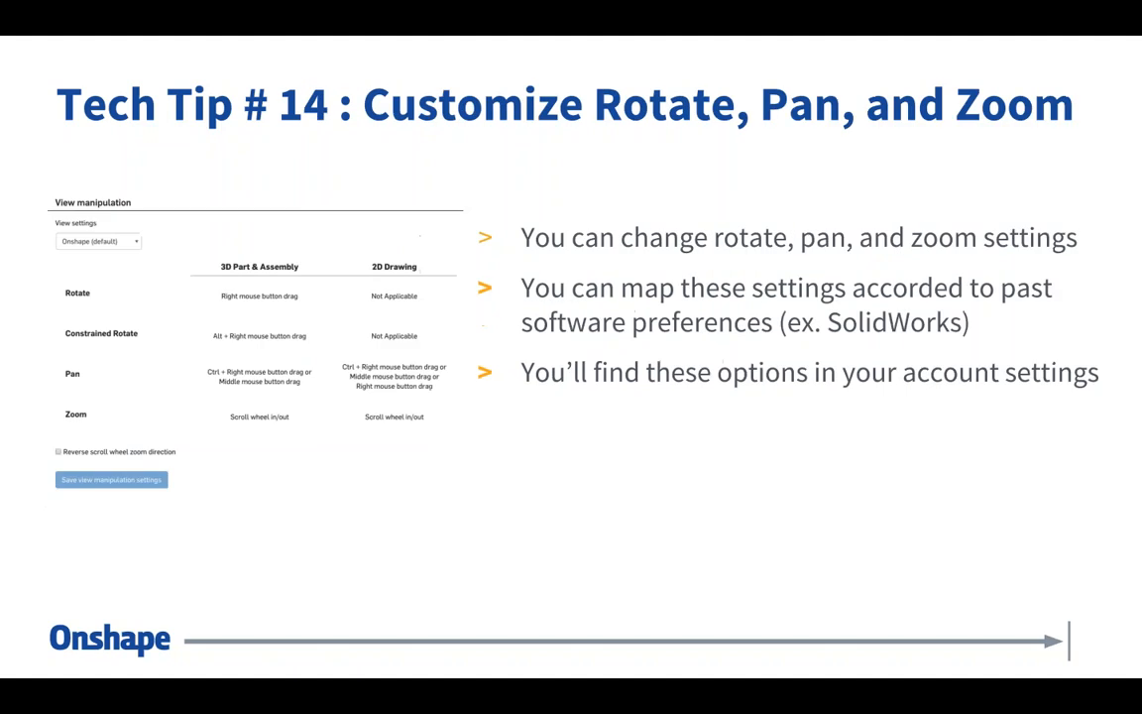
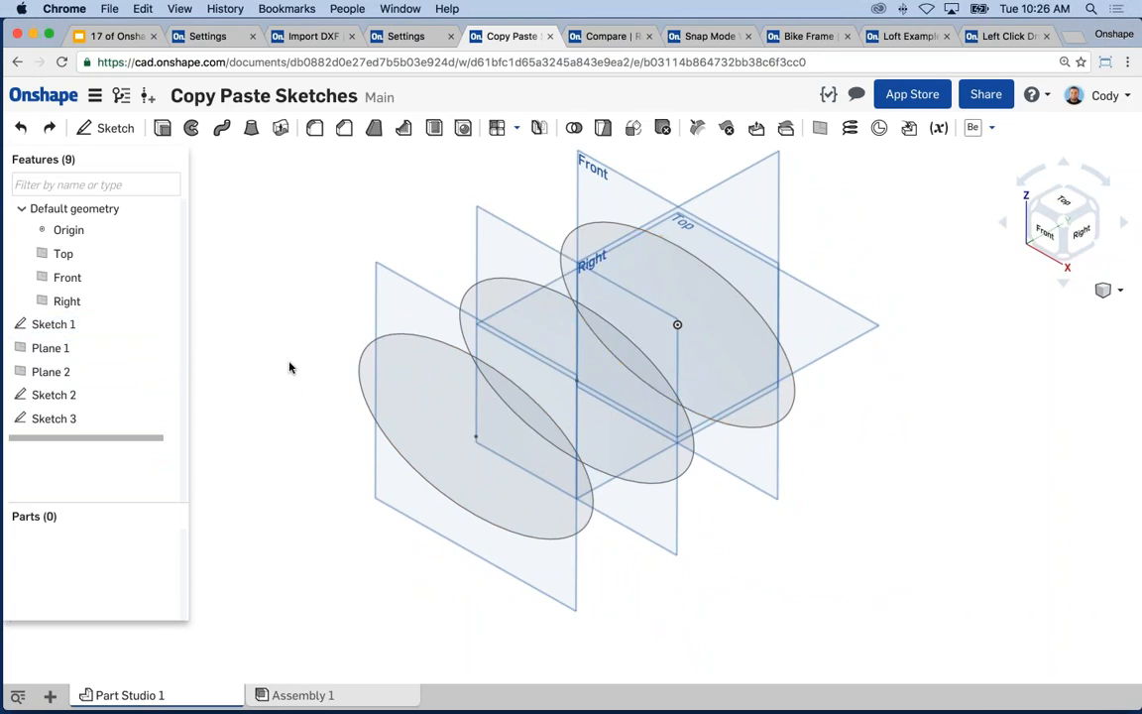
- Change Sketch 2's ellipse width dimension from 7 to 8
right_click(80, 395)
click(101, 427)
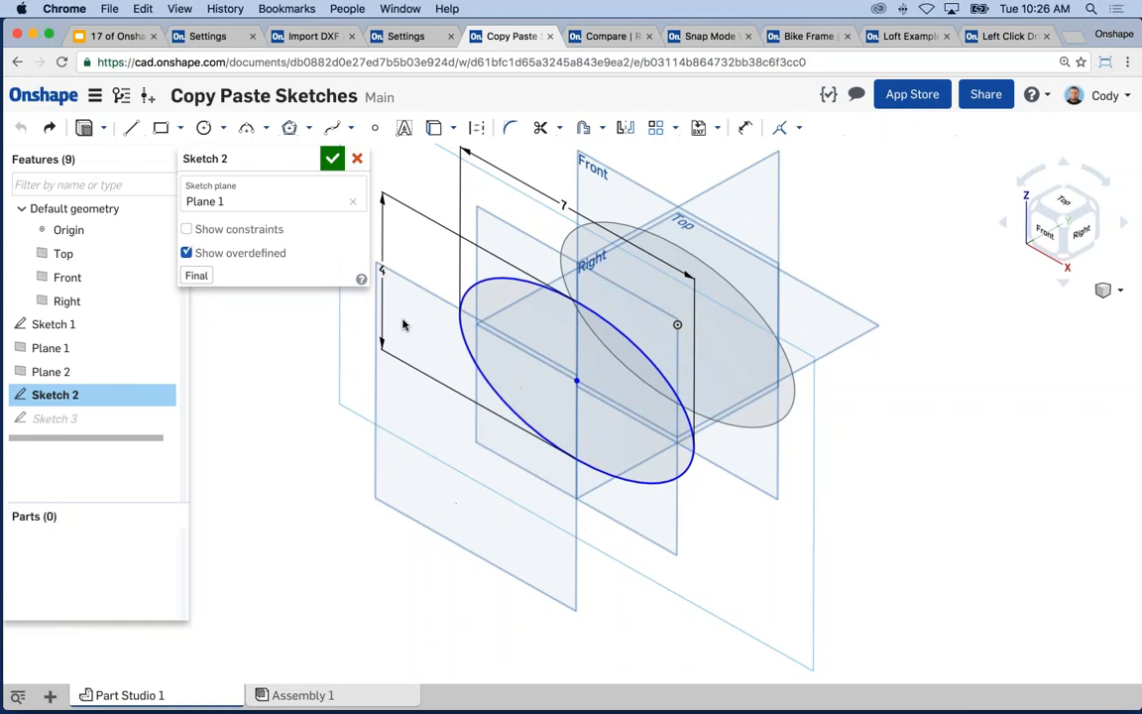
middle_drag(409, 319, 457, 351)
key(n)
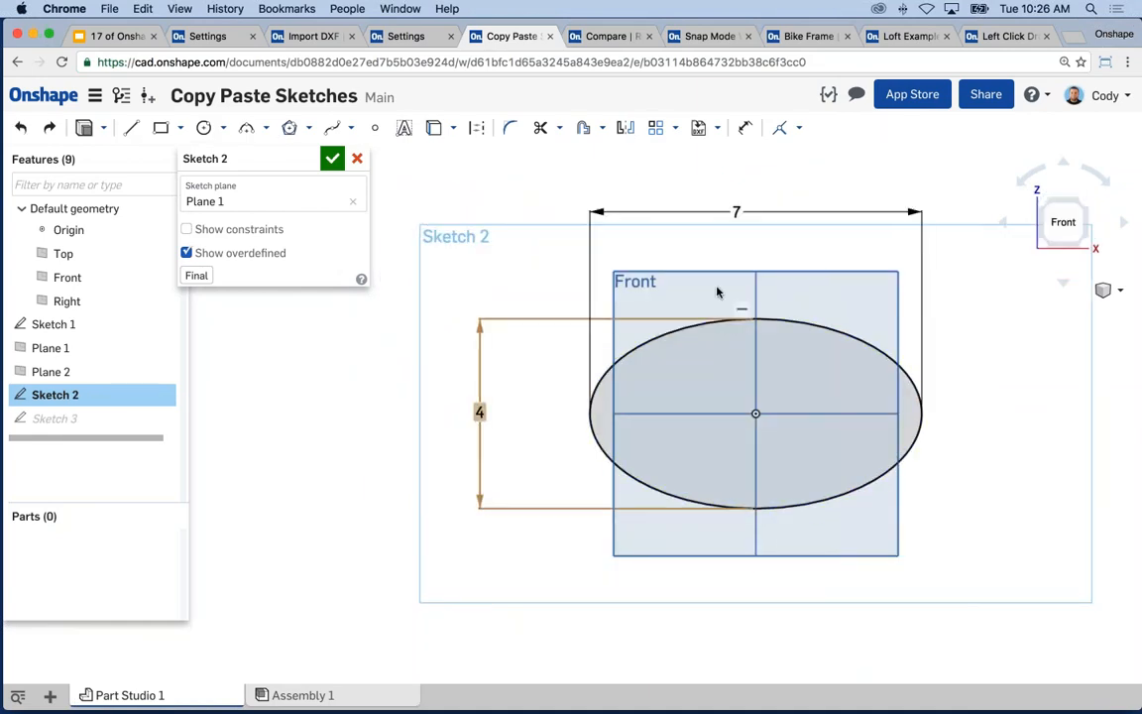
double_click(737, 210)
text(8)
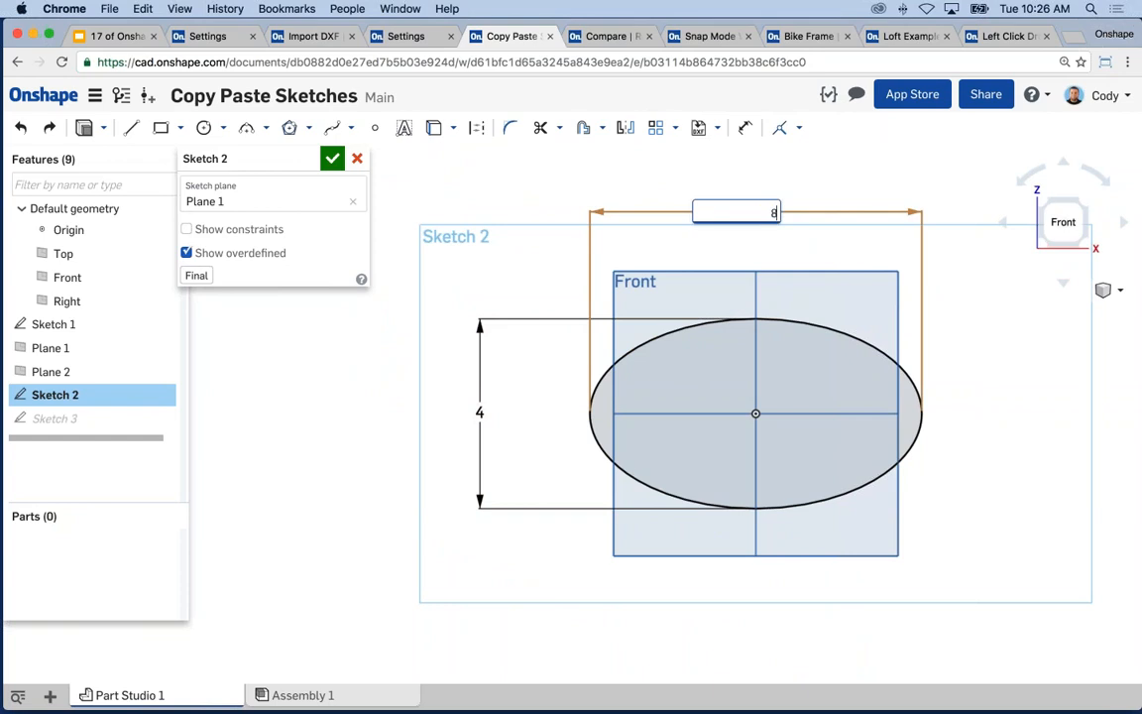
key(Return)
click(334, 159)
key(shift+7)
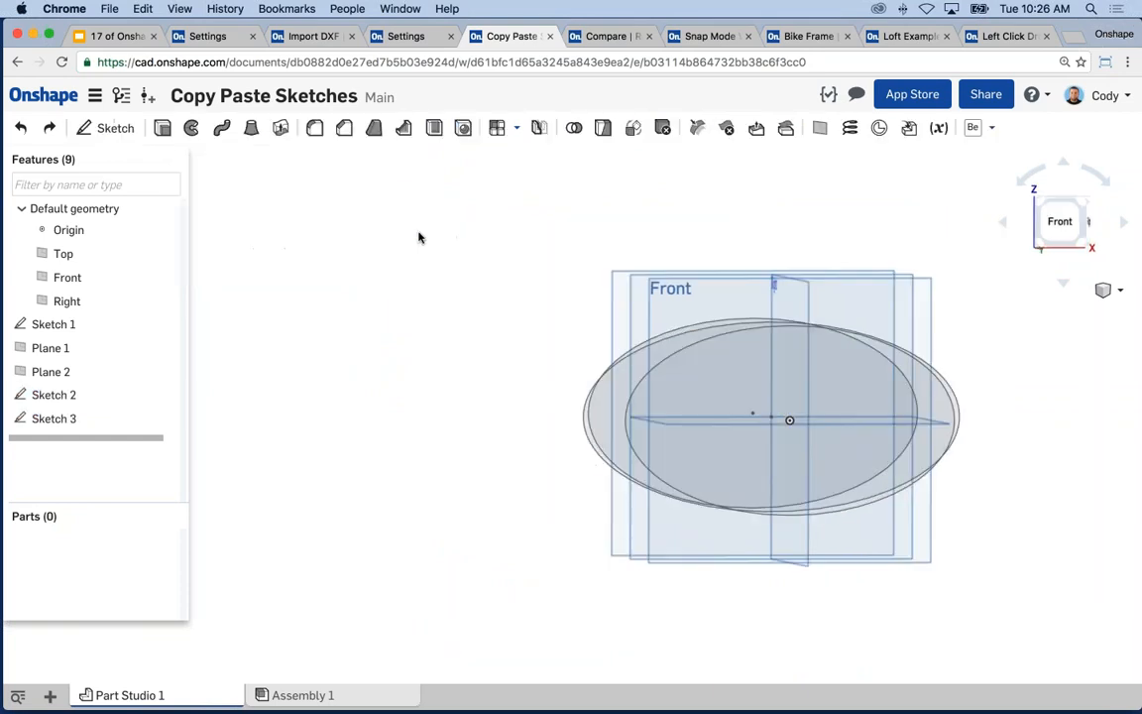
- Resize Sketch 3's ellipse from 7 by 4 to 5 wide by 3 high
middle_drag(688, 357, 650, 355)
right_click(645, 359)
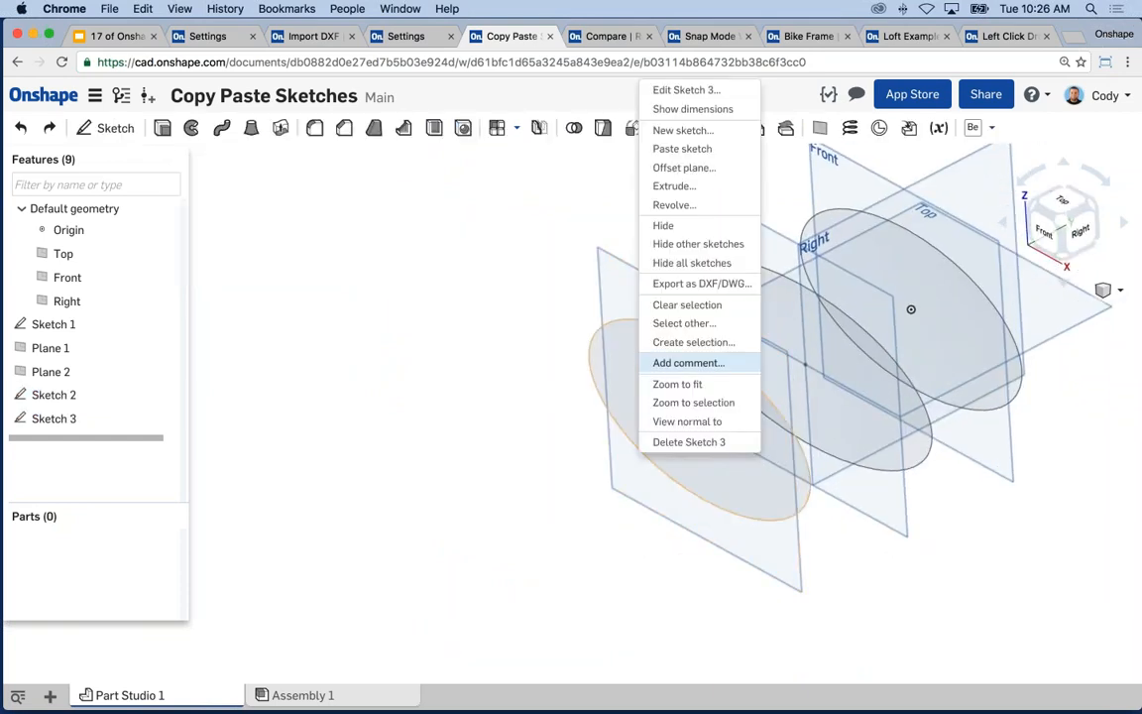
click(664, 86)
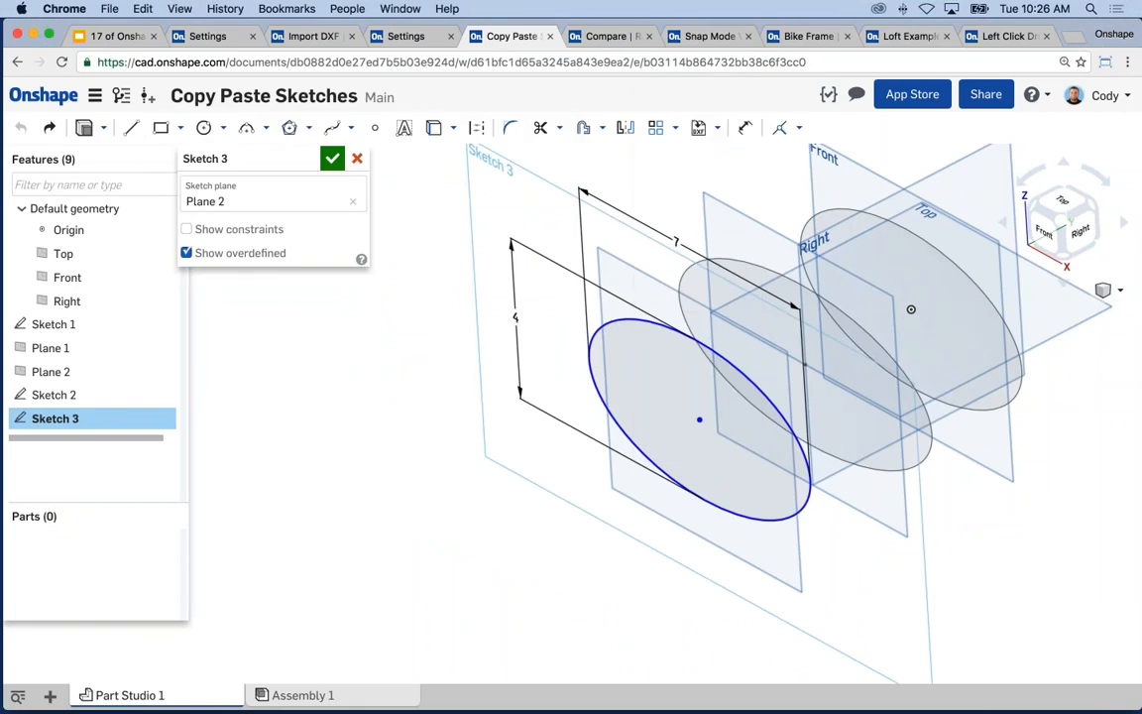
key(n)
mouse_move(752, 414)
mouse_down()
mouse_move(731, 426)
mouse_move(782, 438)
mouse_up()
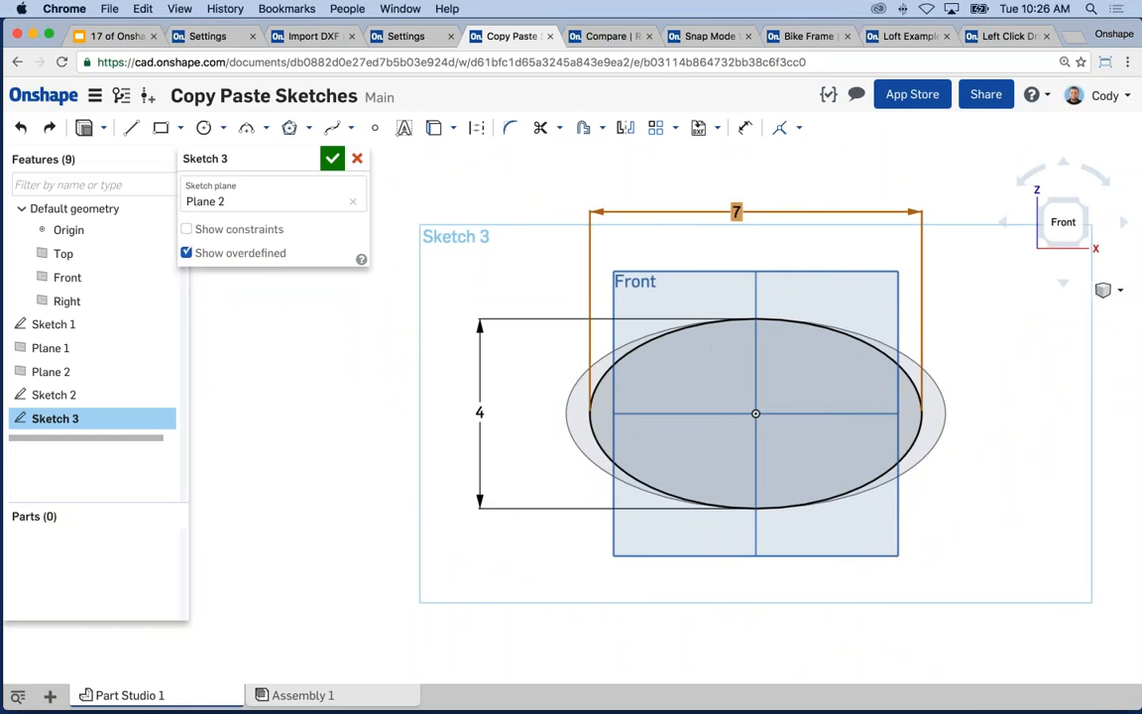
double_click(736, 212)
text(5)
key(Return)
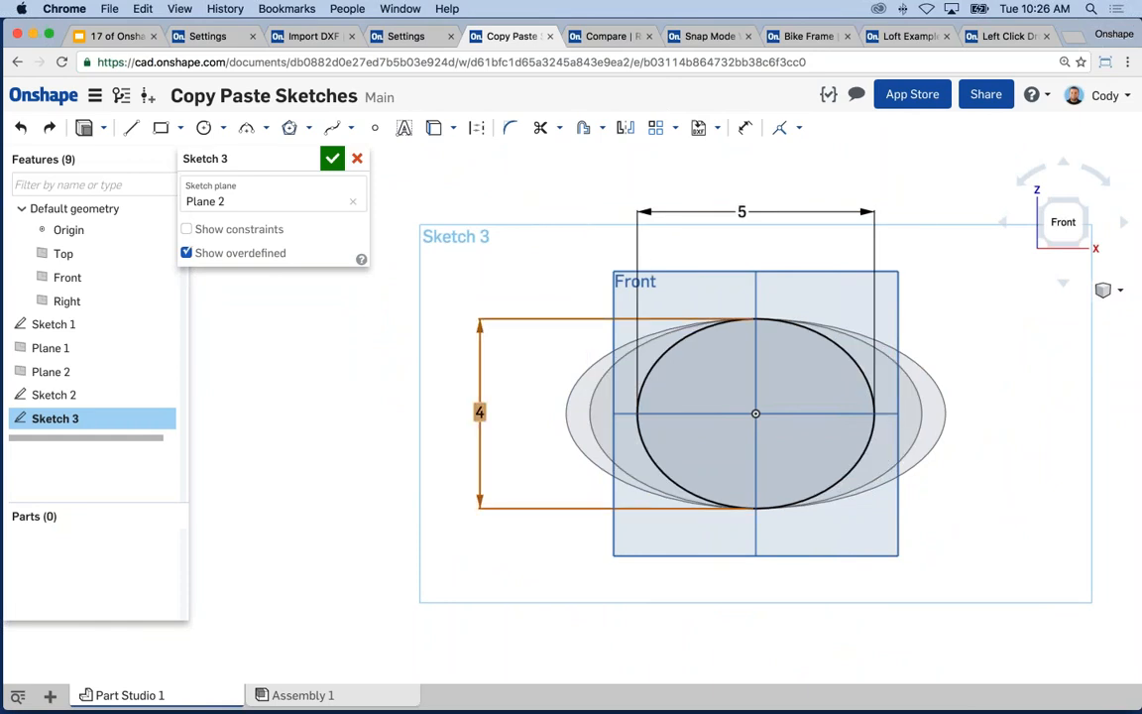
double_click(479, 412)
text(3)
key(Return)
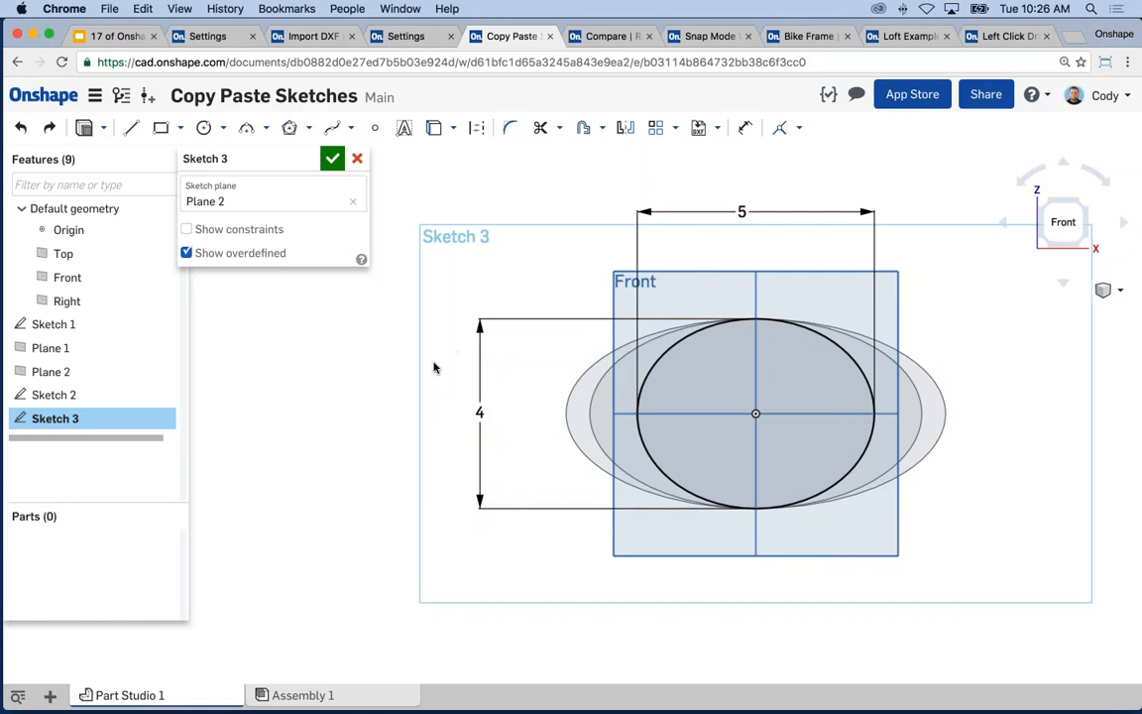
click(333, 158)
key(shift+7)
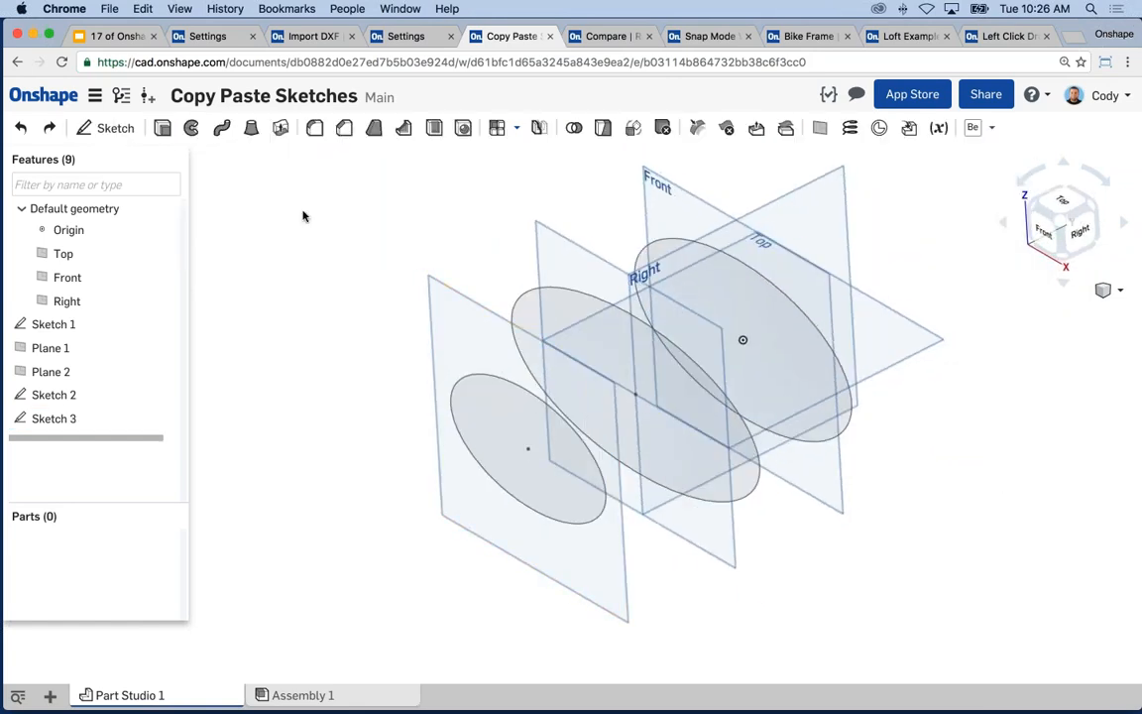
- Loft through the Sketch 1, Sketch 2 and Sketch 3 ellipses to create Part 1
click(250, 126)
click(694, 273)
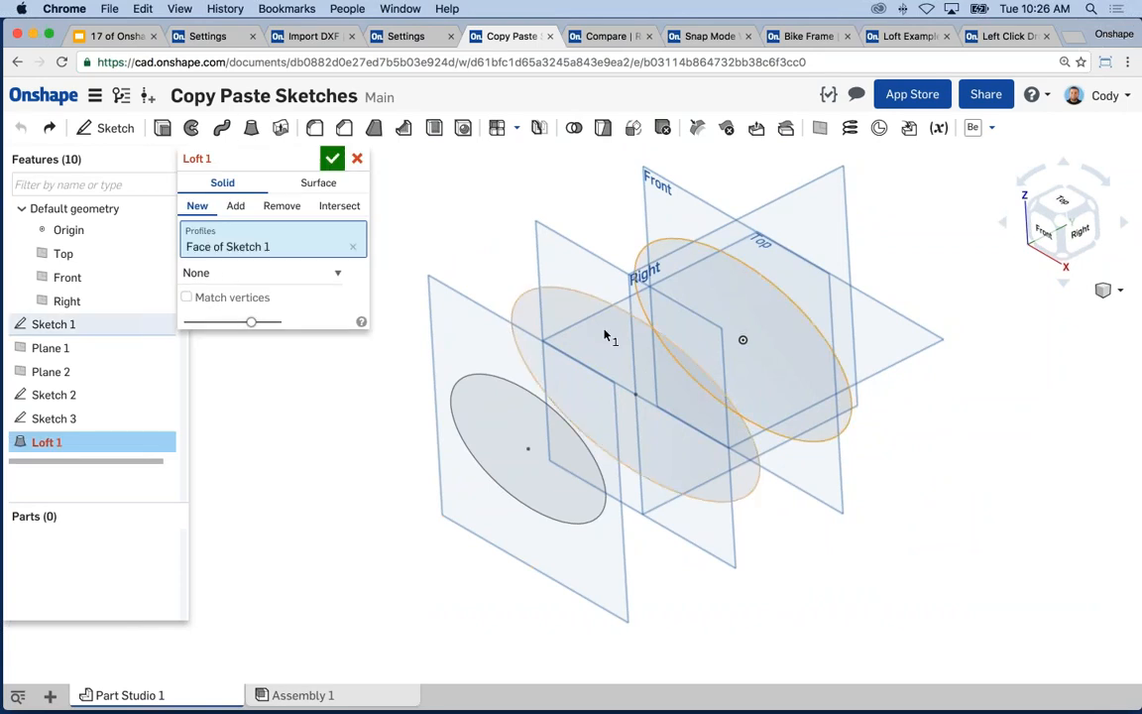
click(564, 342)
click(499, 402)
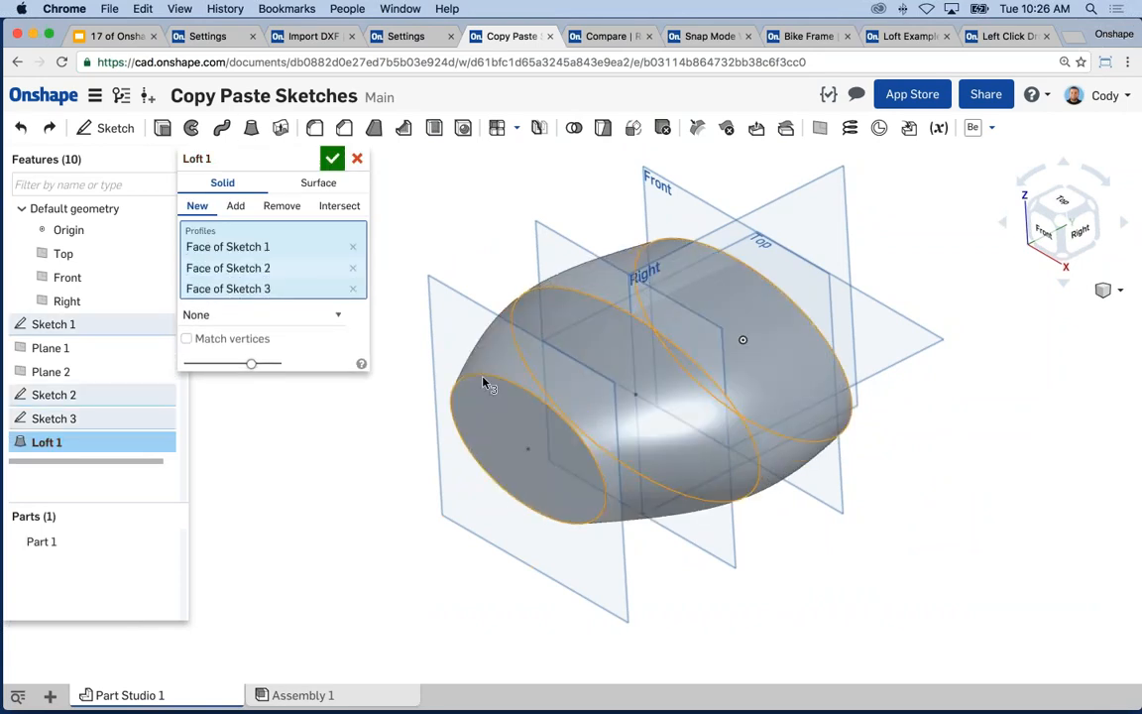
key(Return)
right_drag(385, 432, 407, 311)
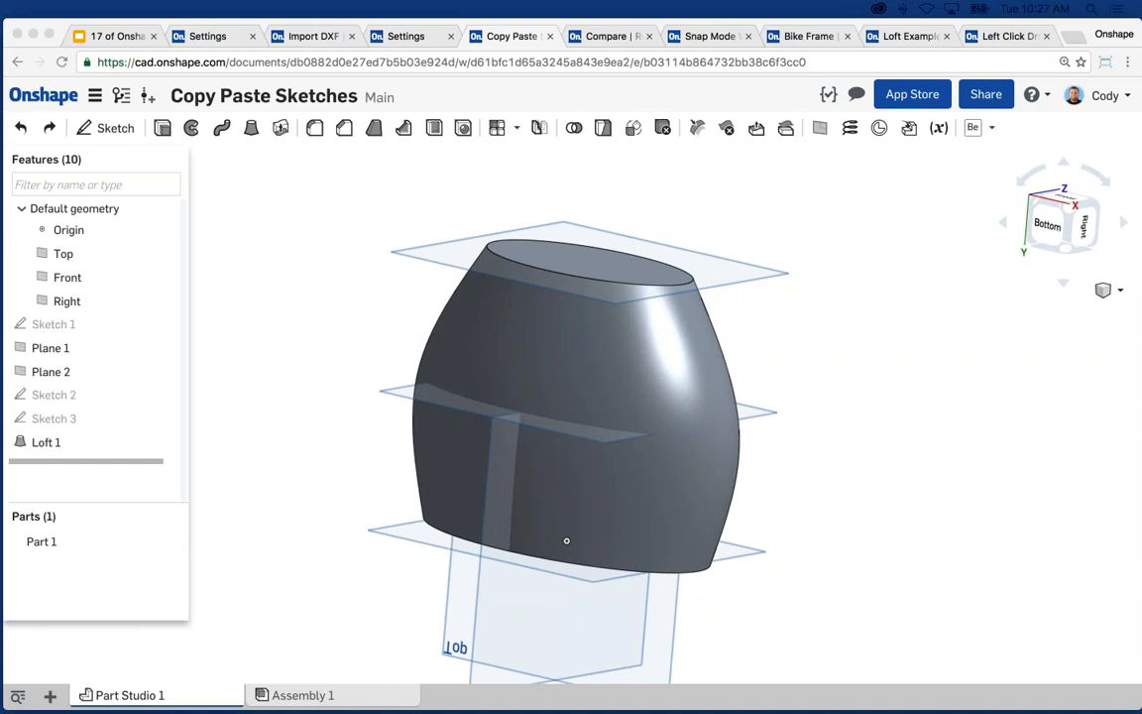
- In the Bike Frame Assy, copy the Lower Link and paste a first copy
click(803, 35)
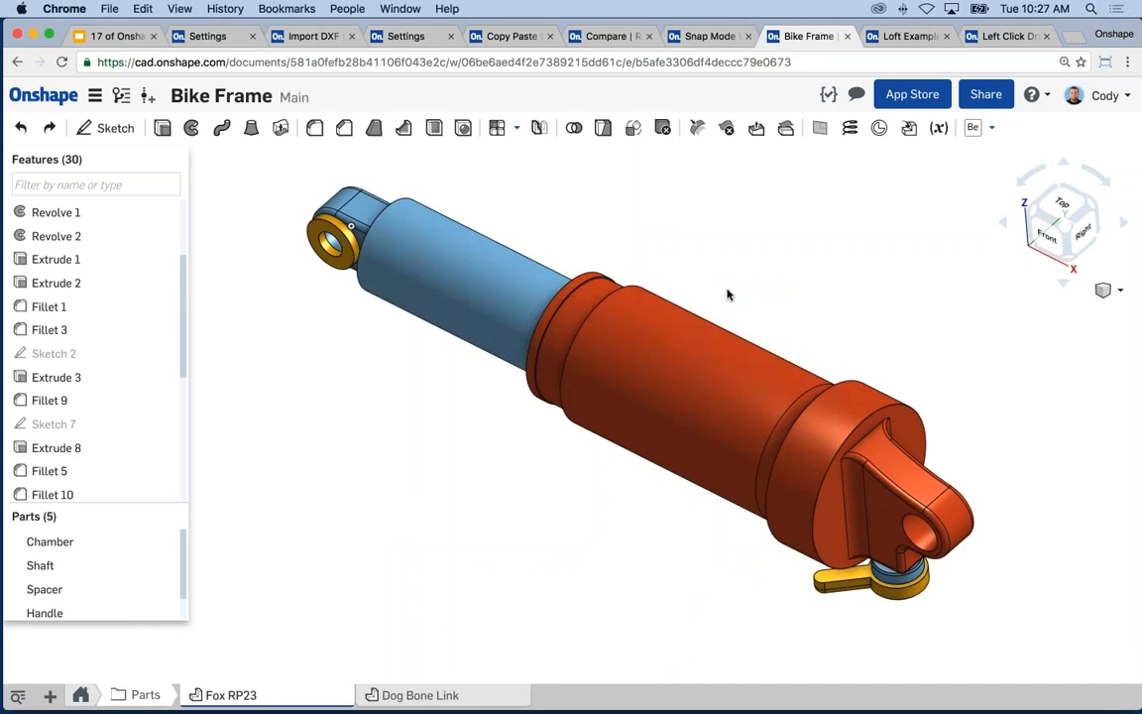
click(172, 690)
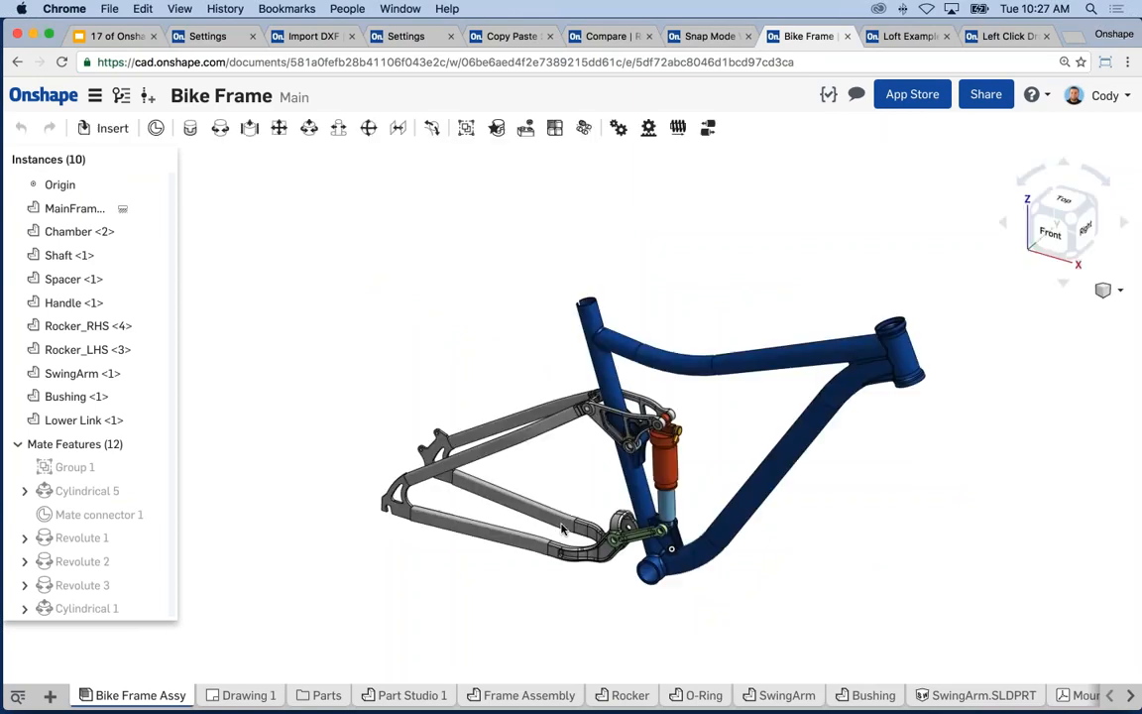
right_drag(566, 530, 611, 505)
scroll(615, 504, up, 3)
scroll(614, 505, up, 3)
click(609, 496)
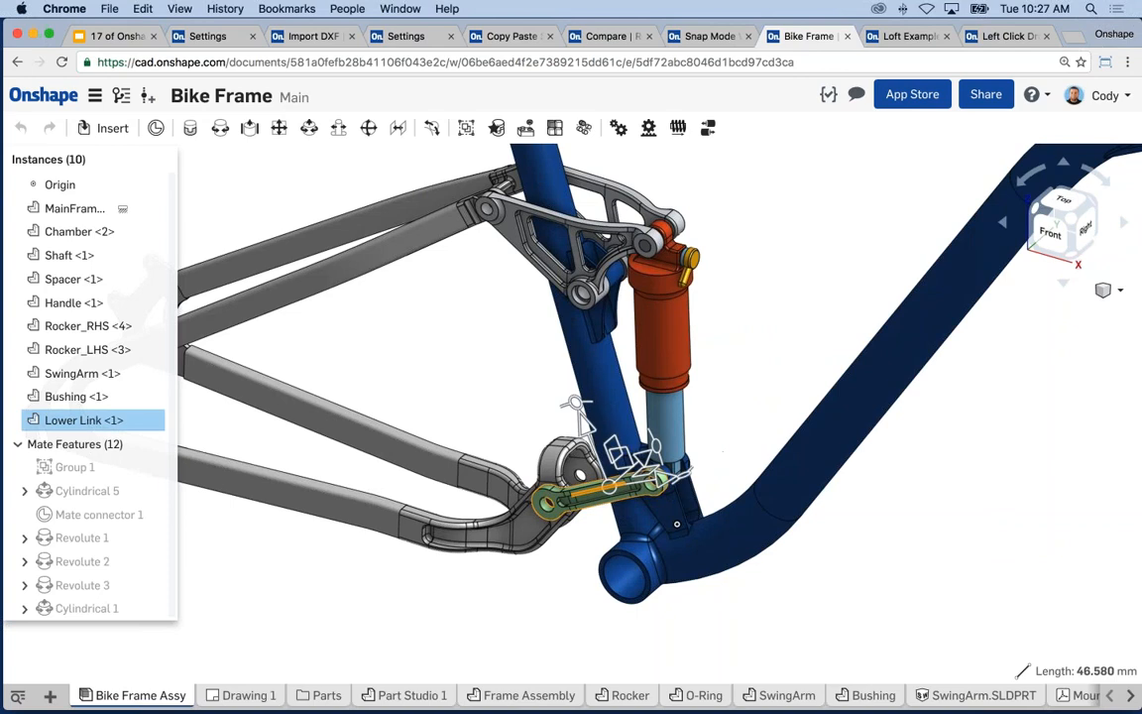
key(super+c)
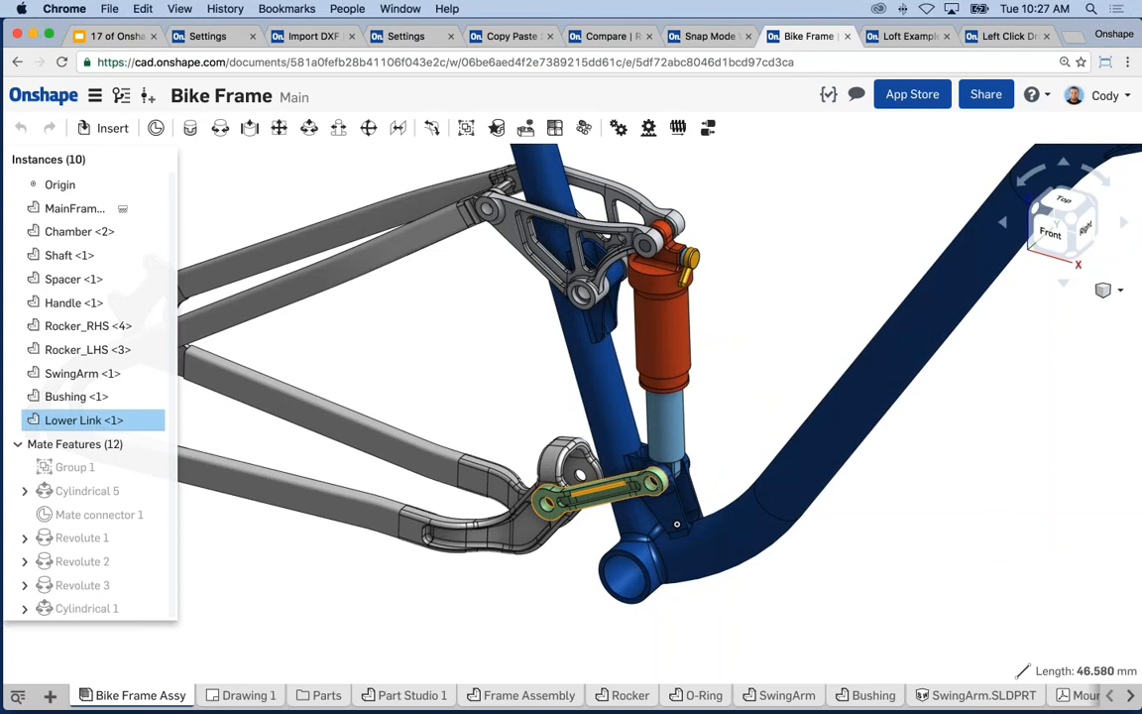
key(super+v)
click(416, 345)
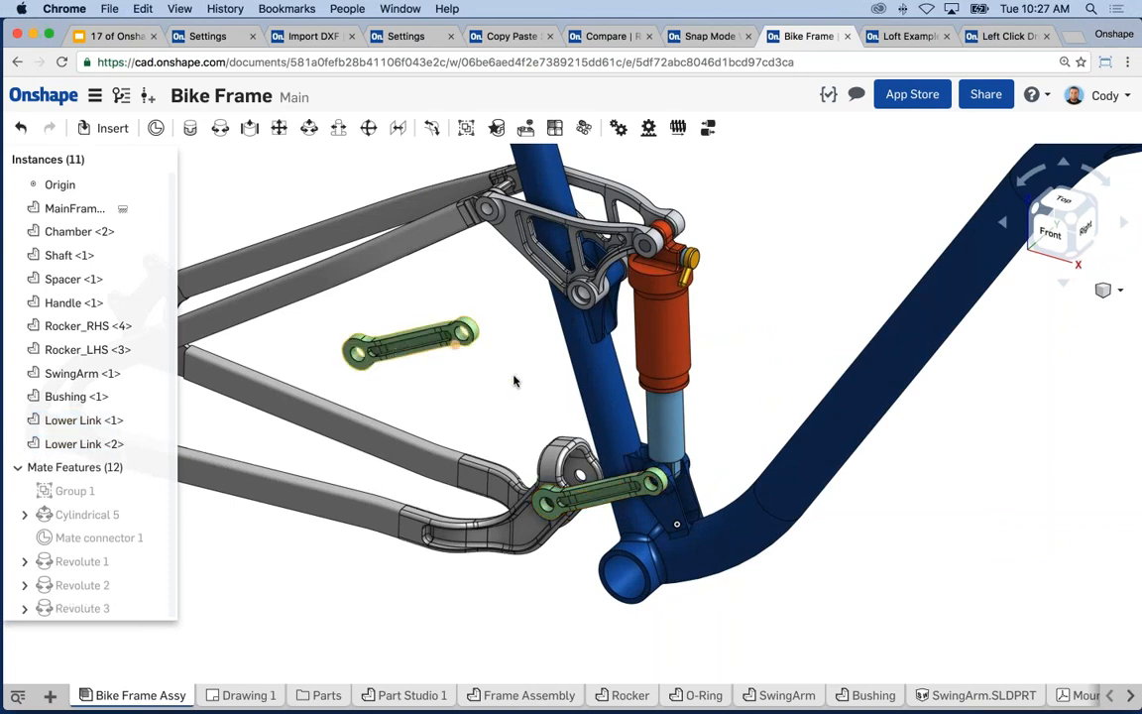
- Paste and place another Lower Link copy, then return to Copy Paste Sketches
click(598, 492)
click(811, 287)
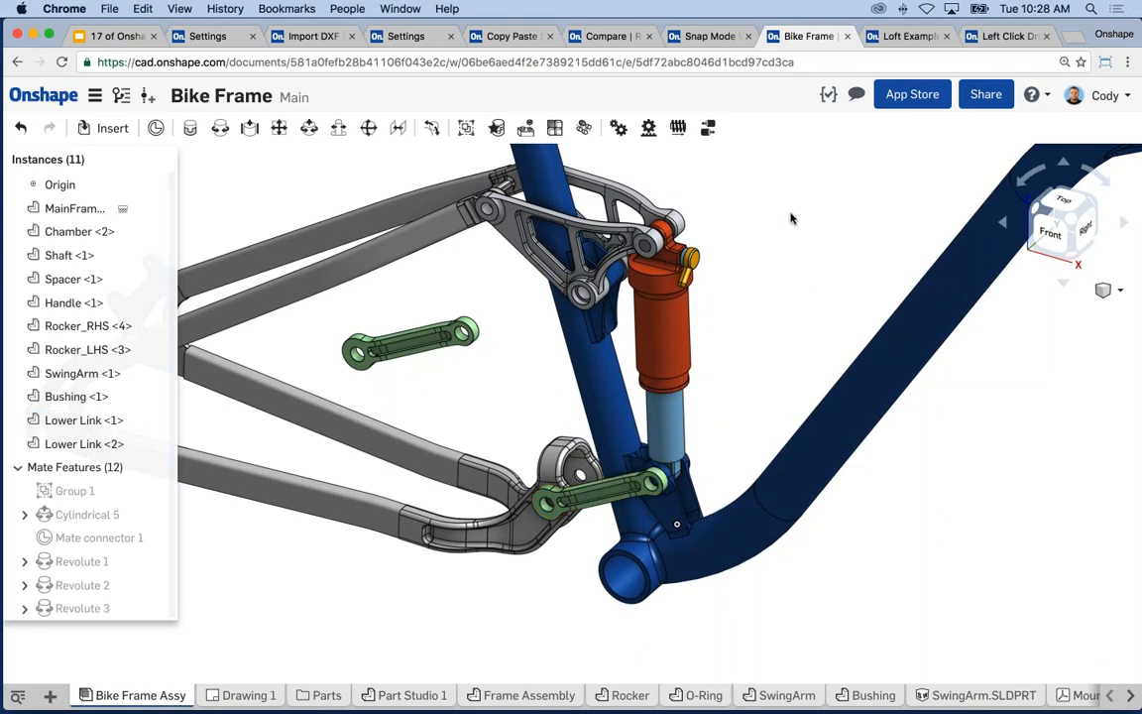
key(ctrl+v)
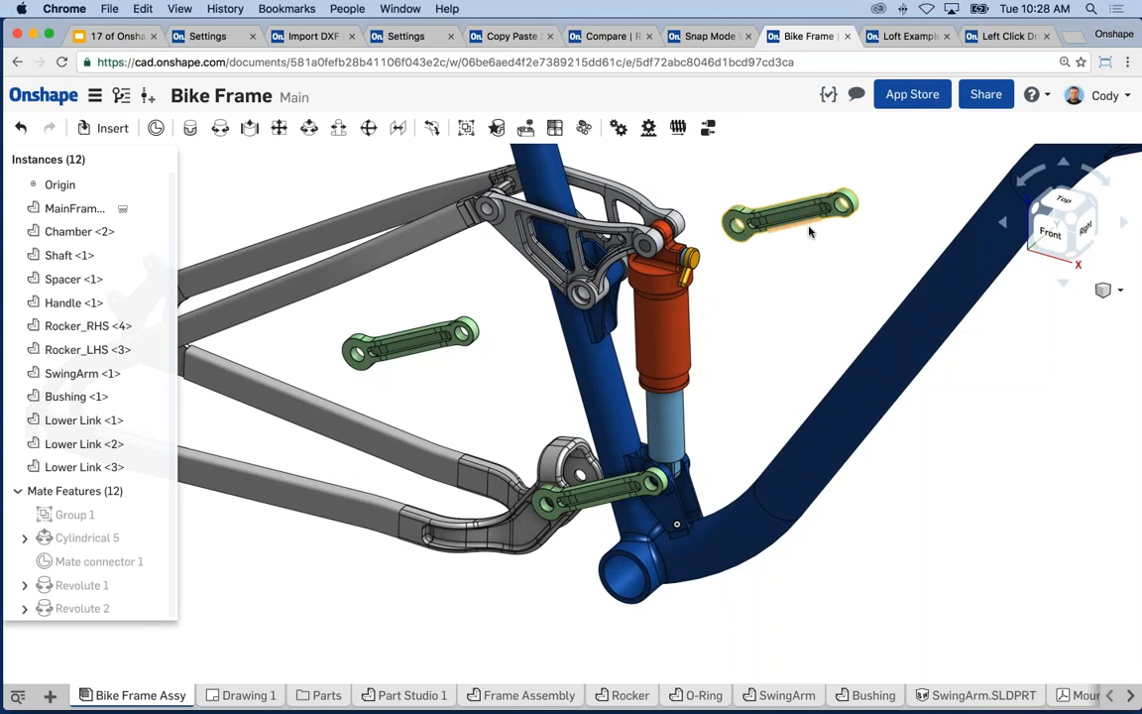
click(809, 231)
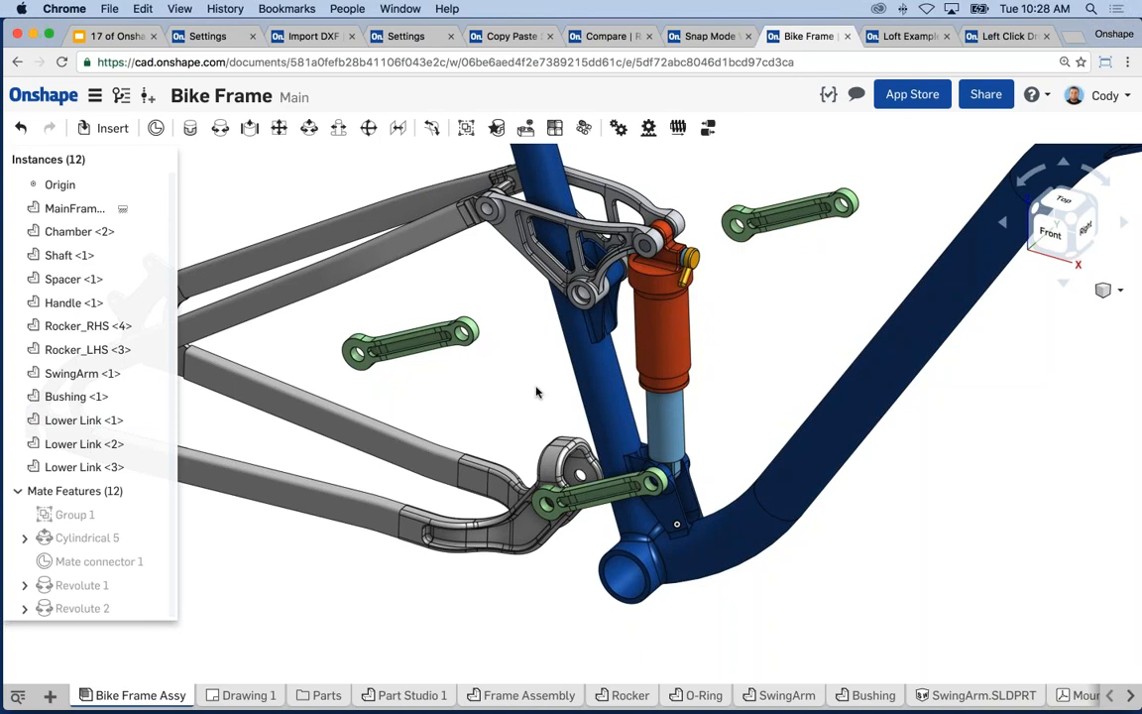
scroll(548, 388, down, 1)
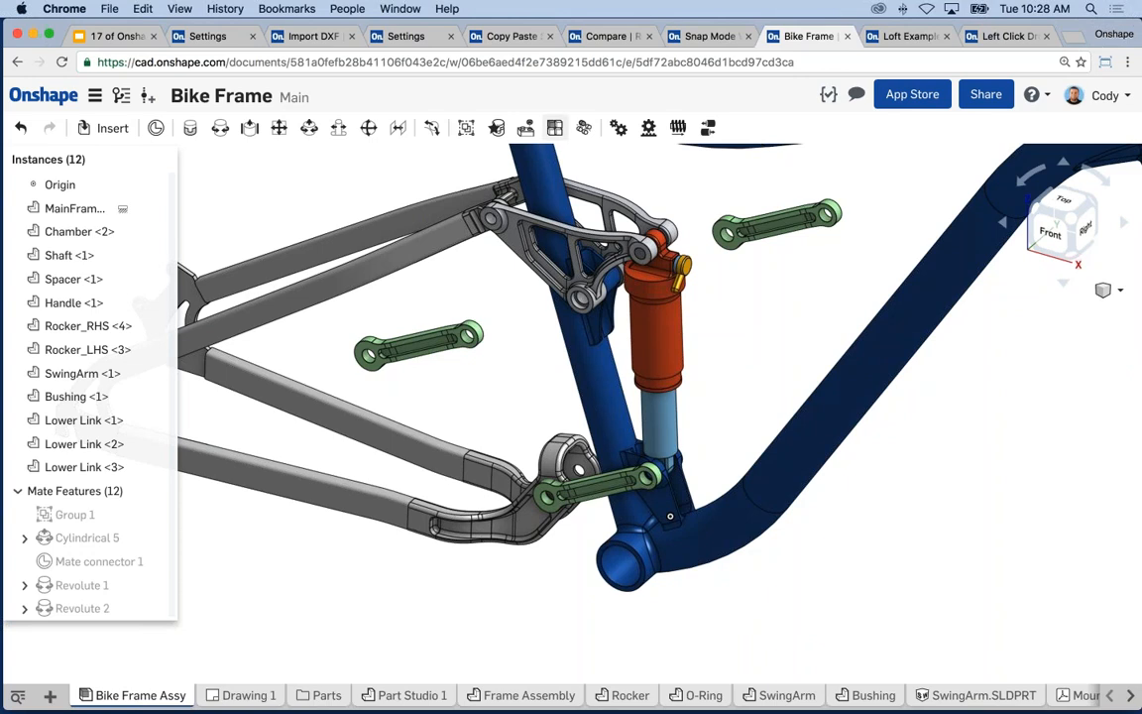
middle_drag(370, 183, 411, 185)
click(512, 36)
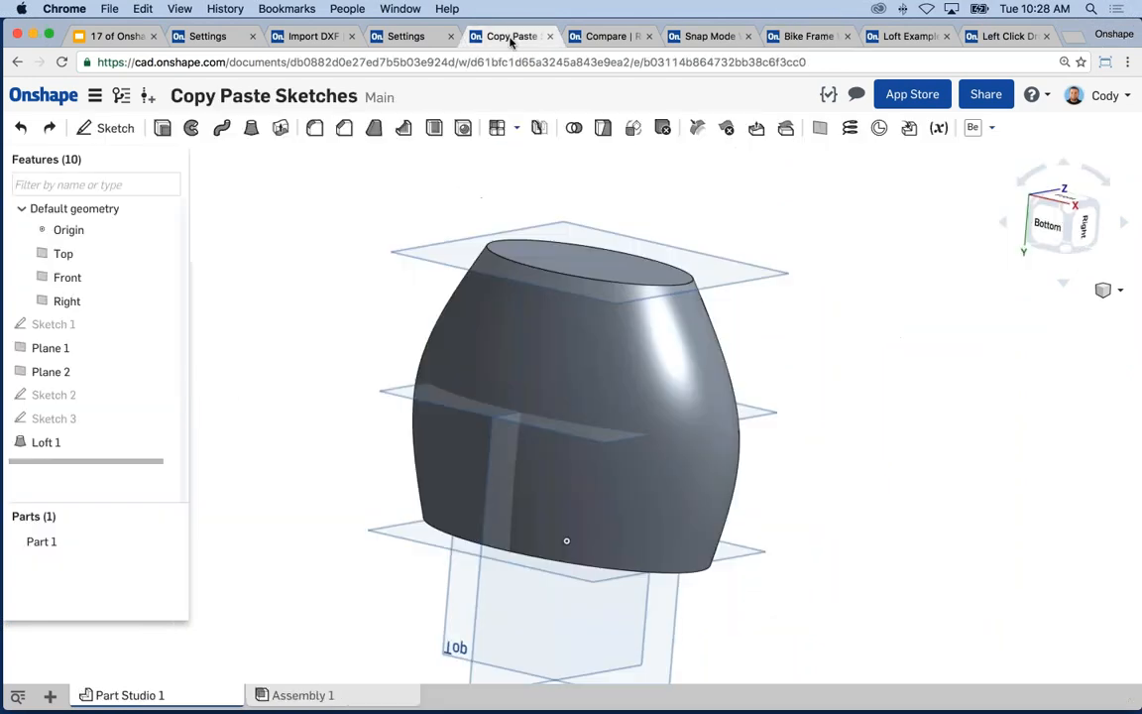
- Delete Loft 1 and copy Sketch 1
right_click(82, 442)
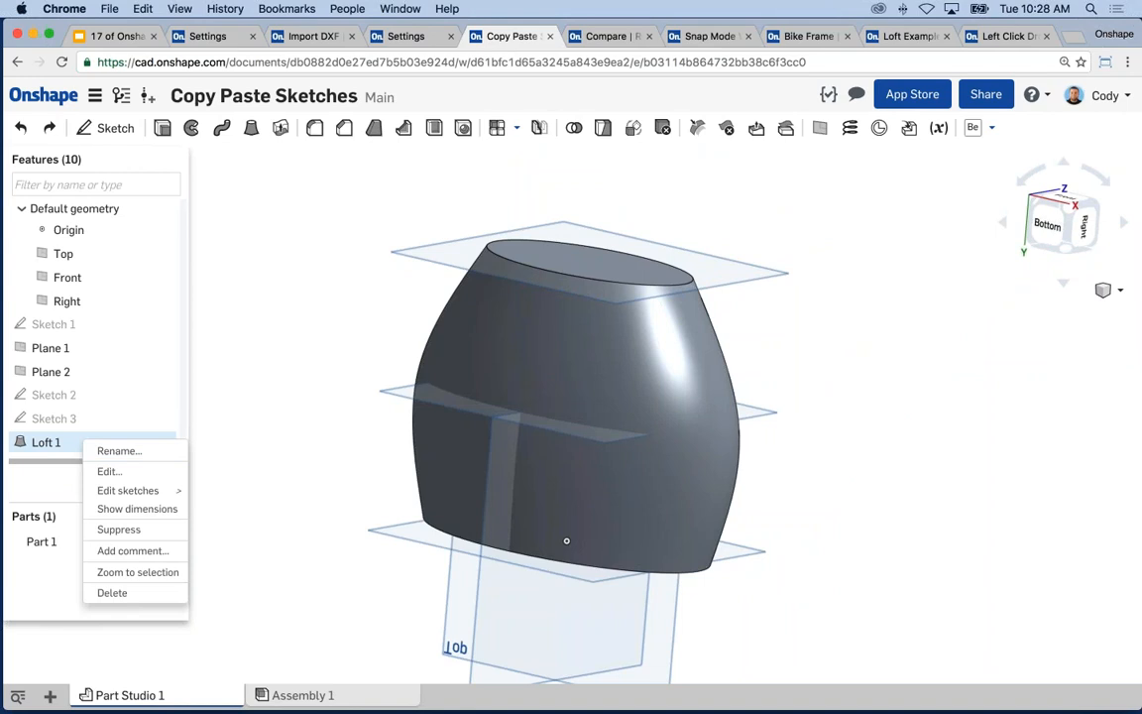
click(129, 594)
right_click(73, 329)
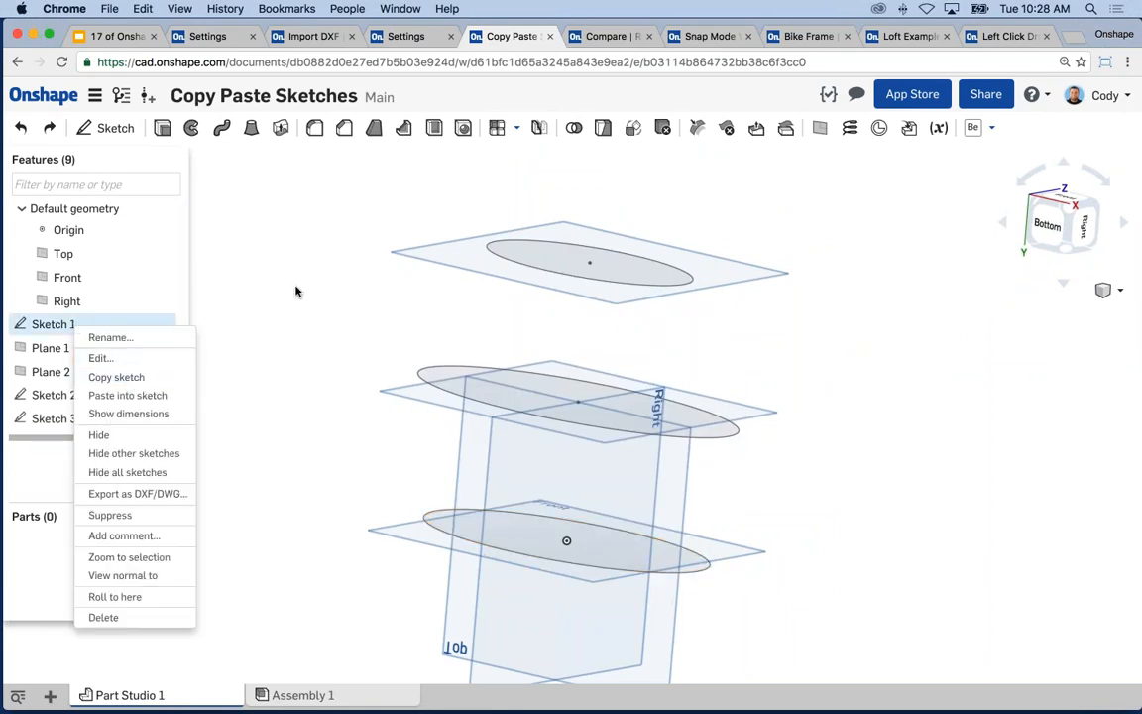
click(142, 385)
- In Sketch 3, draw a circle to the right of the ellipse
right_click(514, 262)
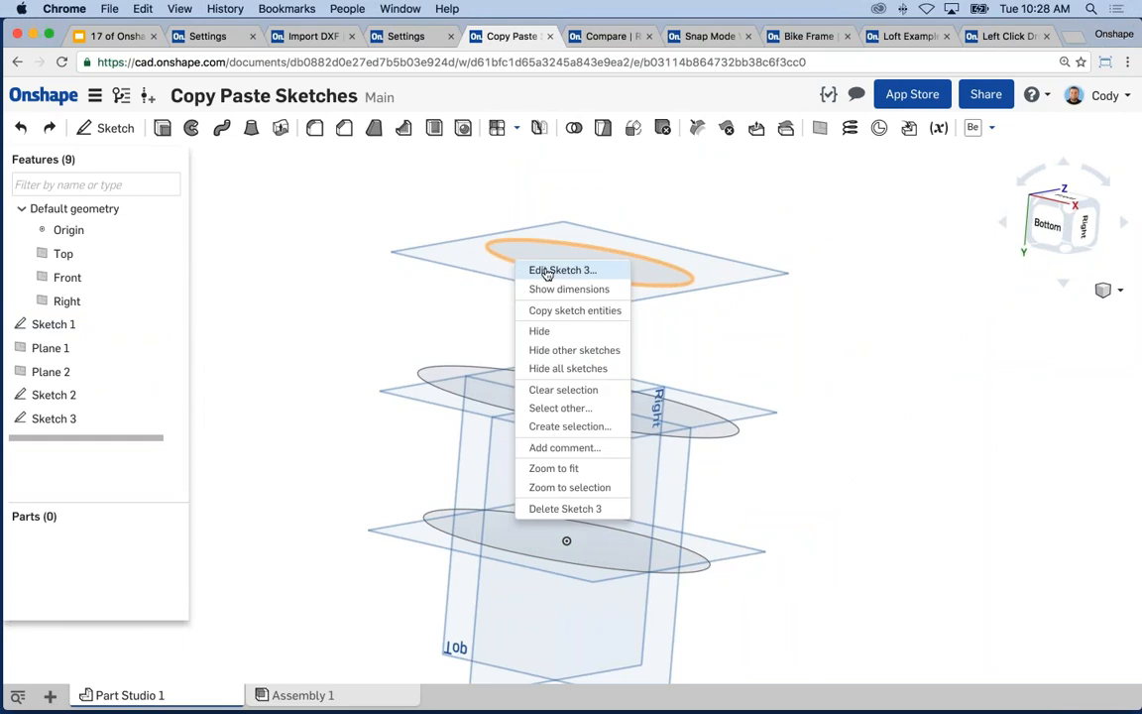
click(562, 271)
key(n)
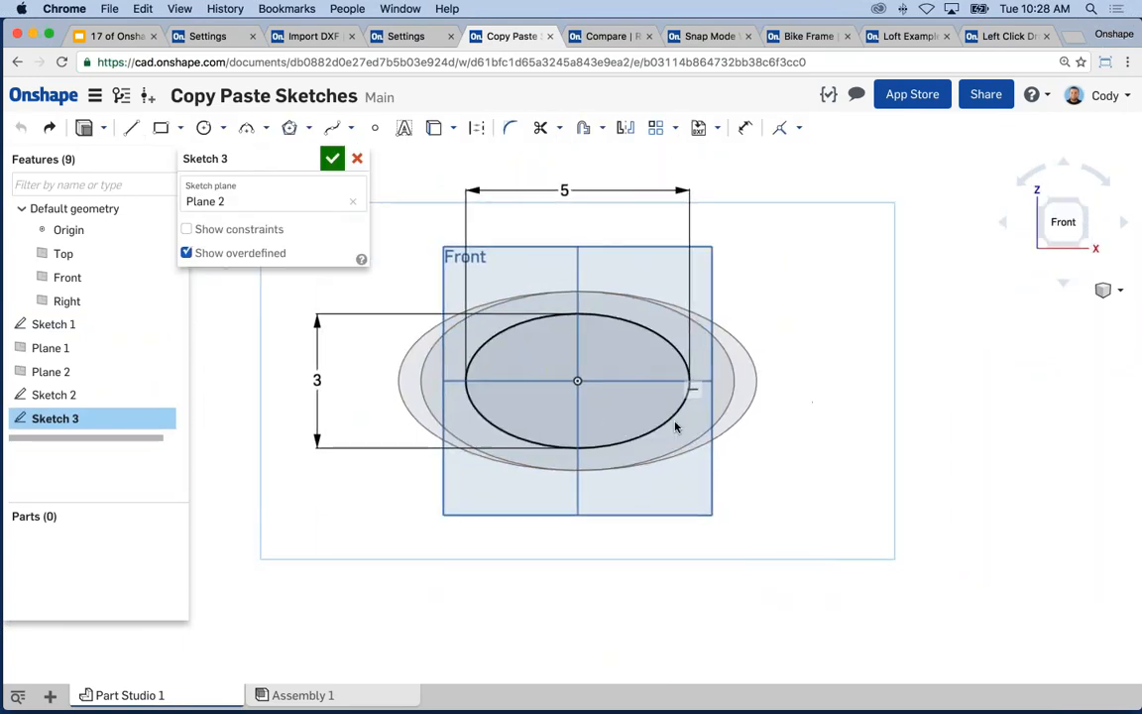
key(c)
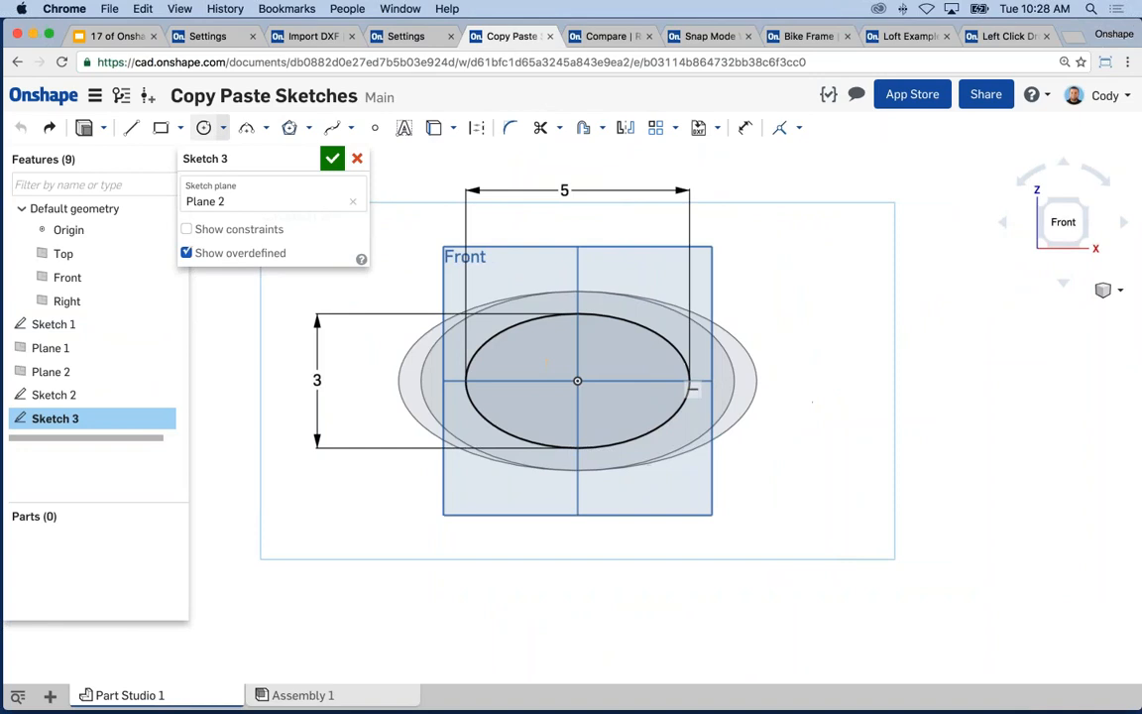
click(853, 380)
click(853, 413)
- Dimension the new circle with a 1.5 diameter
key(d)
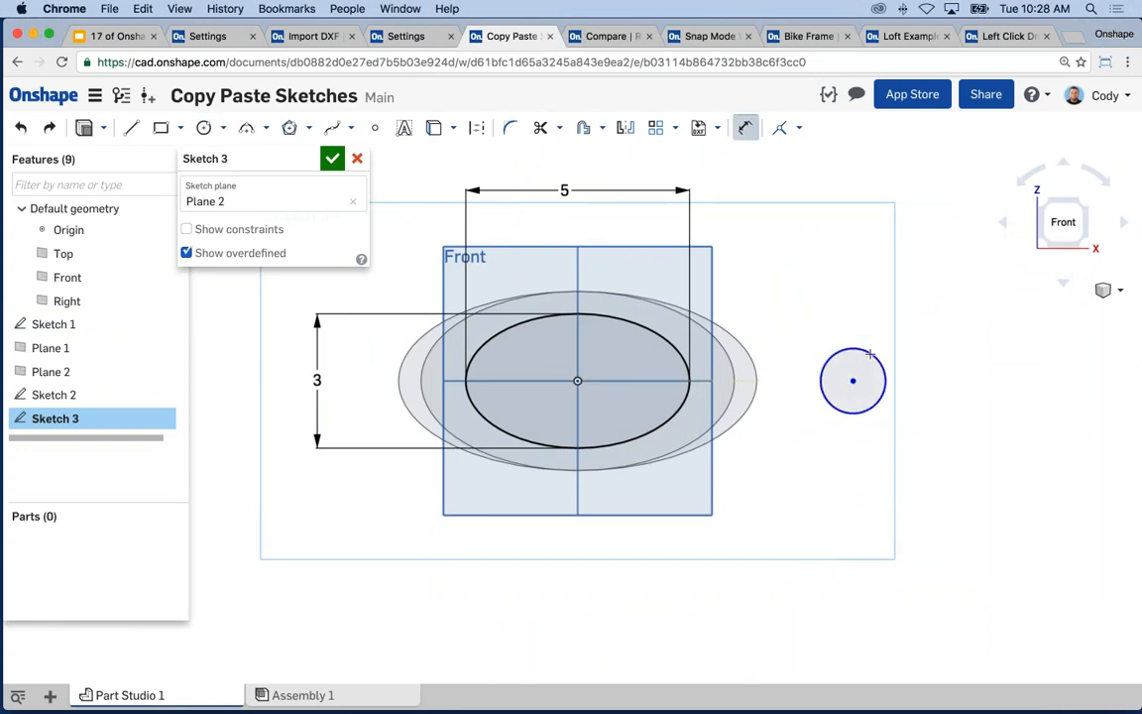
click(876, 358)
click(918, 300)
text(1.5)
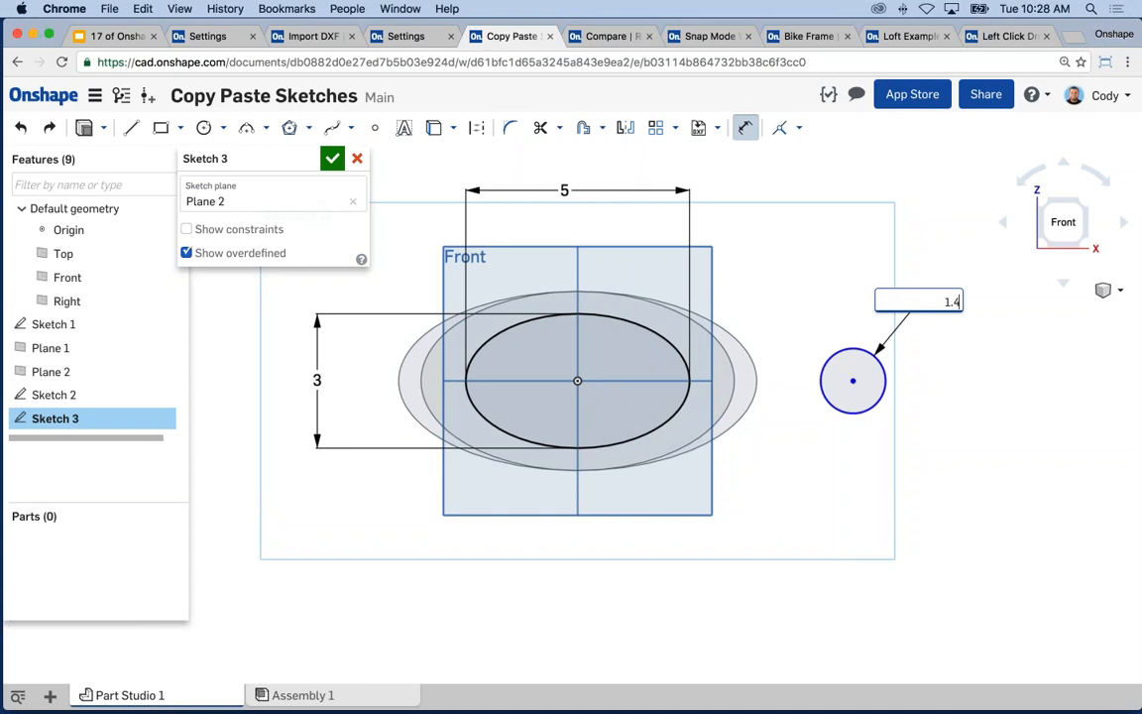
key(Return)
key(Escape)
mouse_move(954, 443)
right_down()
mouse_move(889, 402)
mouse_move(926, 456)
right_up()
key(n)
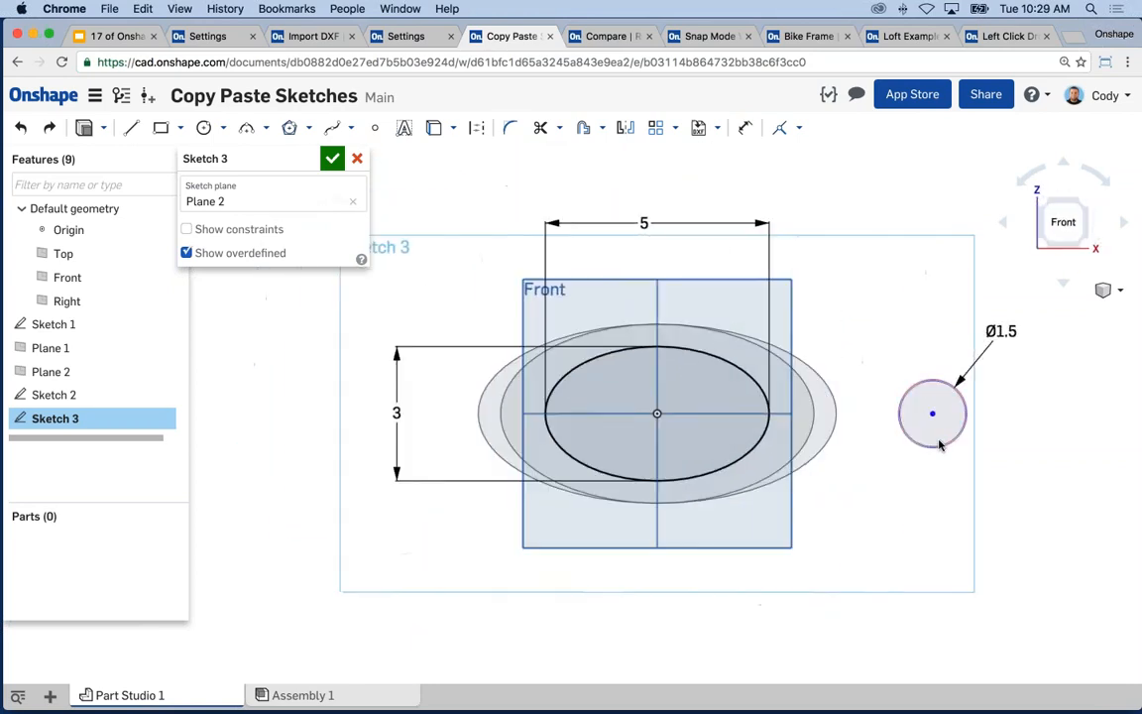
right_click(941, 417)
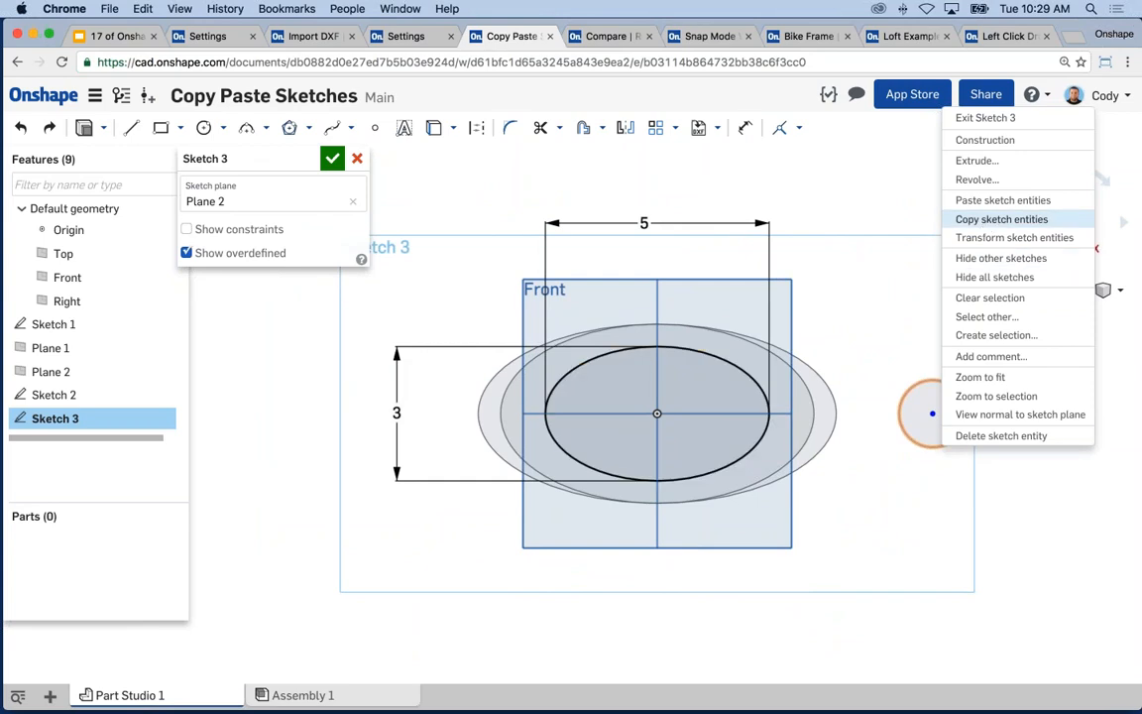
- Paste a copy of the 1.5-diameter circle and move it above-left of the ellipse
click(987, 222)
mouse_move(468, 213)
middle_down()
mouse_move(620, 276)
mouse_move(583, 330)
middle_up()
right_click(516, 226)
click(559, 254)
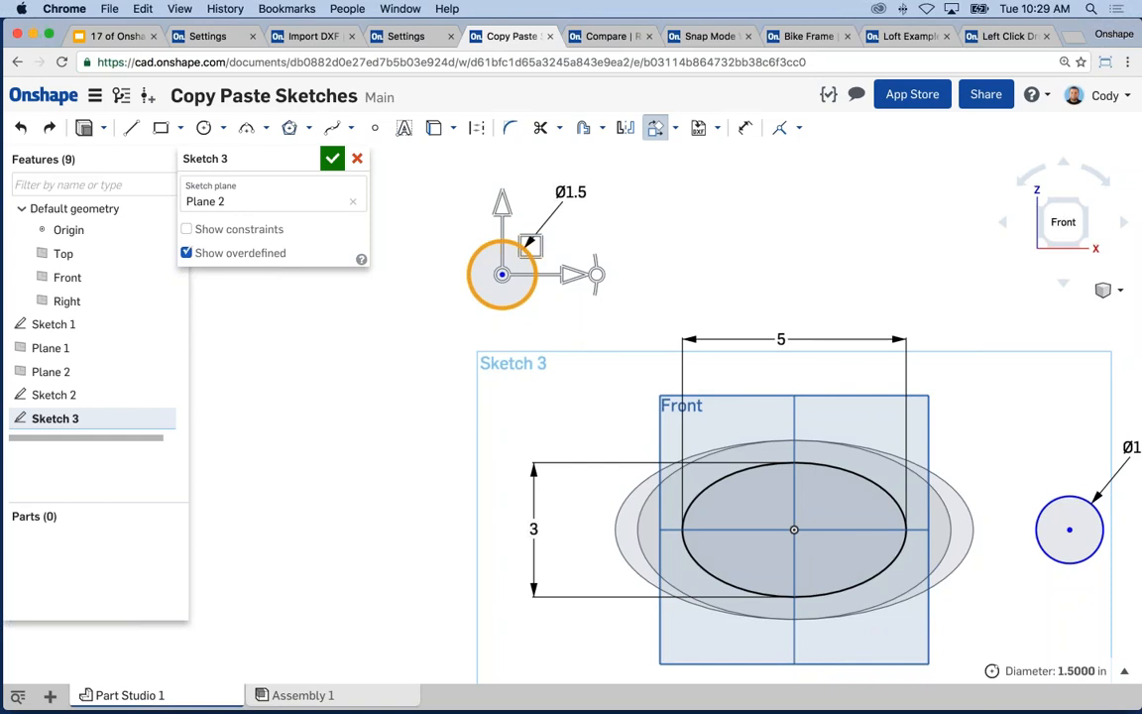
drag(502, 211, 504, 220)
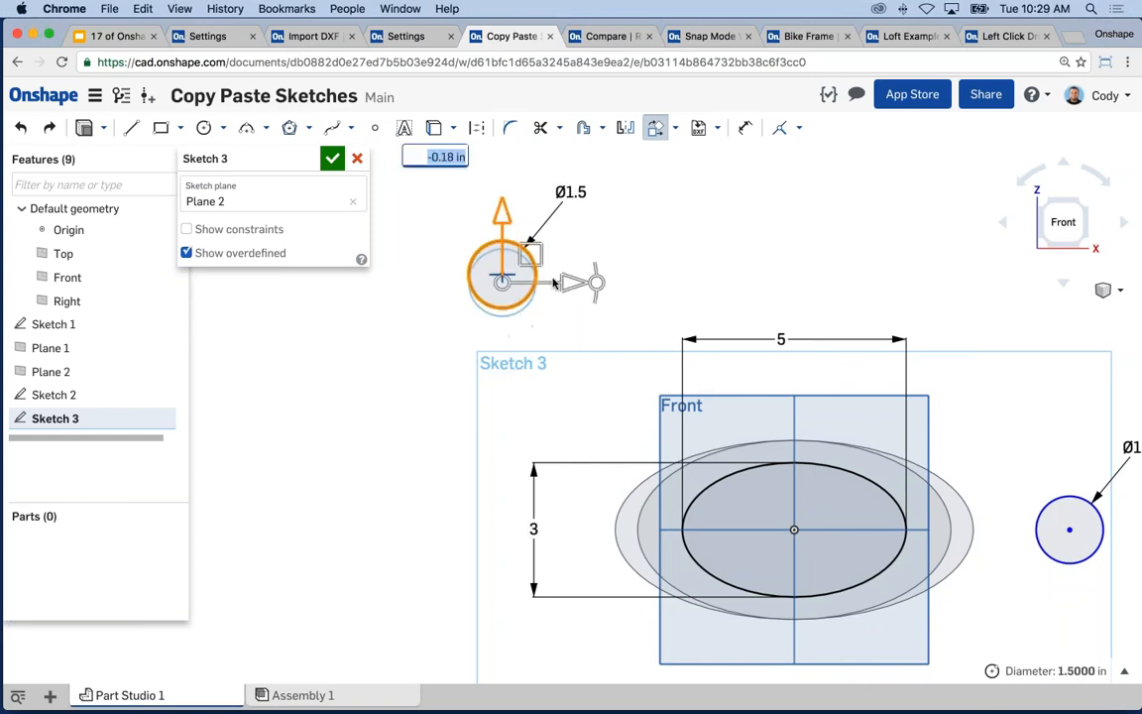
drag(573, 283, 630, 281)
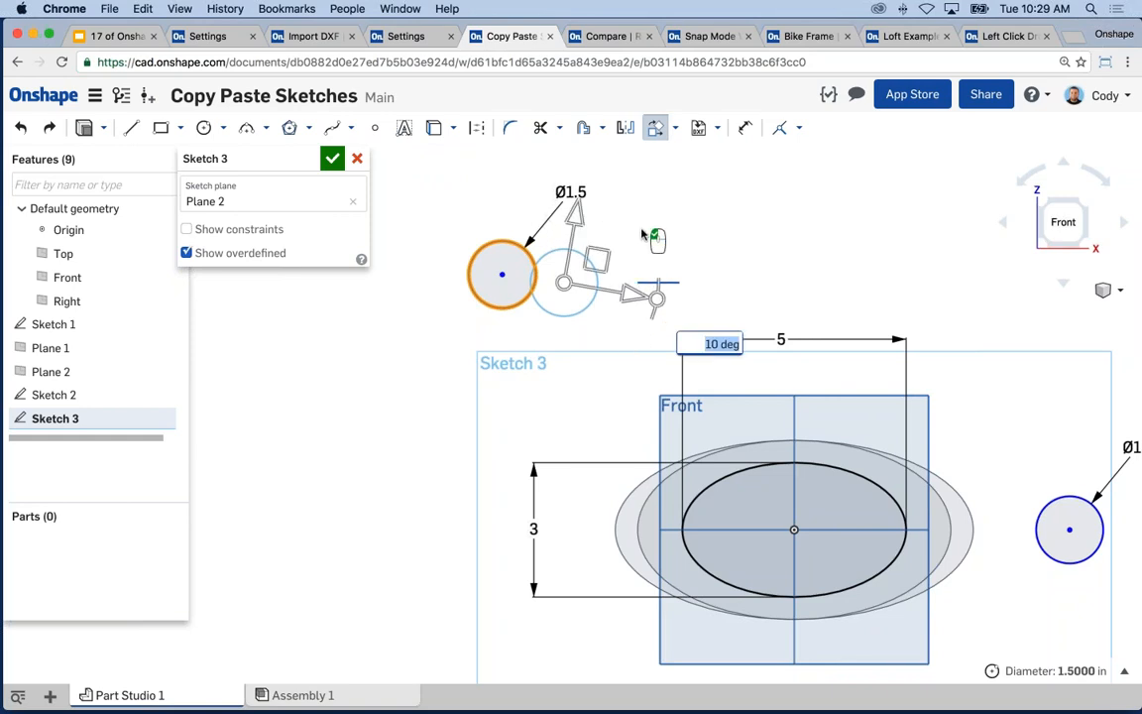
key(Return)
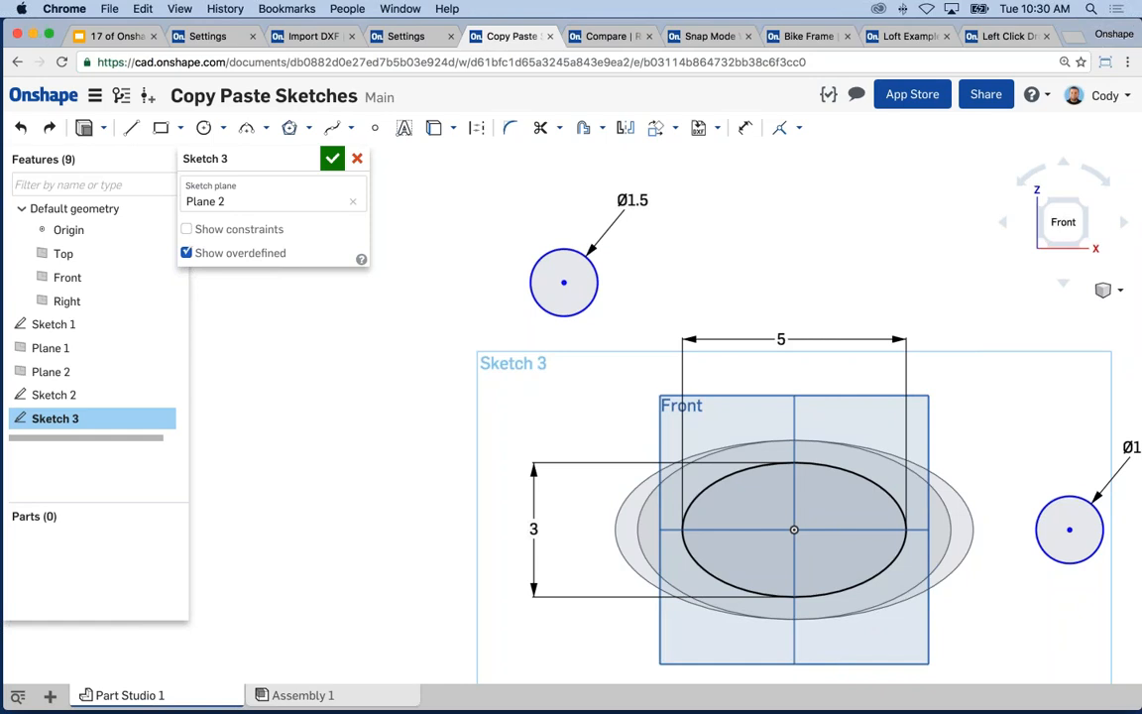
middle_drag(686, 208, 621, 208)
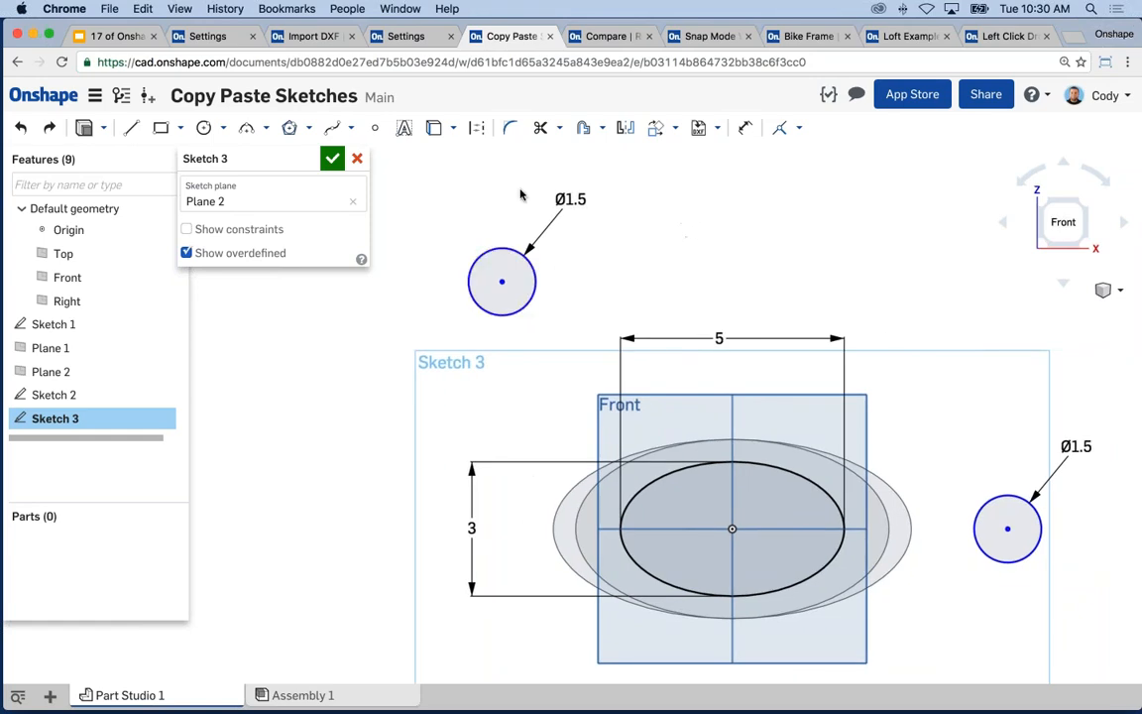
scroll(561, 240, down, 3)
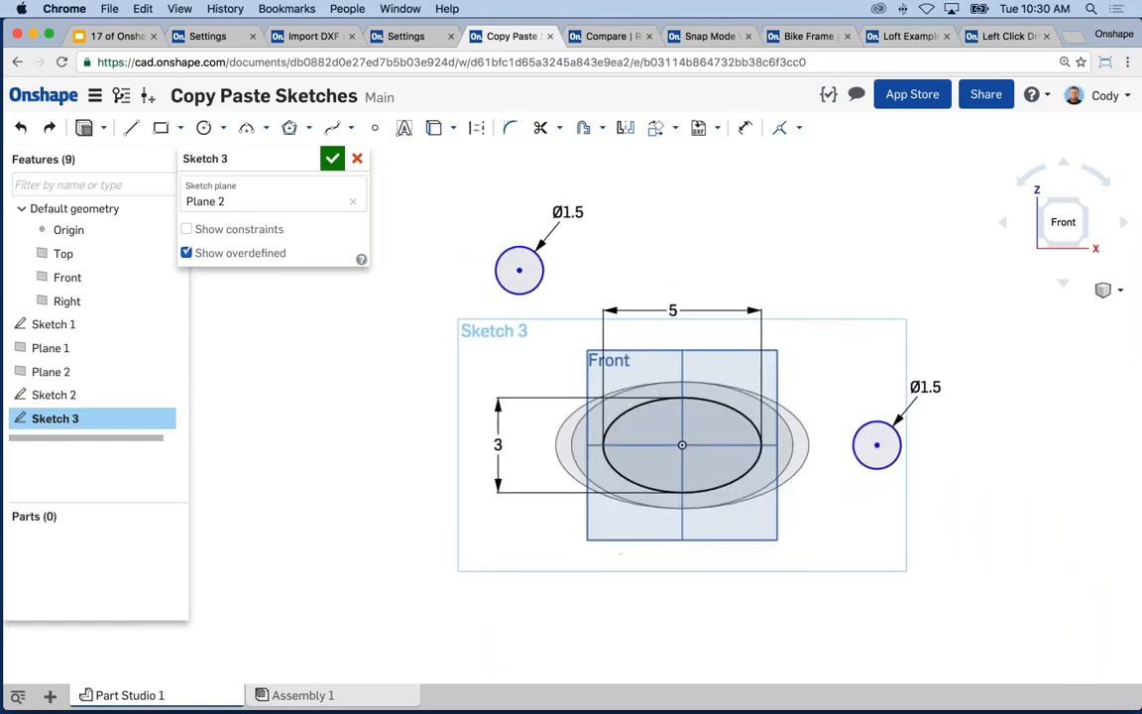
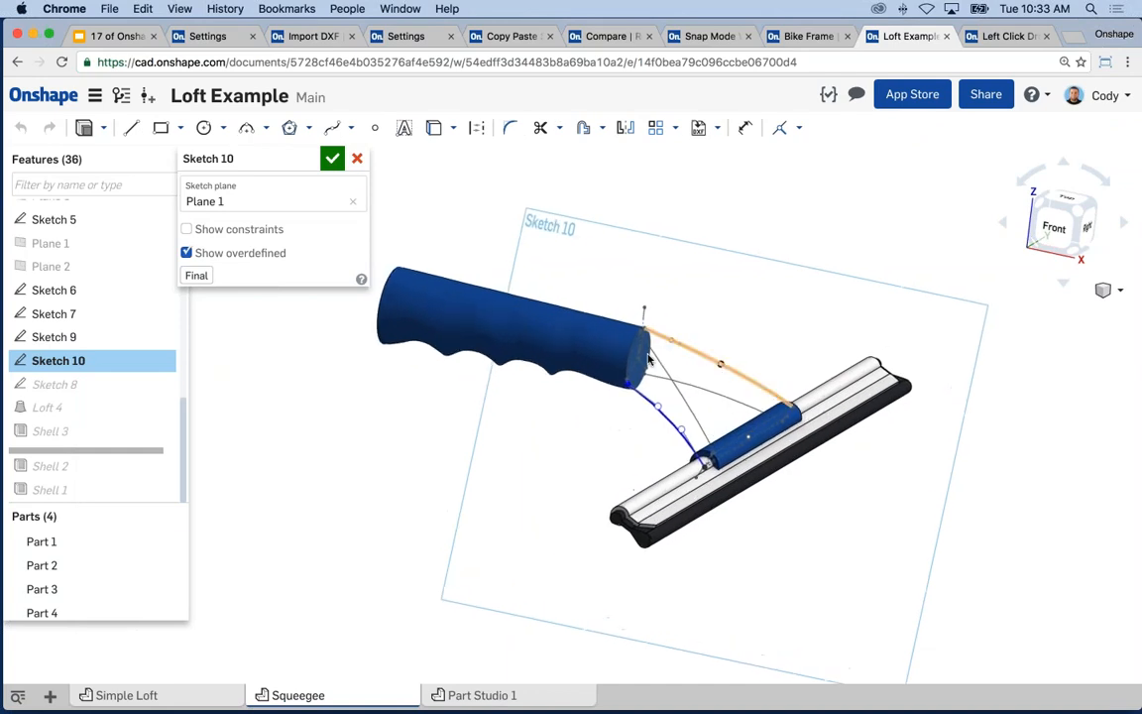
- Reshape the Sketch 10 spline by dragging its interior point and end handle, then accept the sketch
scroll(595, 339, up, 5)
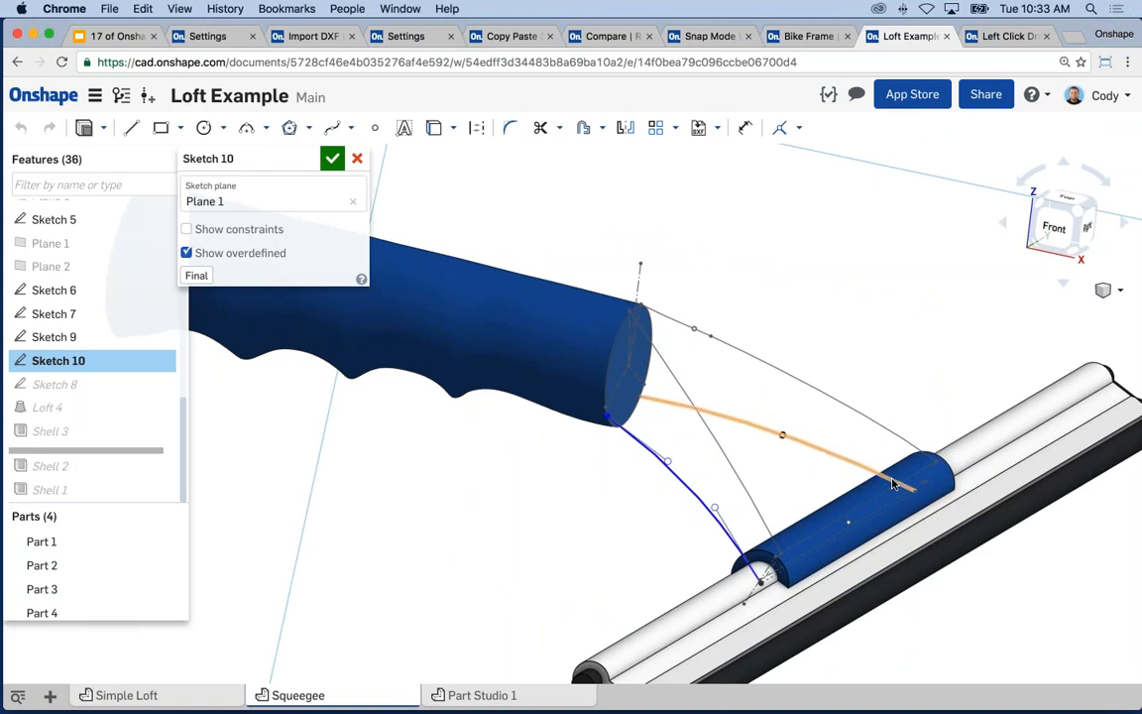
mouse_move(603, 517)
right_down()
mouse_move(575, 510)
mouse_move(694, 474)
right_up()
click(699, 471)
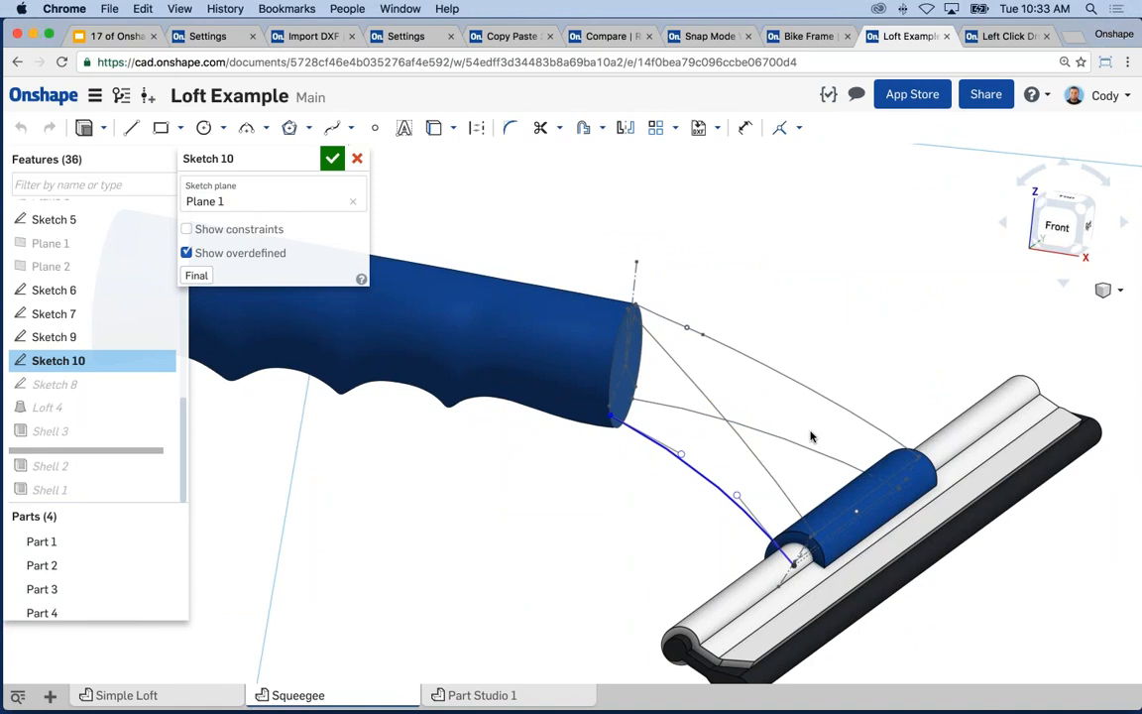
scroll(701, 512, up, 5)
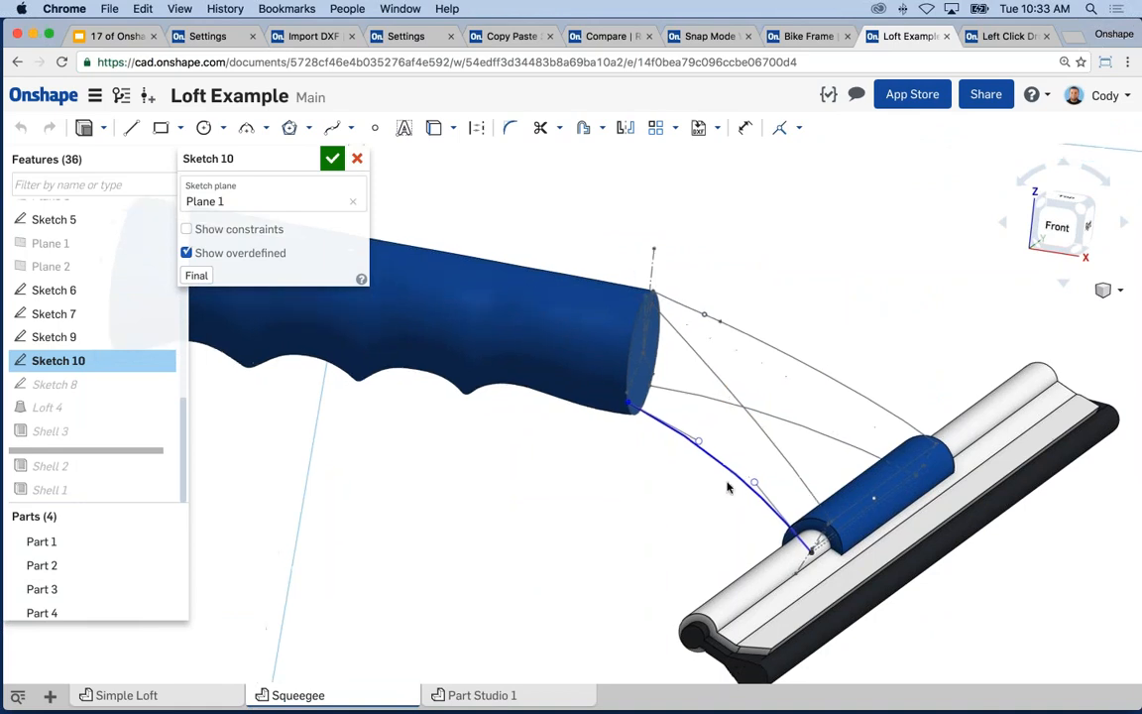
right_drag(691, 487, 709, 441)
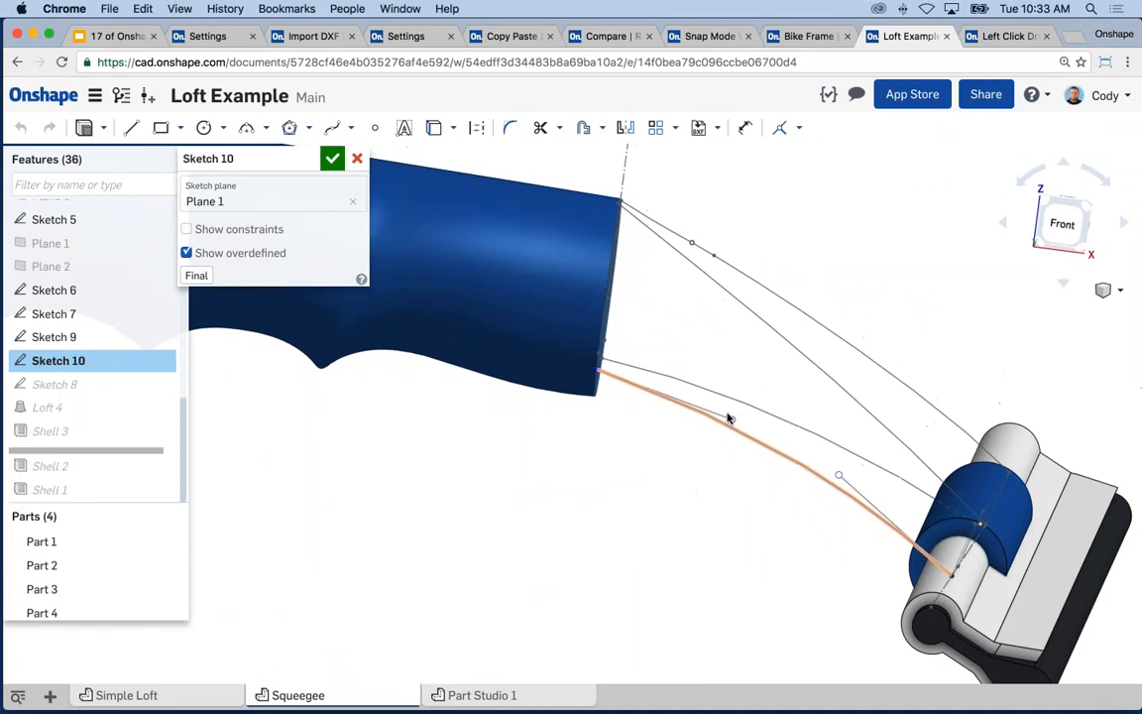
drag(732, 419, 722, 434)
drag(838, 479, 820, 490)
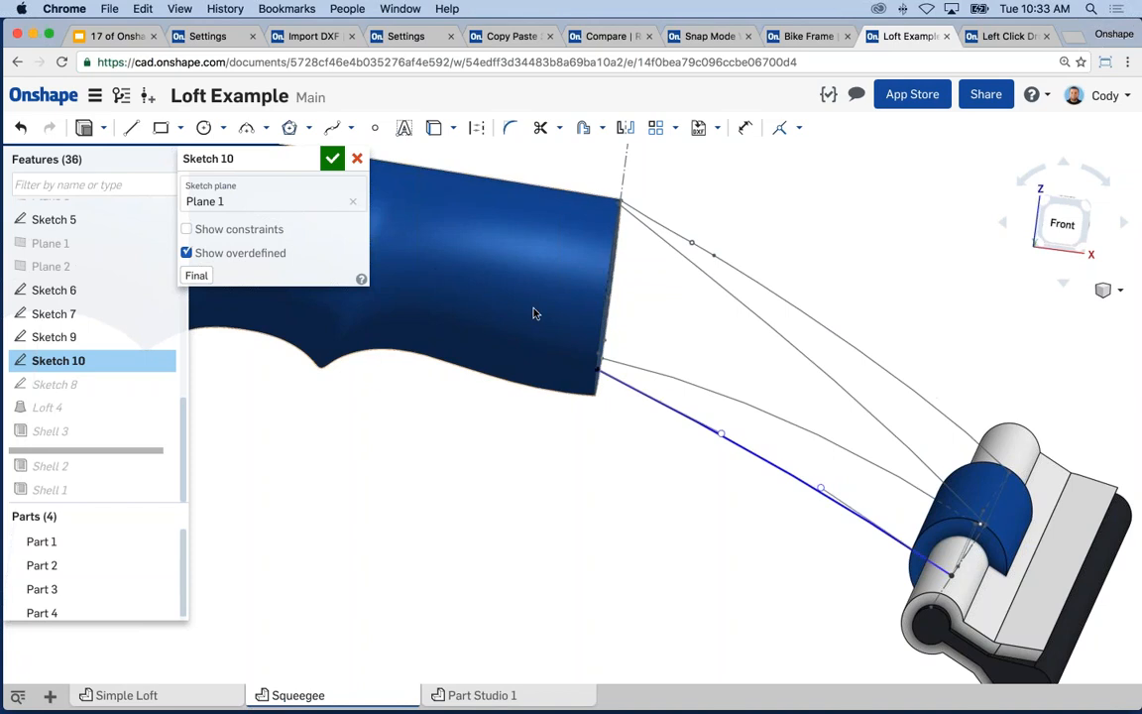
right_drag(604, 408, 486, 338)
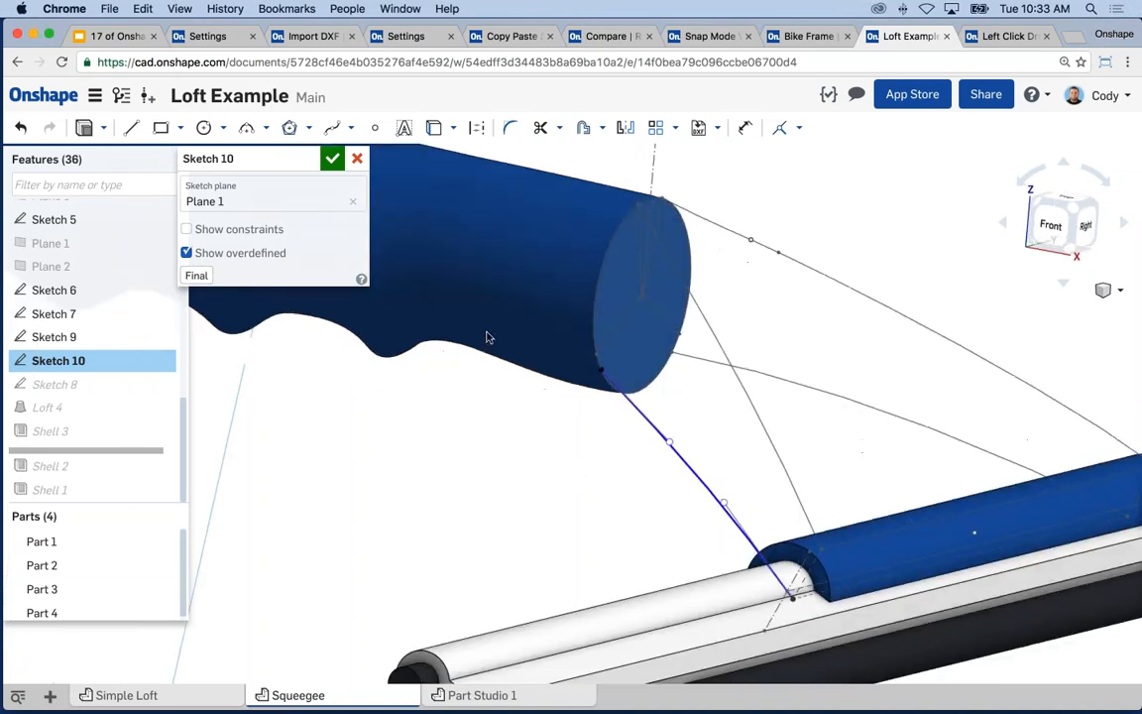
click(332, 158)
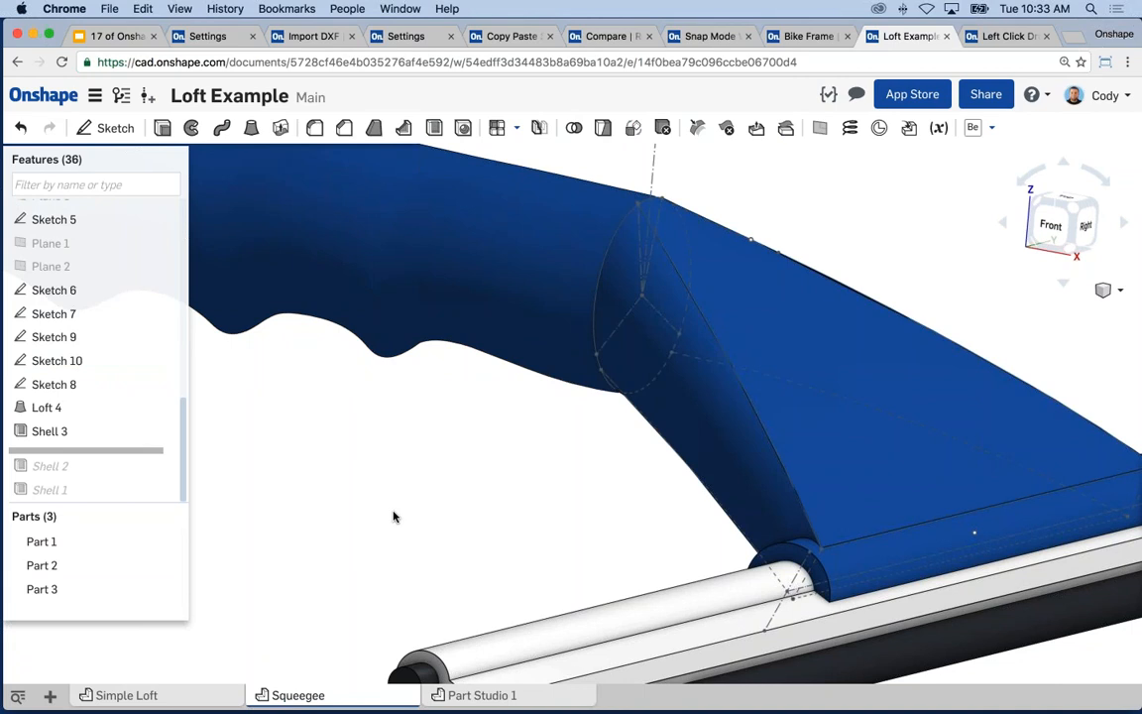
- Swing the model around the loft and bring up Sketch 10's context menu
right_drag(394, 516, 472, 514)
right_click(84, 361)
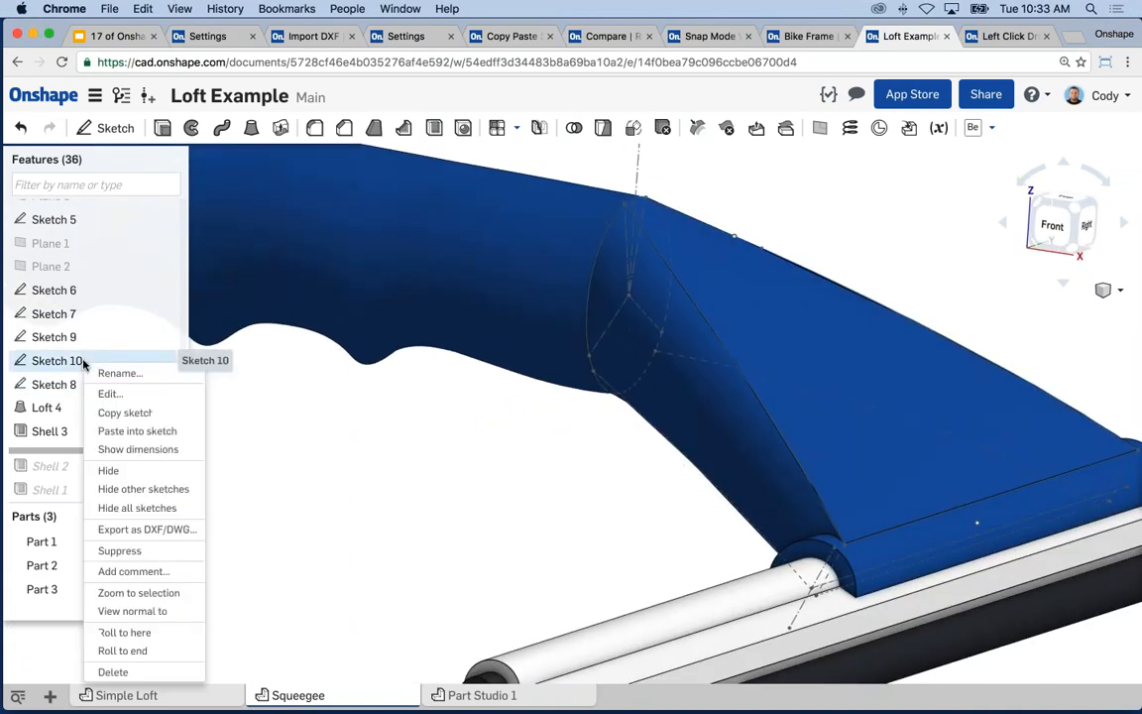
- Reopen Sketch 10 with the Final preview and drag the spline's end down onto the roller
click(109, 395)
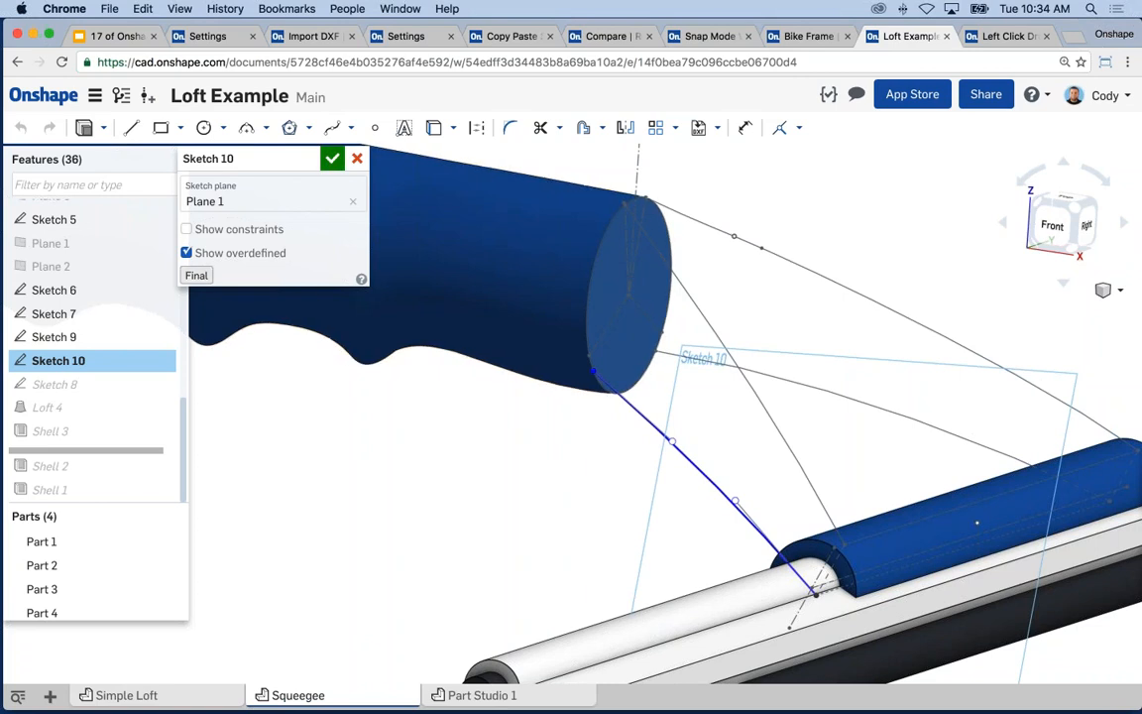
click(195, 276)
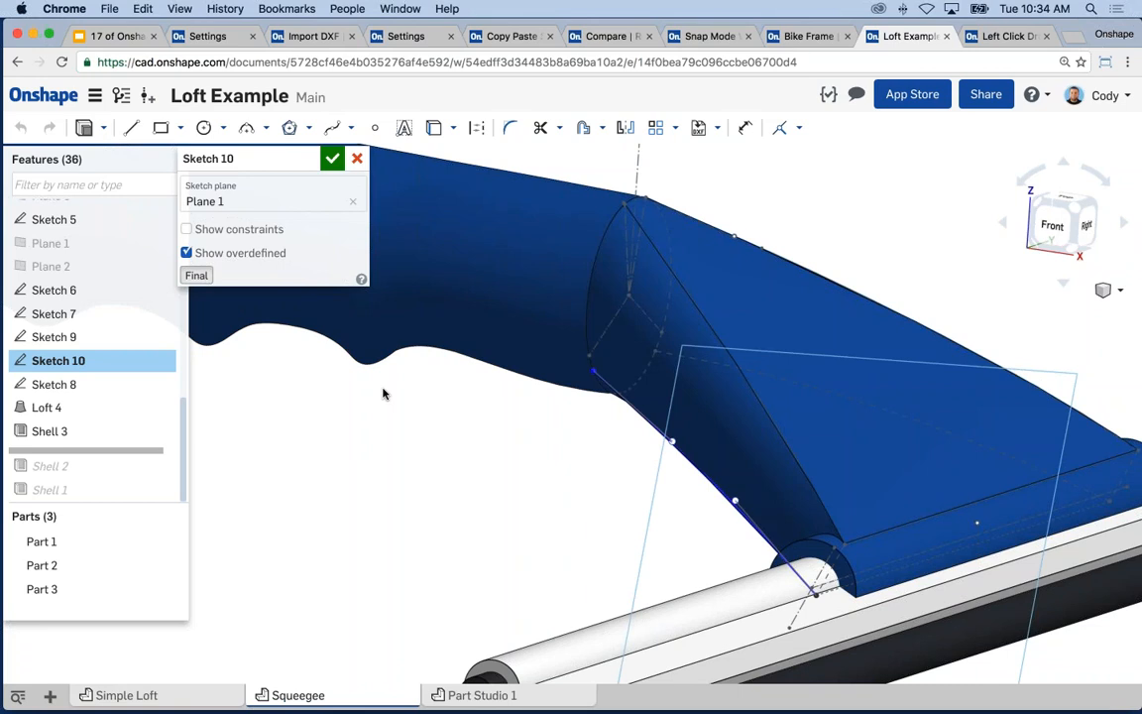
right_drag(535, 472, 592, 457)
drag(700, 429, 709, 417)
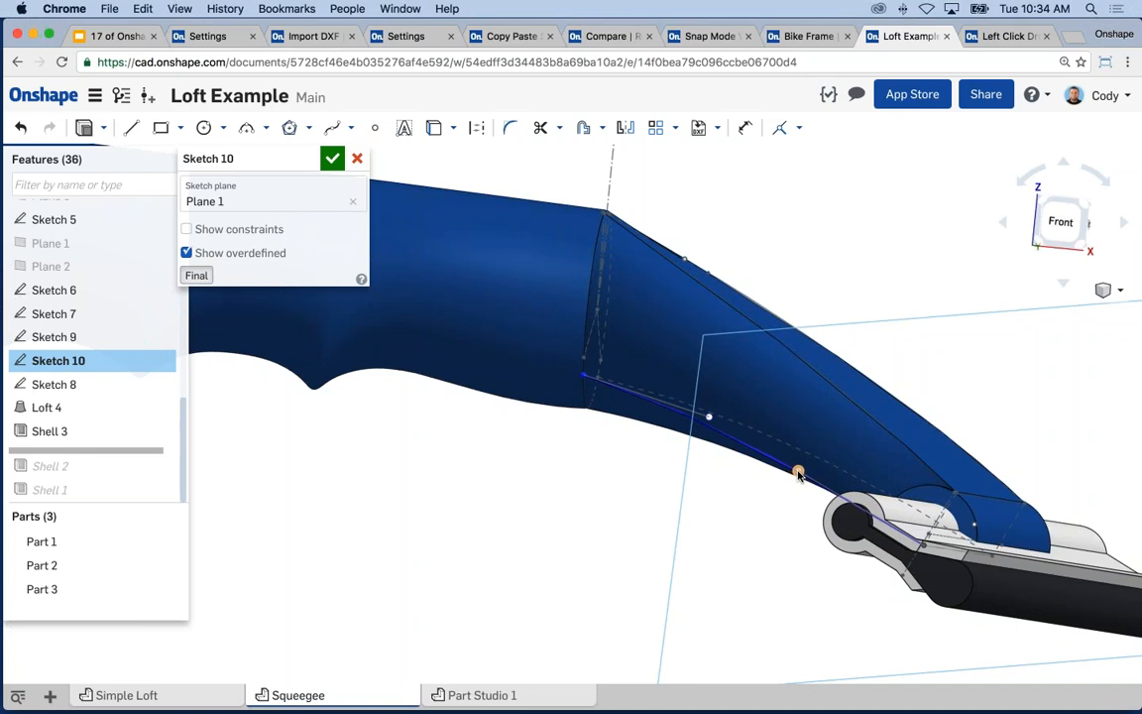
drag(798, 474, 922, 543)
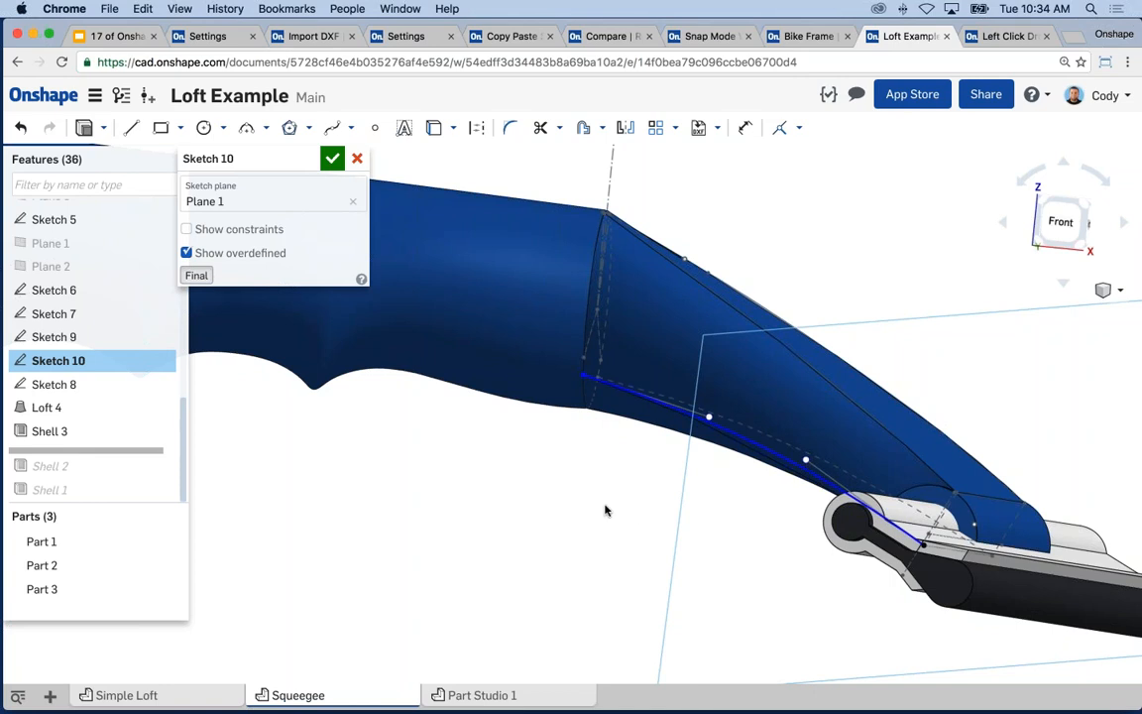
- Discard the Sketch 10 edits and switch to the Onshape tips presentation
right_drag(604, 507, 565, 517)
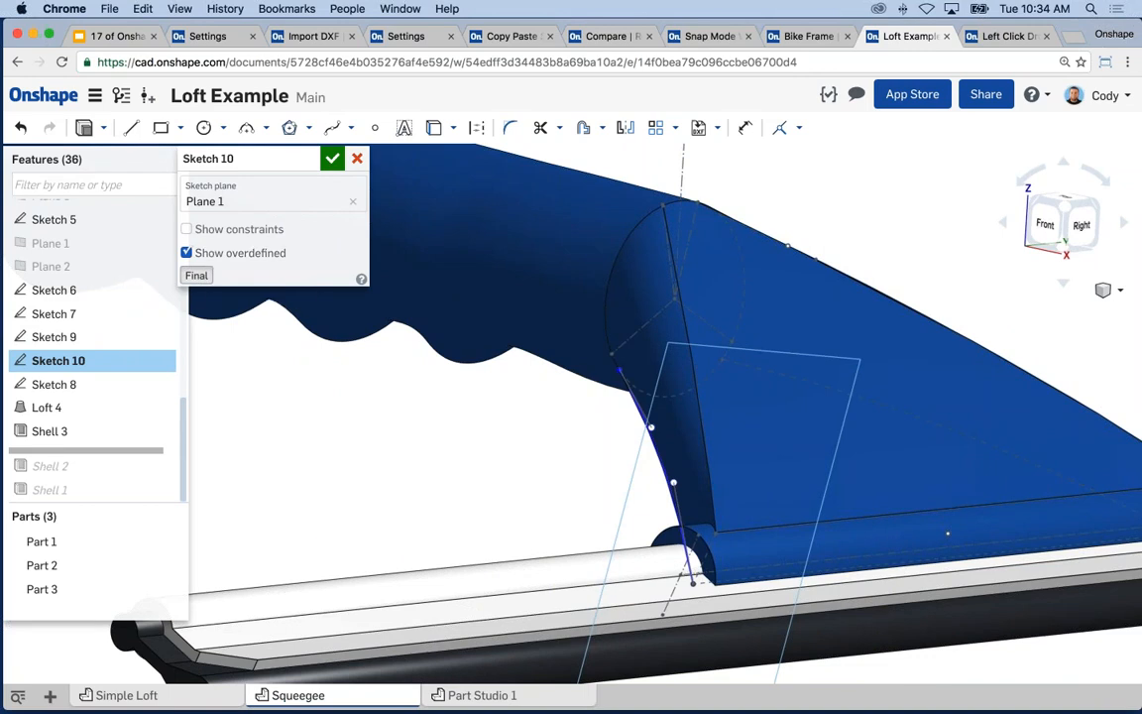
click(357, 160)
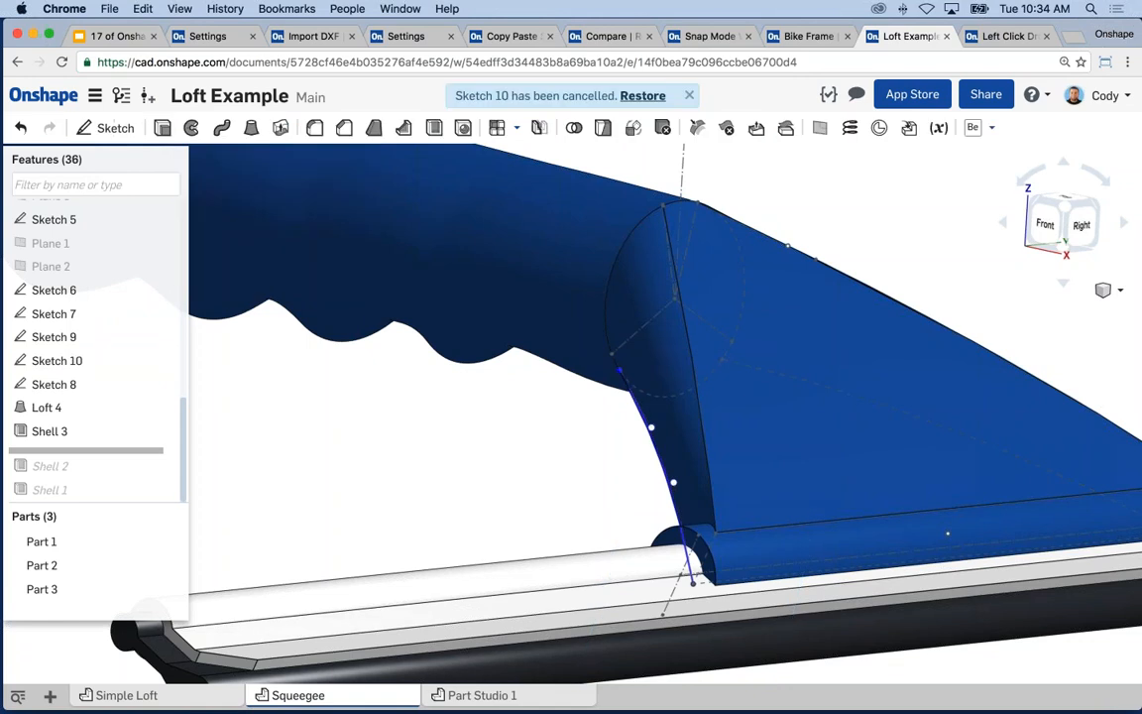
click(116, 36)
- Present the Tech Tip # 11 slide full screen, then go to the Left Click Drag document
click(932, 111)
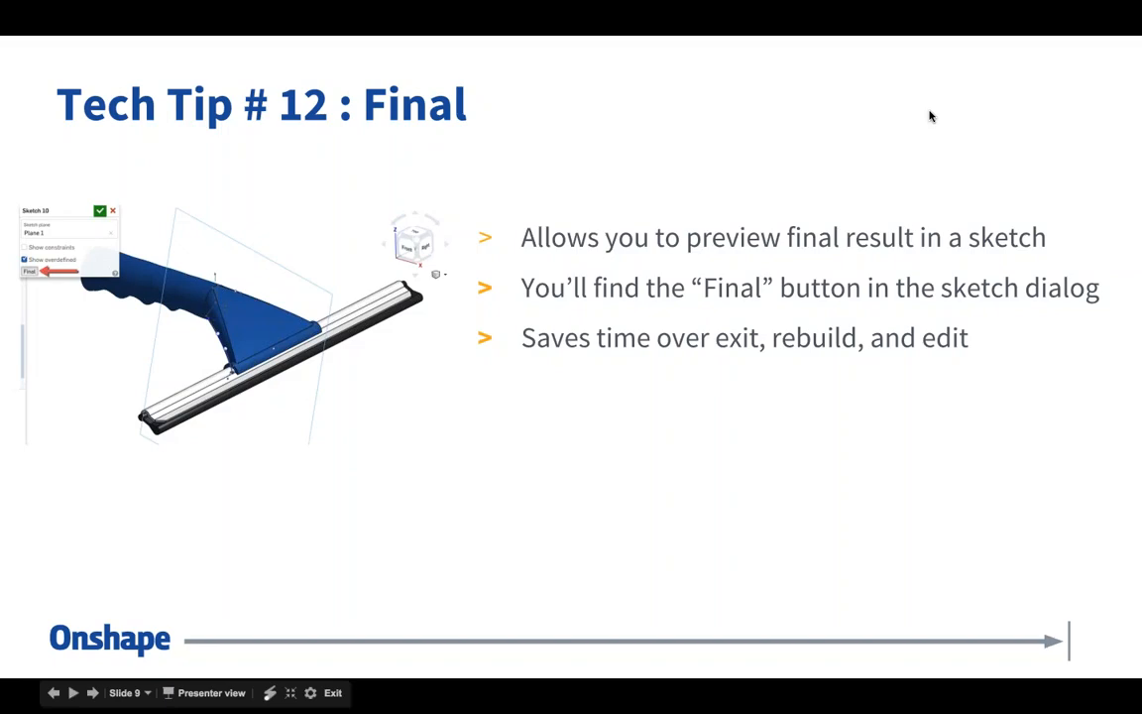
click(931, 115)
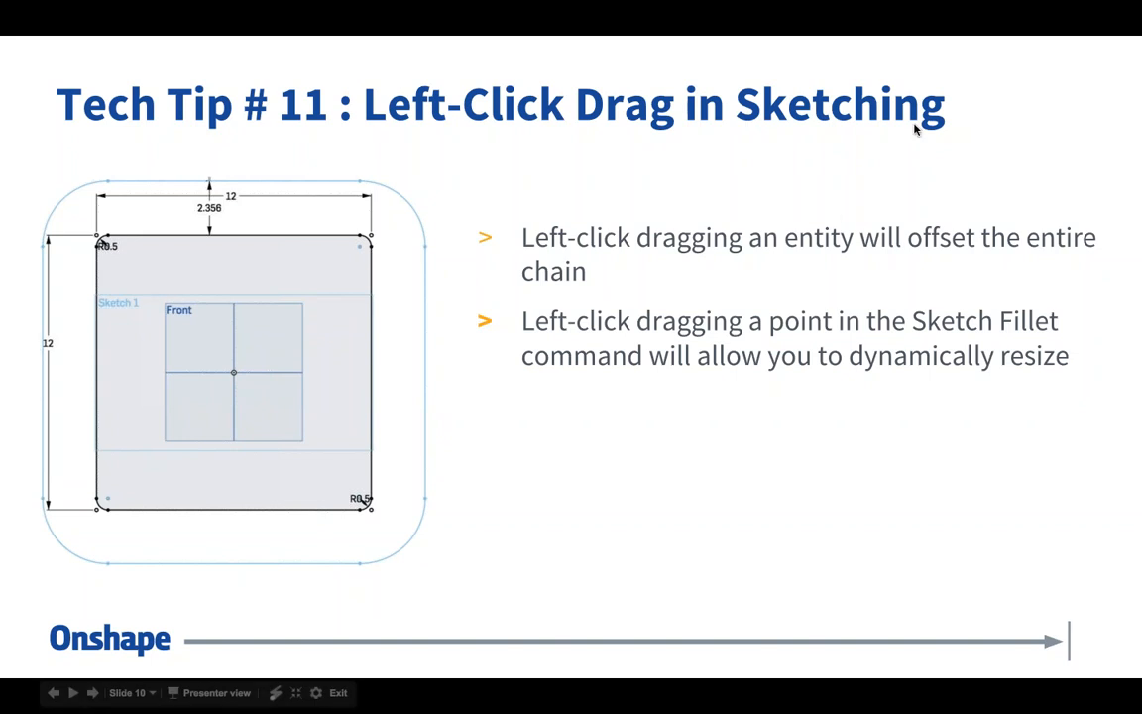
key(Escape)
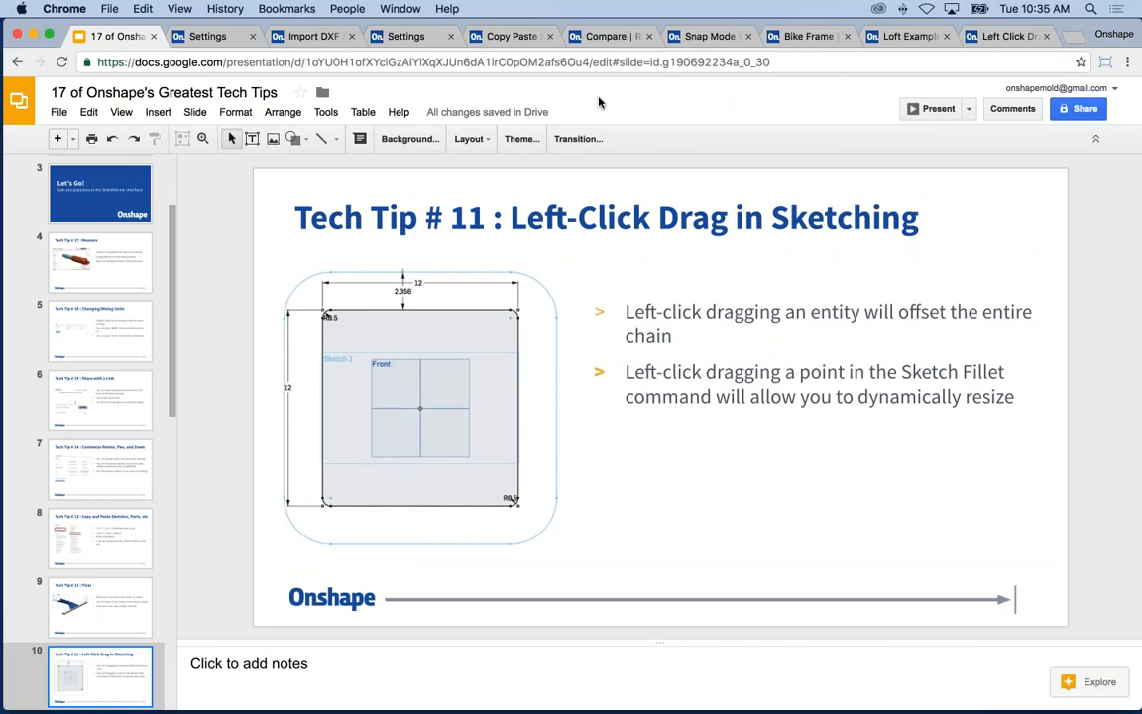
key(super+9)
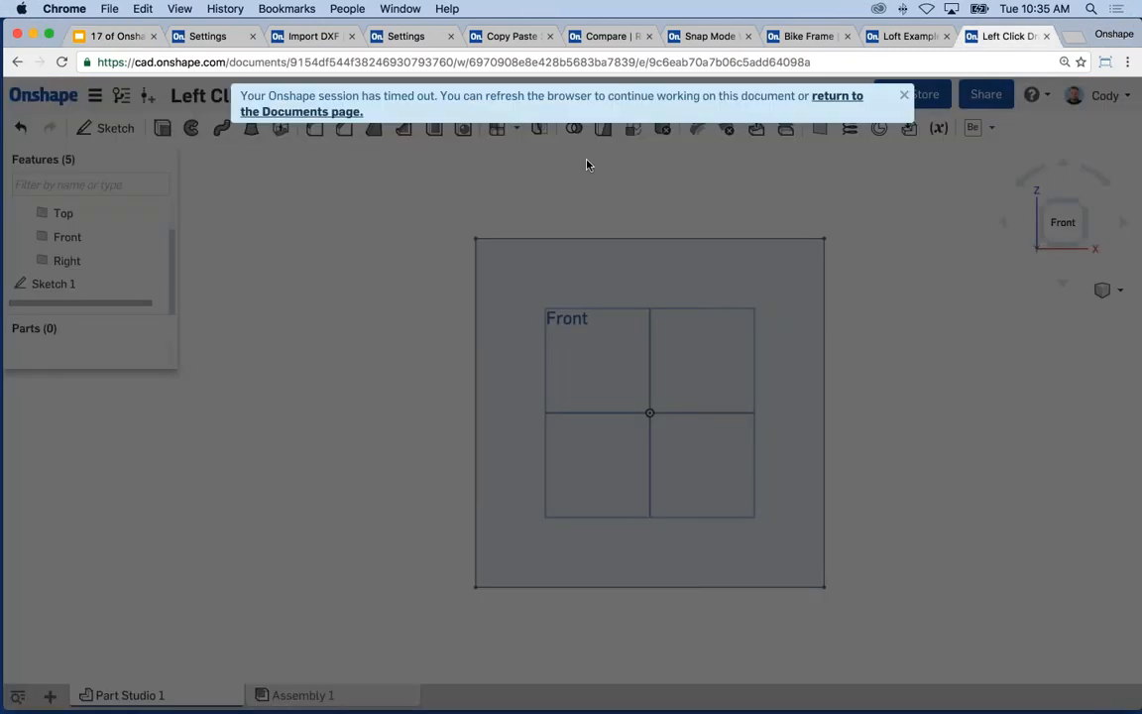
- Reload the Left Click Drag document and edit Sketch 1's 10 × 10 square, viewed normal to it
key(super+r)
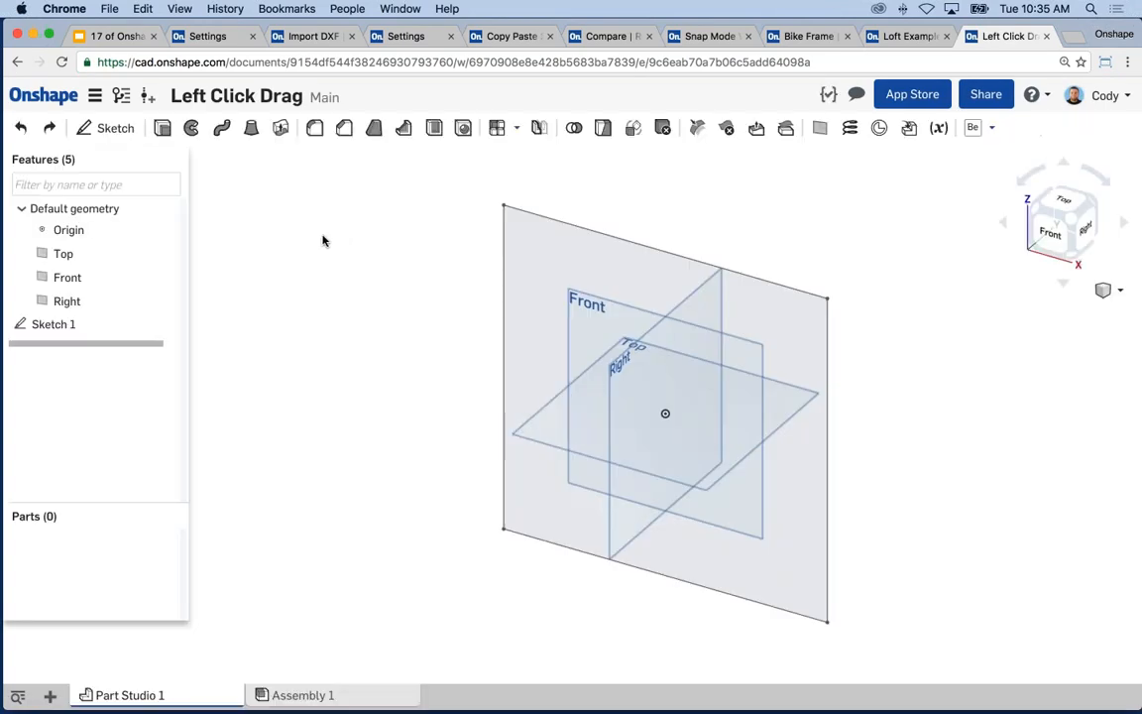
right_click(61, 325)
click(84, 354)
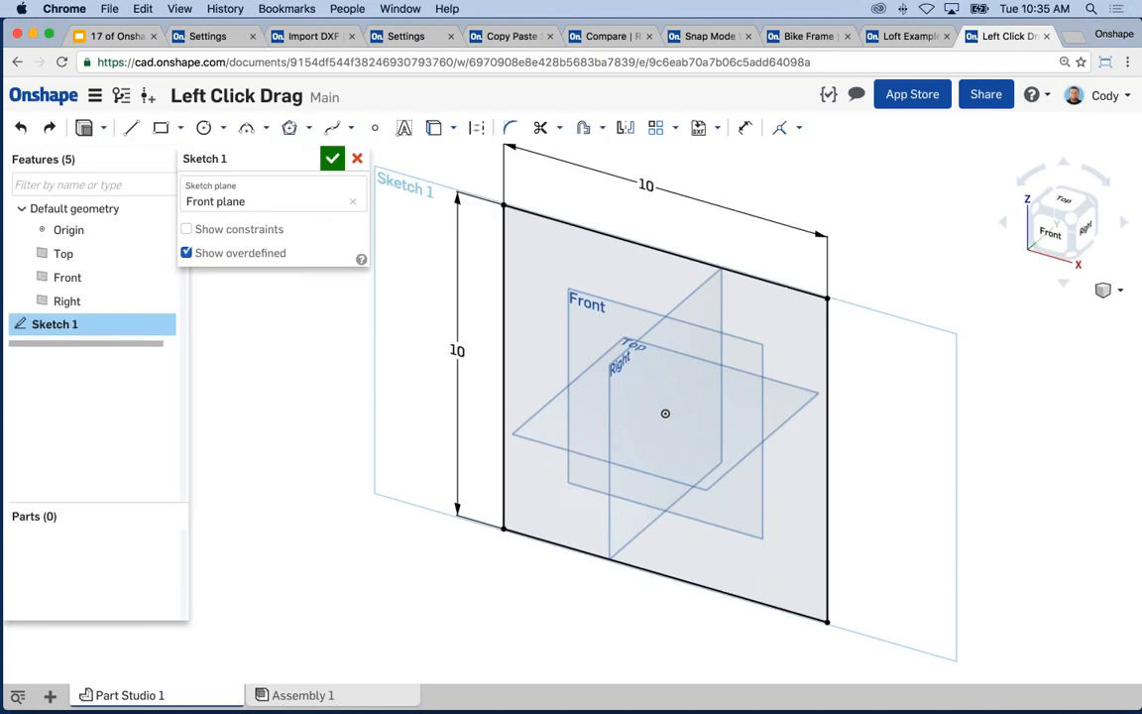
key(n)
mouse_move(526, 340)
middle_down()
mouse_move(479, 339)
mouse_move(507, 344)
middle_up()
scroll(515, 335, down, 1)
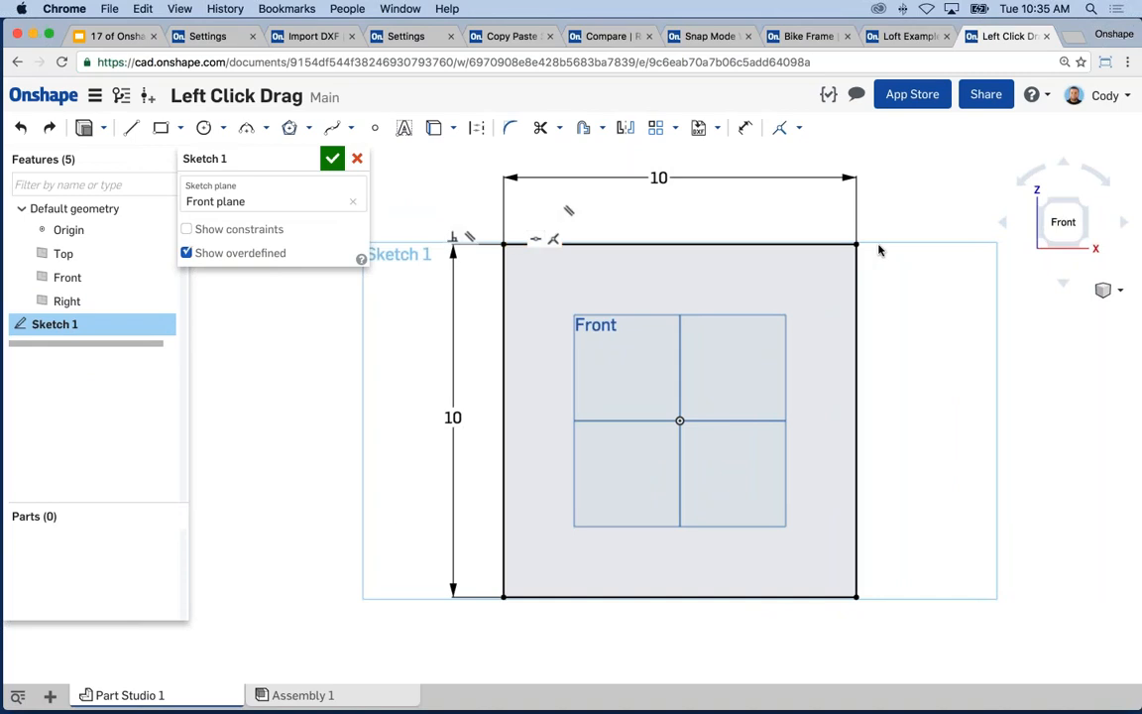
mouse_move(438, 189)
middle_down()
mouse_move(459, 178)
mouse_move(451, 194)
middle_up()
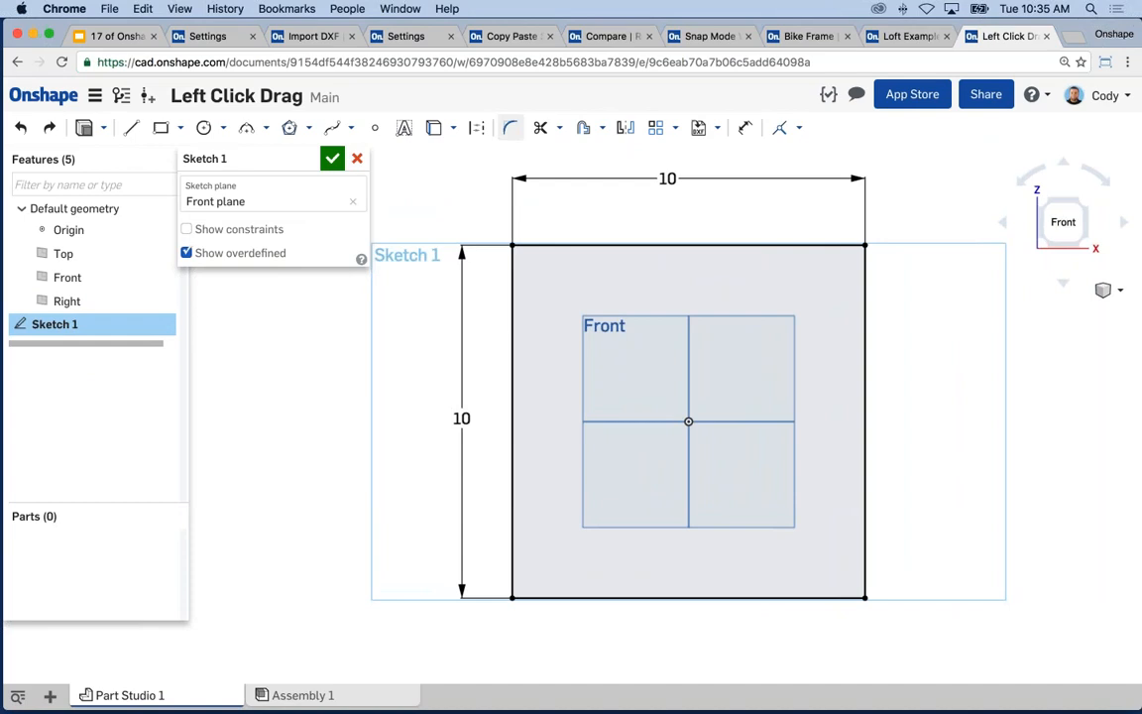
click(509, 132)
click(513, 245)
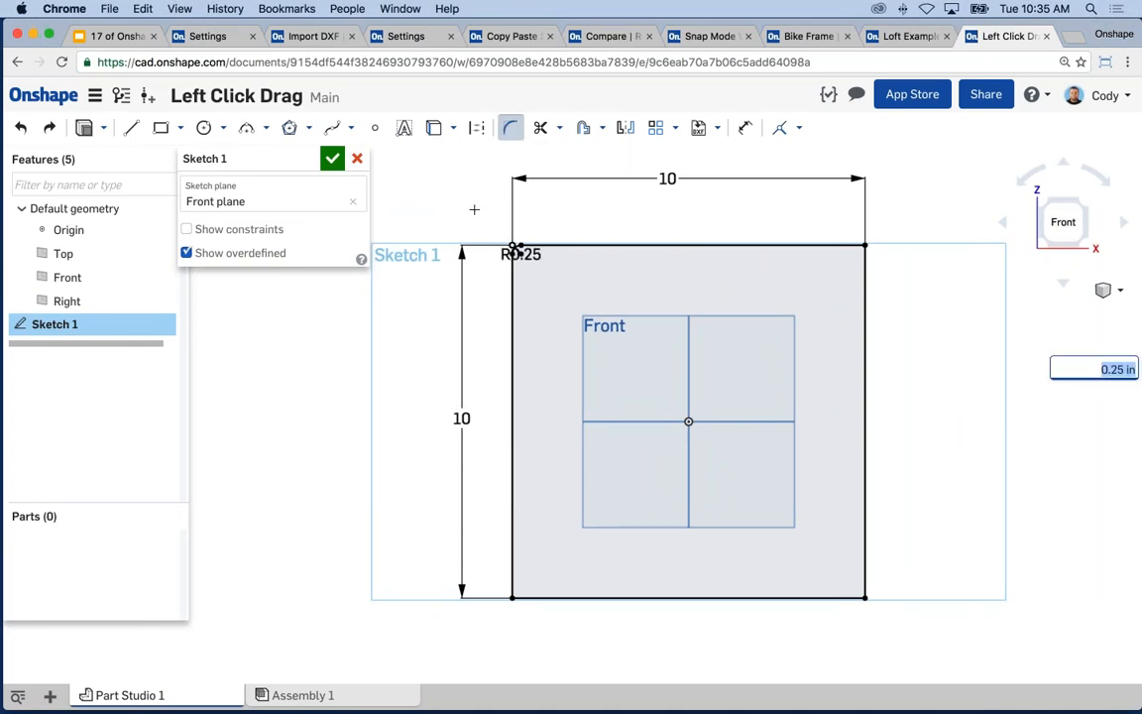
text(0.5)
key(Return)
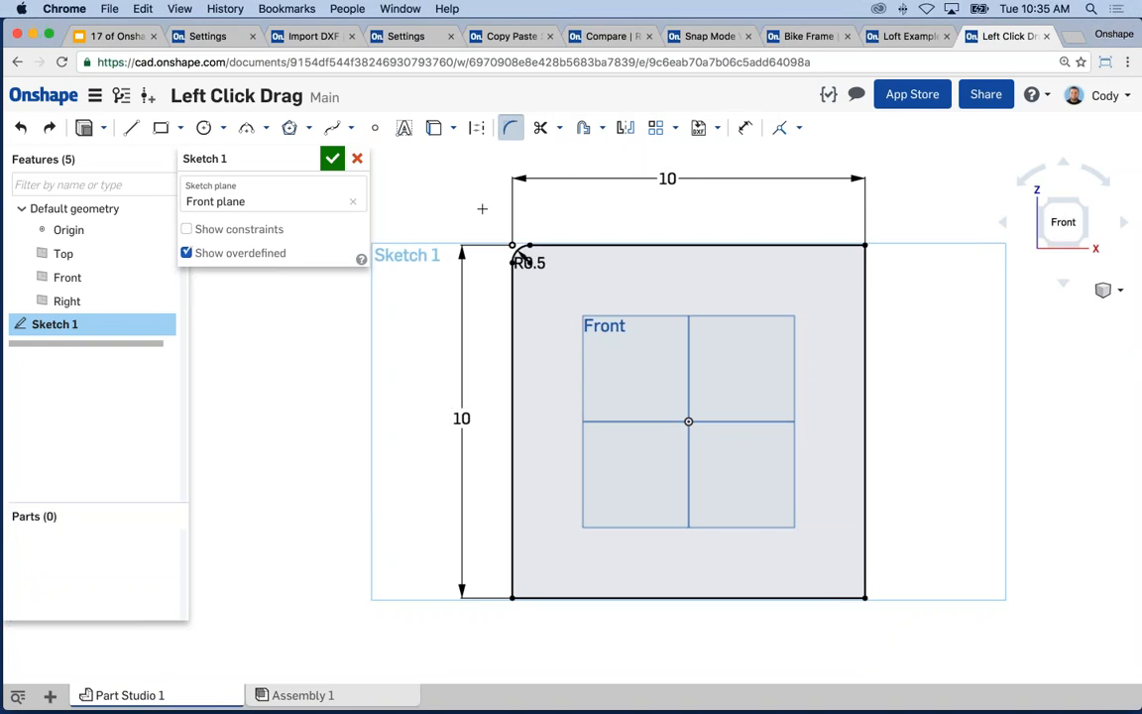
click(864, 245)
key(Escape)
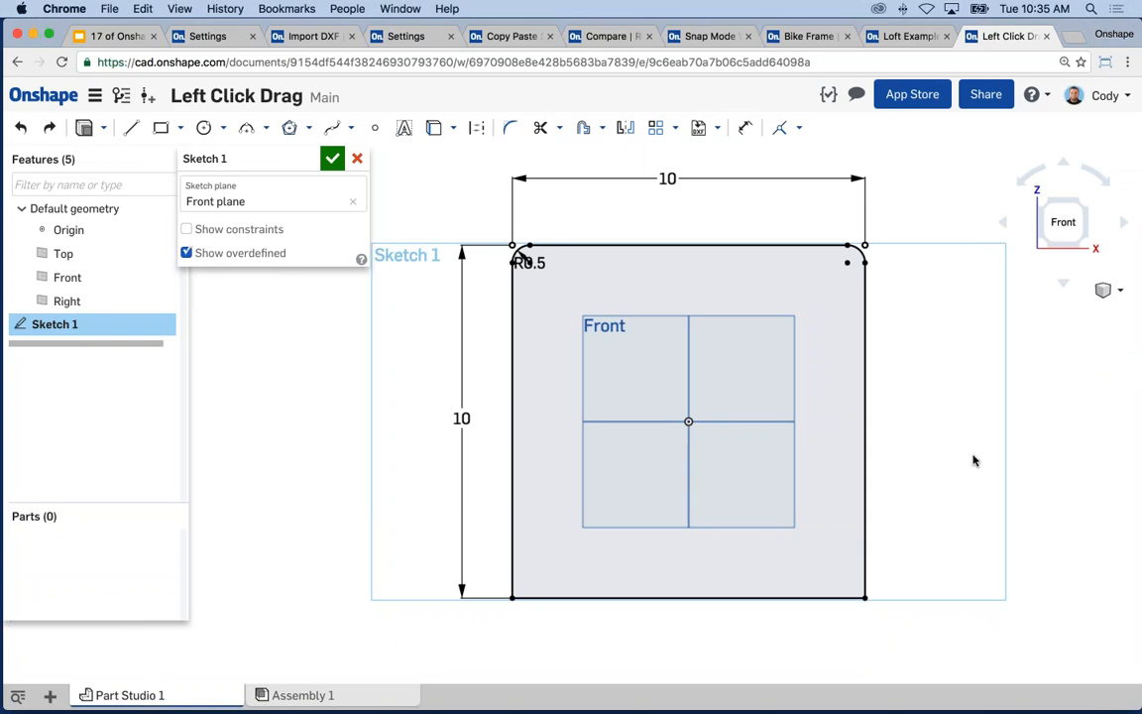
key(super+z)
key(super+z)
key(super+z)
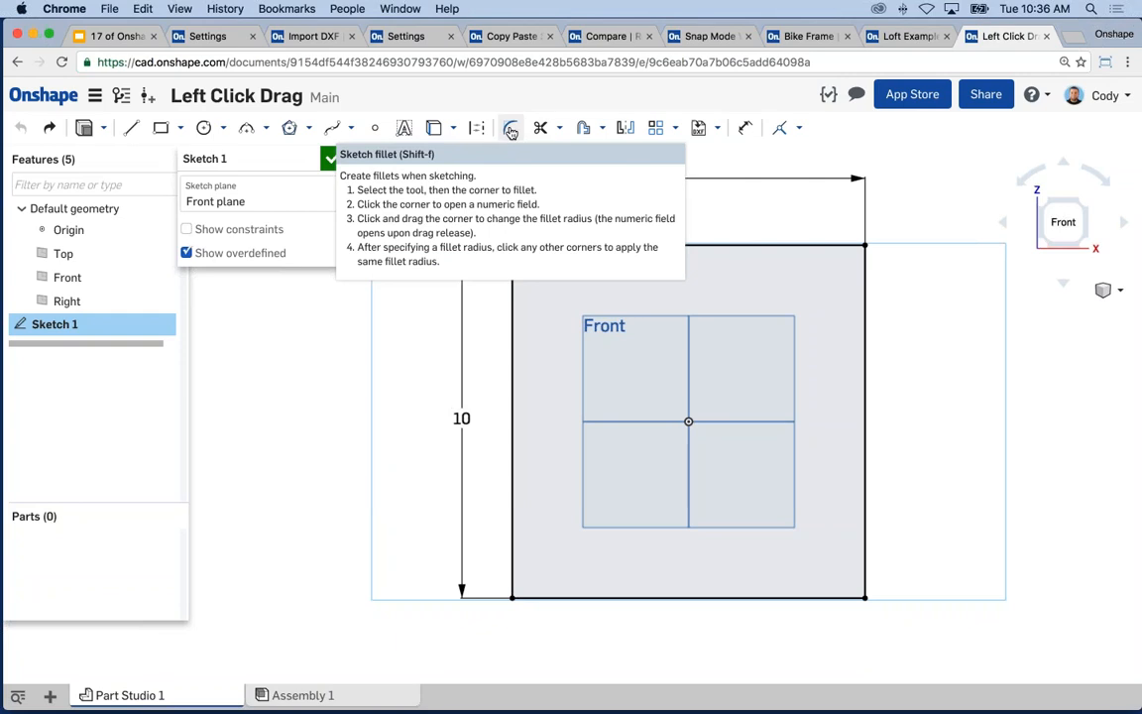
- Fillet the square's top-left corner with a 2.625 radius
click(507, 131)
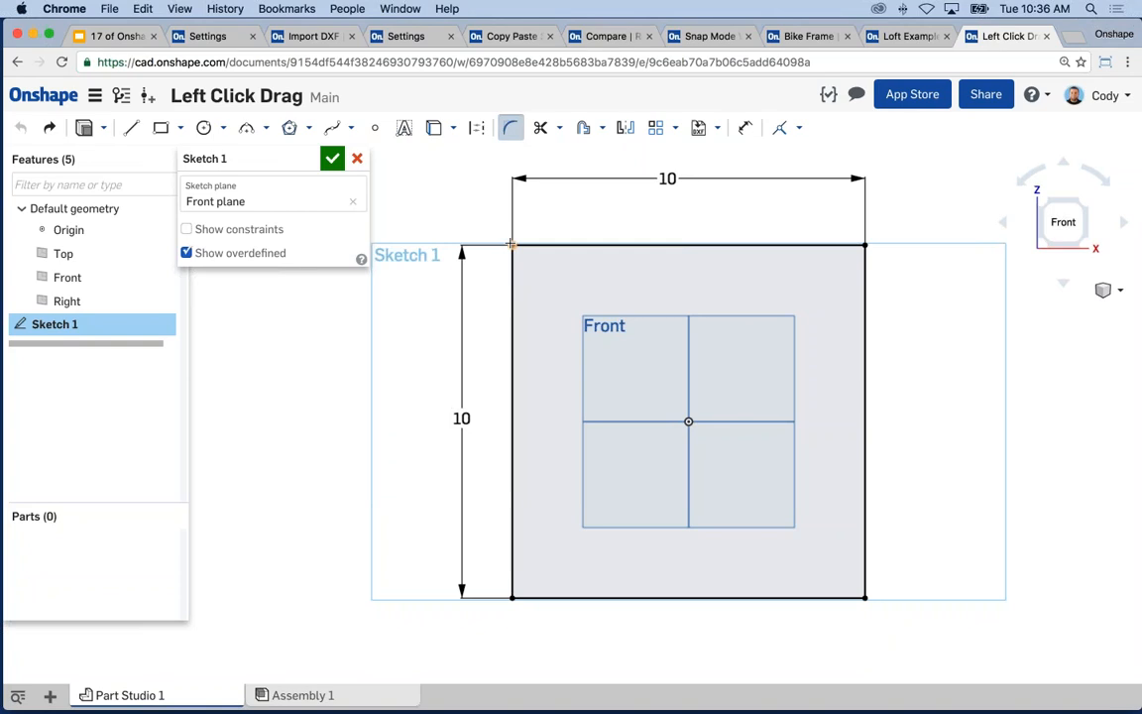
drag(512, 244, 544, 277)
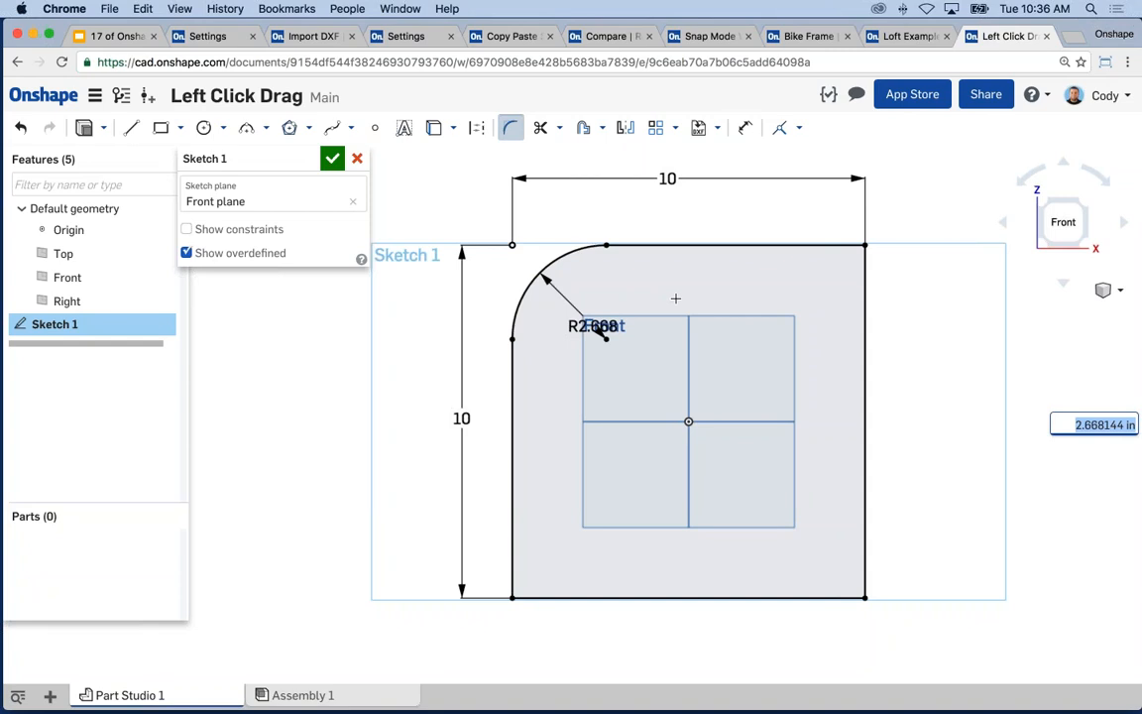
text(2.625)
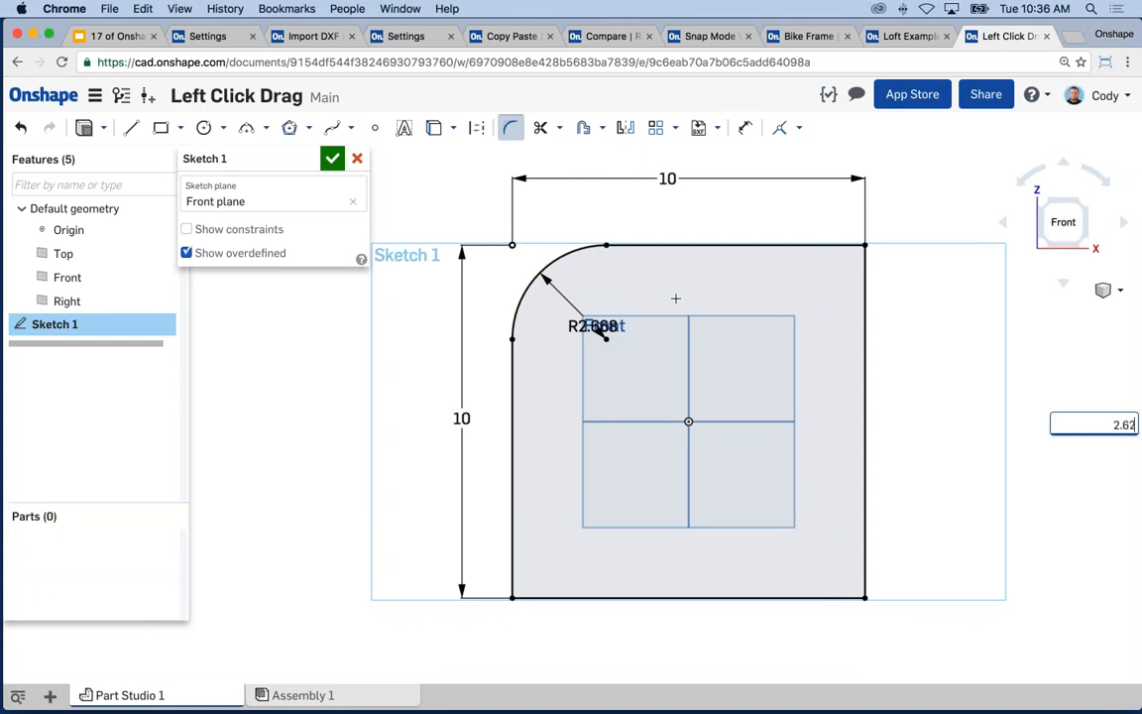
key(Return)
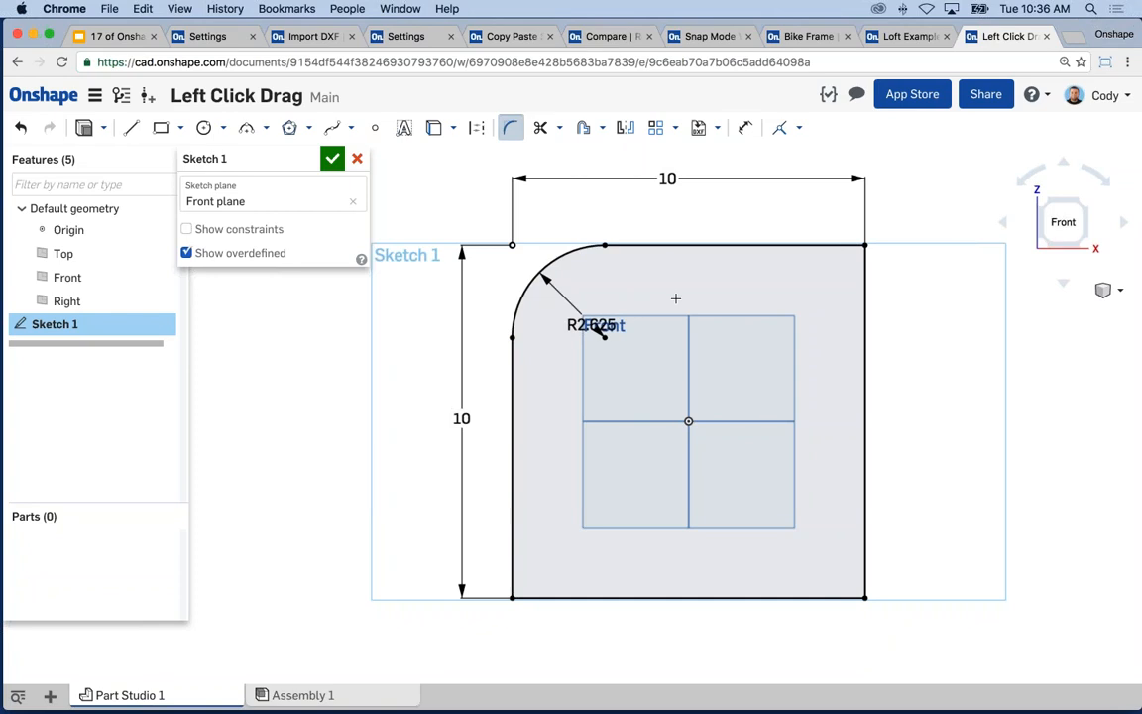
- Round the top-right, bottom-right and bottom-left corners at R2.625 as well
middle_drag(918, 283, 906, 278)
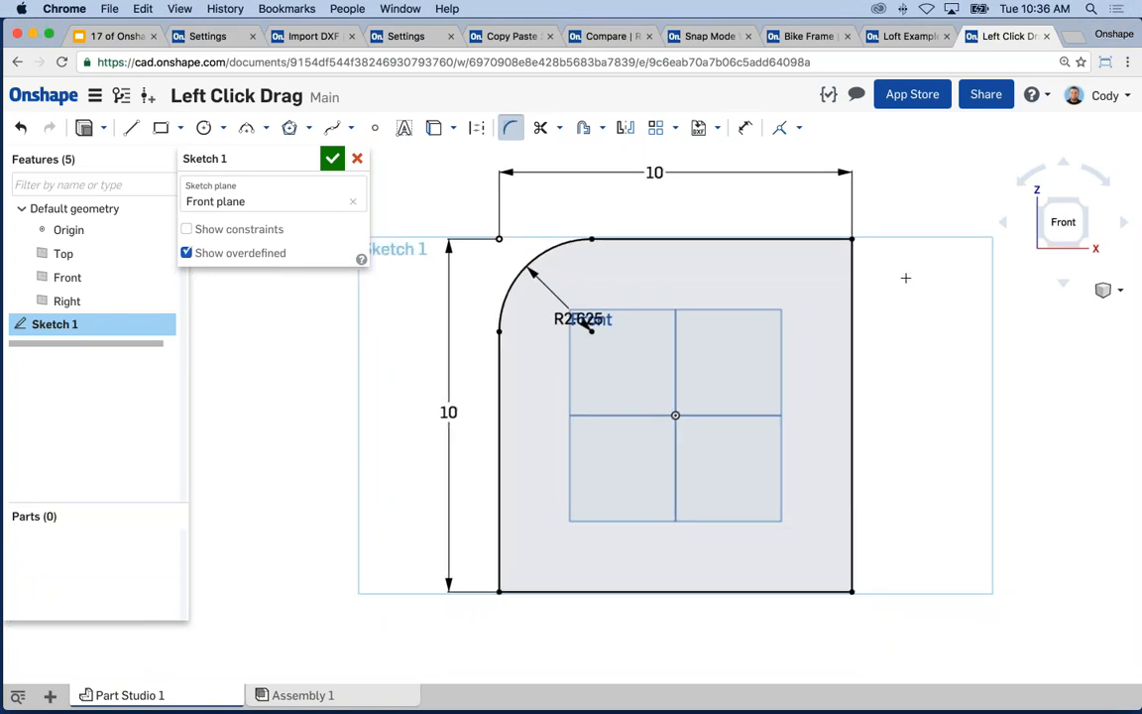
click(852, 238)
click(851, 592)
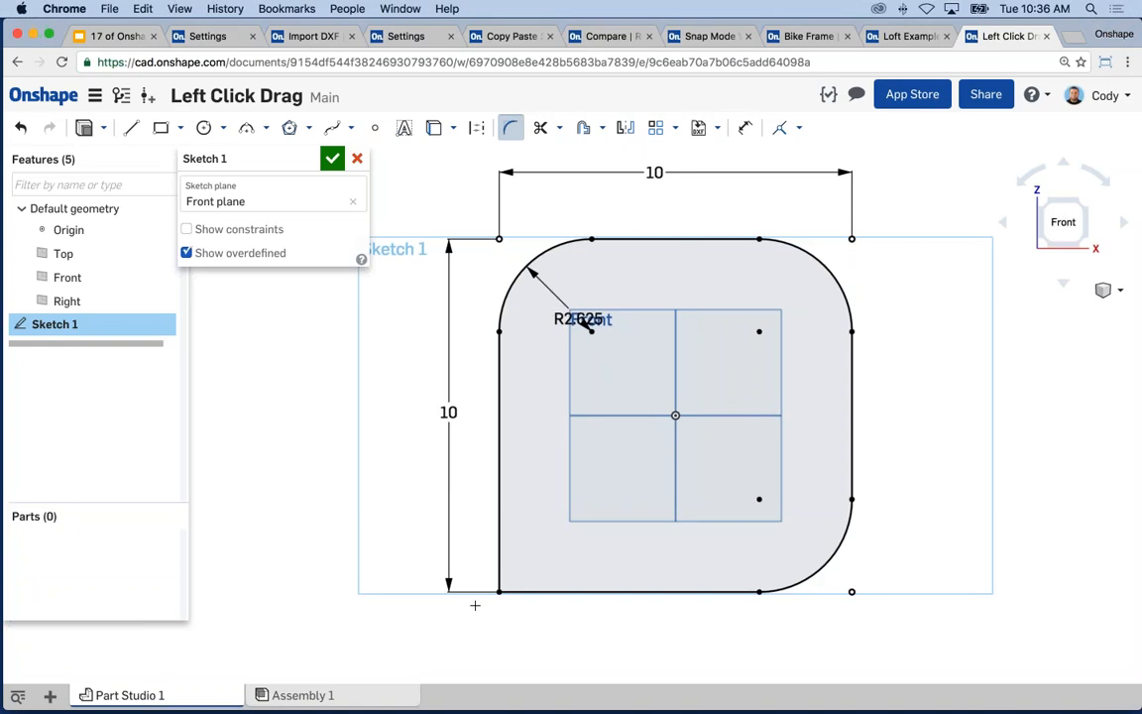
click(498, 591)
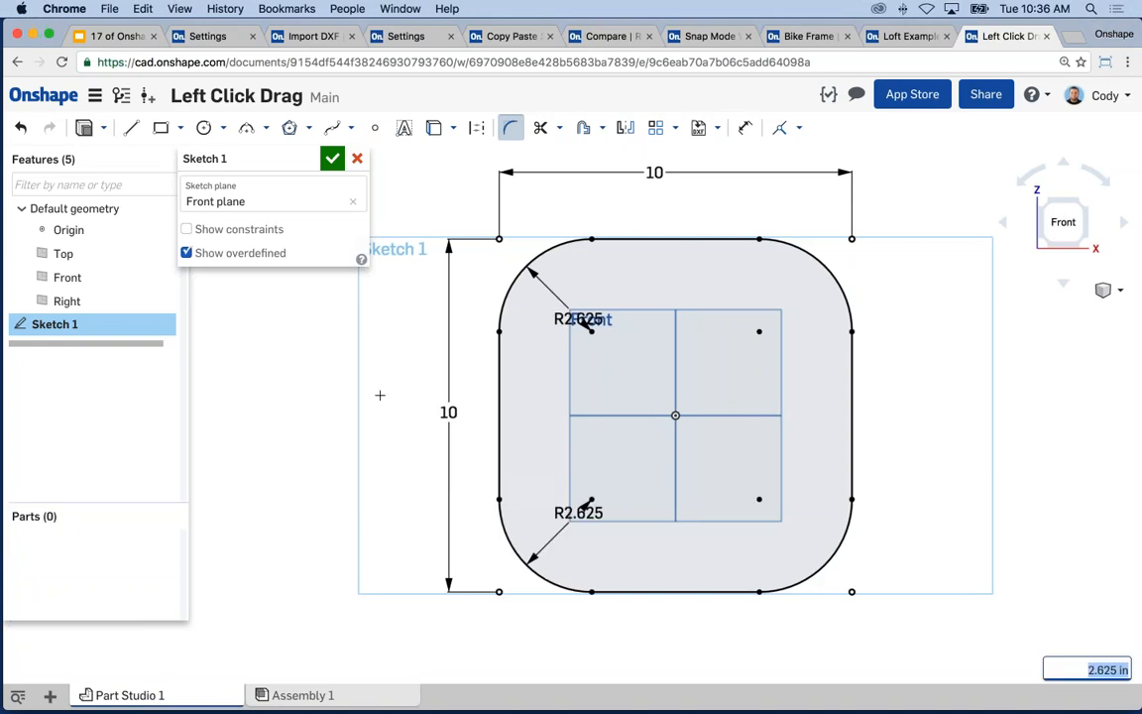
click(510, 128)
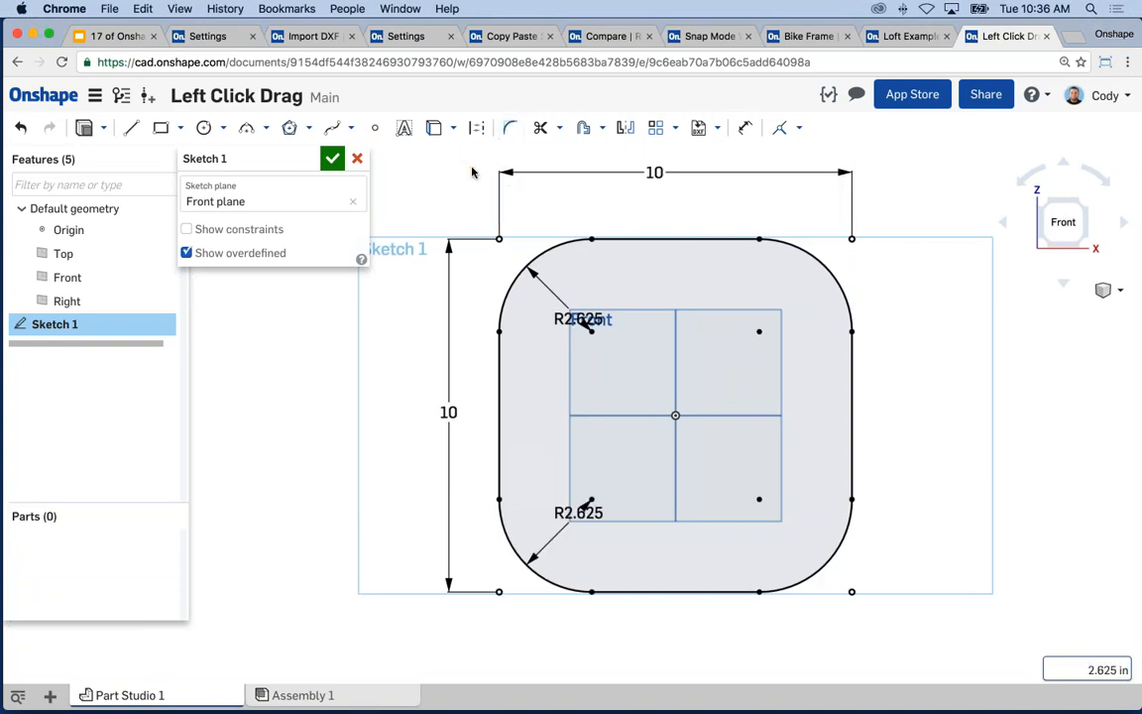
middle_drag(471, 167, 485, 199)
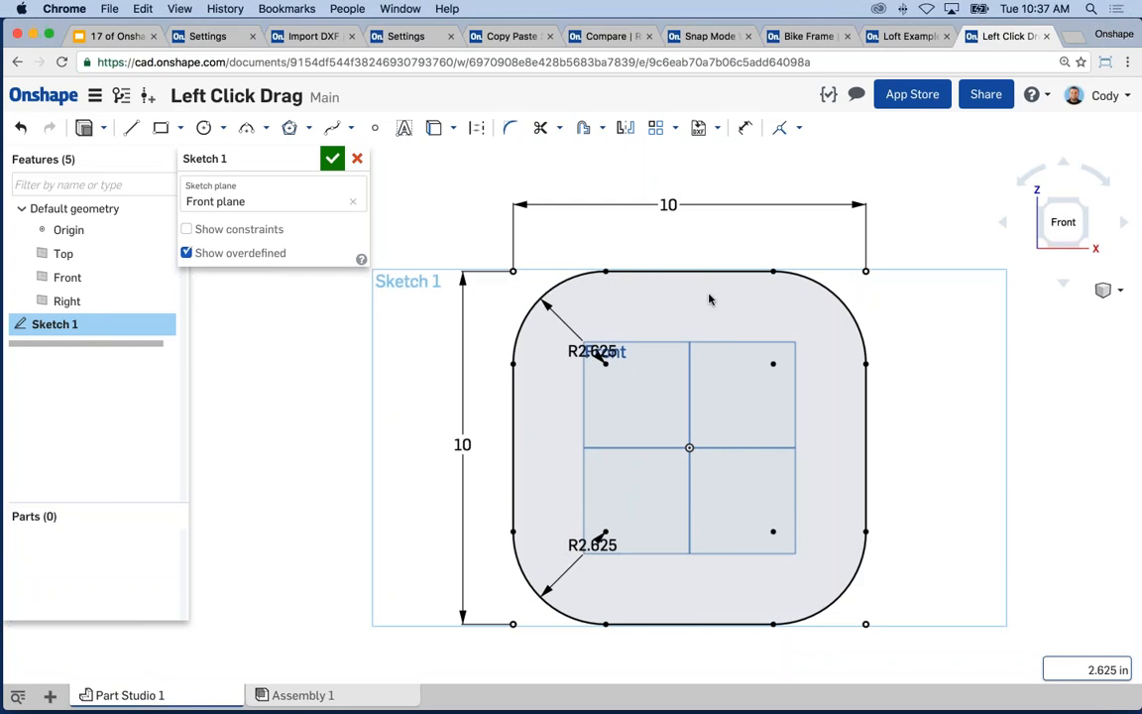
middle_drag(620, 325, 597, 291)
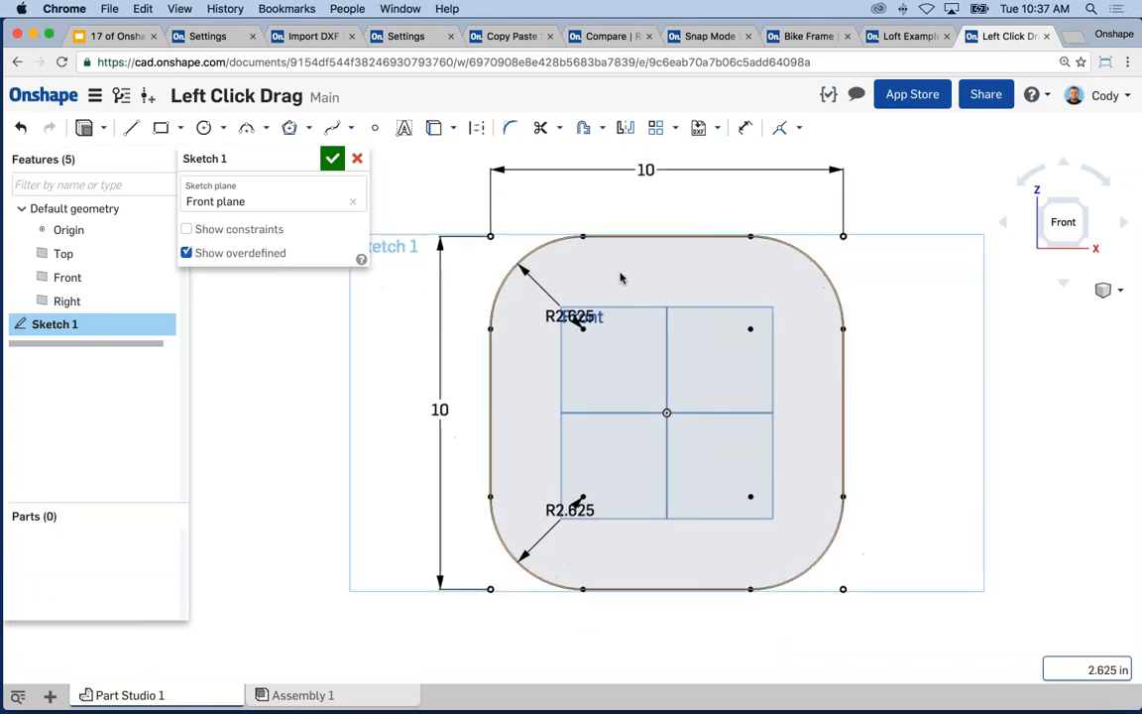
- Try offsetting the top edge, arc and right edge, then cancel and clear the selection
click(581, 130)
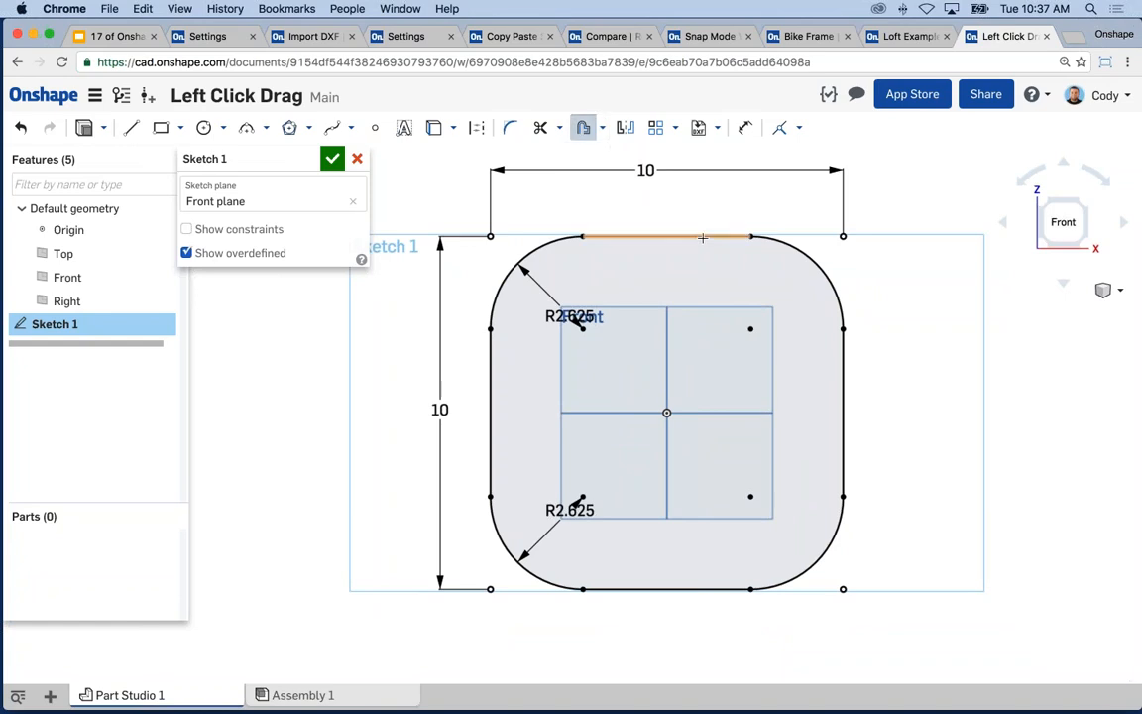
click(702, 238)
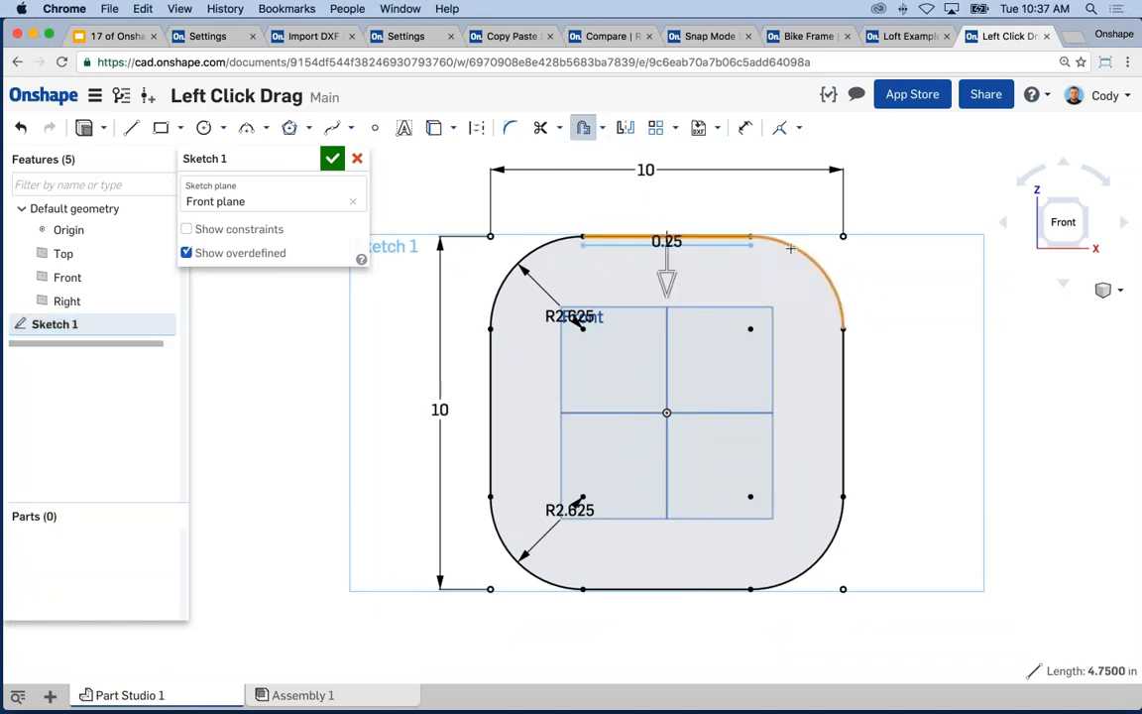
click(790, 248)
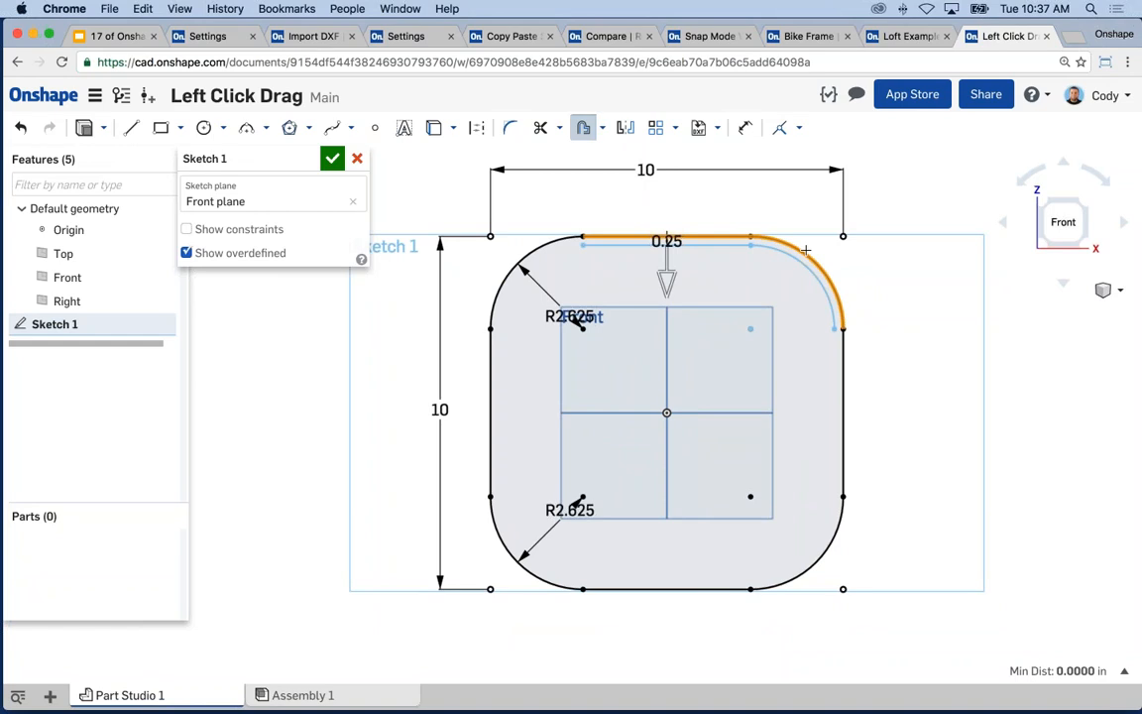
click(824, 343)
key(Escape)
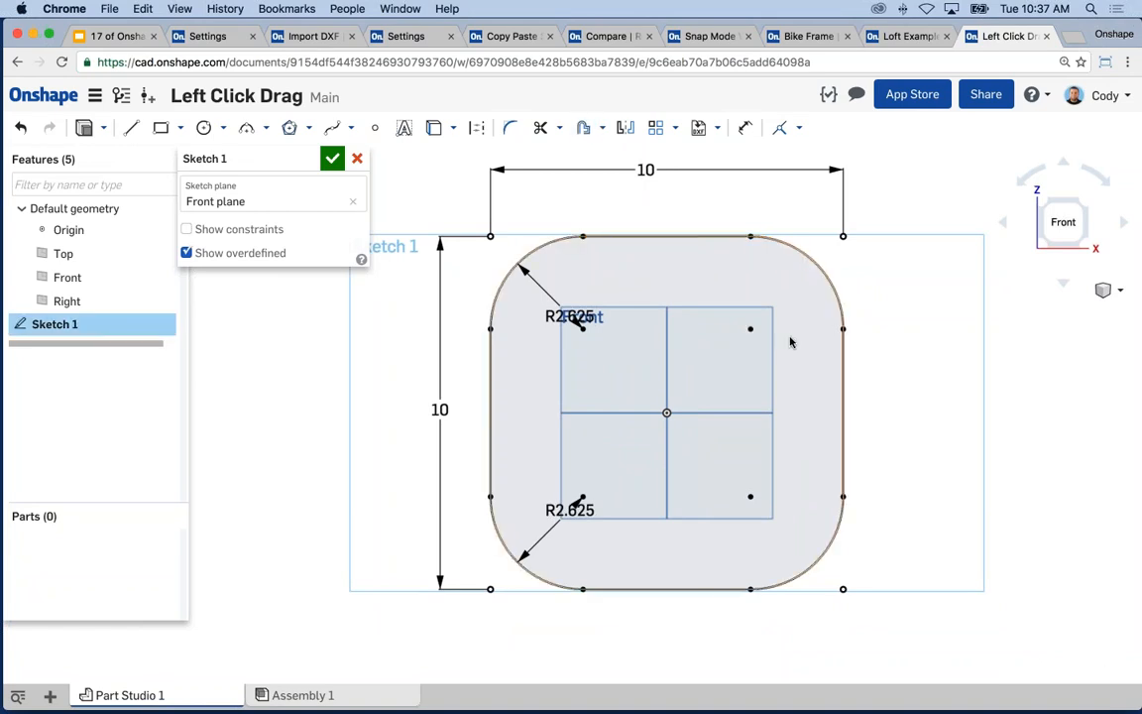
scroll(788, 342, down, 2)
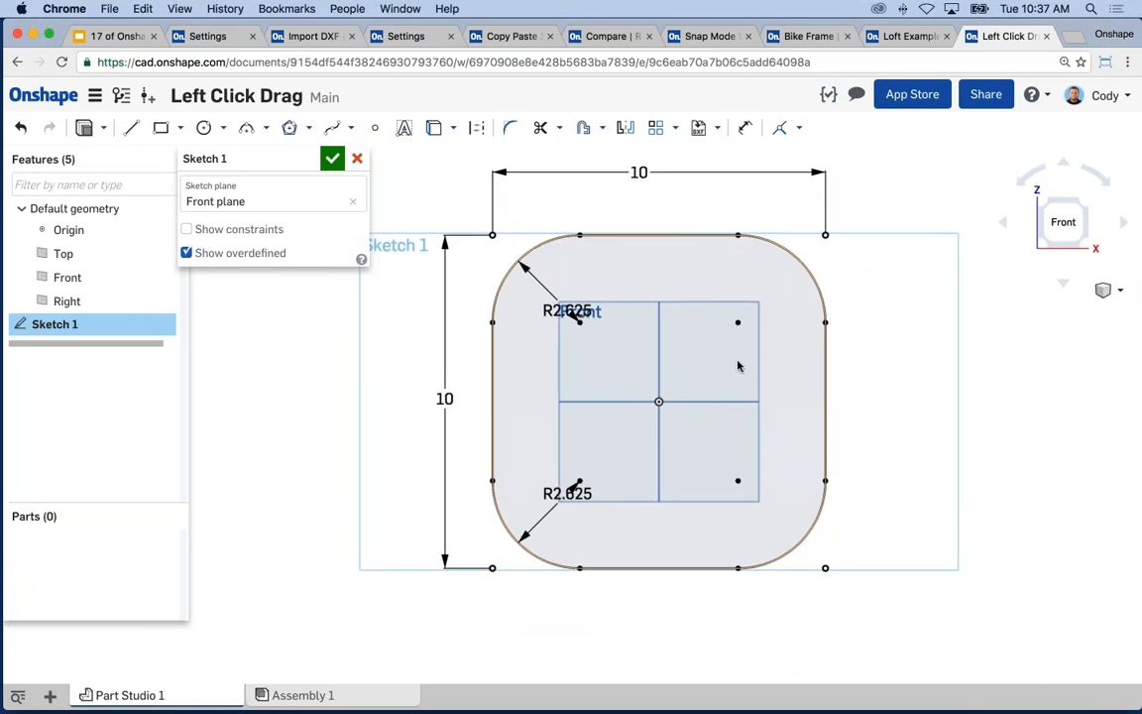
mouse_move(893, 612)
mouse_down()
mouse_move(531, 244)
mouse_move(484, 225)
mouse_up()
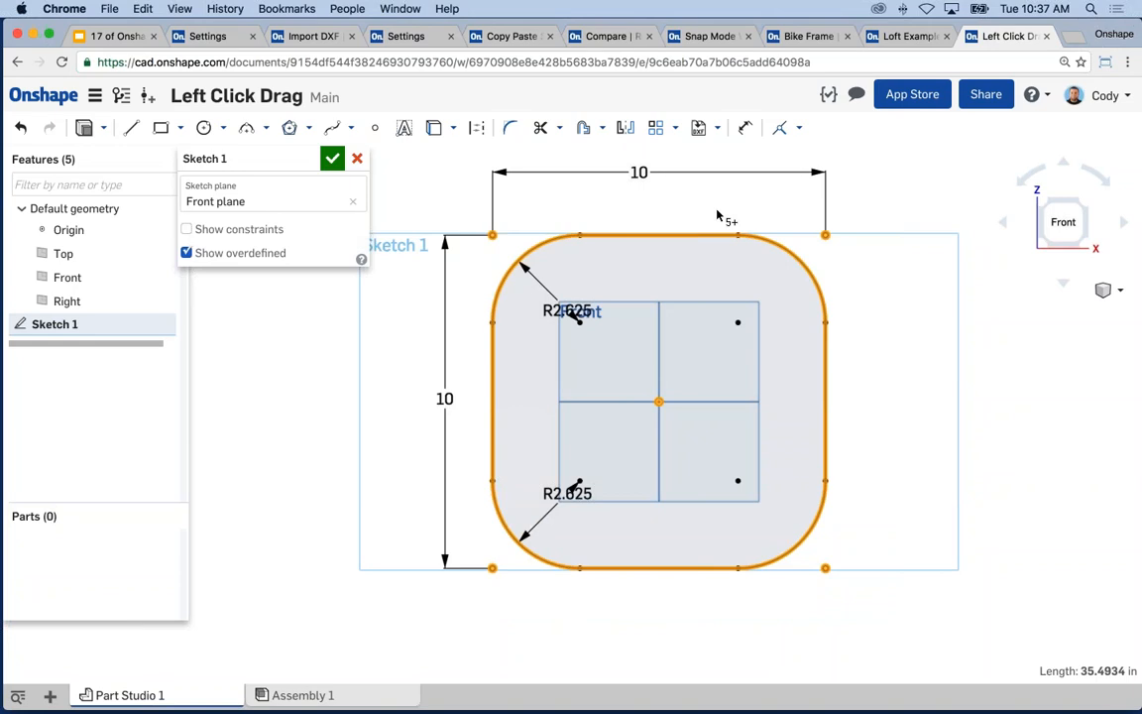
click(901, 208)
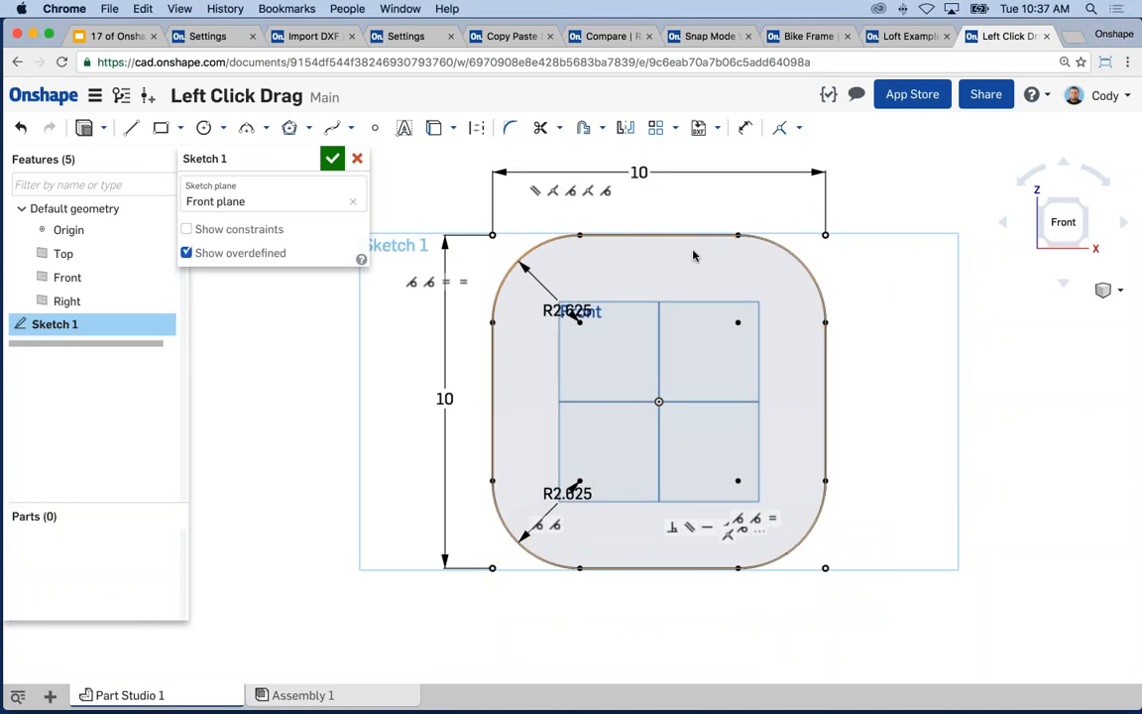
- Offset the whole rounded square outline 1.25 outward
click(583, 130)
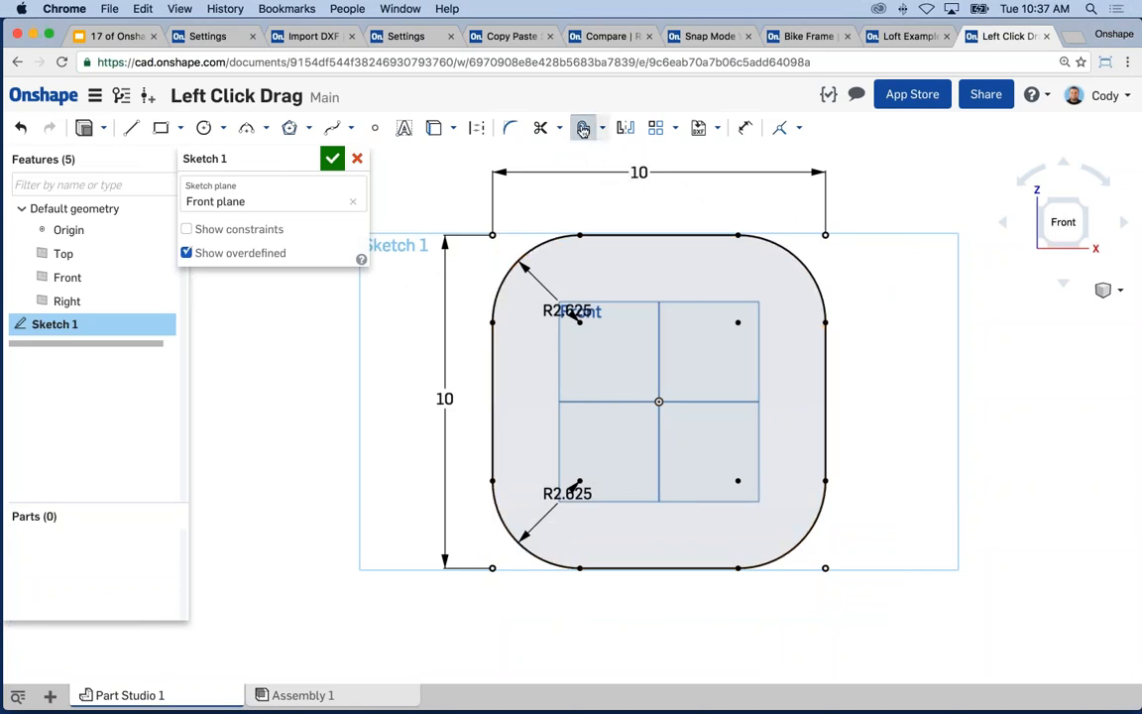
click(637, 233)
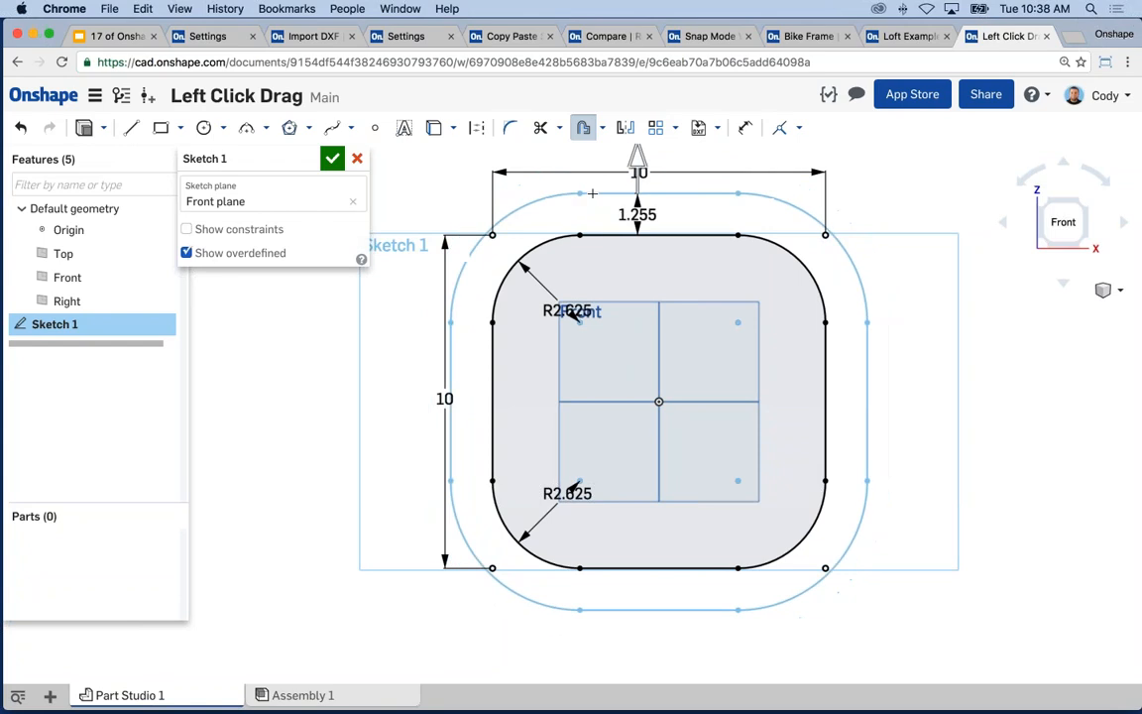
click(591, 193)
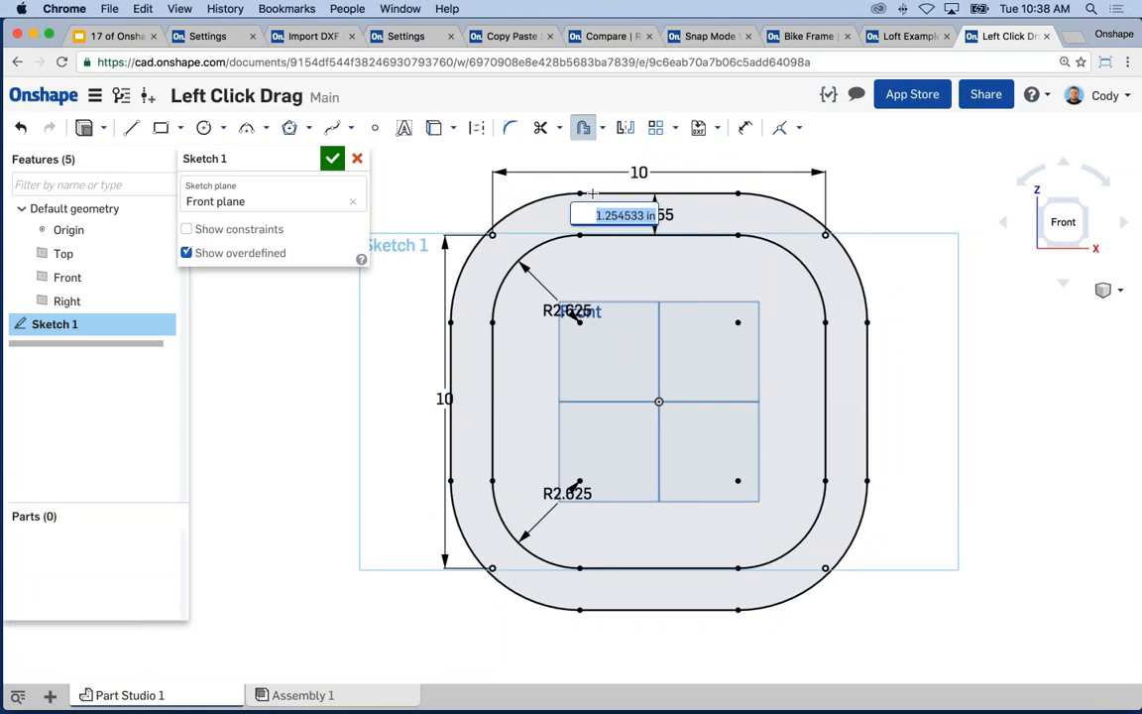
text(1.25)
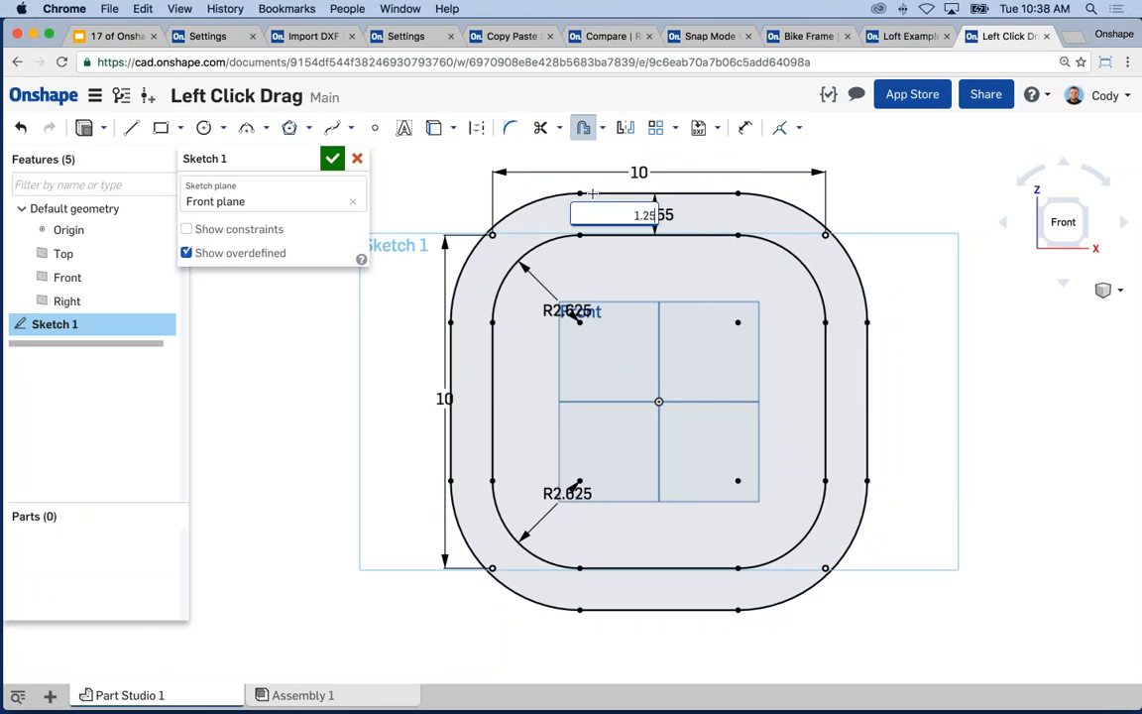
key(Return)
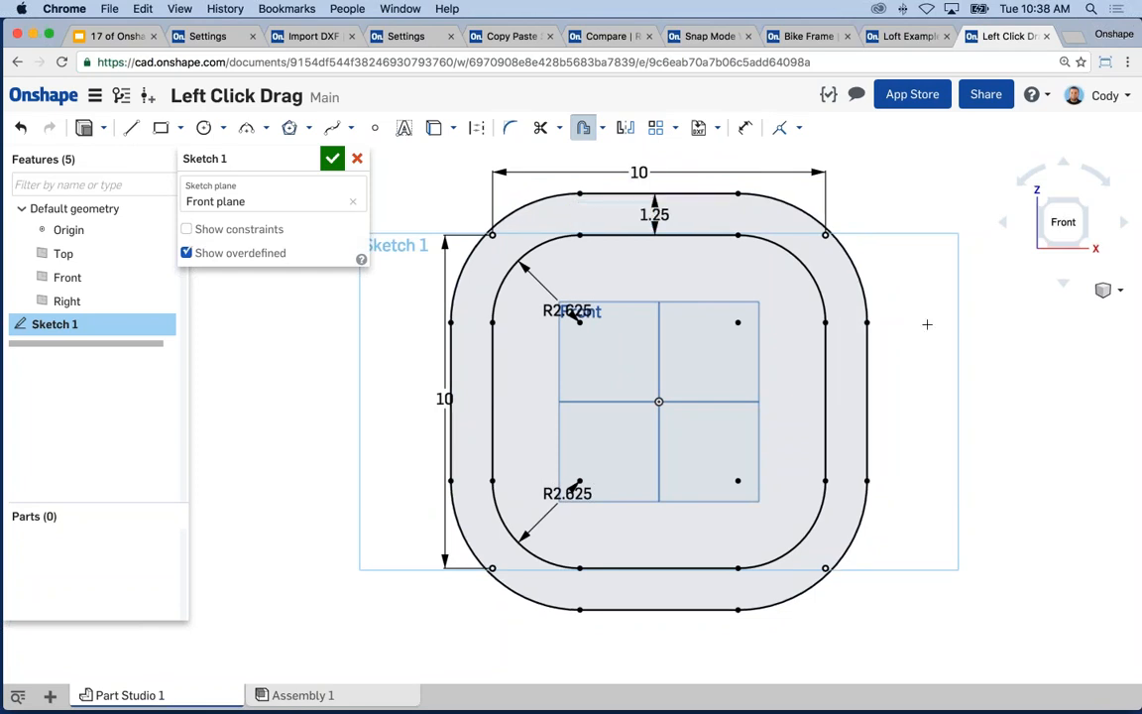
key(Escape)
middle_drag(917, 337, 913, 344)
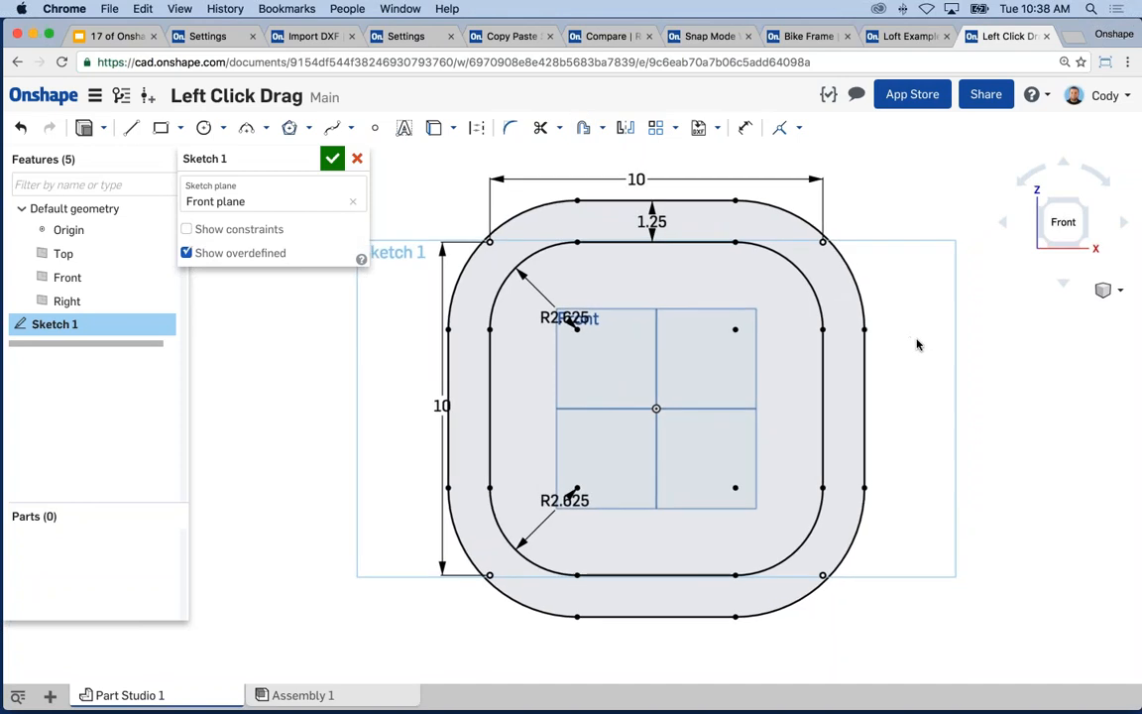
- Present the tips deck through the Tech Tip #10 slide, then return to Copy Paste Sketches
click(124, 38)
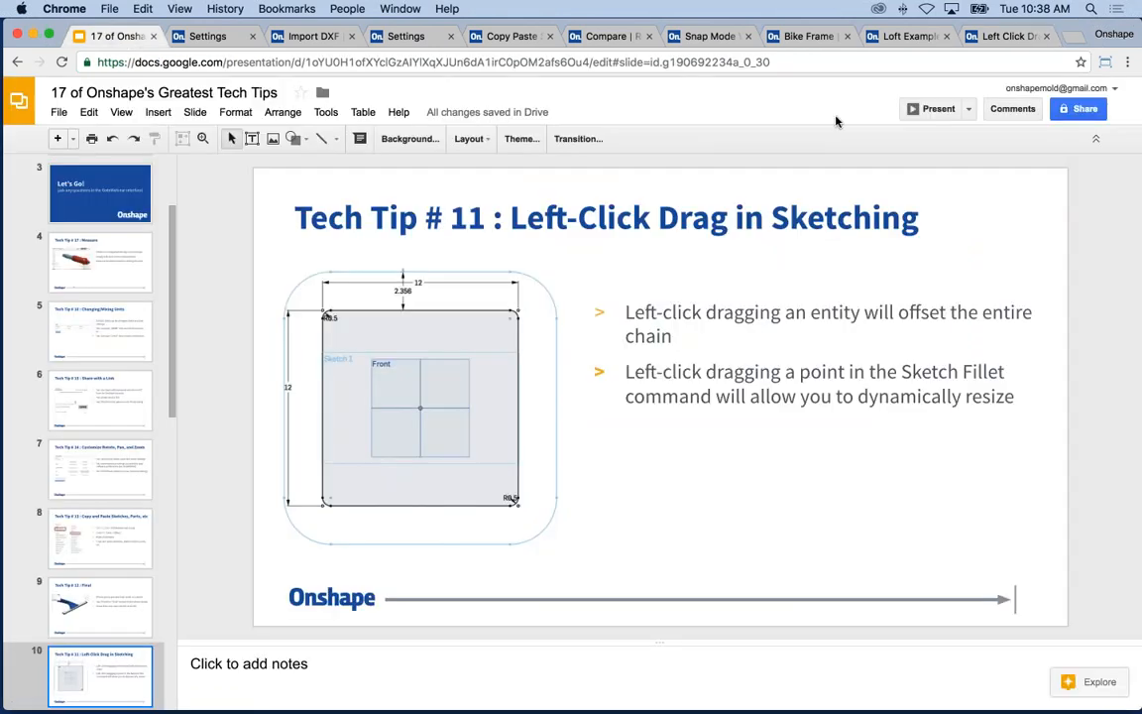
click(930, 109)
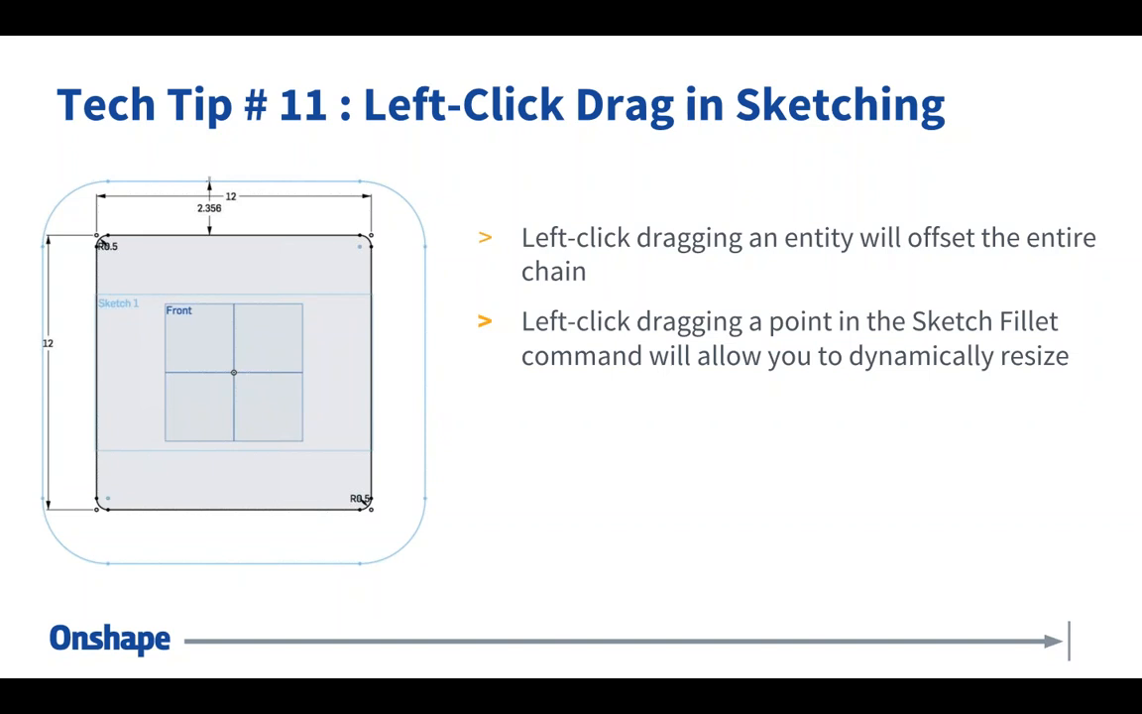
click(637, 204)
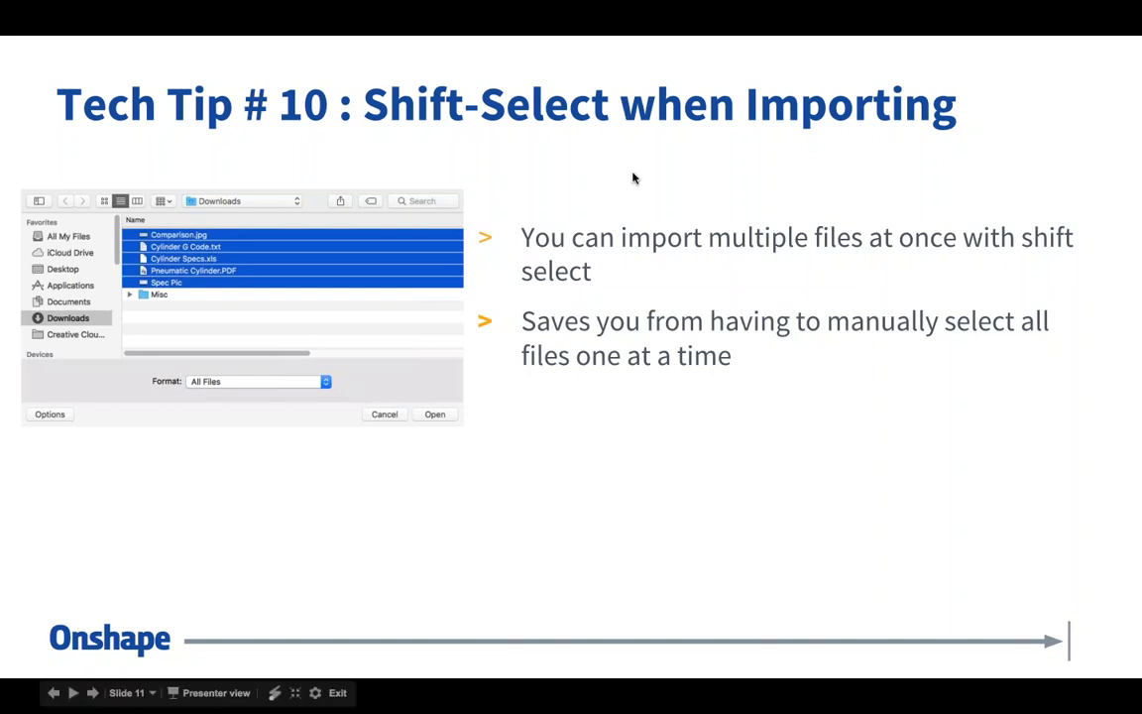
key(Escape)
click(520, 38)
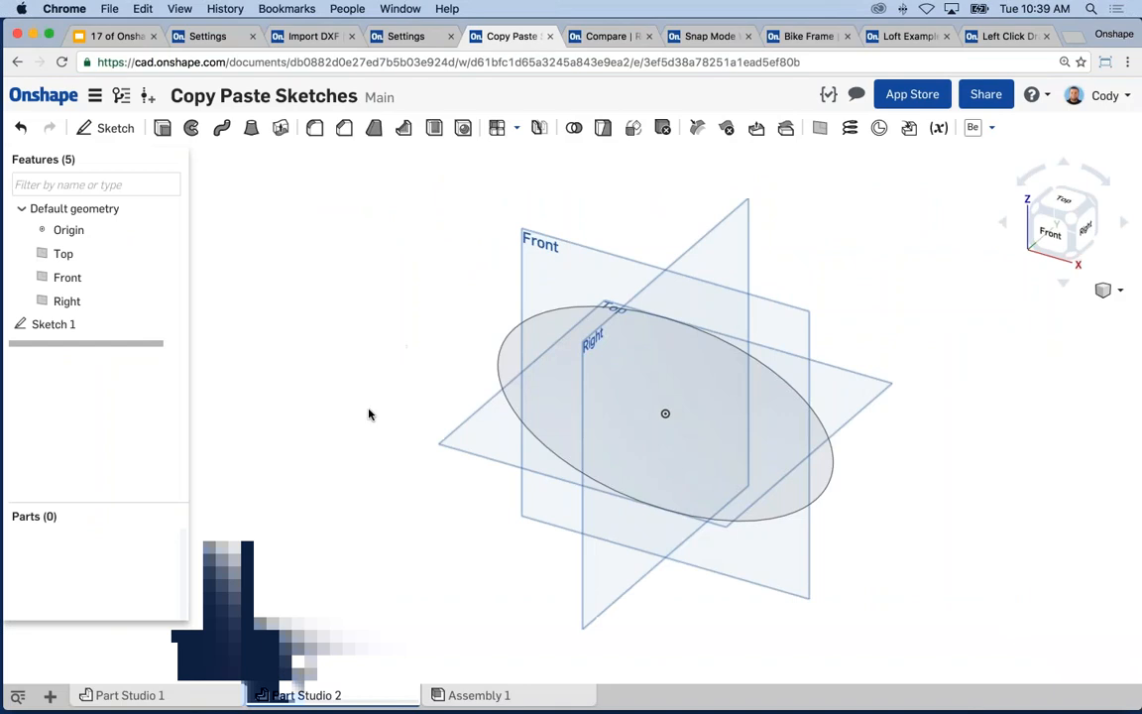
- Import the five Downloads files, Spec Pic through Comparison.jpg, as new tabs in one batch
click(50, 696)
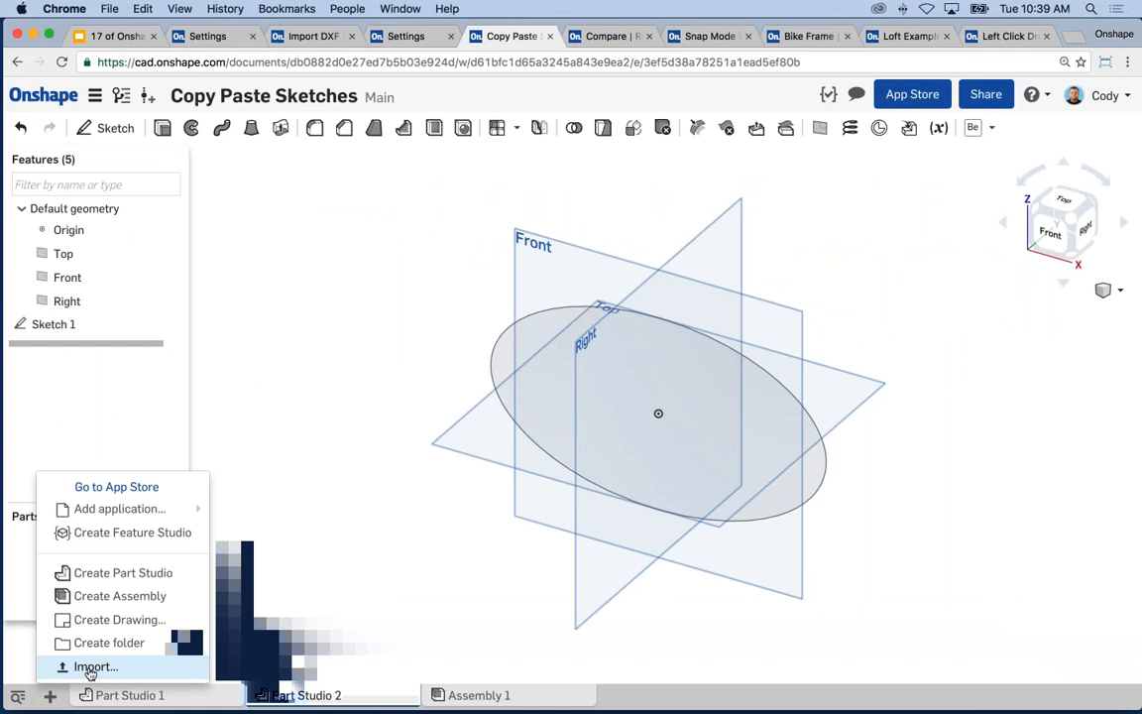
click(90, 668)
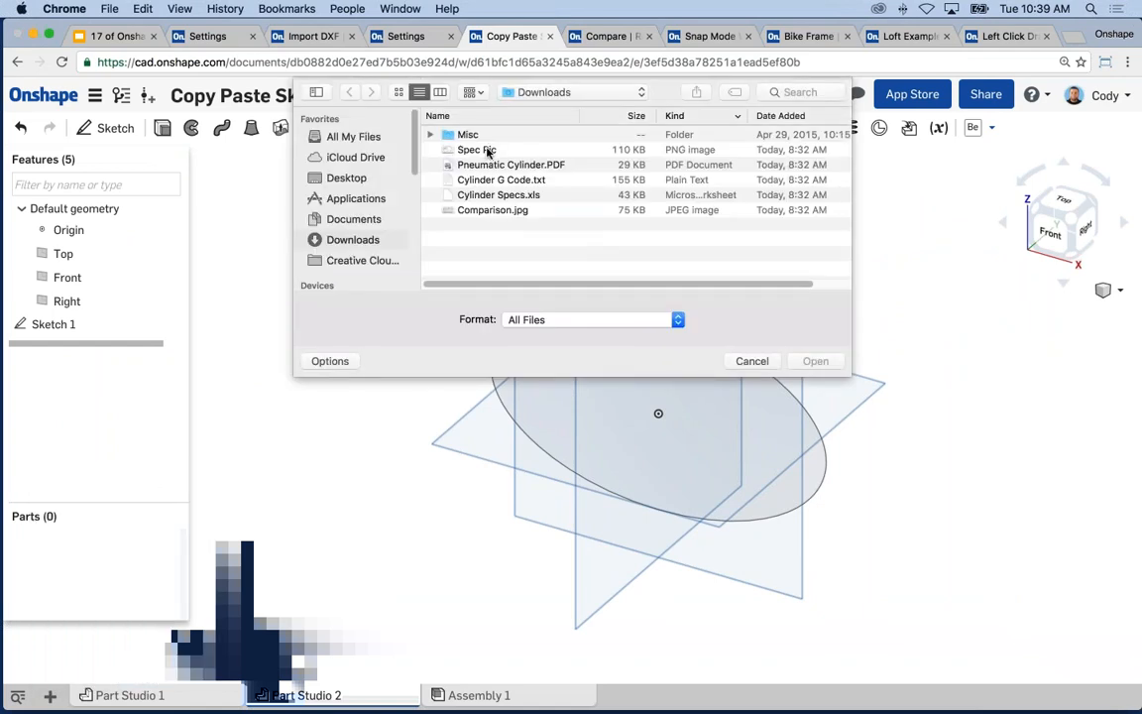
click(487, 151)
shift+click(507, 210)
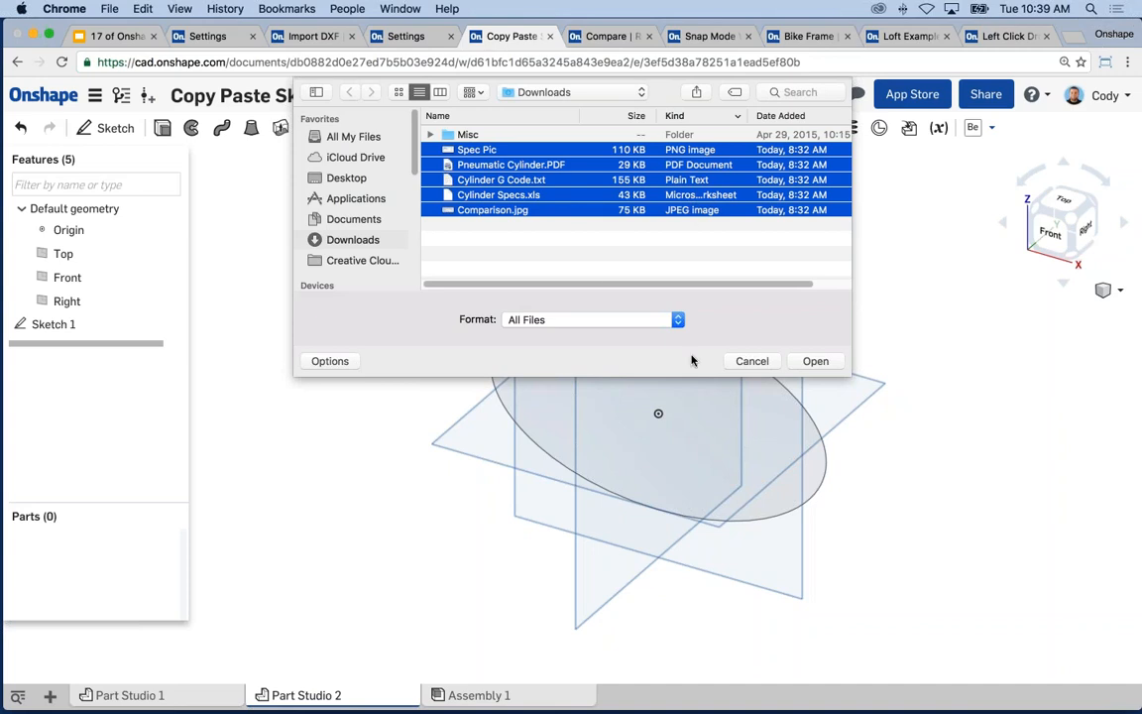
click(813, 361)
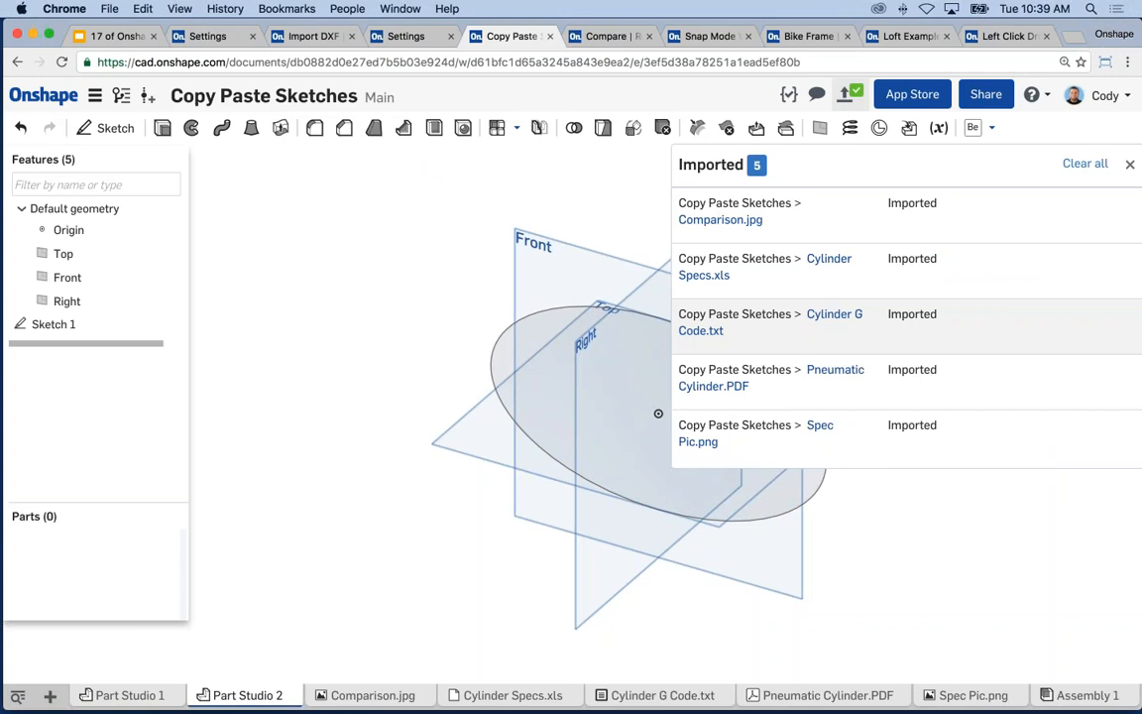
- Dismiss the Imported files panel and adjust the view of the Part Studio 2 ellipse sketch
click(1129, 164)
middle_drag(657, 356, 642, 353)
scroll(642, 361, up, 2)
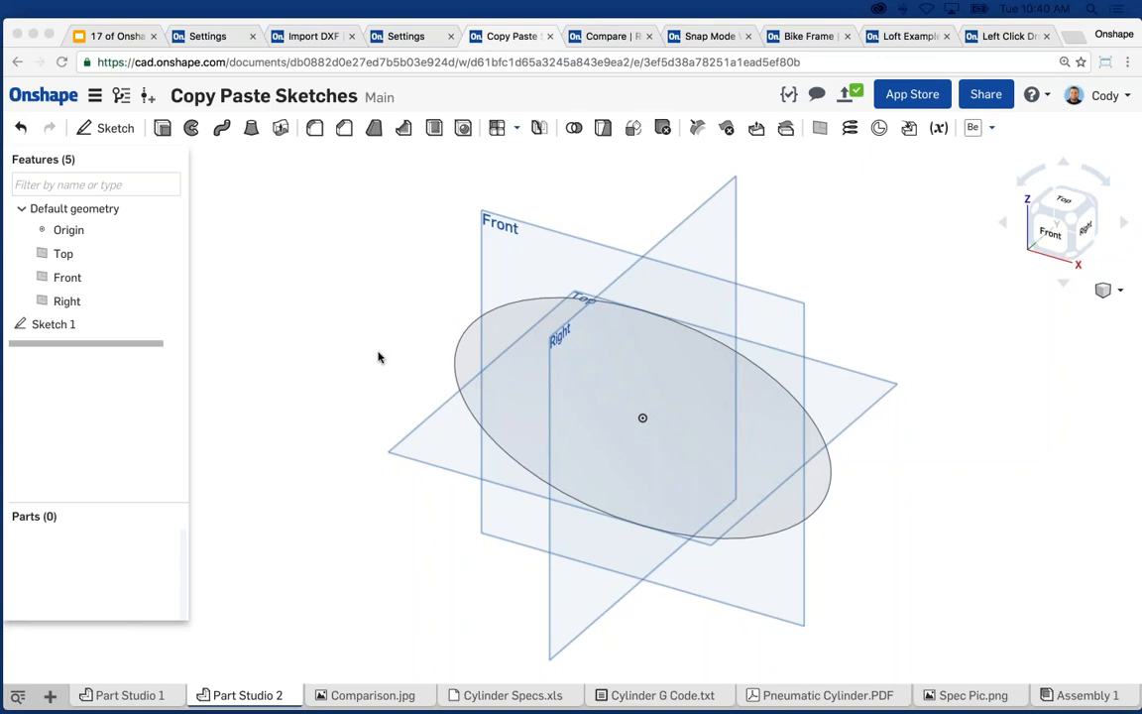
click(429, 347)
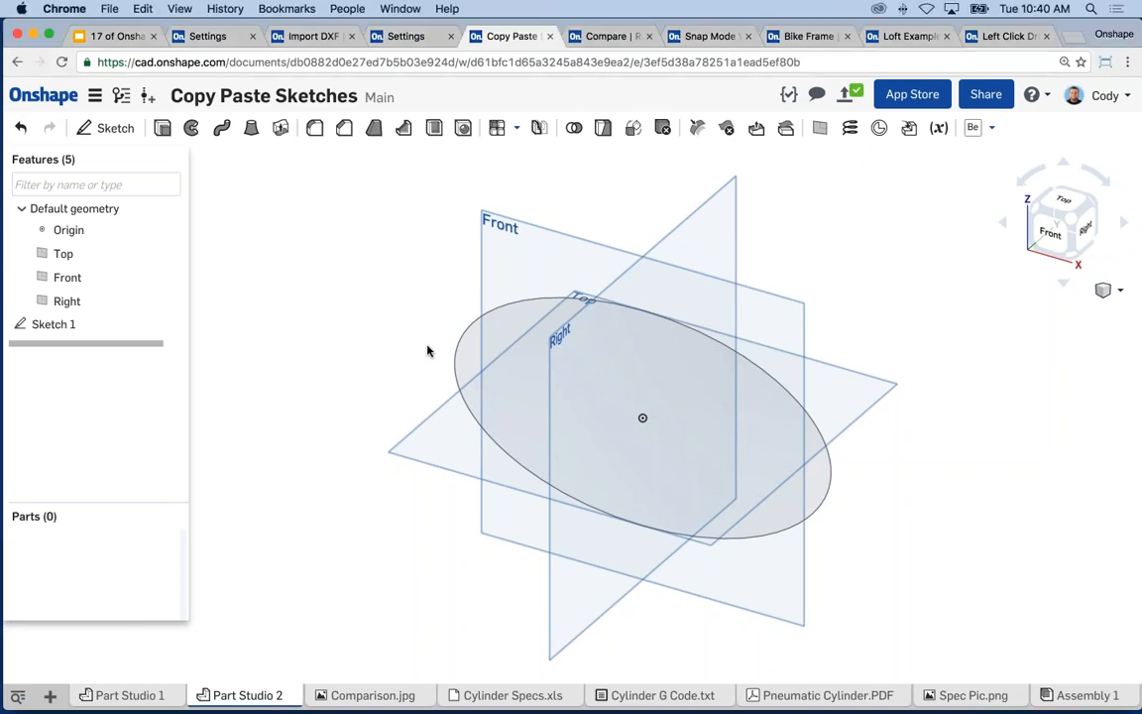
- Present the tips deck to slide 12 (Roll to Here/Roll to End), then return to Bike Frame
click(127, 36)
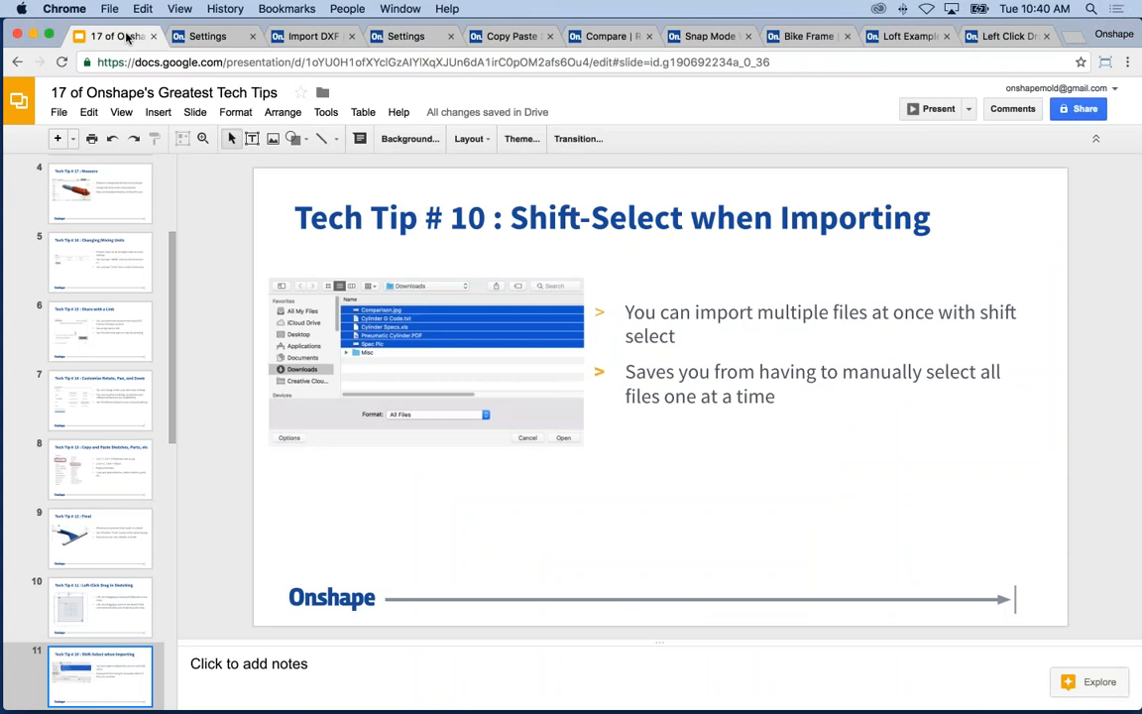
click(935, 110)
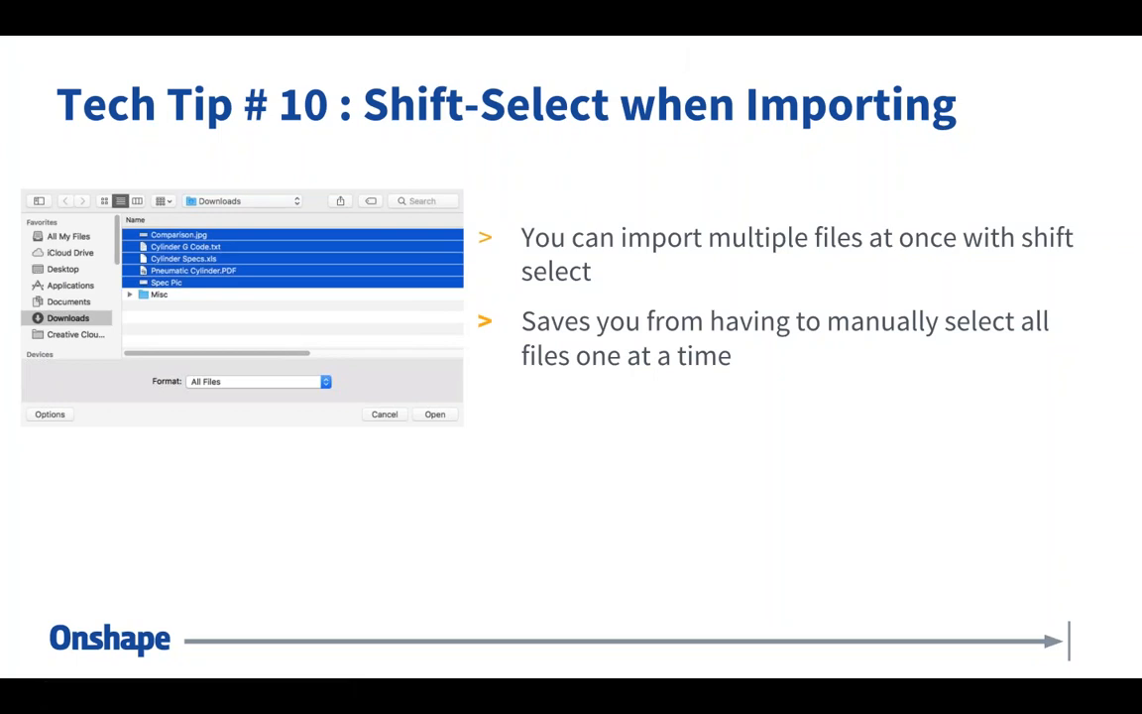
key(Right)
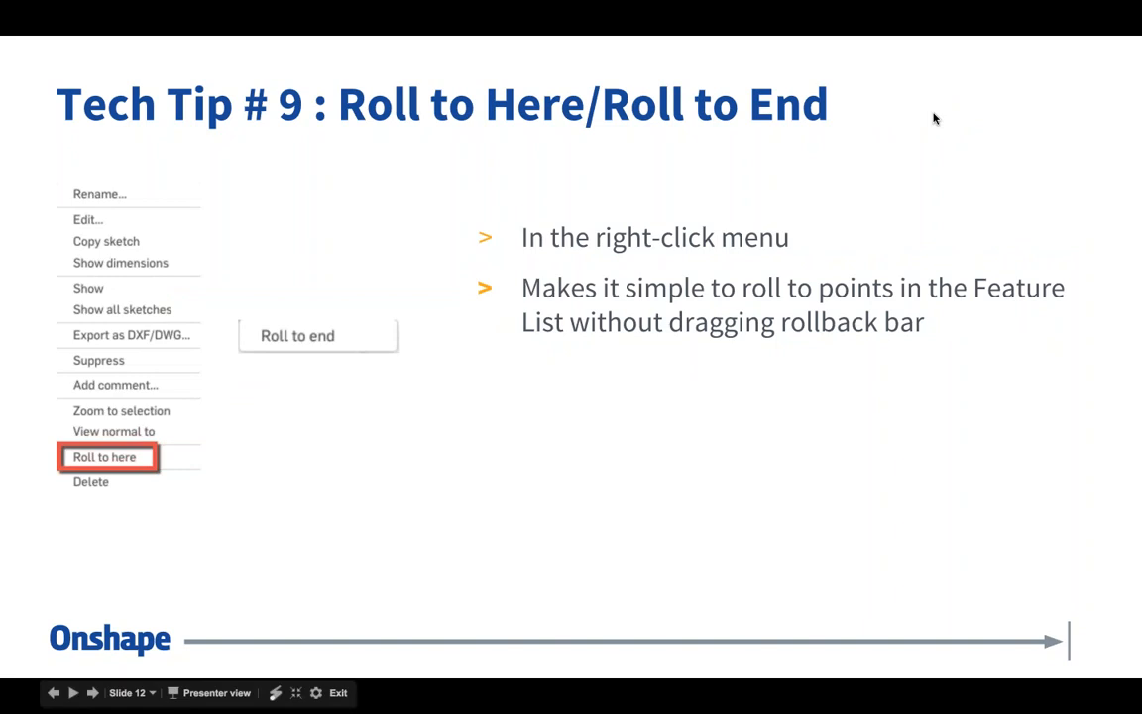
key(Escape)
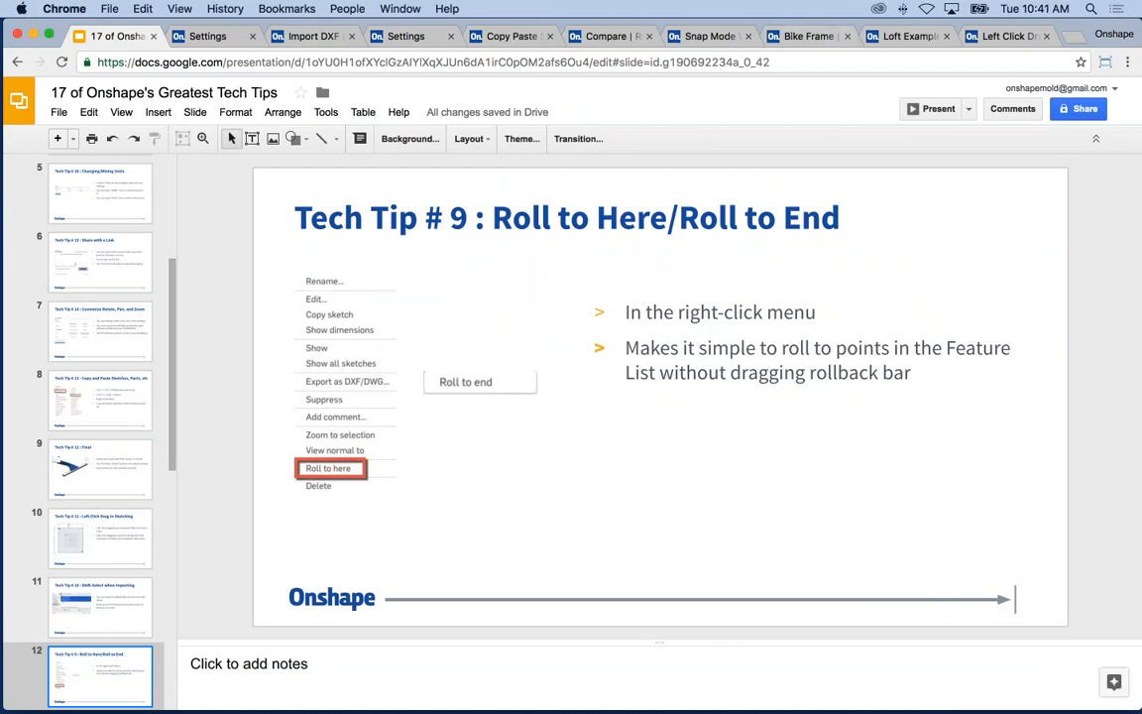
click(801, 36)
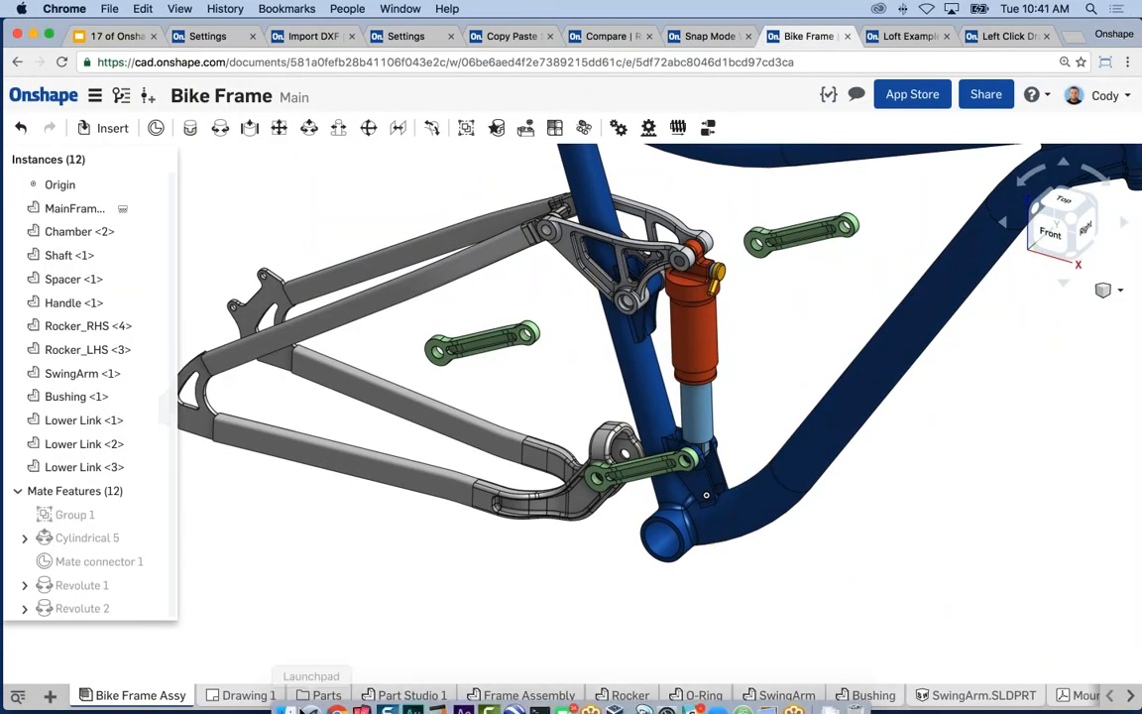
- Open the Fox RP23 part studio from the Parts folder and briefly drag its rollback bar
click(321, 697)
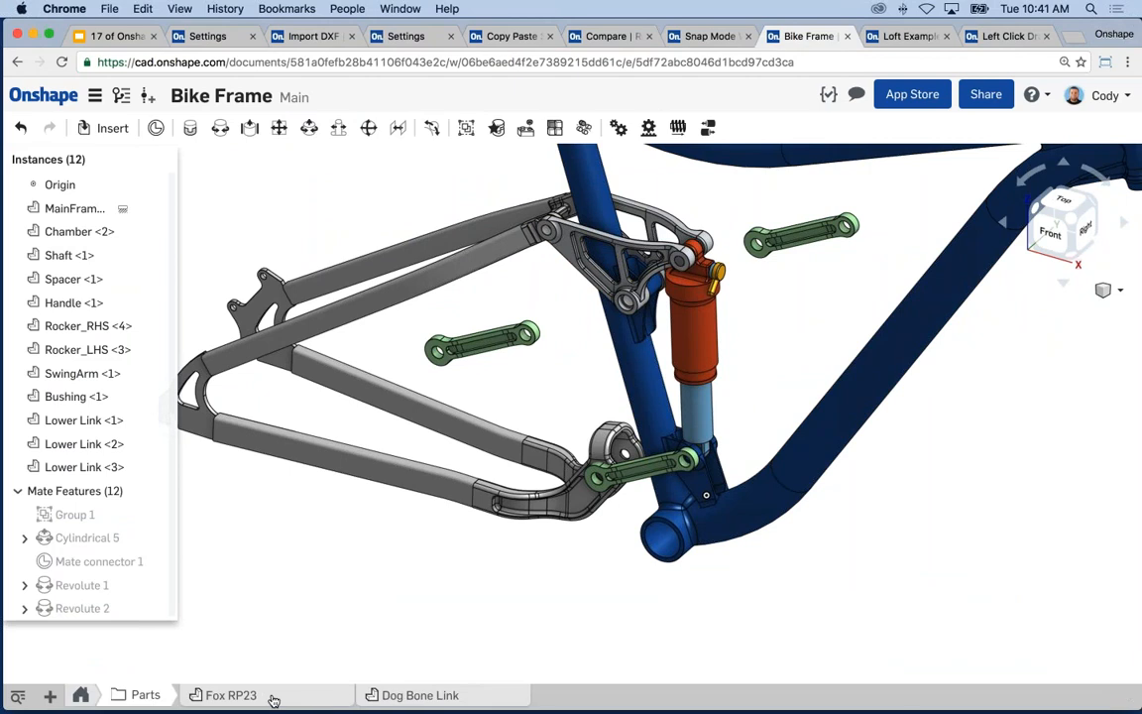
click(273, 697)
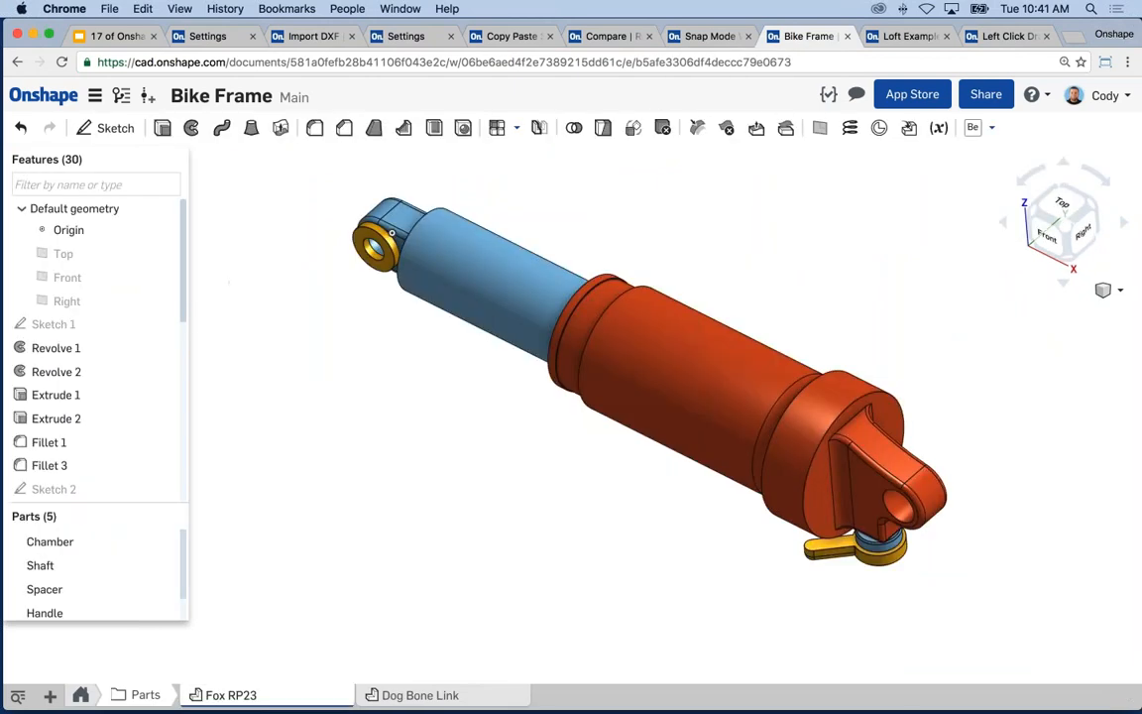
scroll(180, 416, down, 10)
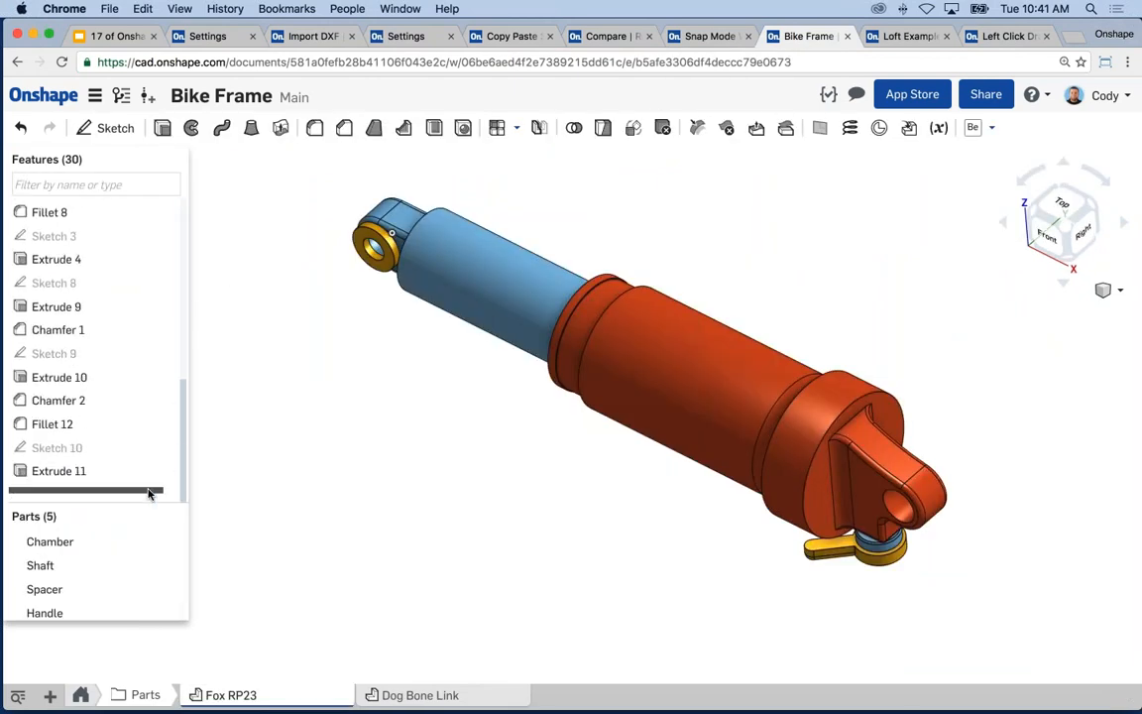
mouse_move(161, 489)
mouse_down()
mouse_move(161, 349)
mouse_move(158, 501)
mouse_up()
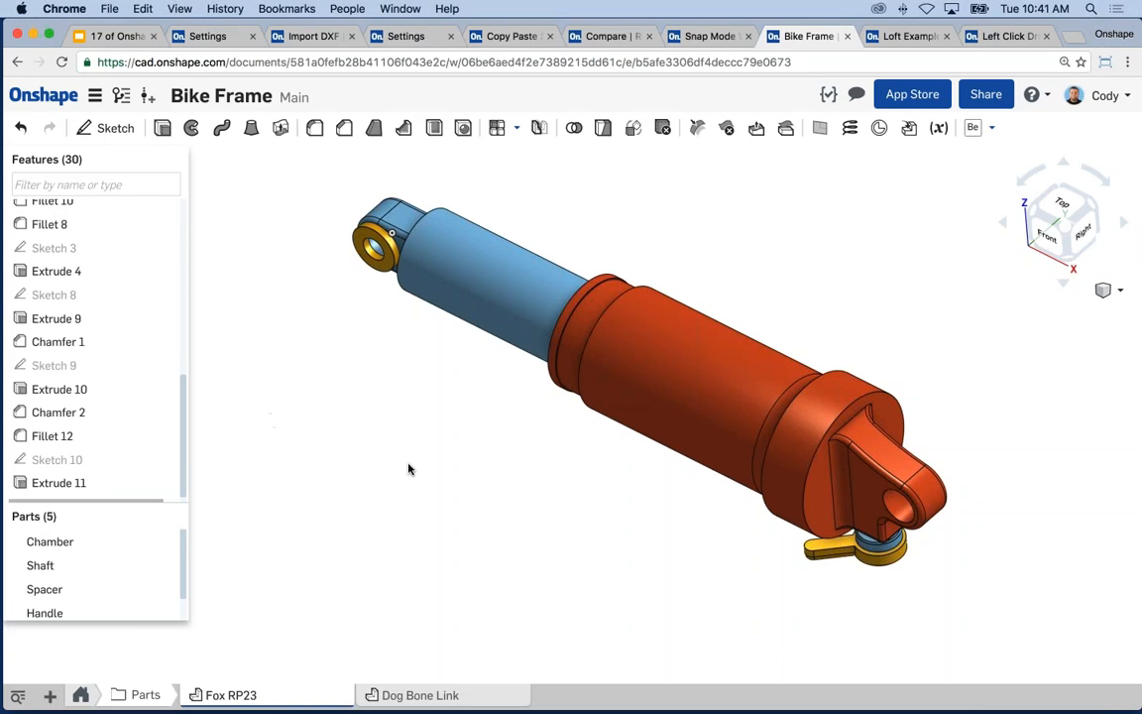
scroll(417, 469, down, 1)
middle_drag(608, 486, 595, 502)
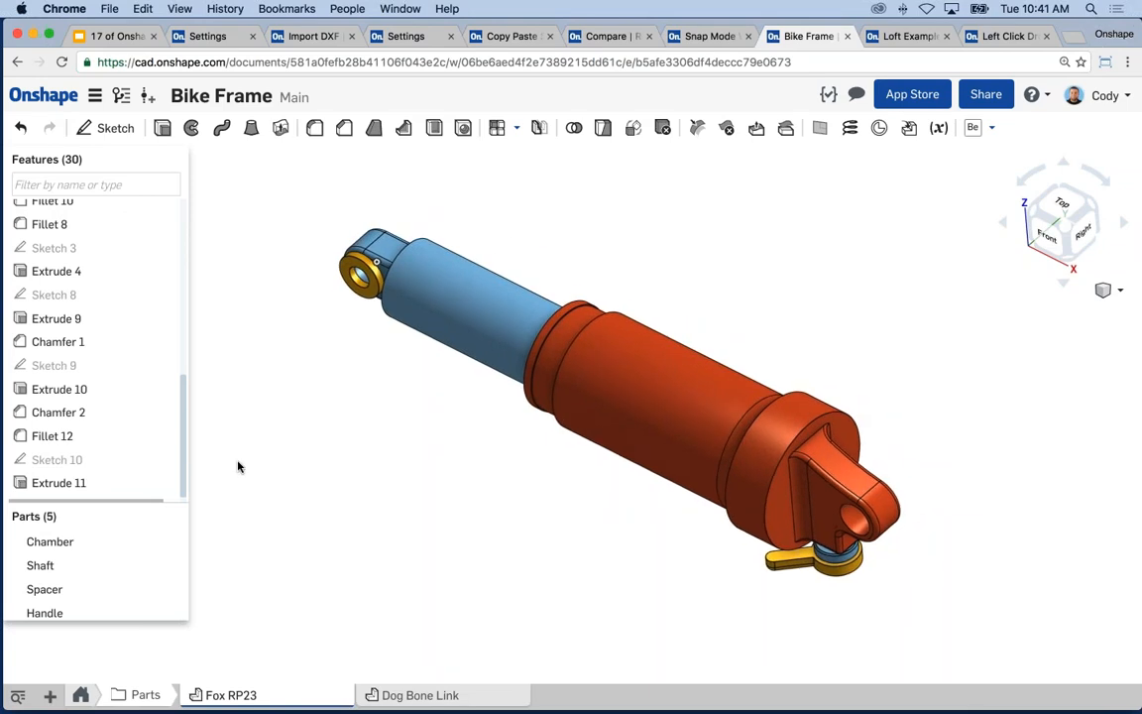
scroll(181, 456, down, 1)
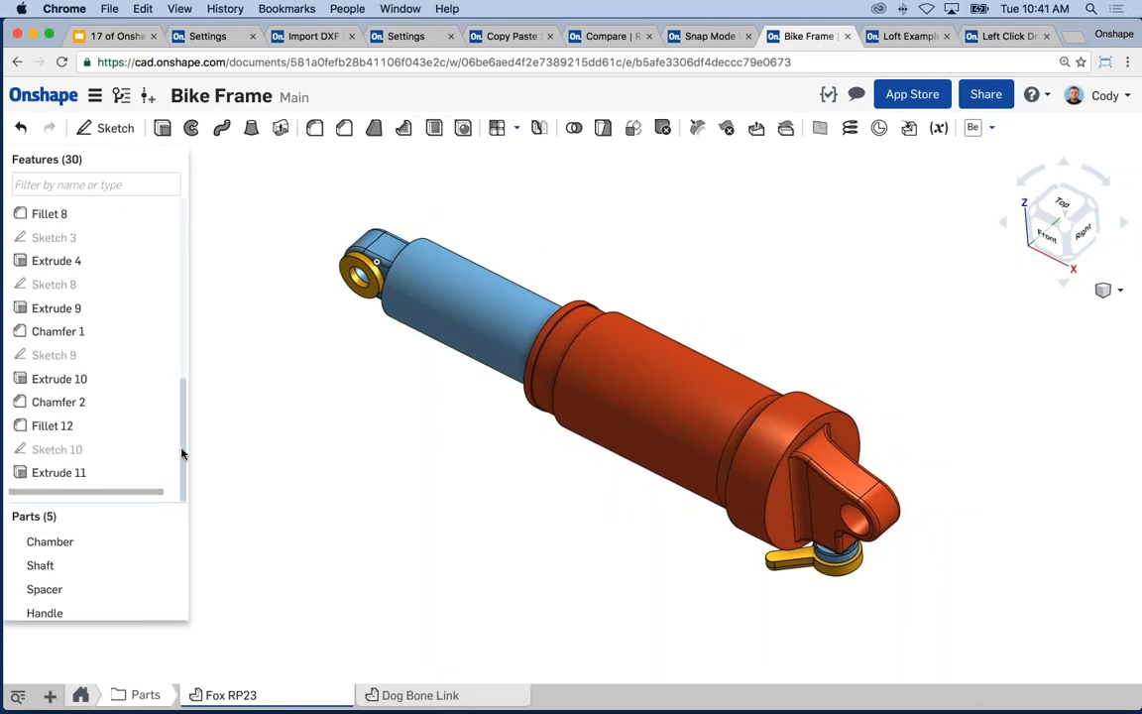
drag(181, 454, 186, 360)
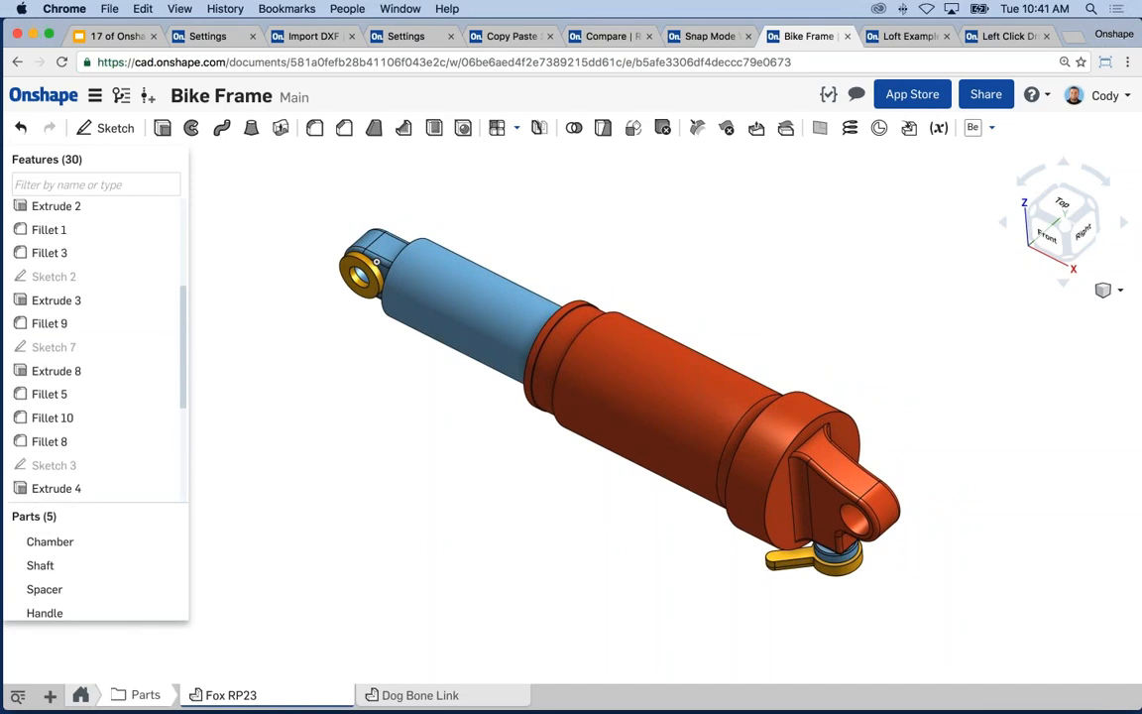
- Roll the Fox RP23 history to Extrude 3, back to the end, then to Extrude 8 and Fillet 8
right_click(93, 304)
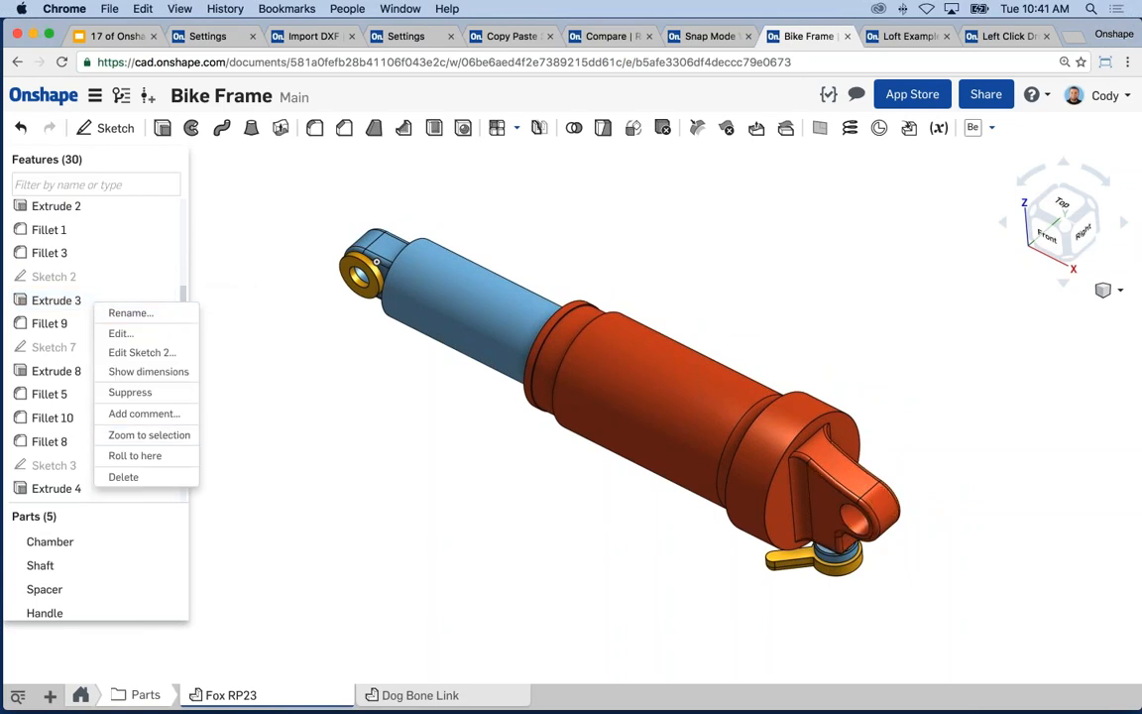
click(135, 455)
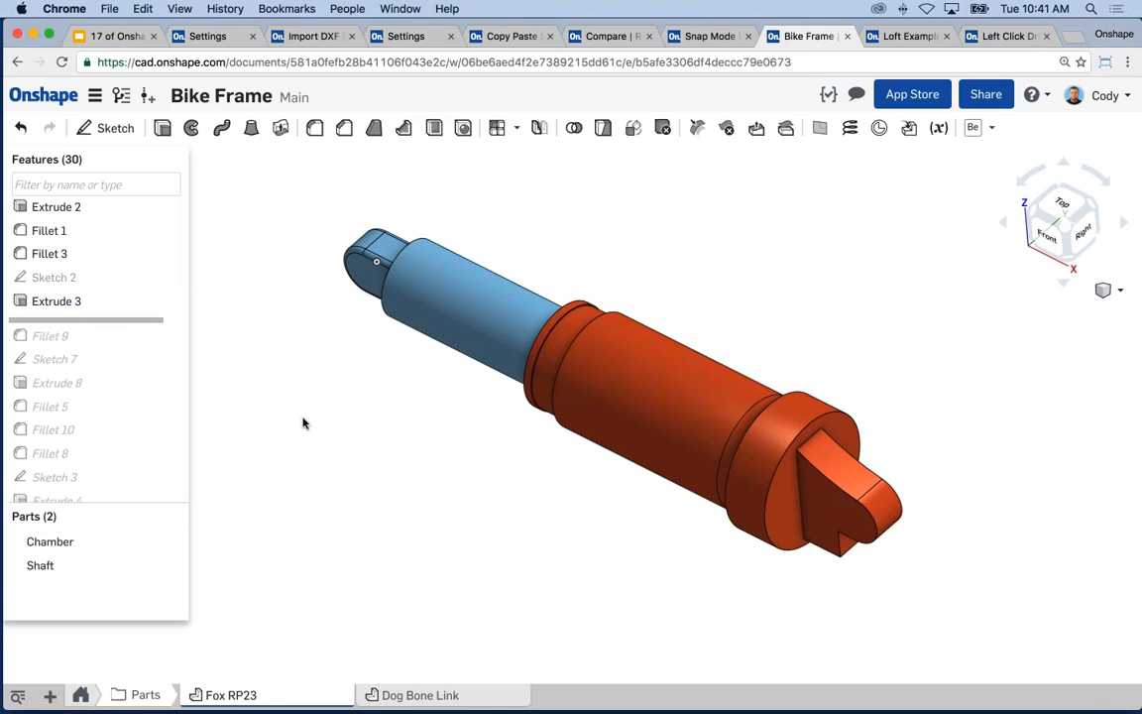
right_click(105, 320)
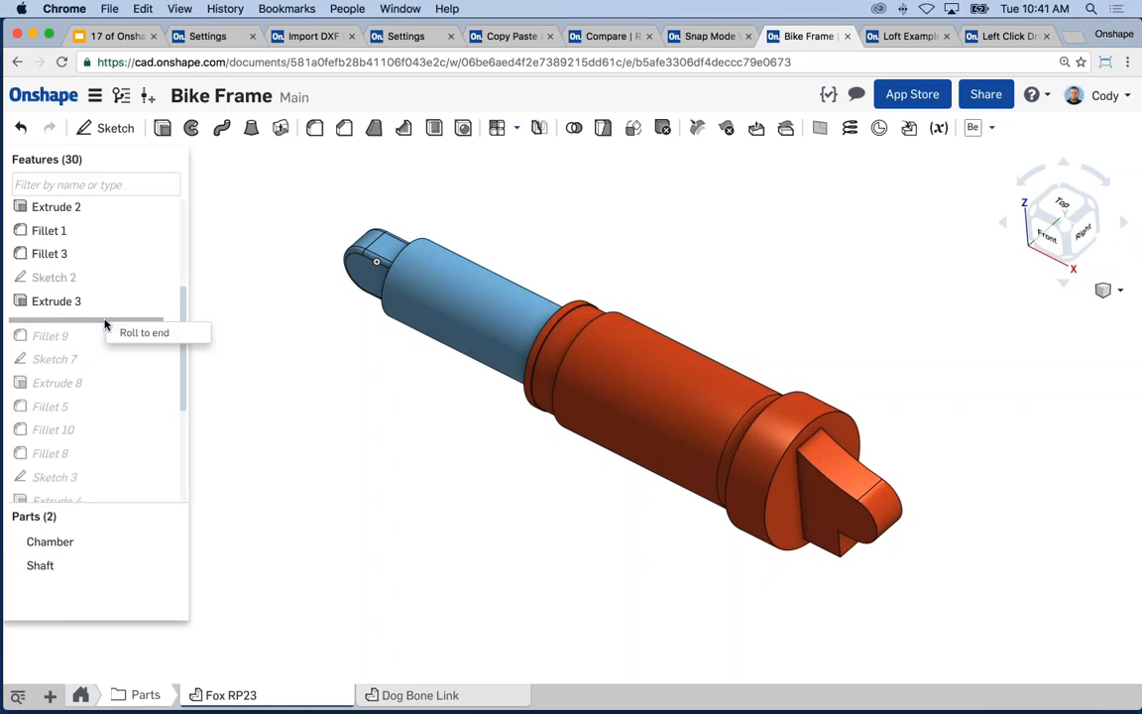
click(136, 332)
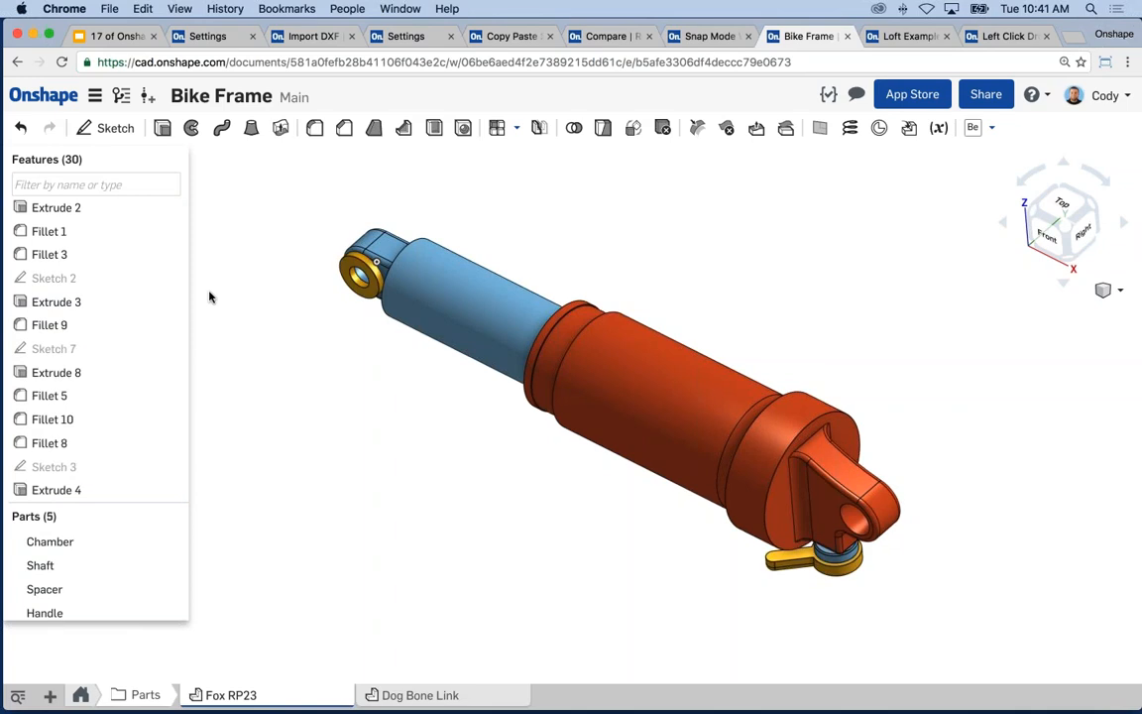
right_click(83, 373)
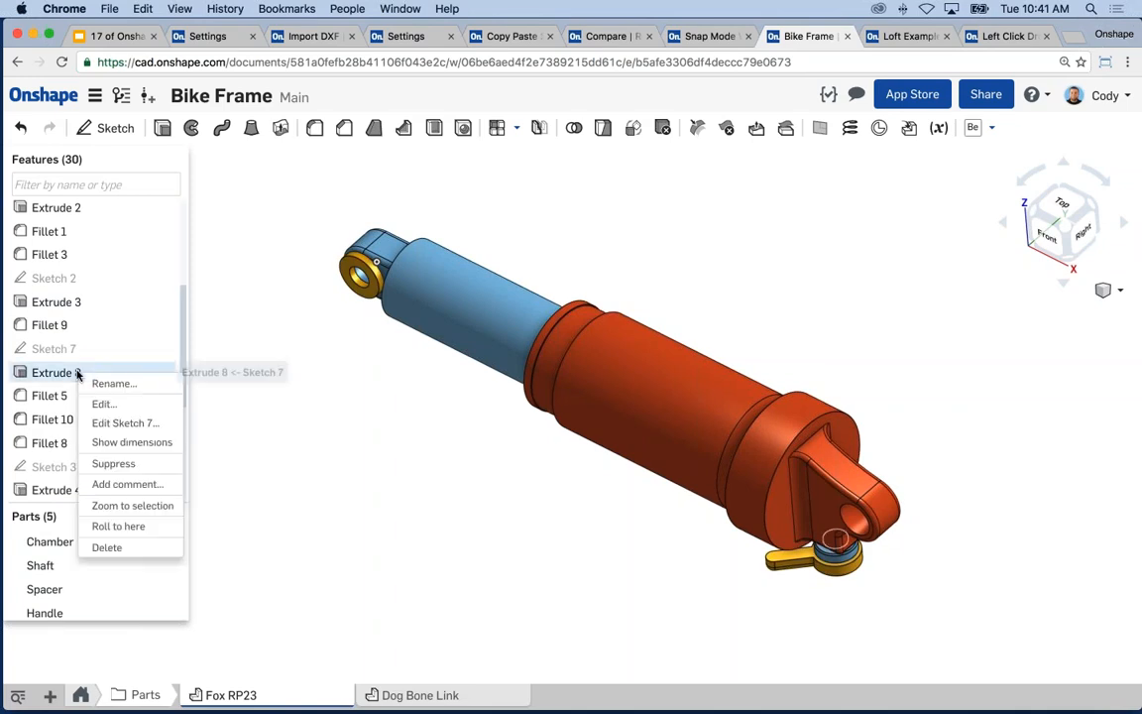
click(118, 526)
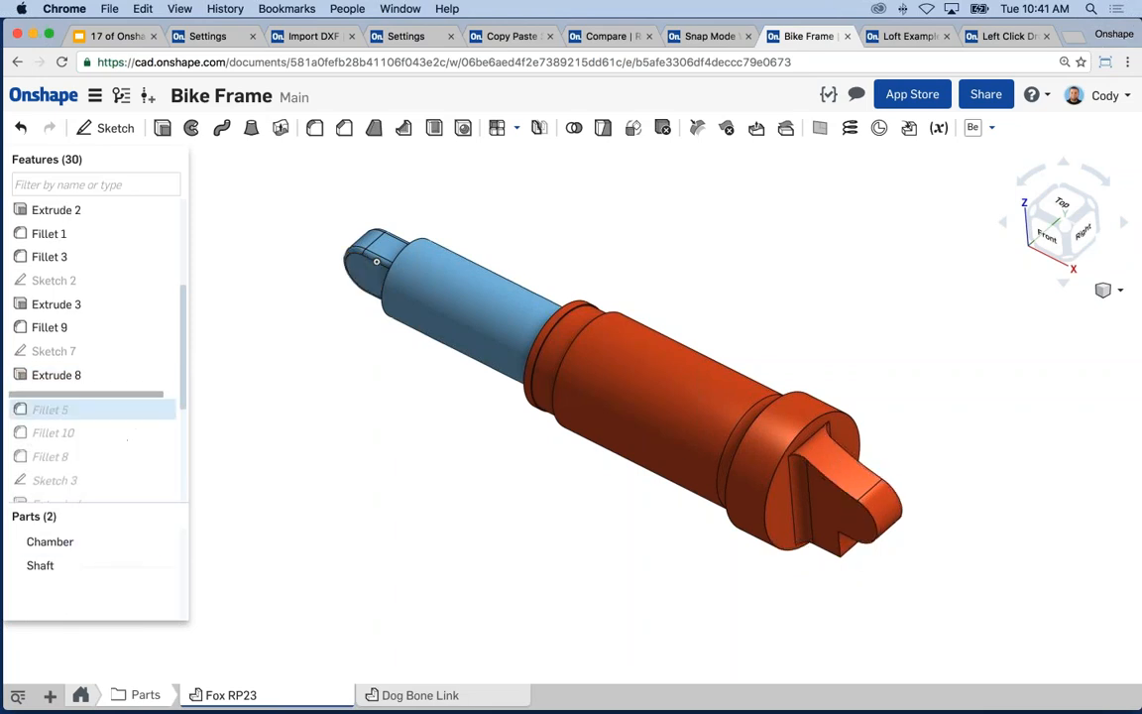
right_click(75, 402)
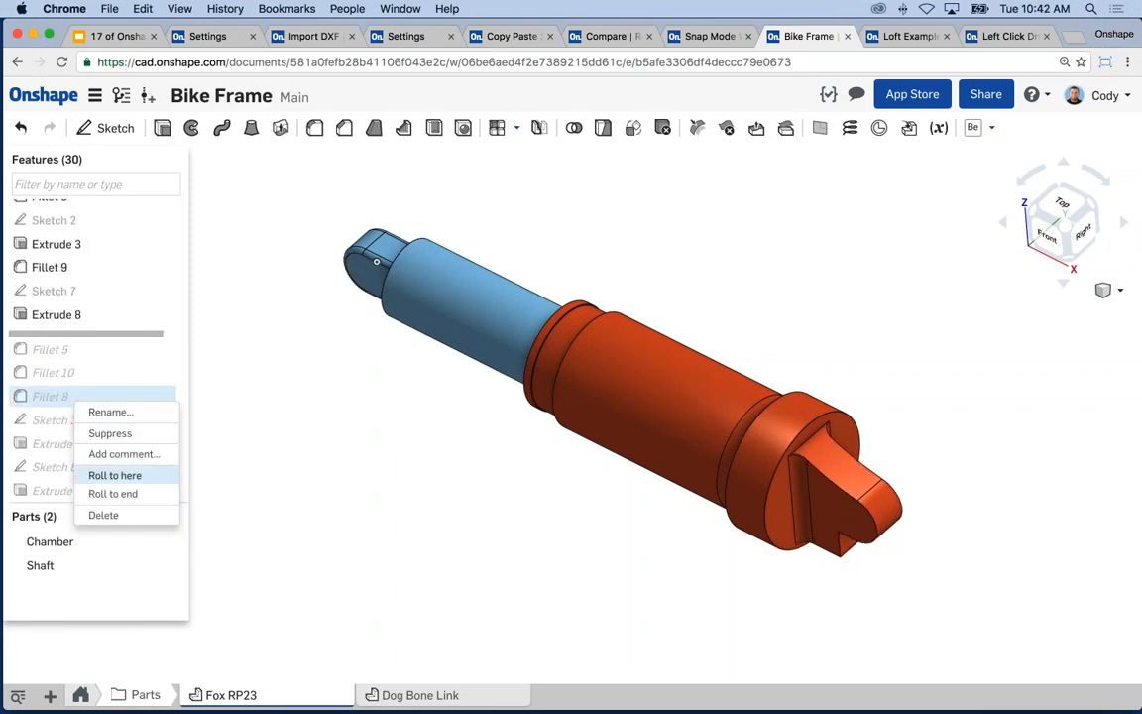
click(118, 477)
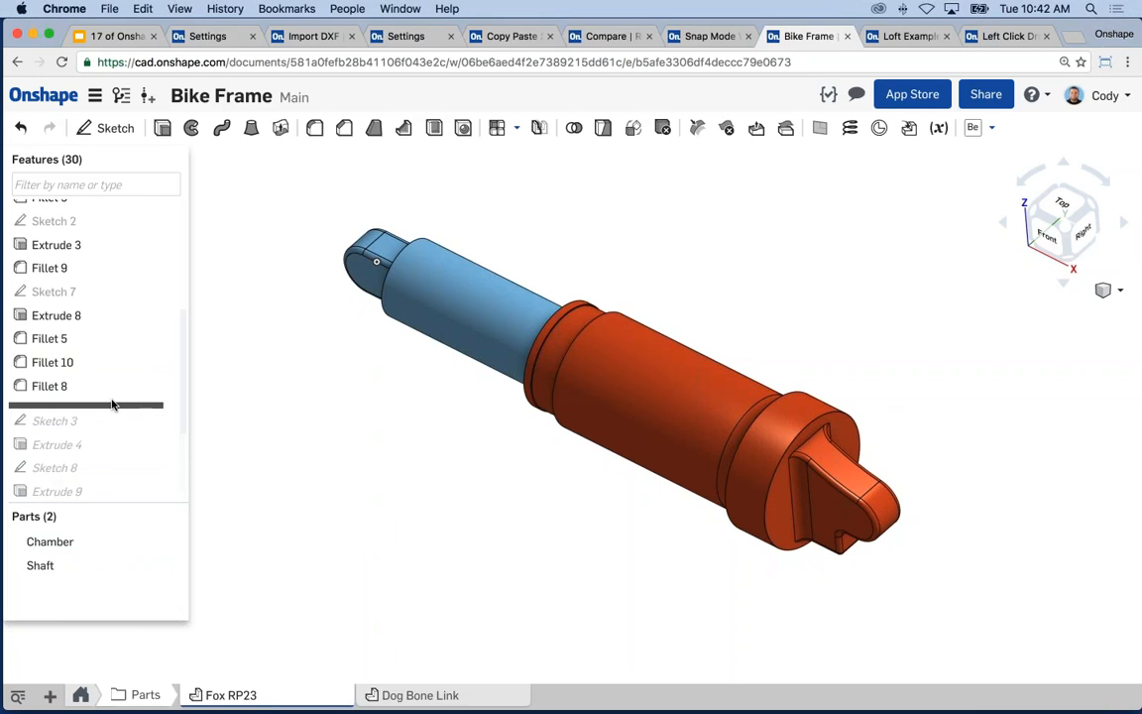
- Roll the history forward to Extrude 4, then all the way to the end
scroll(90, 391, down, 2)
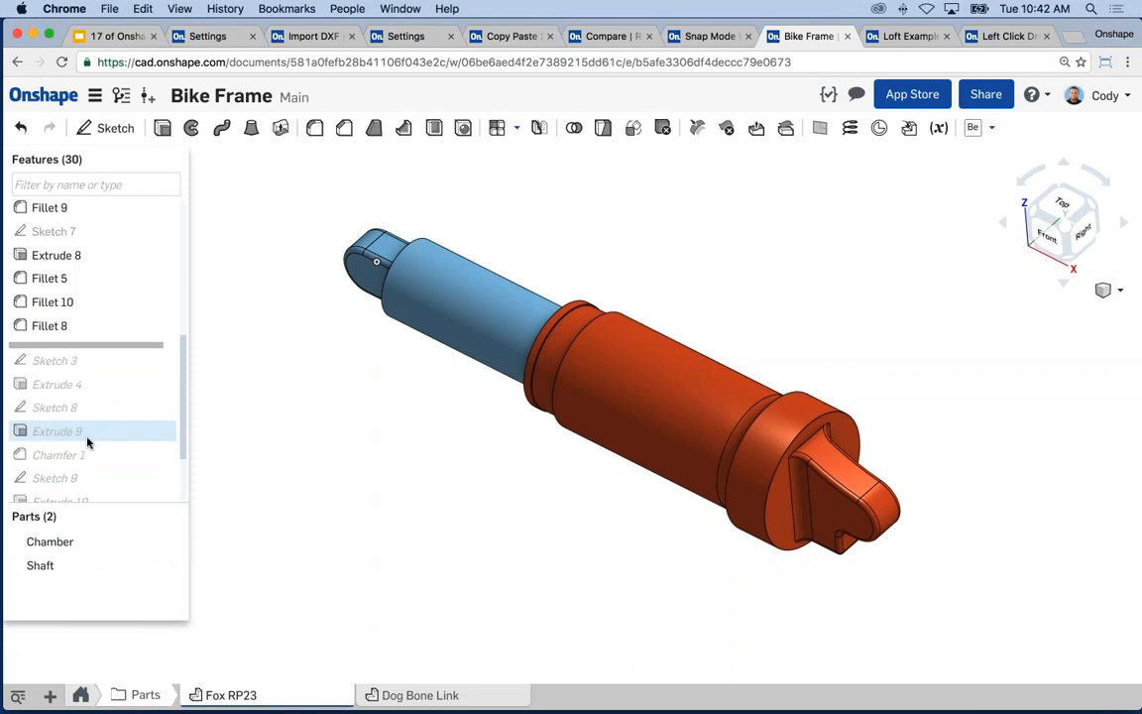
right_click(72, 383)
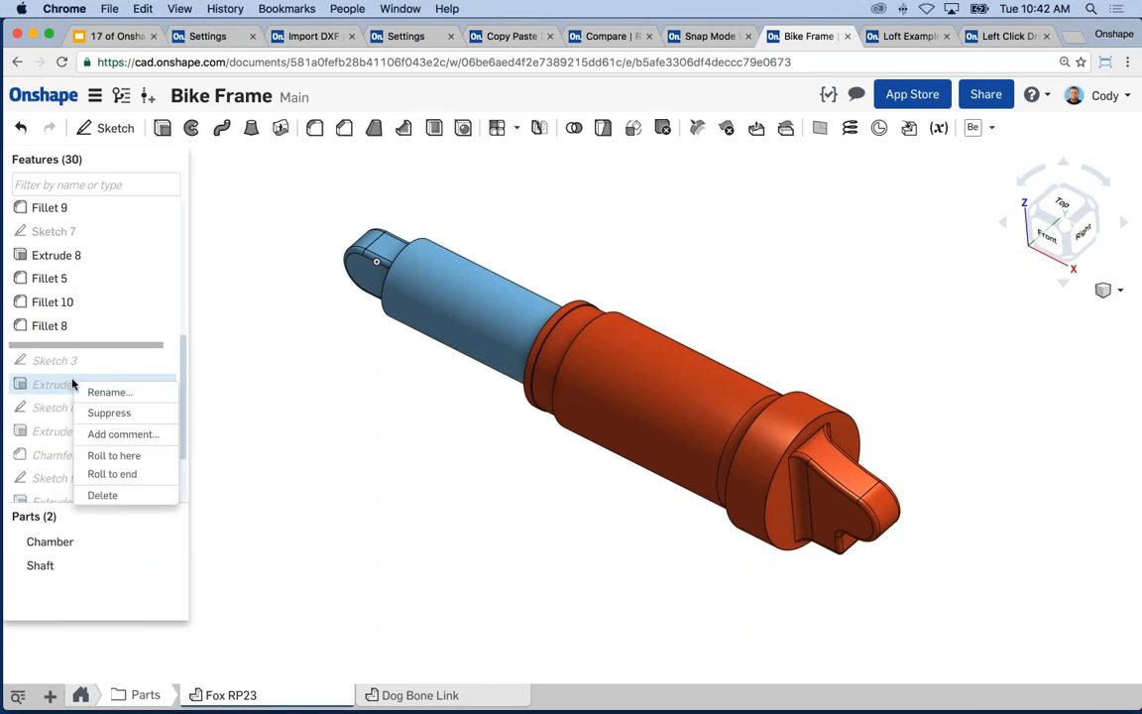
click(114, 455)
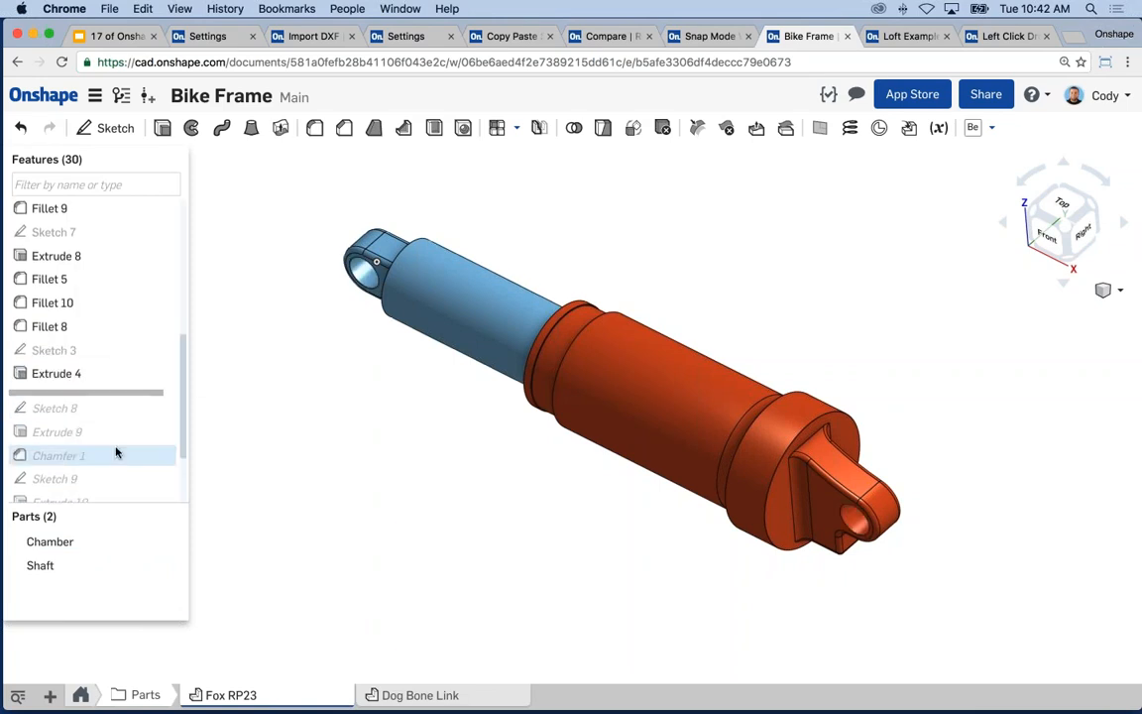
right_click(110, 395)
click(147, 401)
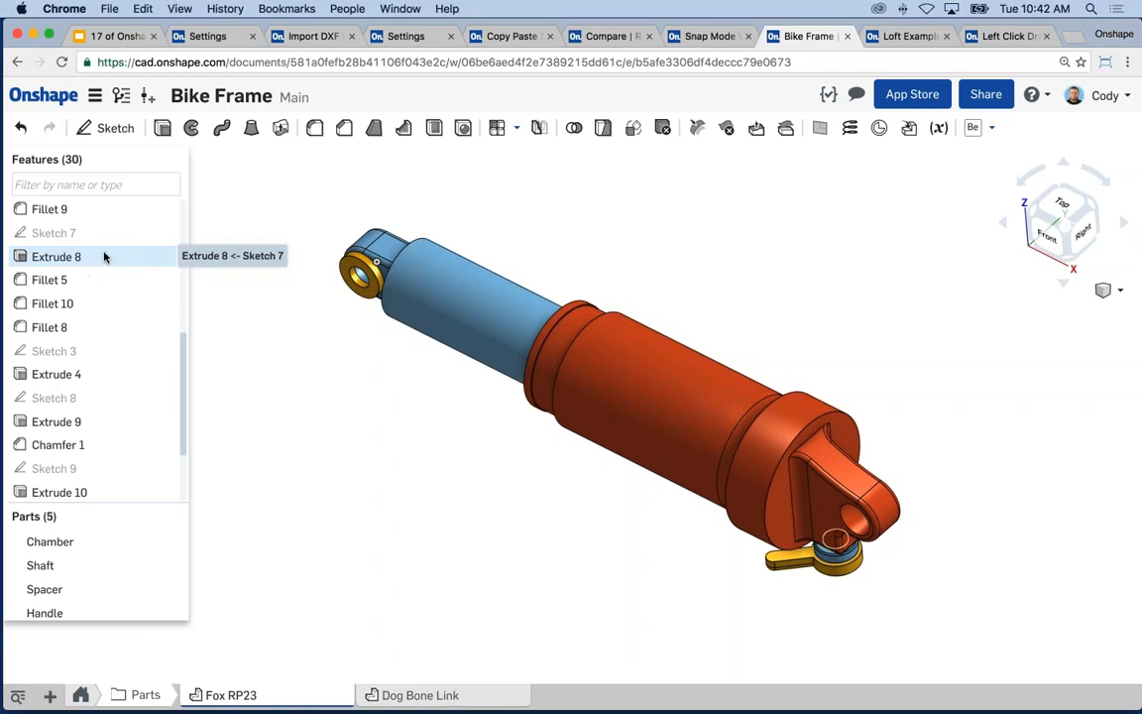
- Present the tips deck and advance to slide 13, Multiple Browser Tabs
click(117, 36)
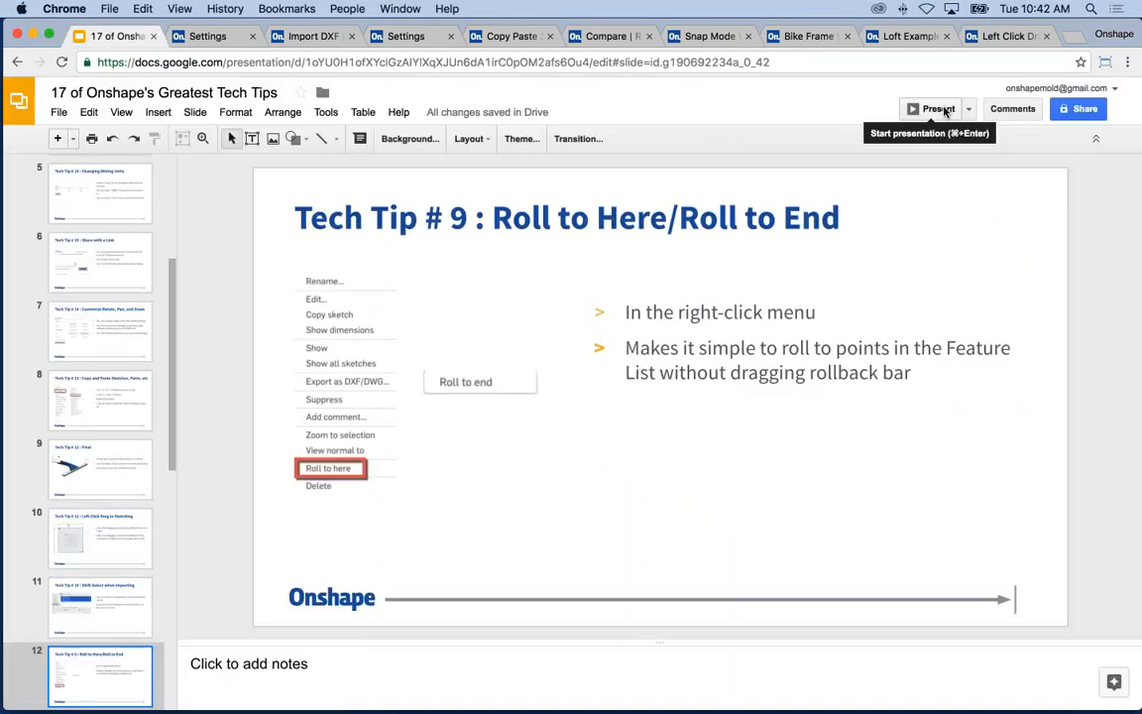
click(942, 110)
key(Right)
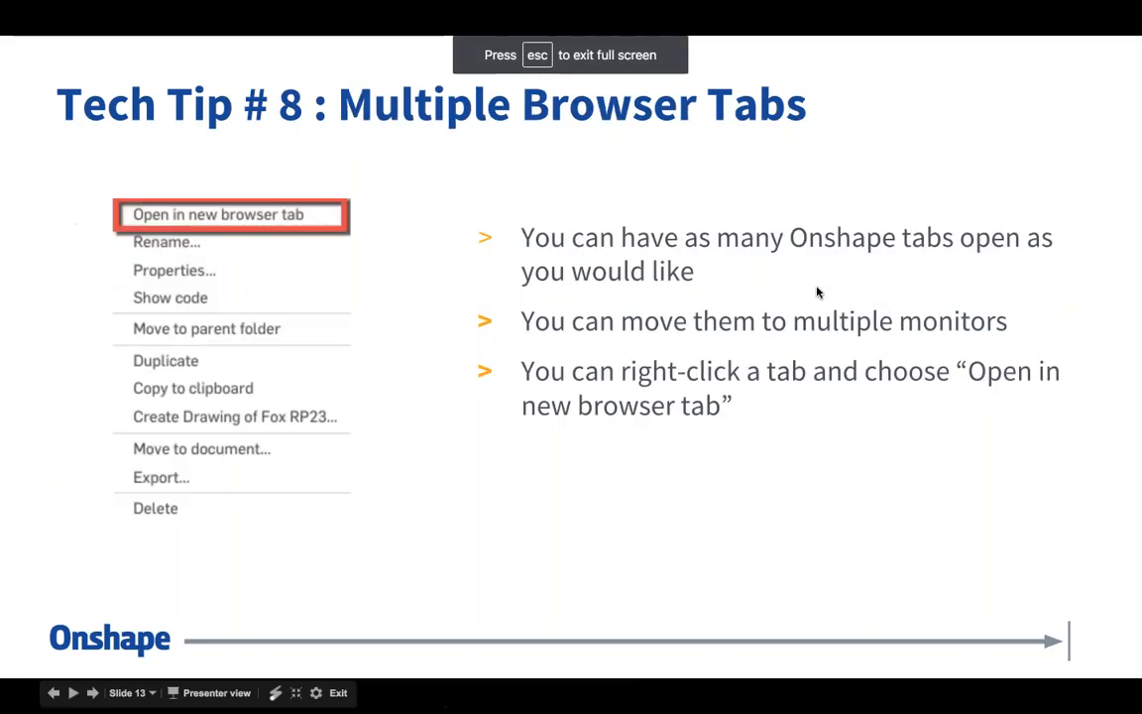
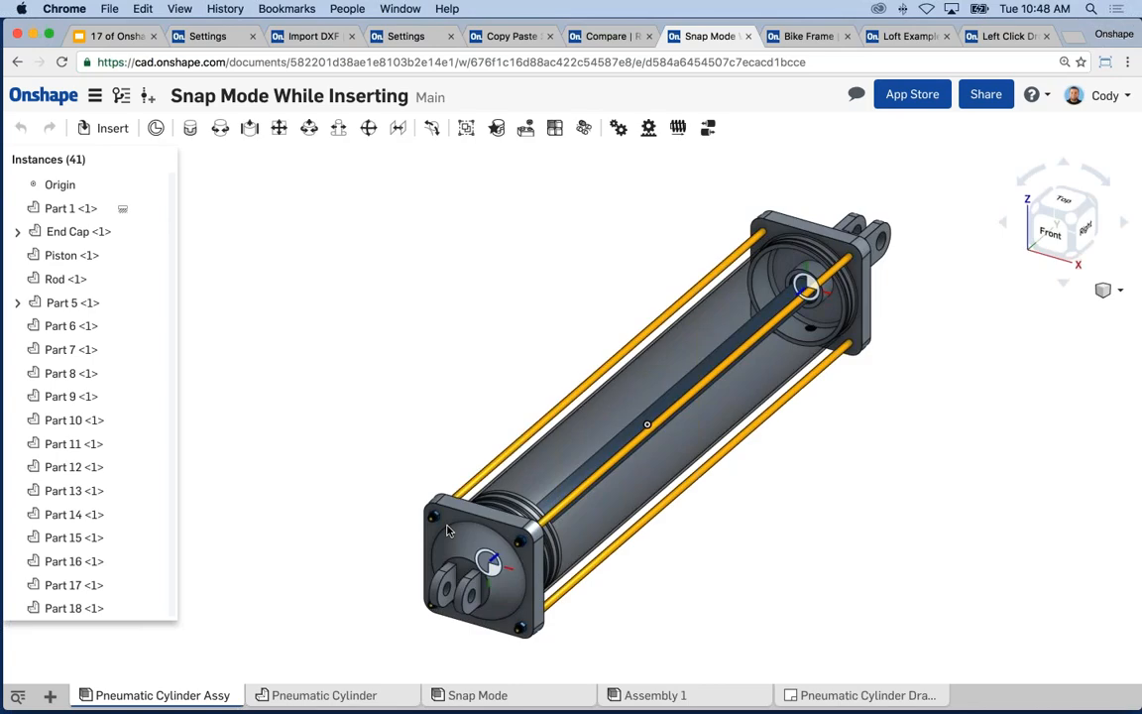
- Select the left end cap and review the mate connectors in the Pneumatic Cylinder Part Studio
right_drag(780, 530, 595, 543)
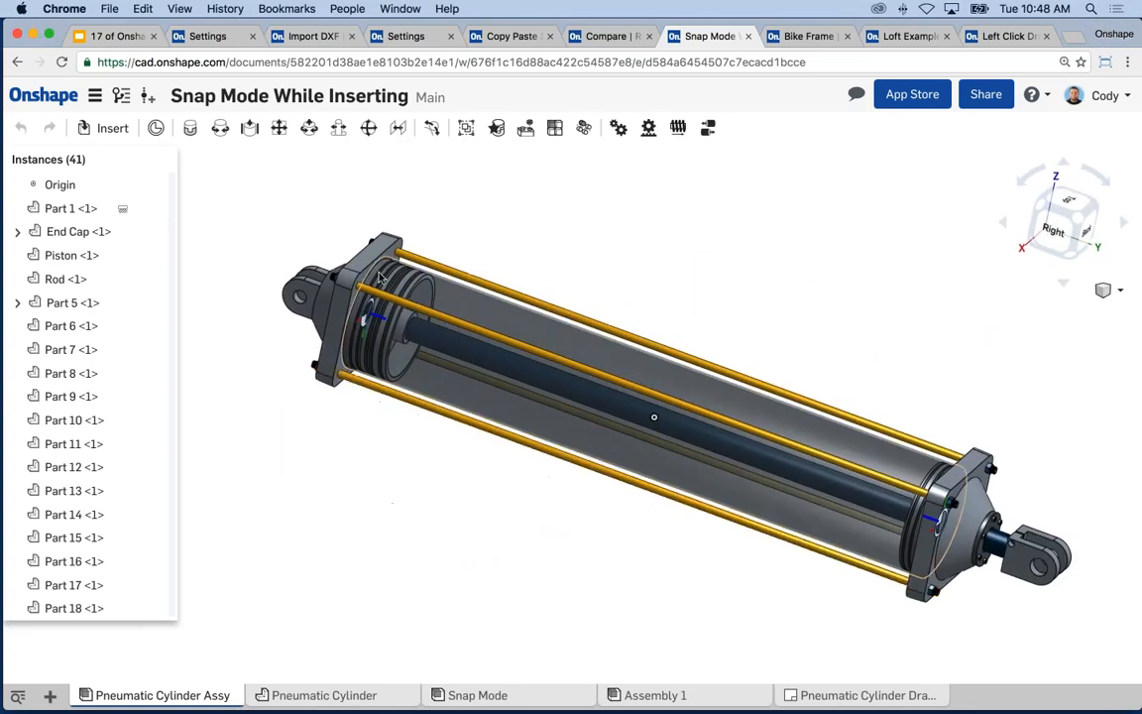
click(367, 260)
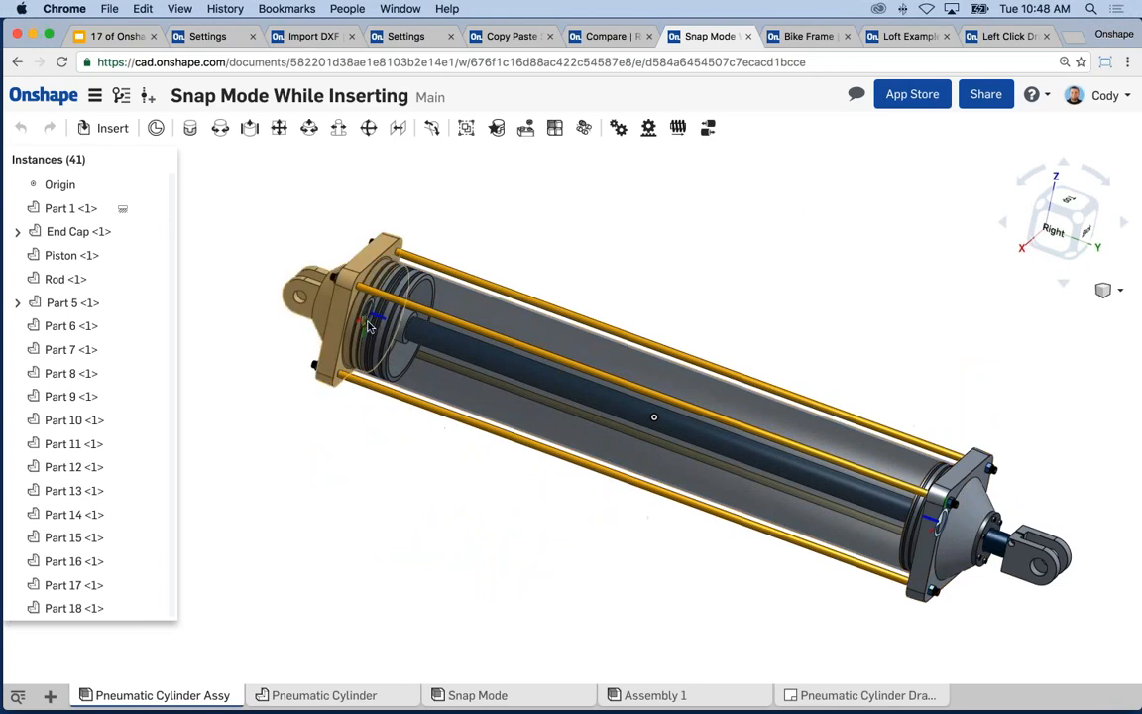
click(332, 694)
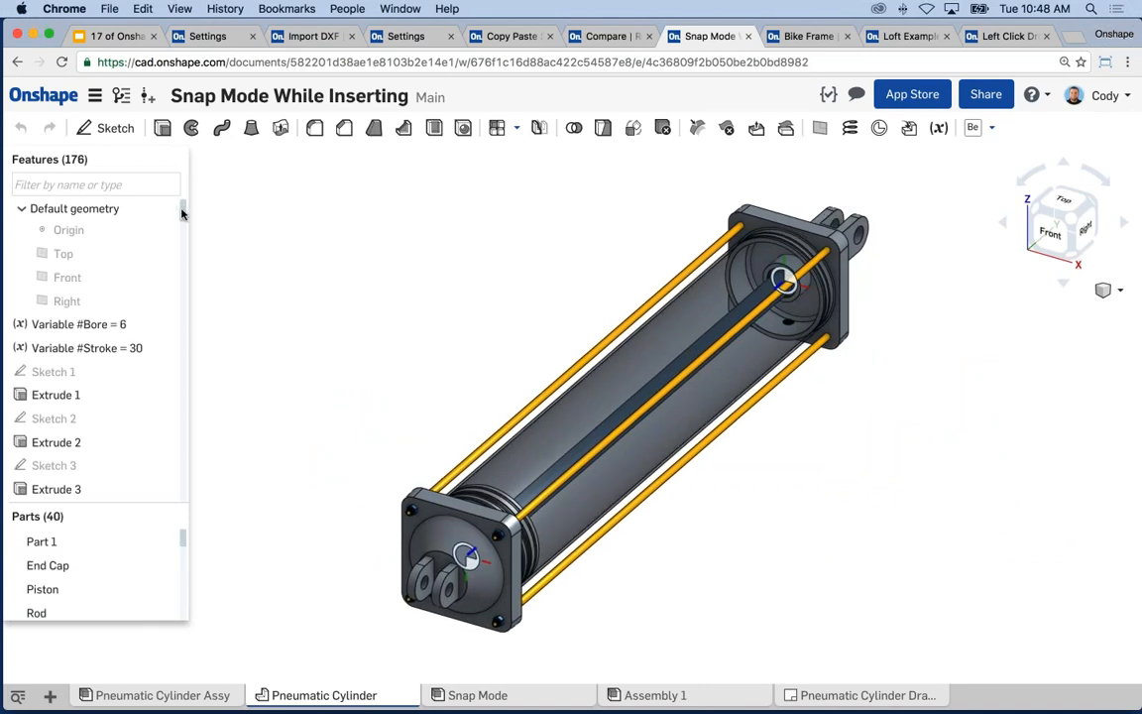
drag(181, 213, 176, 501)
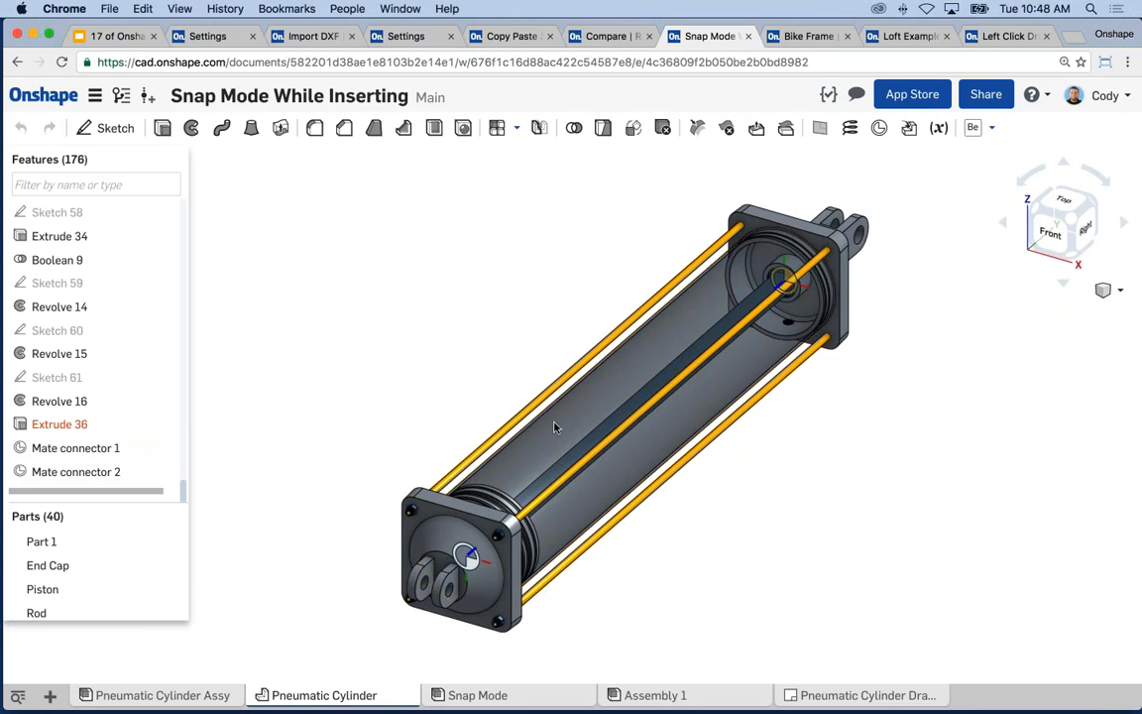
- Open Assembly 1, which holds only the tube Part 1, and view it from below
click(169, 696)
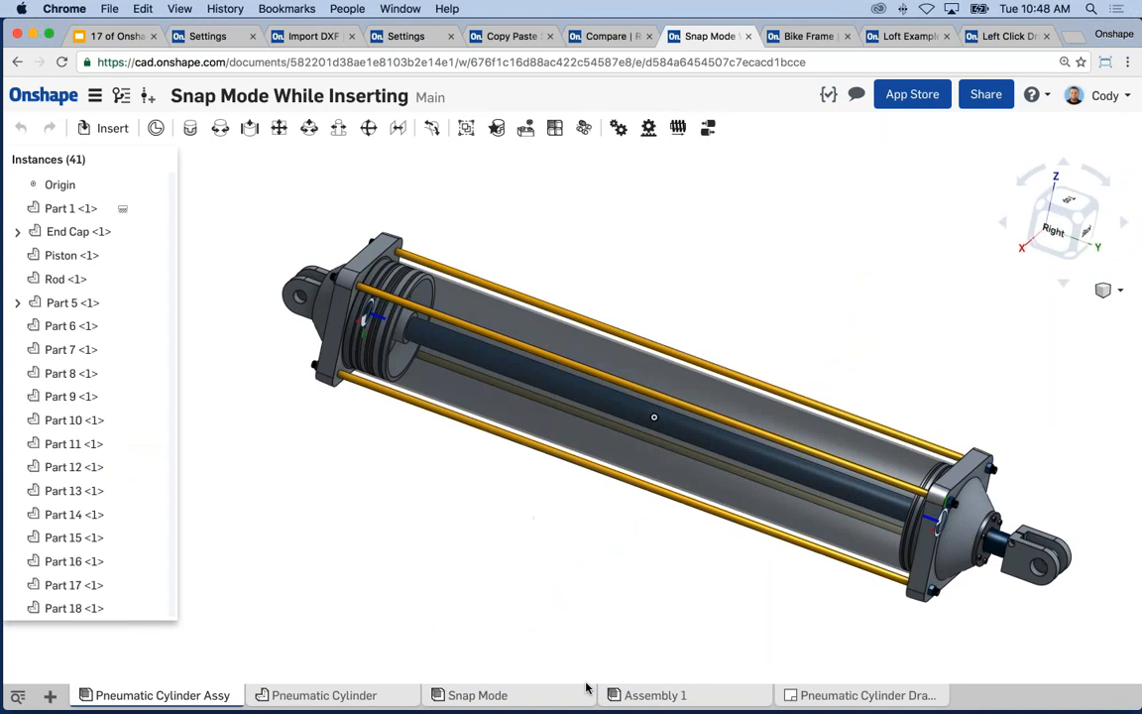
click(634, 694)
right_drag(784, 495, 737, 305)
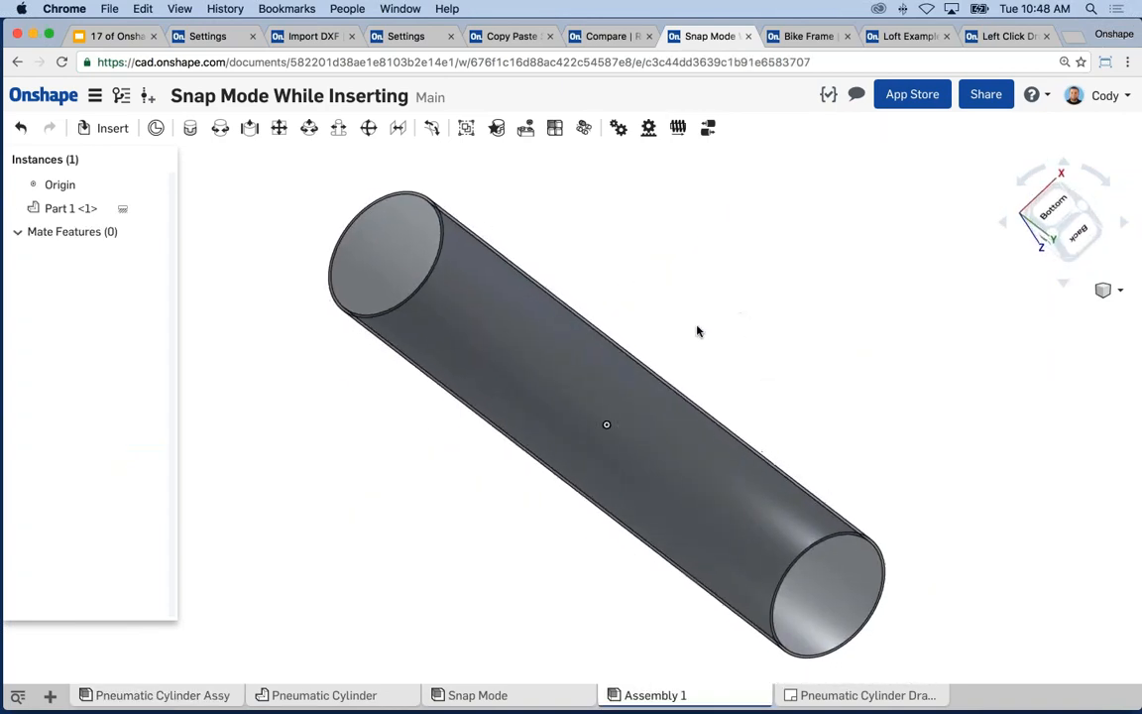
- Reframe the tube and switch on snap mode (Shift+S) in Assembly 1
middle_drag(699, 329, 741, 321)
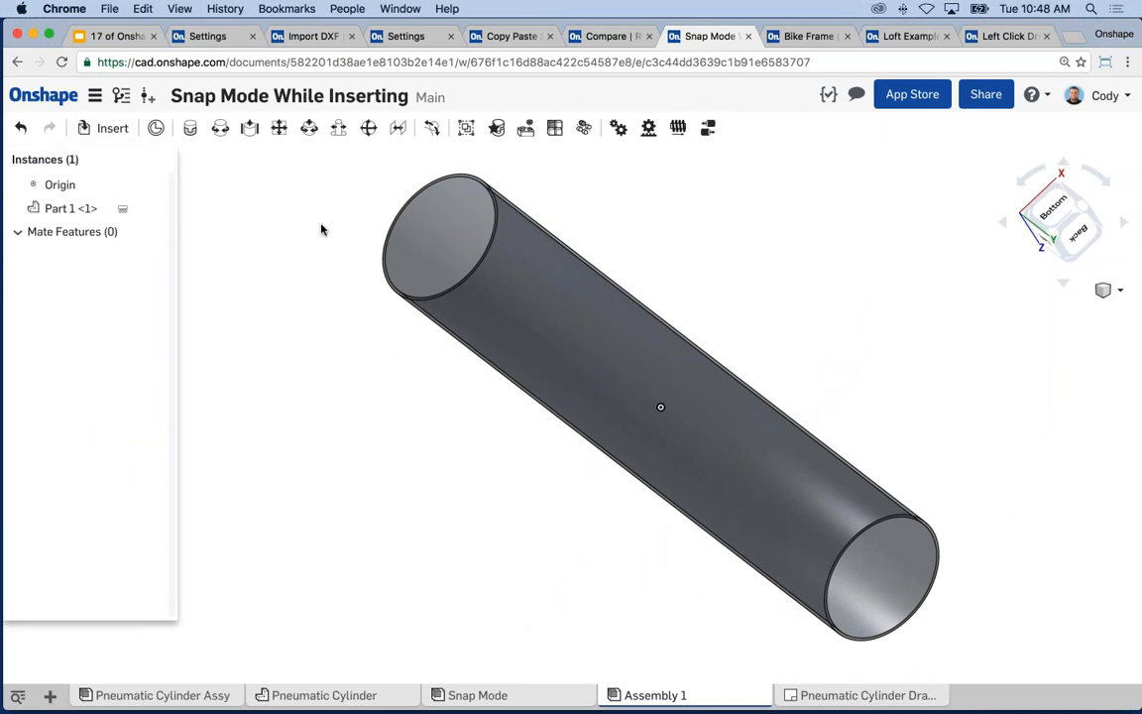
scroll(378, 293, down, 1)
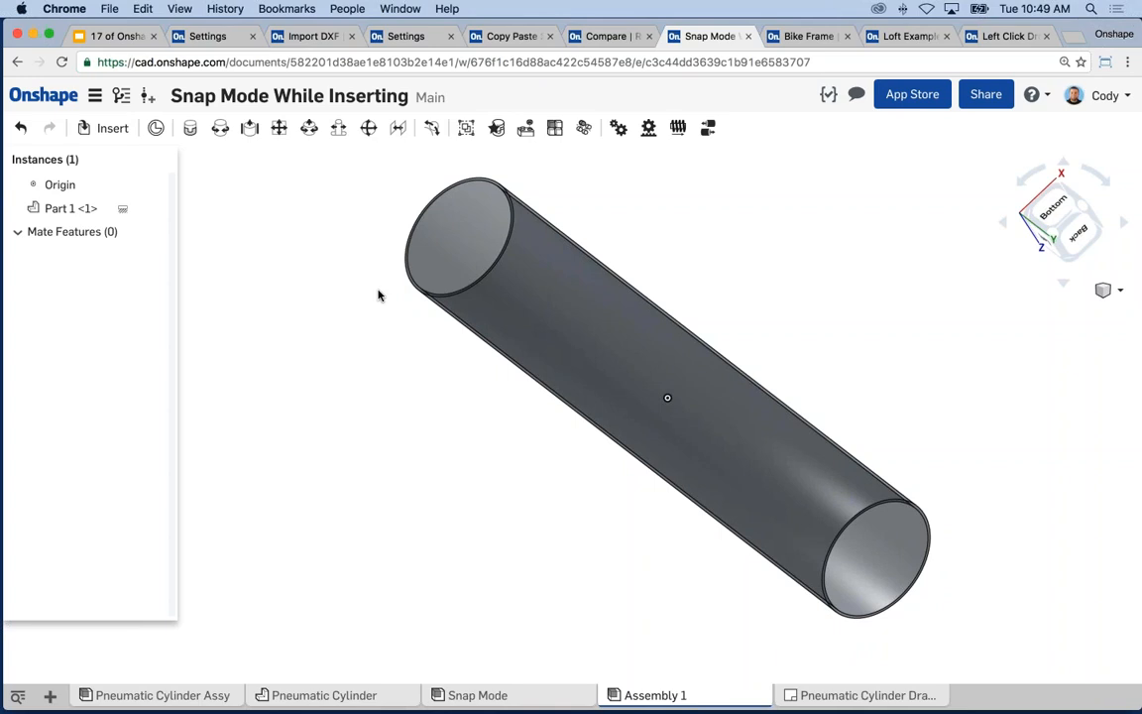
click(497, 130)
drag(627, 257, 678, 276)
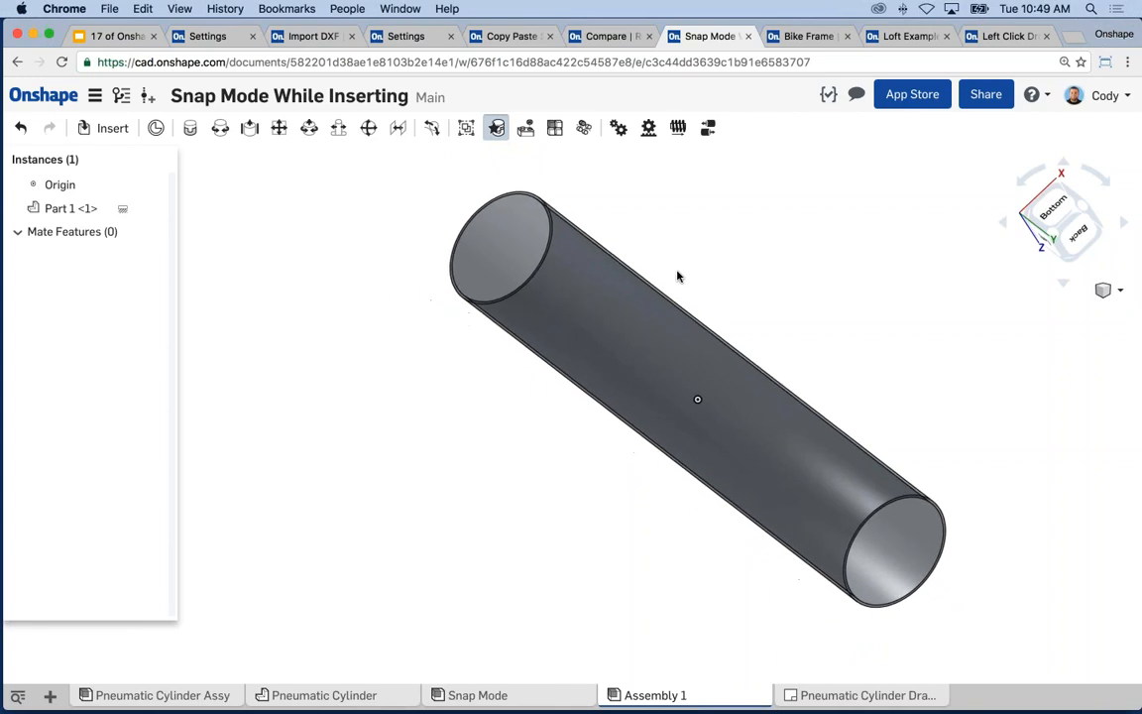
- Insert the End Cap and snap it onto the tube's upper-left end as Fastened 1
click(105, 130)
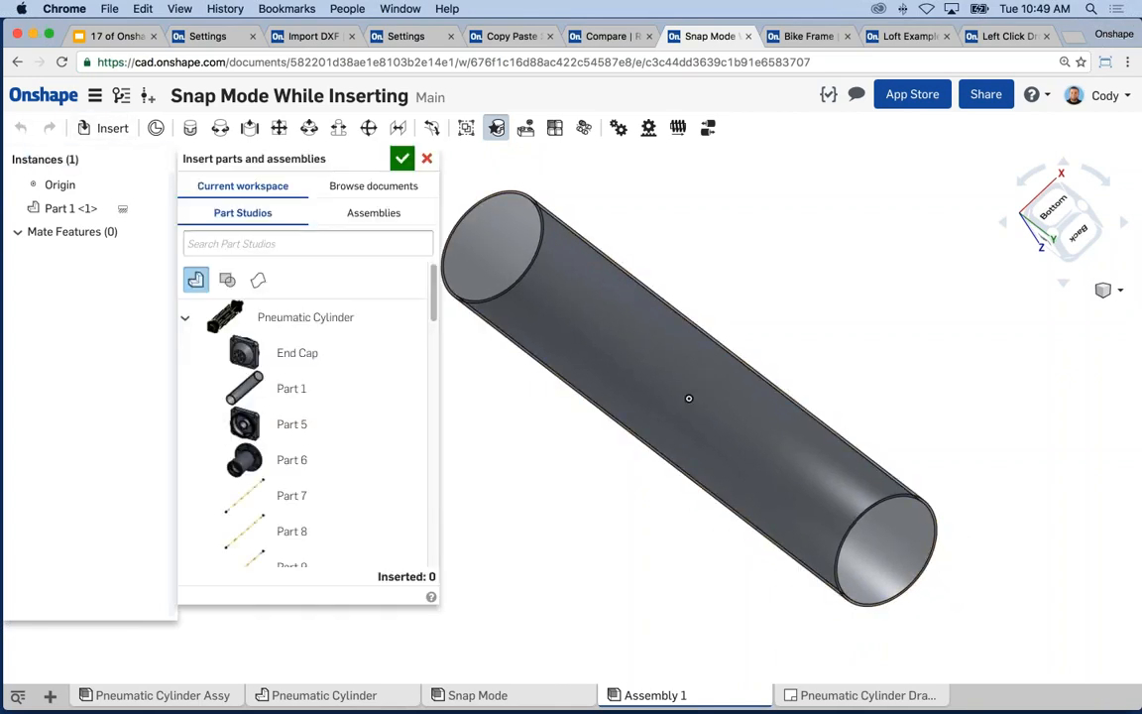
click(291, 355)
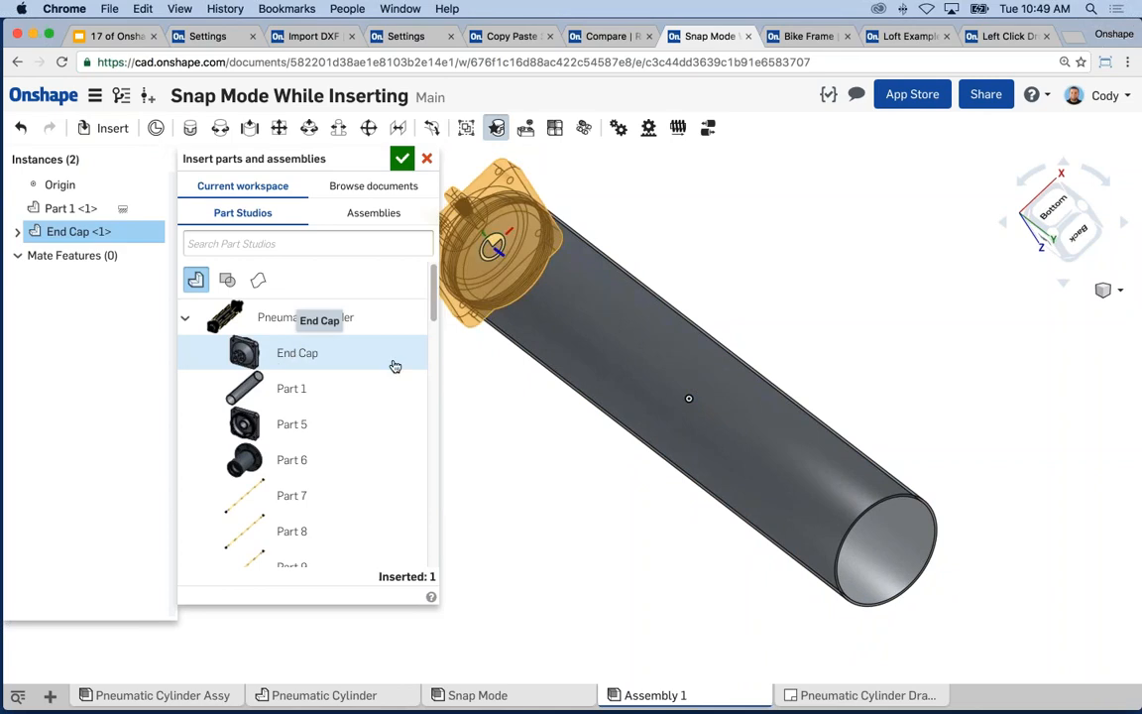
middle_drag(524, 389, 590, 392)
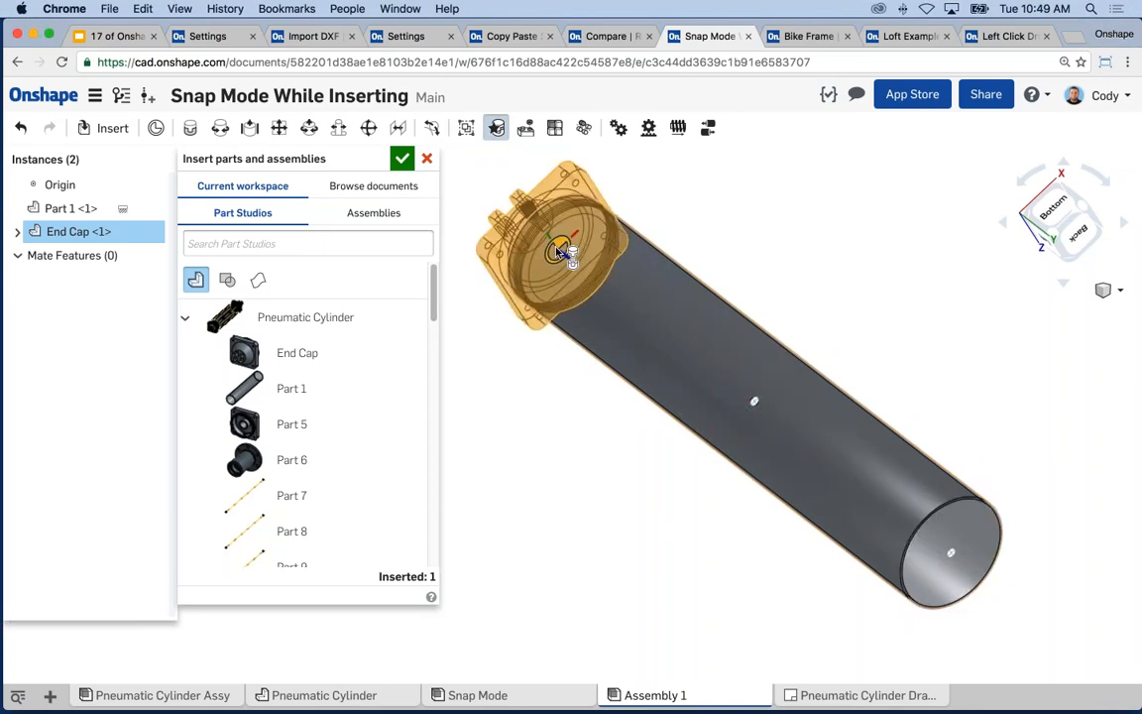
click(561, 252)
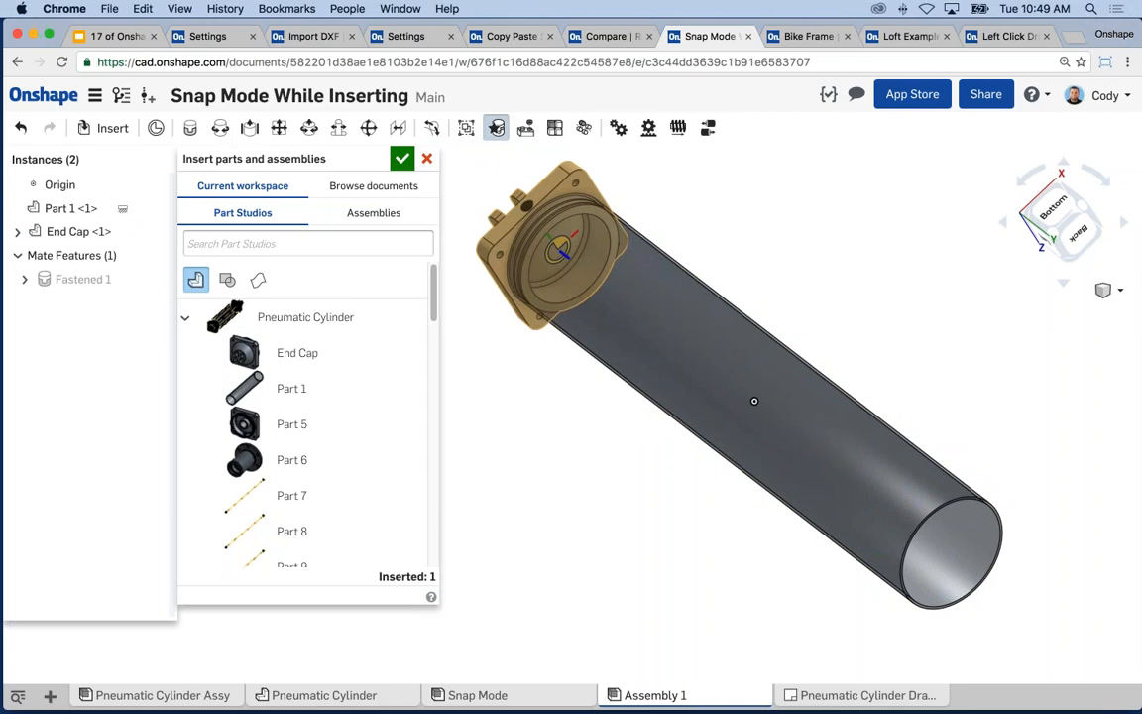
middle_drag(567, 394, 605, 395)
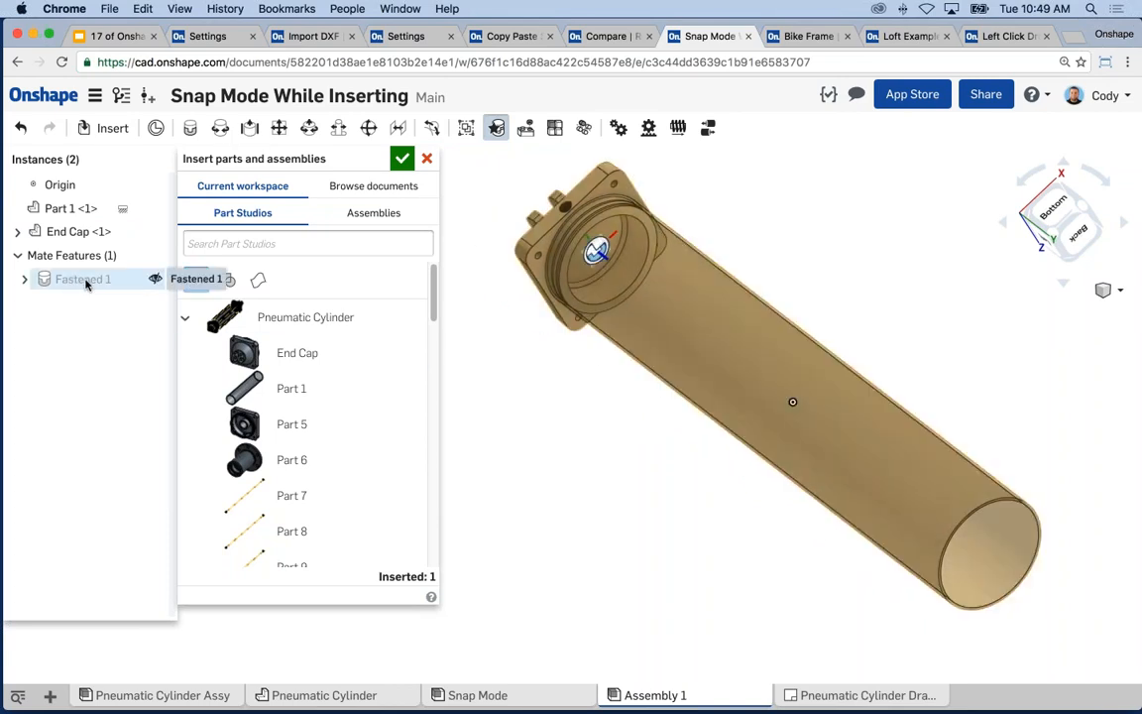
right_click(85, 285)
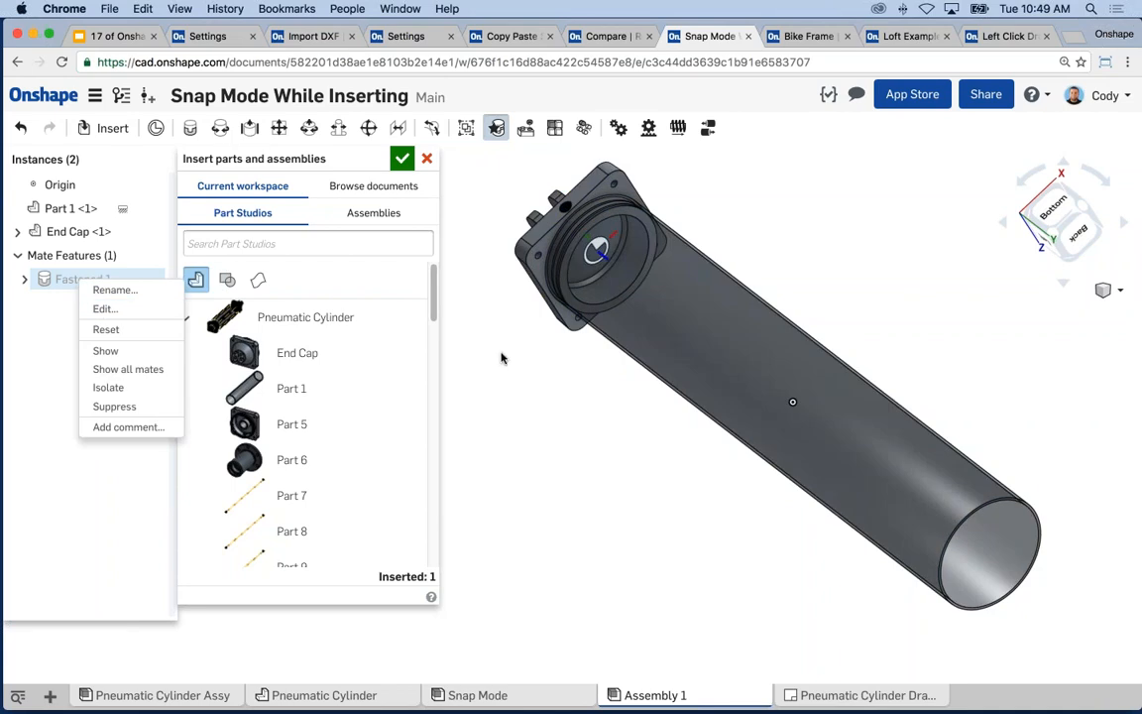
click(457, 320)
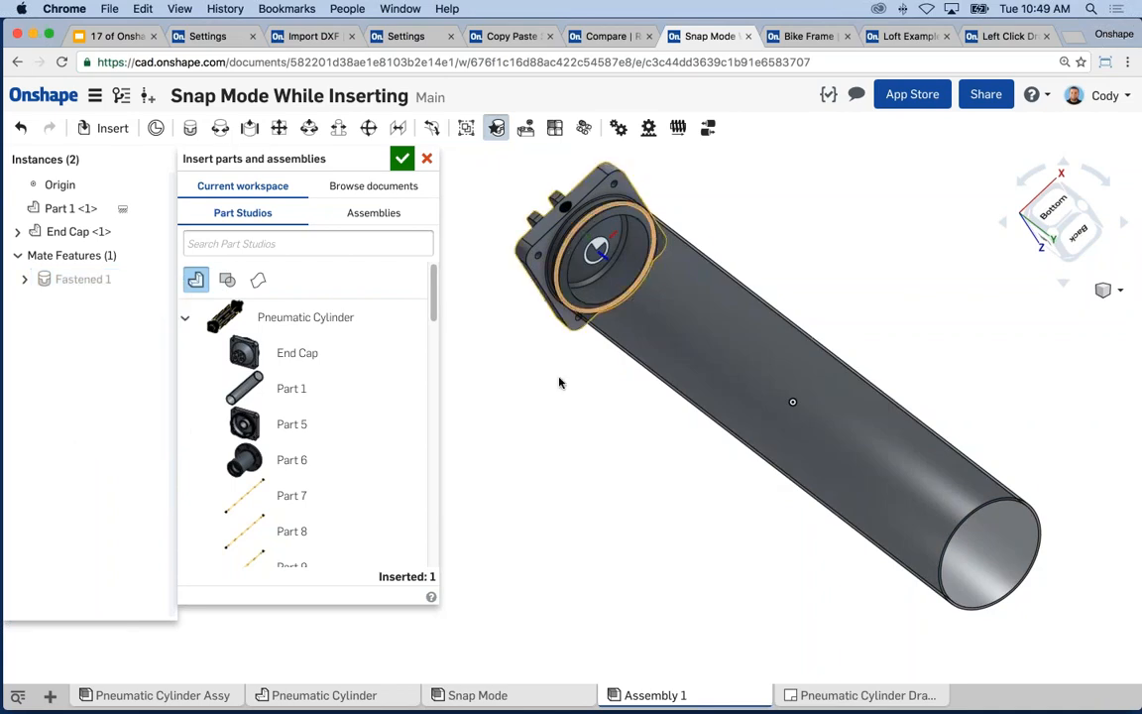
- Insert Part 5, fastening it onto the tube's lower-right end as Fastened 2
scroll(571, 402, down, 1)
middle_drag(571, 405, 541, 393)
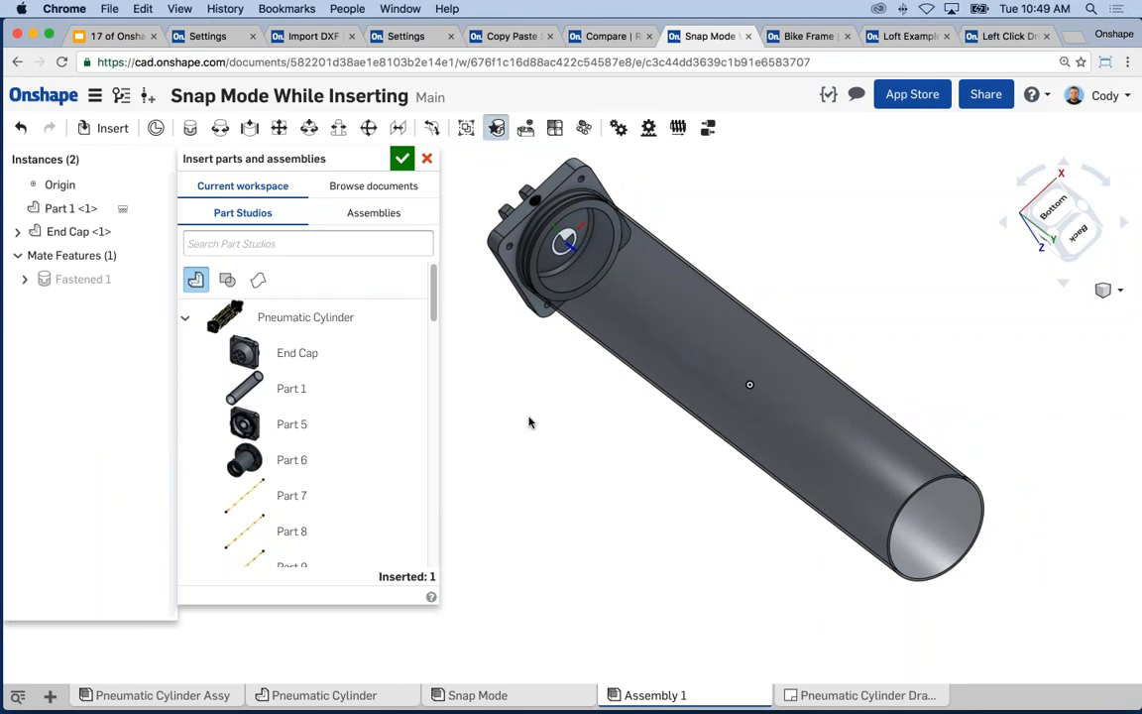
click(287, 424)
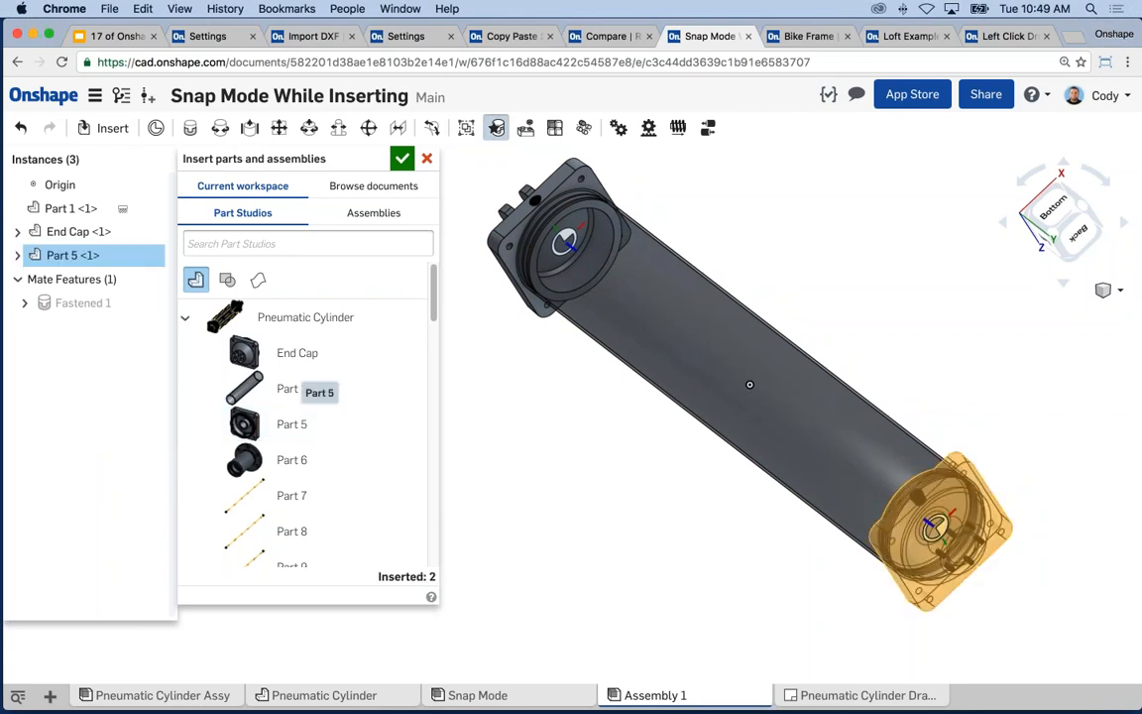
click(939, 531)
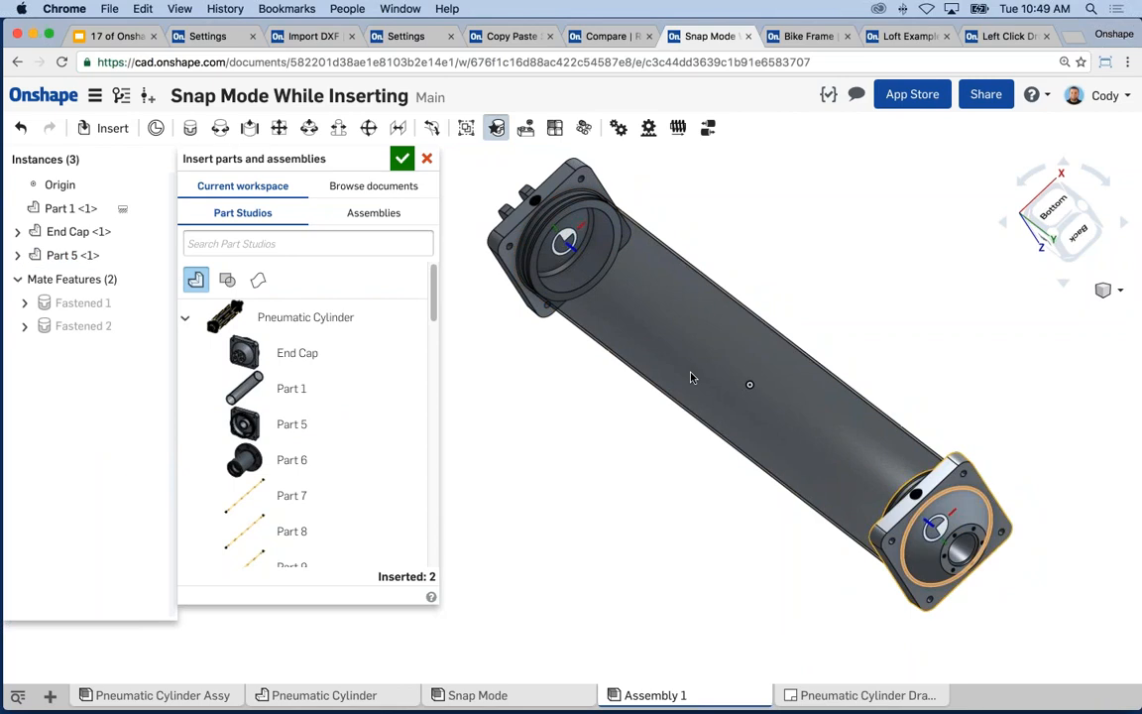
key(Escape)
right_drag(463, 394, 405, 396)
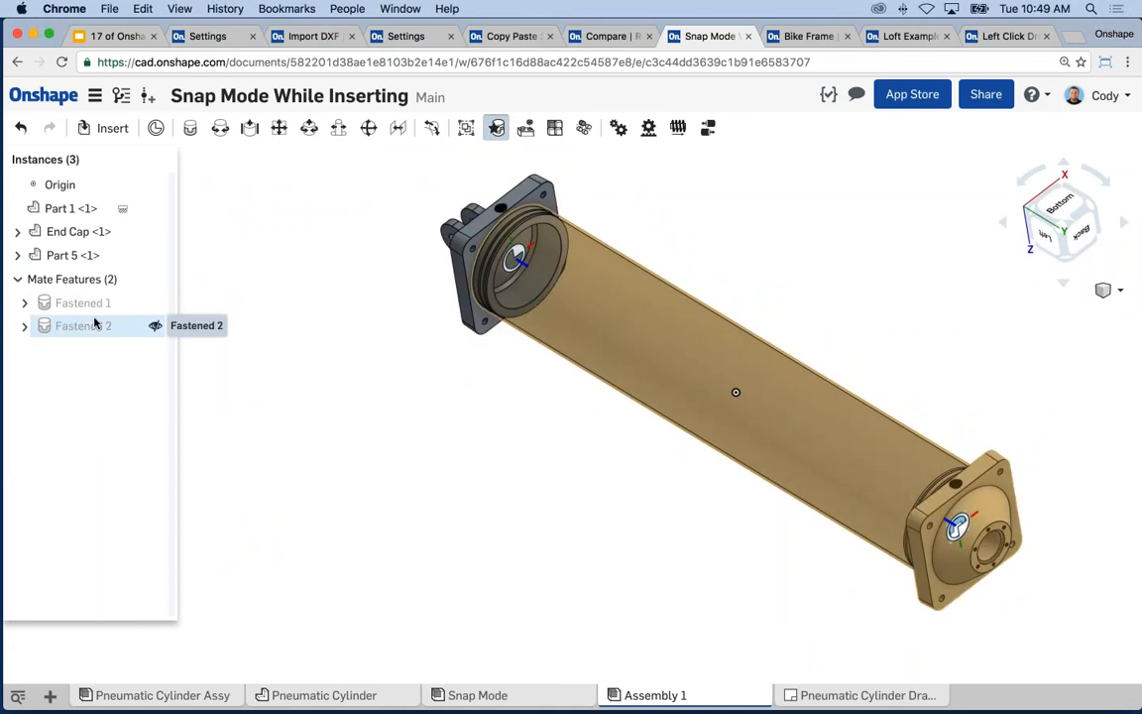
- Toggle snap mode back off in the finished assembly
scroll(336, 339, down, 1)
mouse_move(334, 338)
middle_down()
mouse_move(324, 340)
mouse_move(355, 343)
middle_up()
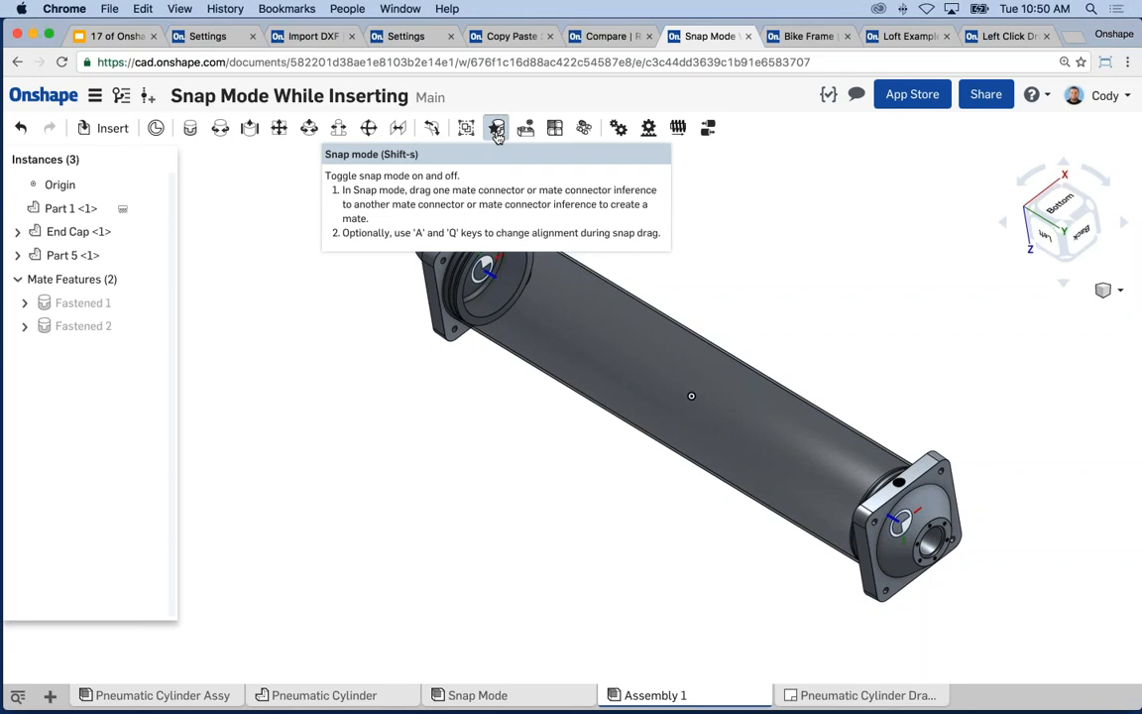
click(497, 129)
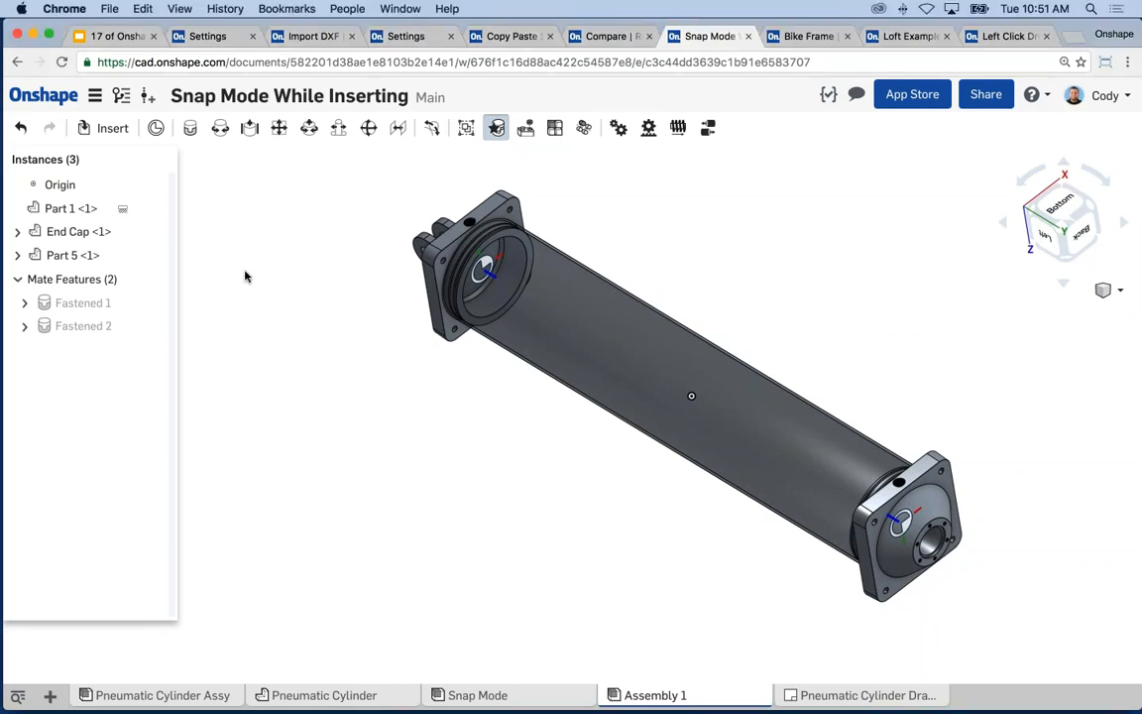
- Present the tech tips deck full screen and advance to slide 16, Tech Tip #5: Add Comments
click(119, 35)
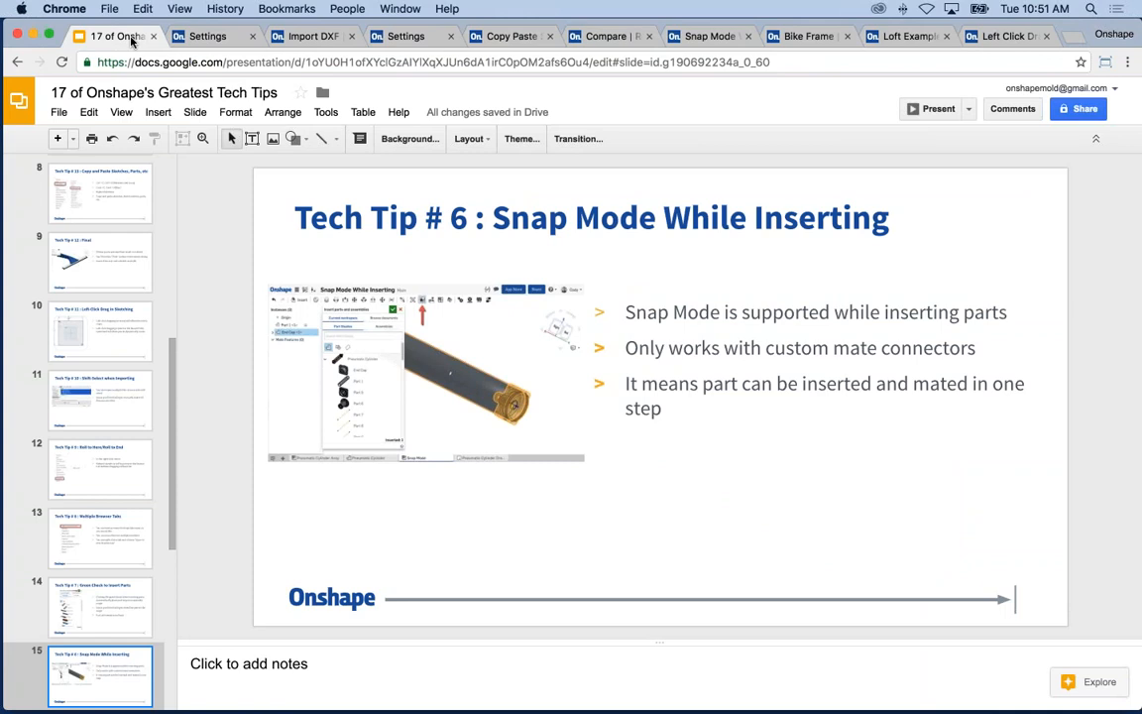
click(936, 108)
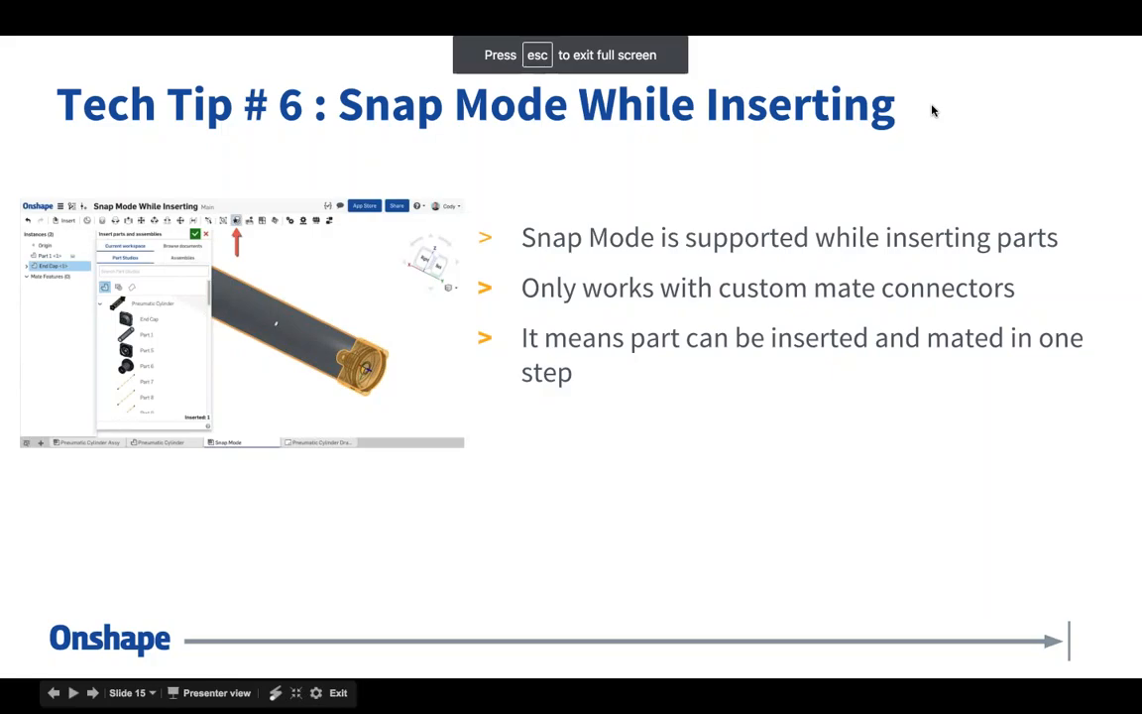
key(Right)
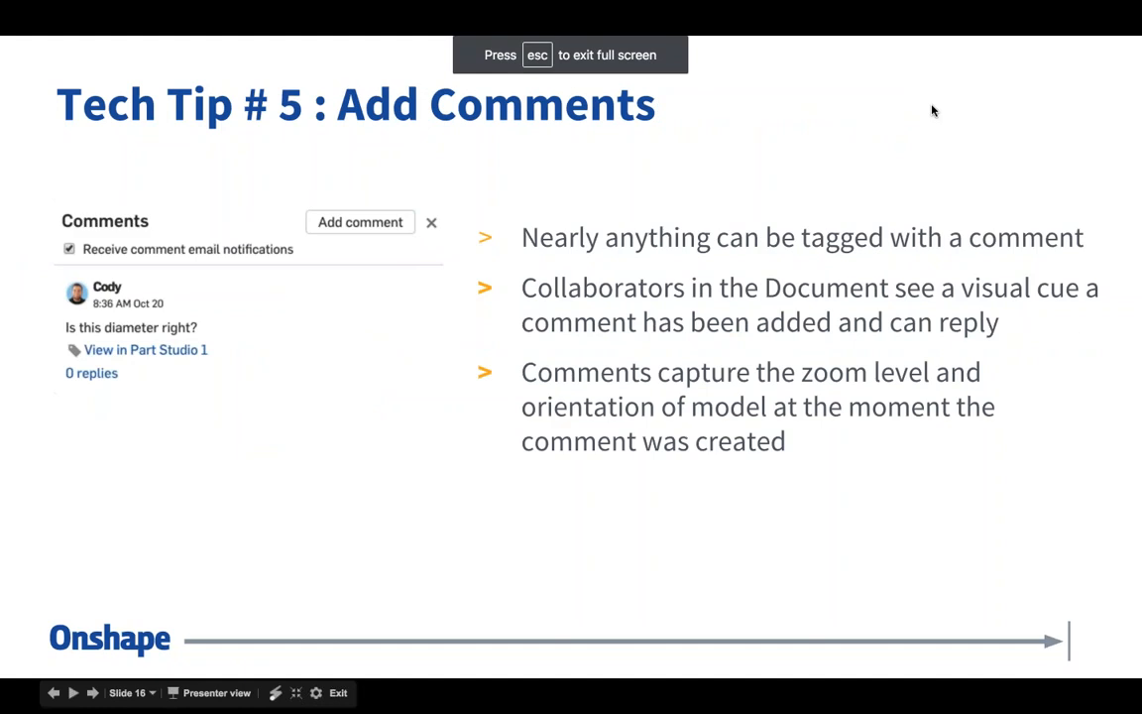
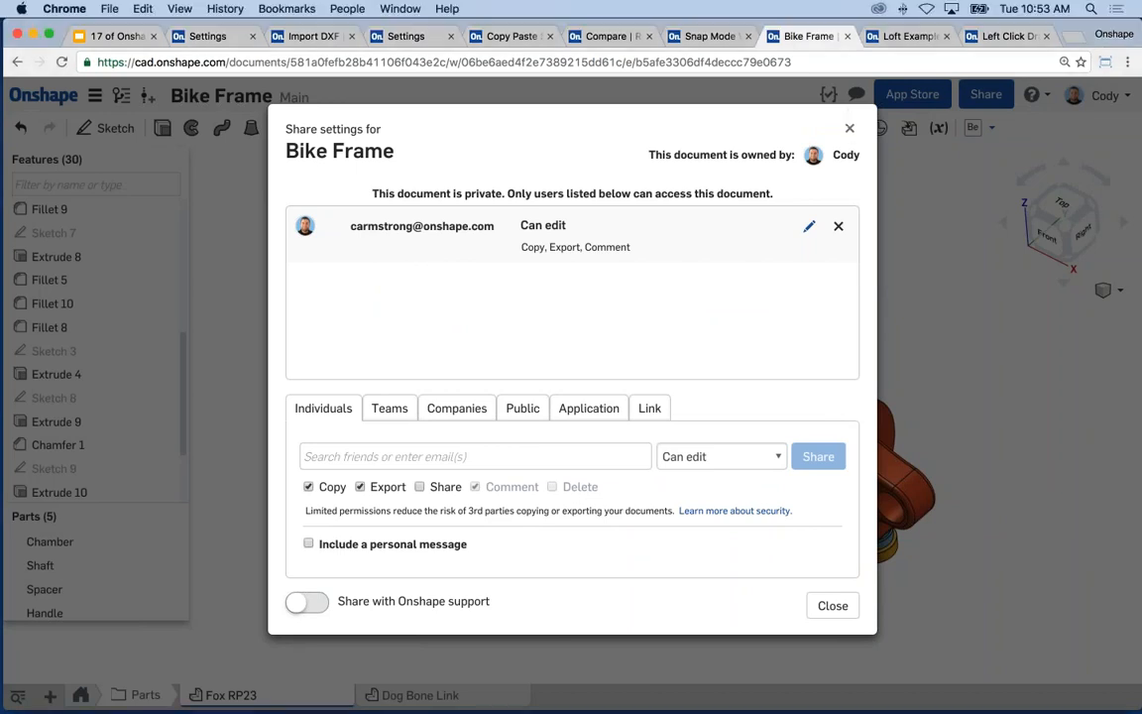
- Close the Share dialog, zoom onto the shock's top eyelet, and start a comment on the gold bushing's edge
click(850, 128)
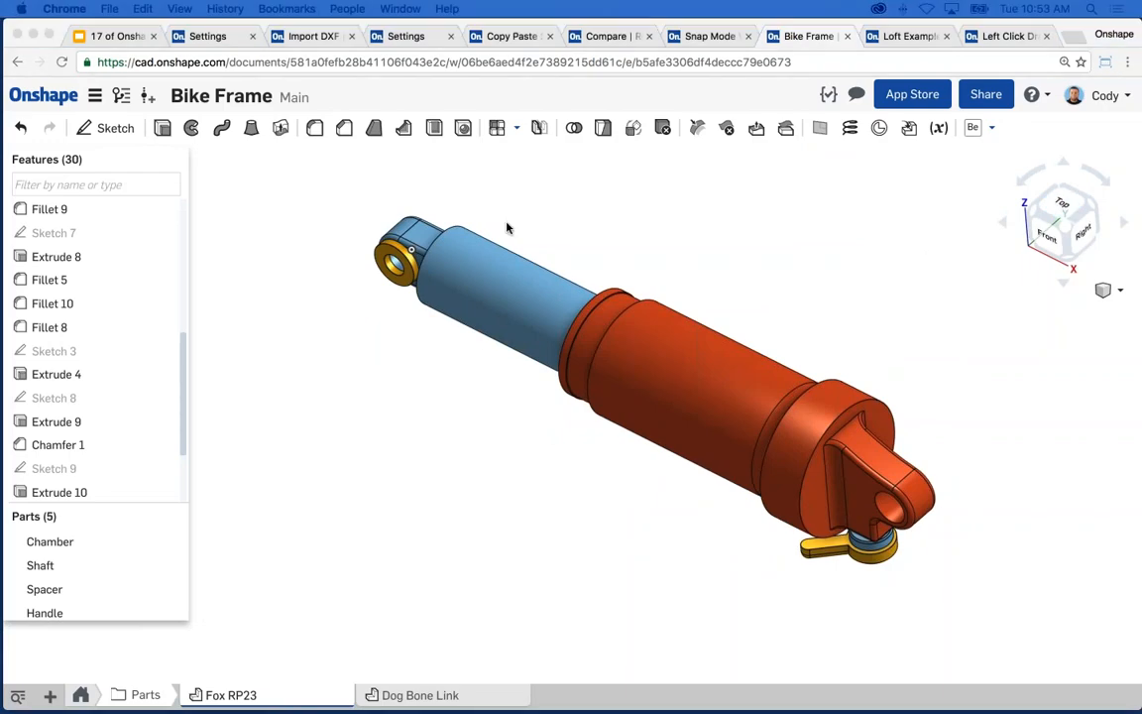
click(553, 260)
middle_drag(464, 289, 470, 276)
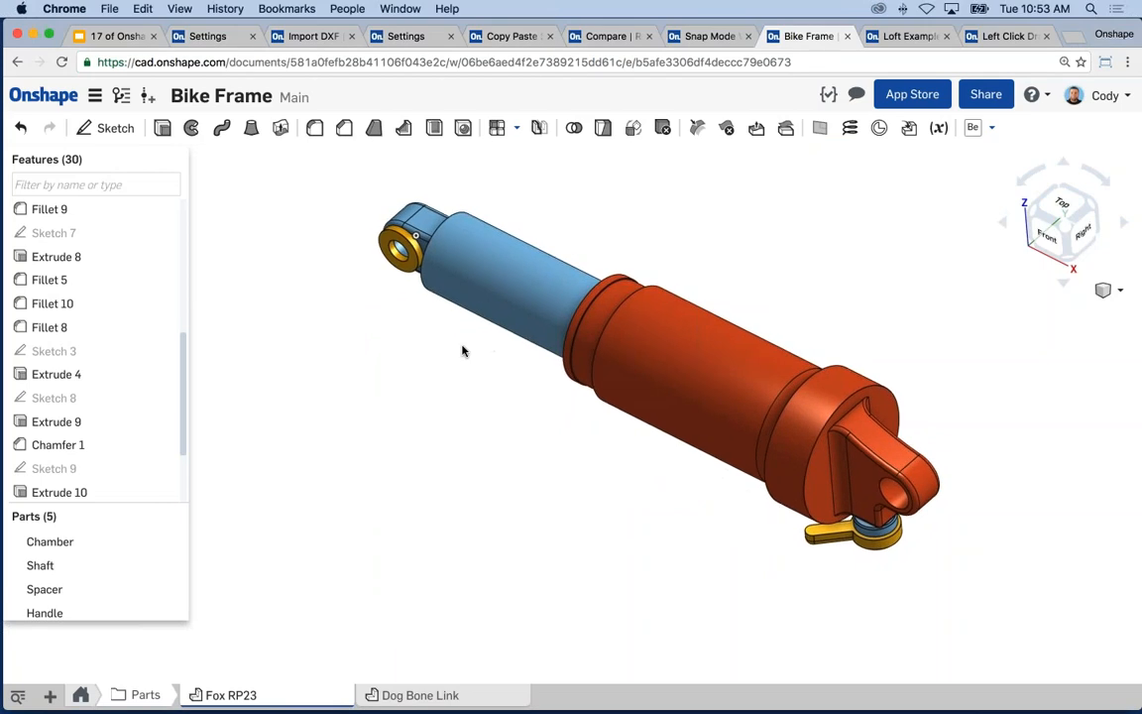
middle_drag(466, 342, 454, 357)
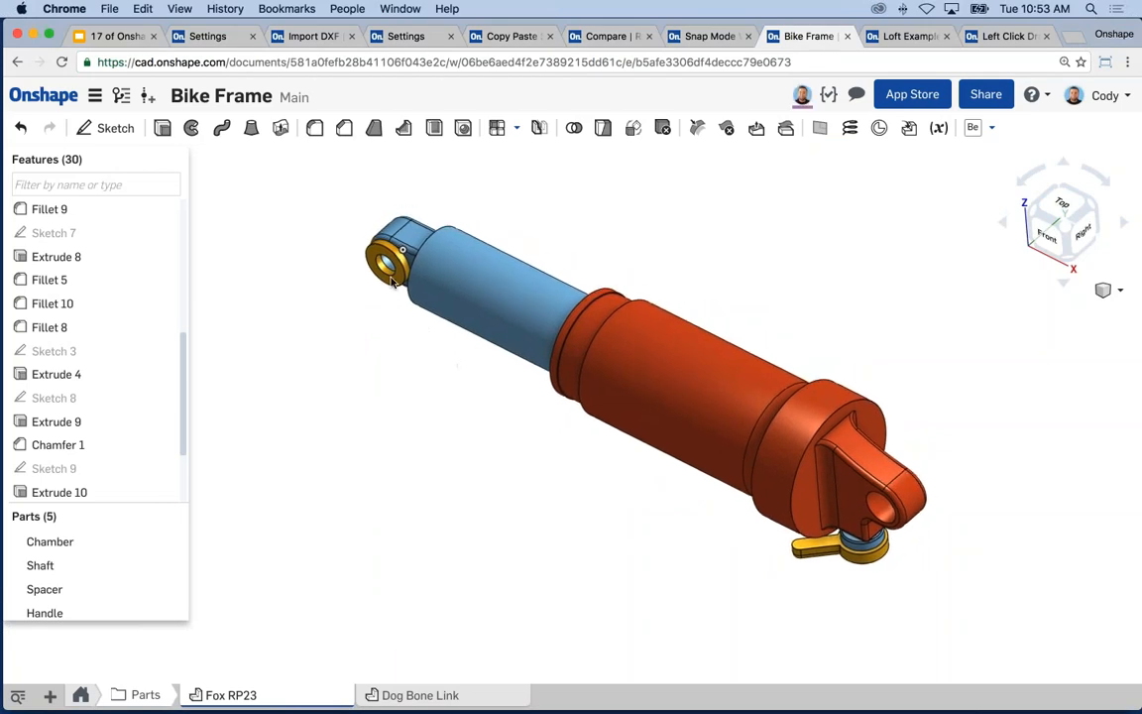
scroll(384, 268, up, 3)
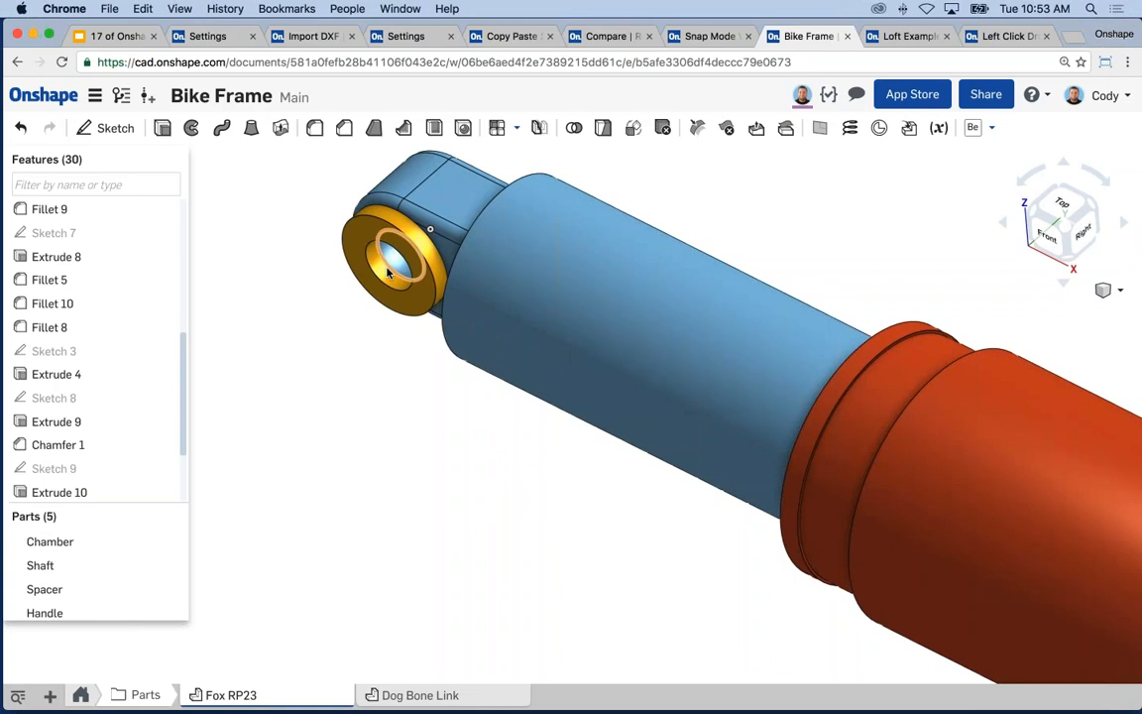
right_click(379, 283)
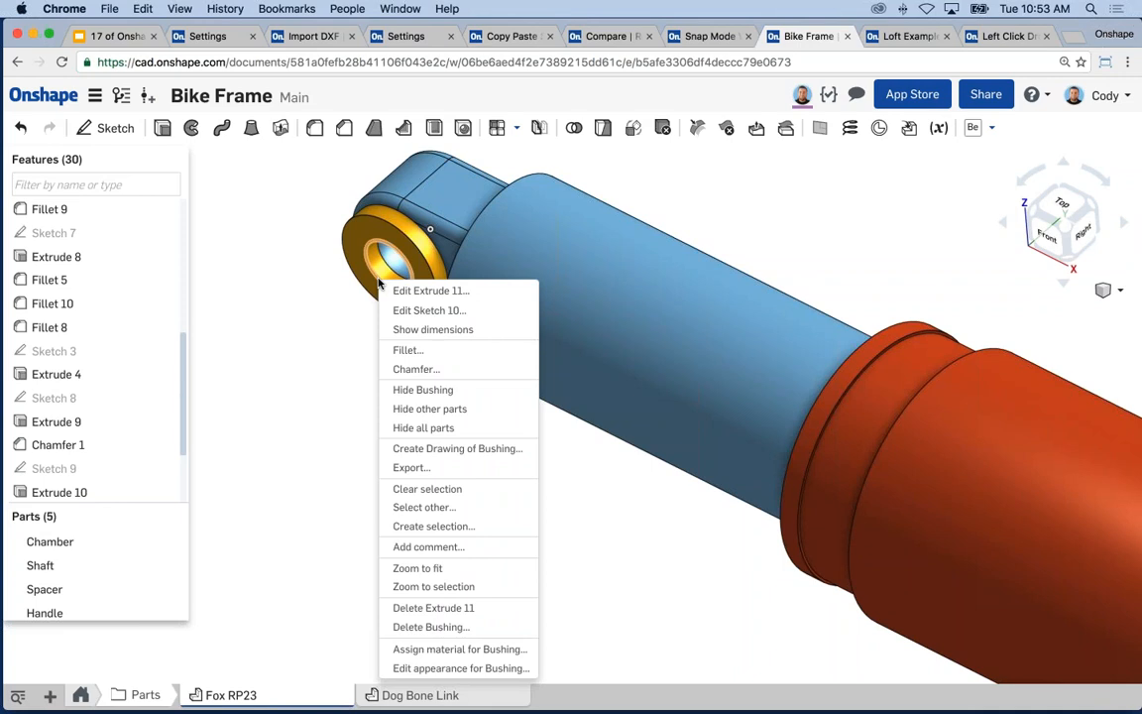
click(428, 548)
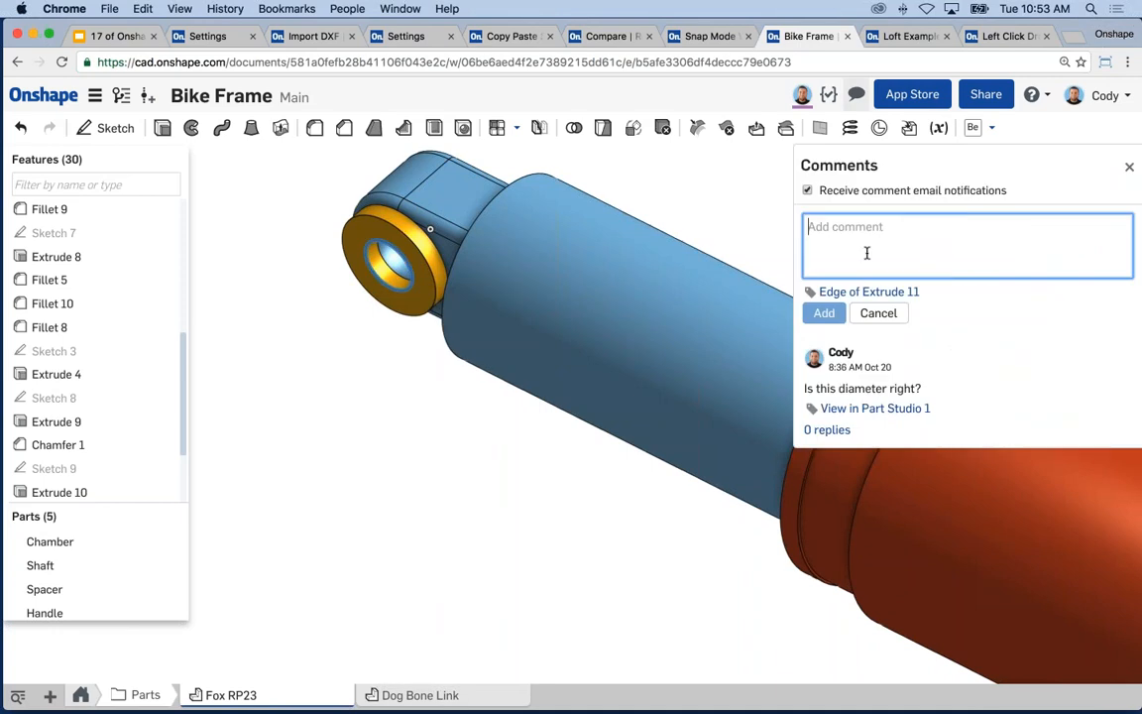
- Post 'Is this diameter right?' on the Extrude 11 edge and open the comment's thread
text(Is )
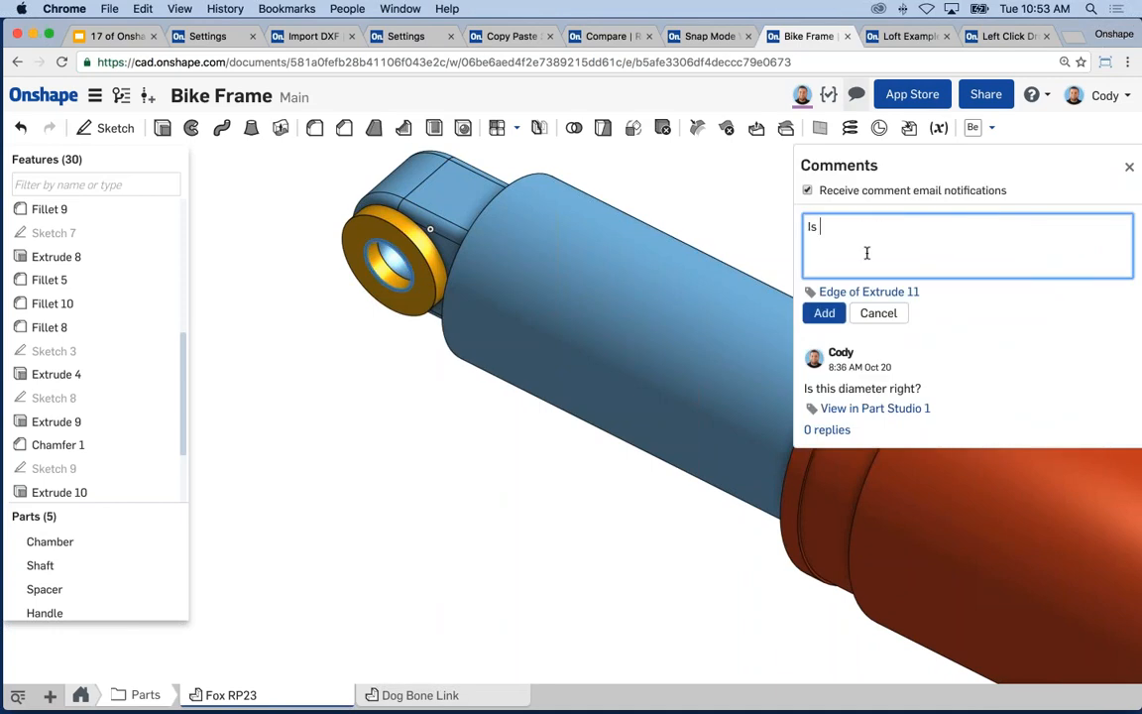
text(this diameter right?)
click(823, 315)
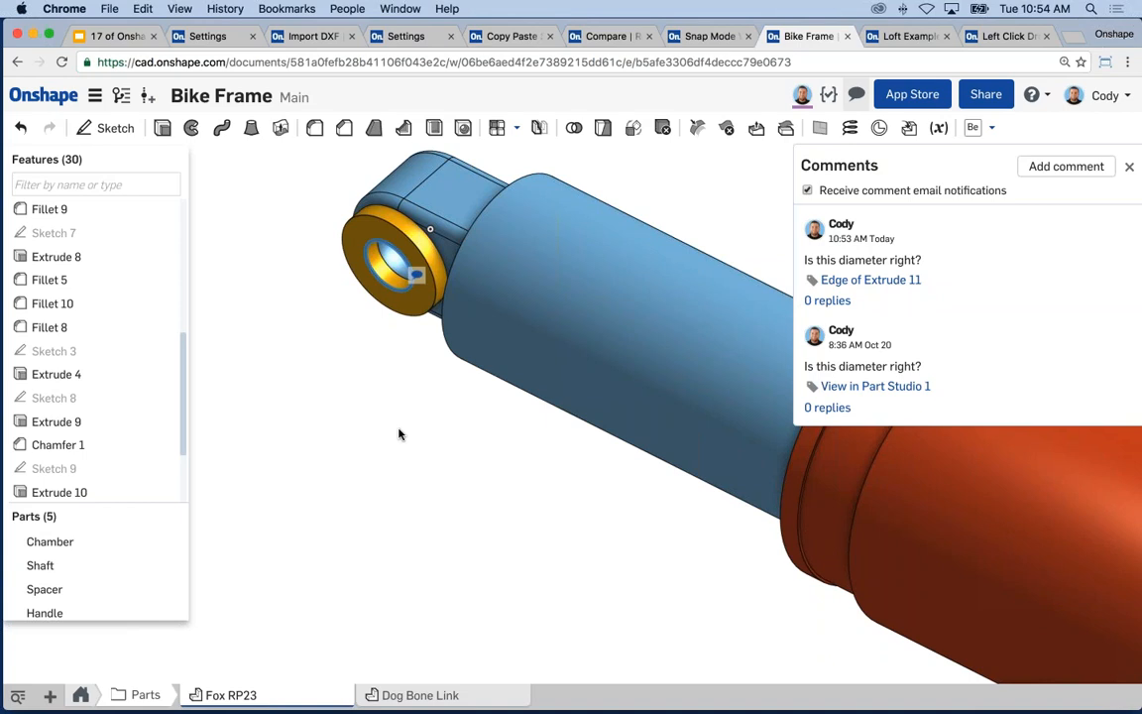
click(416, 275)
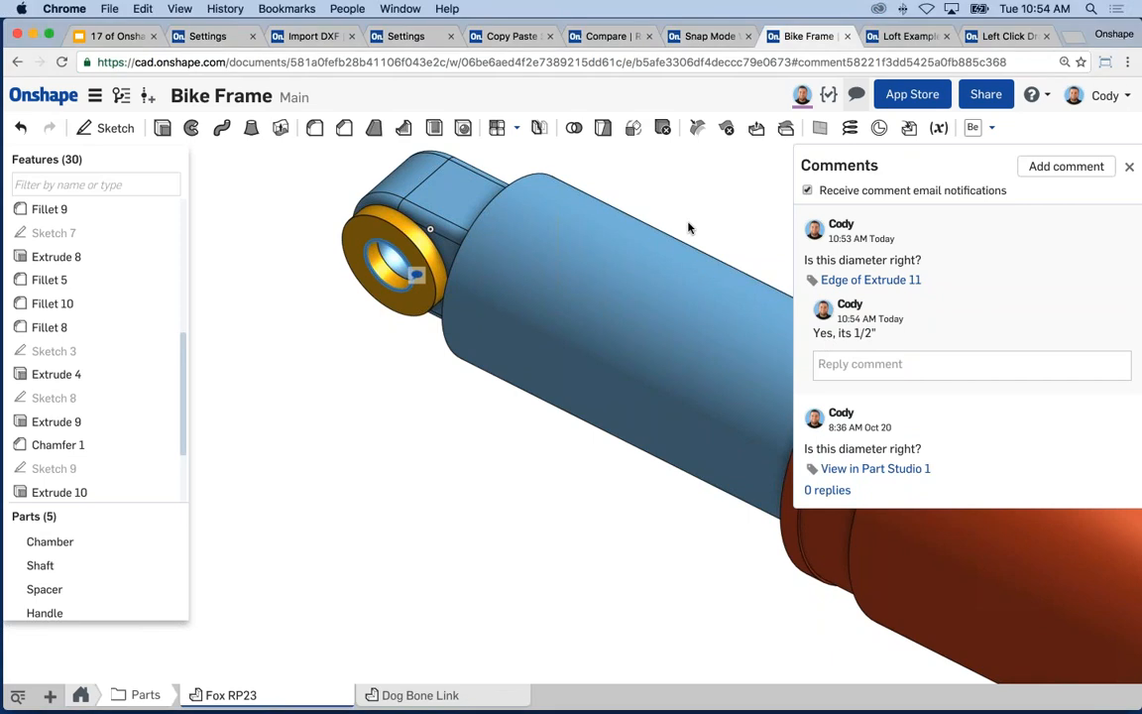
- Close Comments, orbit around the whole shock, then restore the Edge of Extrude 11 comment's saved view
click(1129, 167)
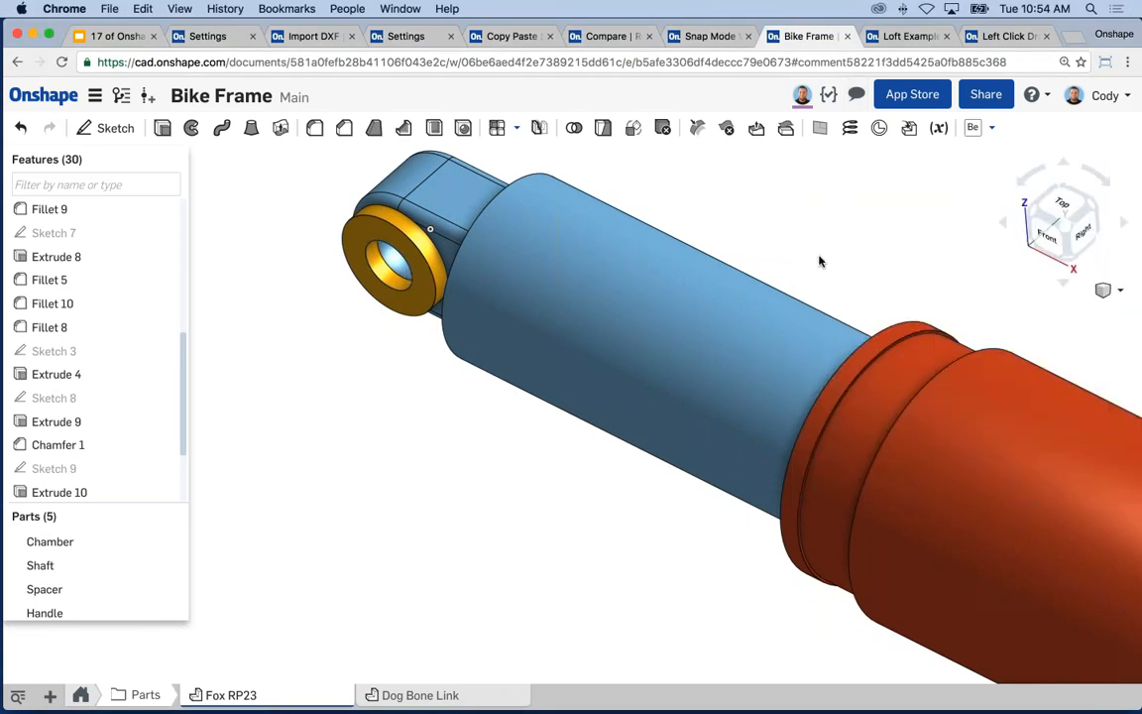
scroll(818, 261, down, 10)
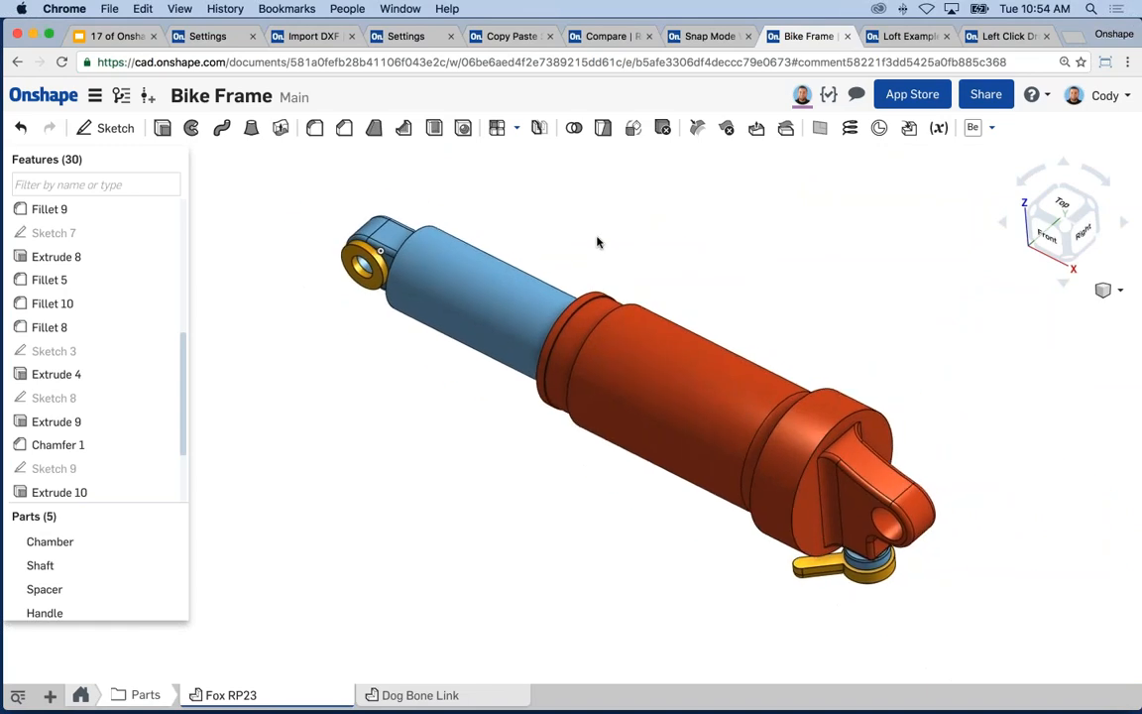
right_drag(453, 275, 627, 474)
middle_drag(627, 474, 673, 450)
scroll(785, 428, up, 5)
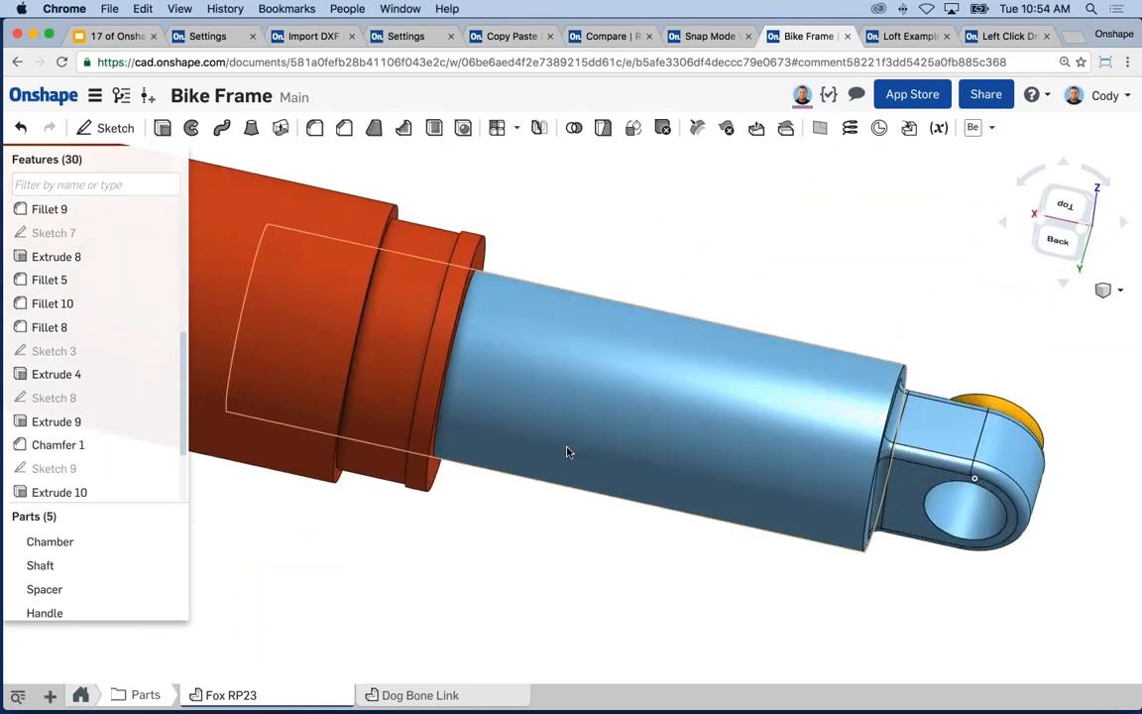
right_drag(568, 451, 485, 324)
scroll(485, 325, up, 3)
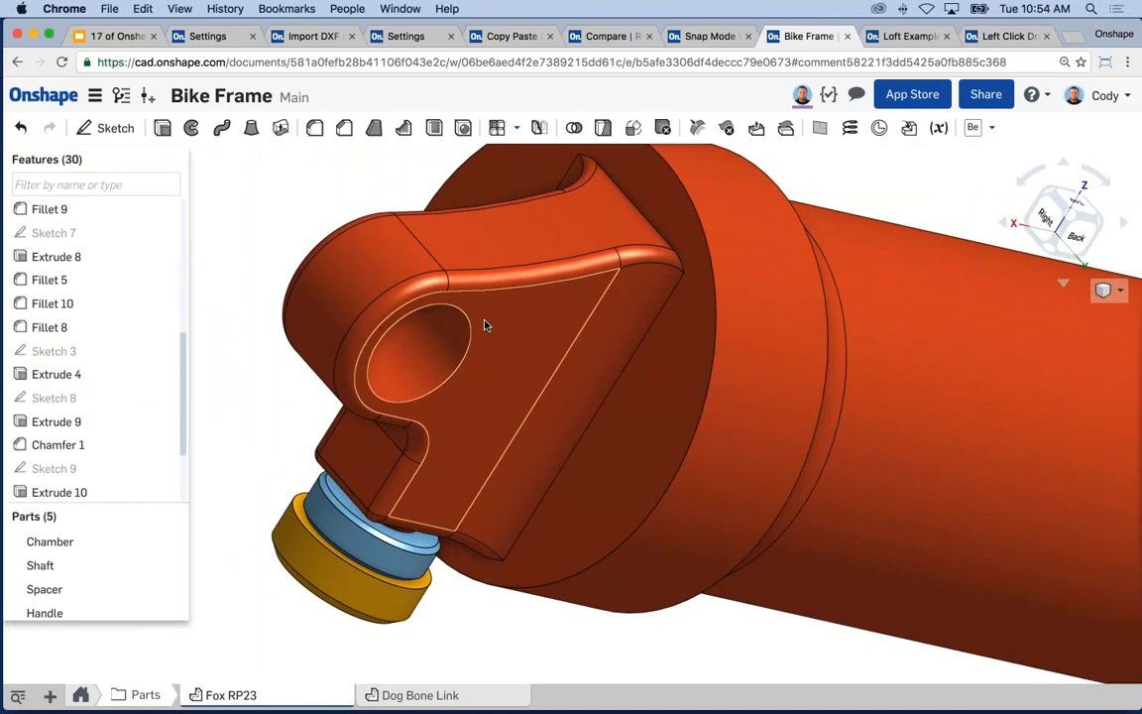
click(857, 94)
click(868, 282)
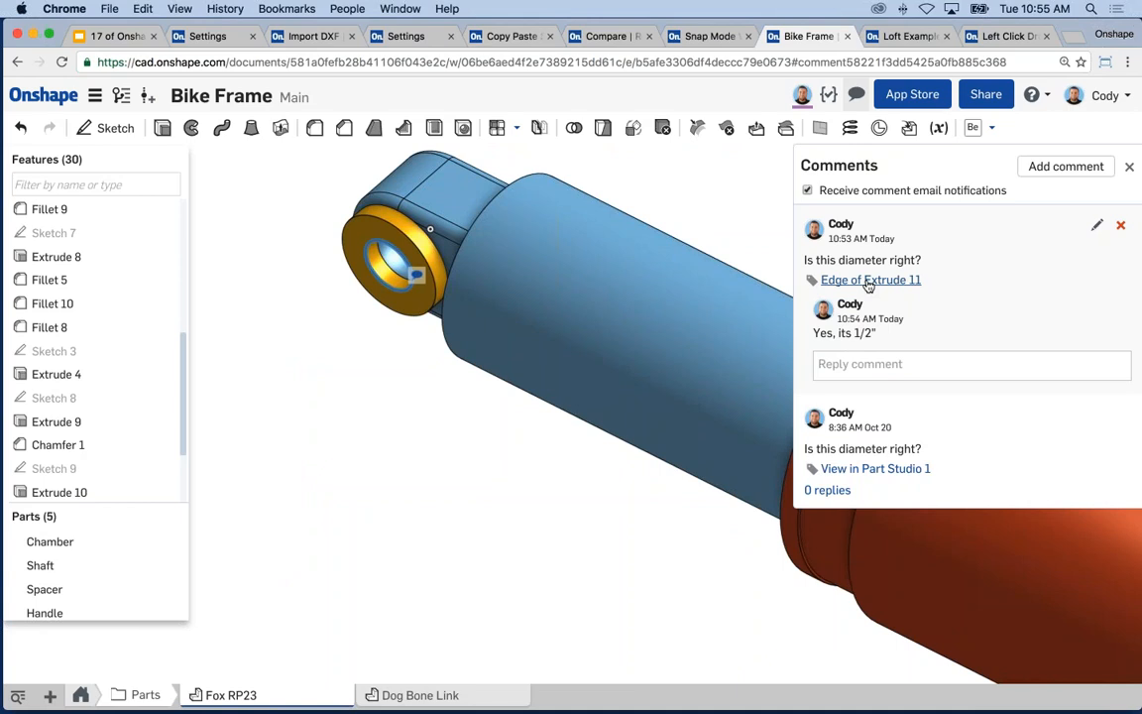
- Bring up and dismiss Fillet 10's context menu, then close the Comments panel
right_click(76, 304)
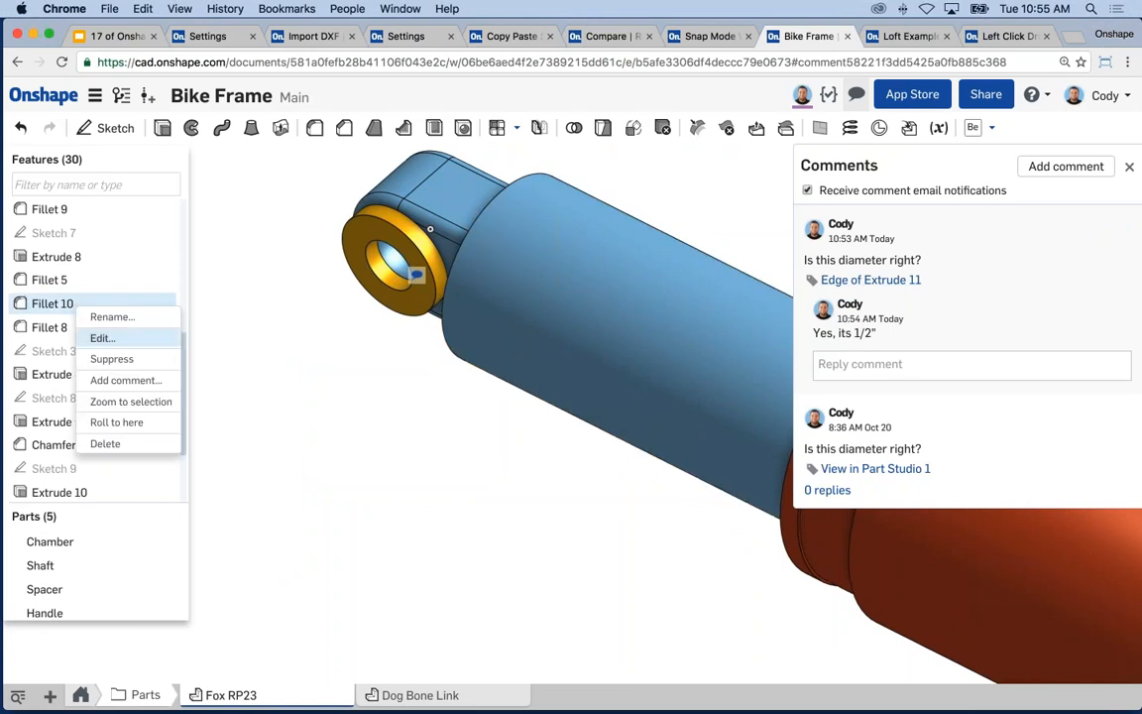
click(127, 379)
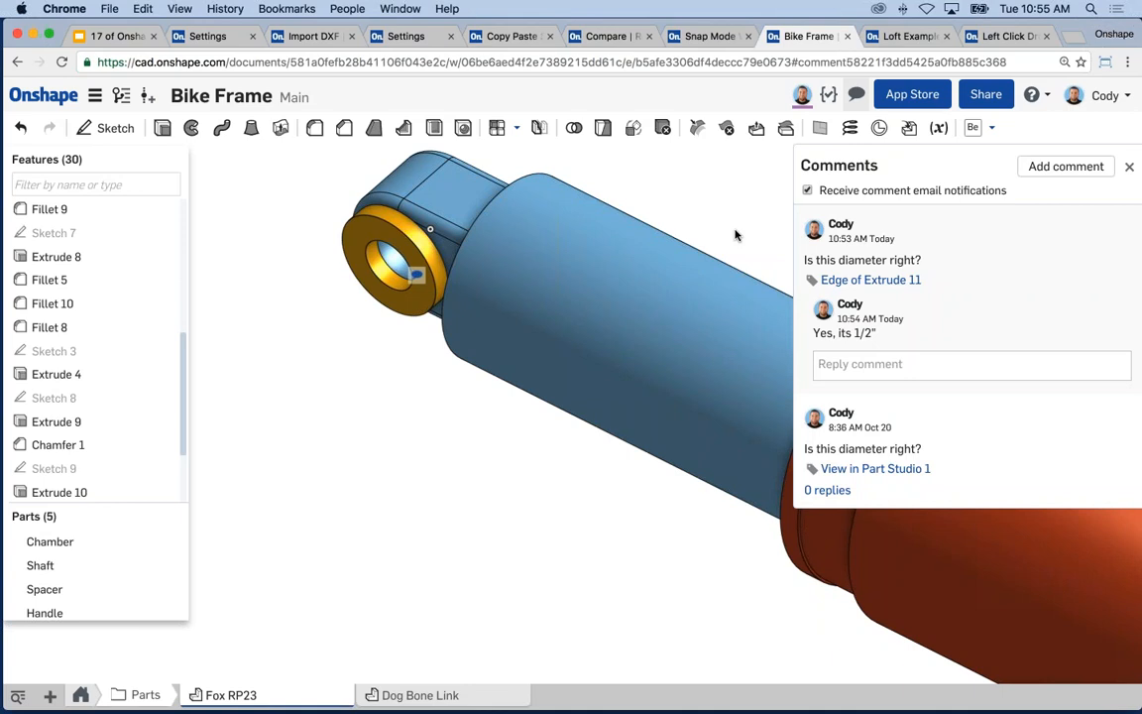
click(1128, 166)
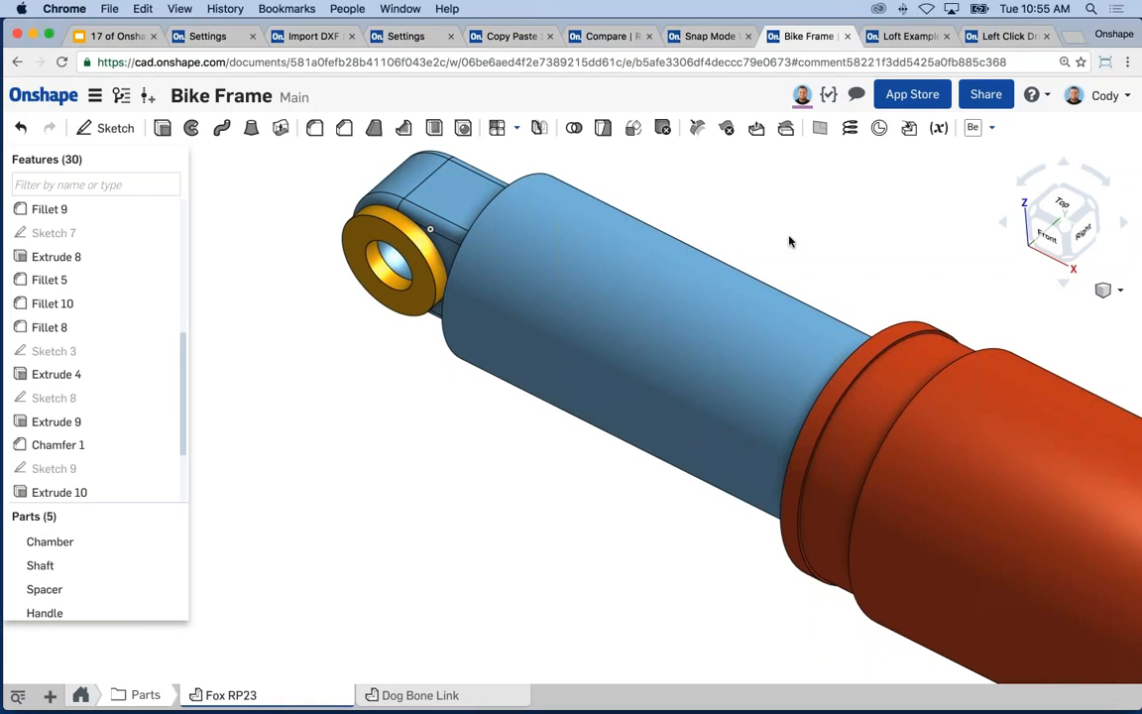
- Zoom out to the whole shock, then present the Tech Tip #5 Add Comments slide full screen
scroll(504, 364, down, 3)
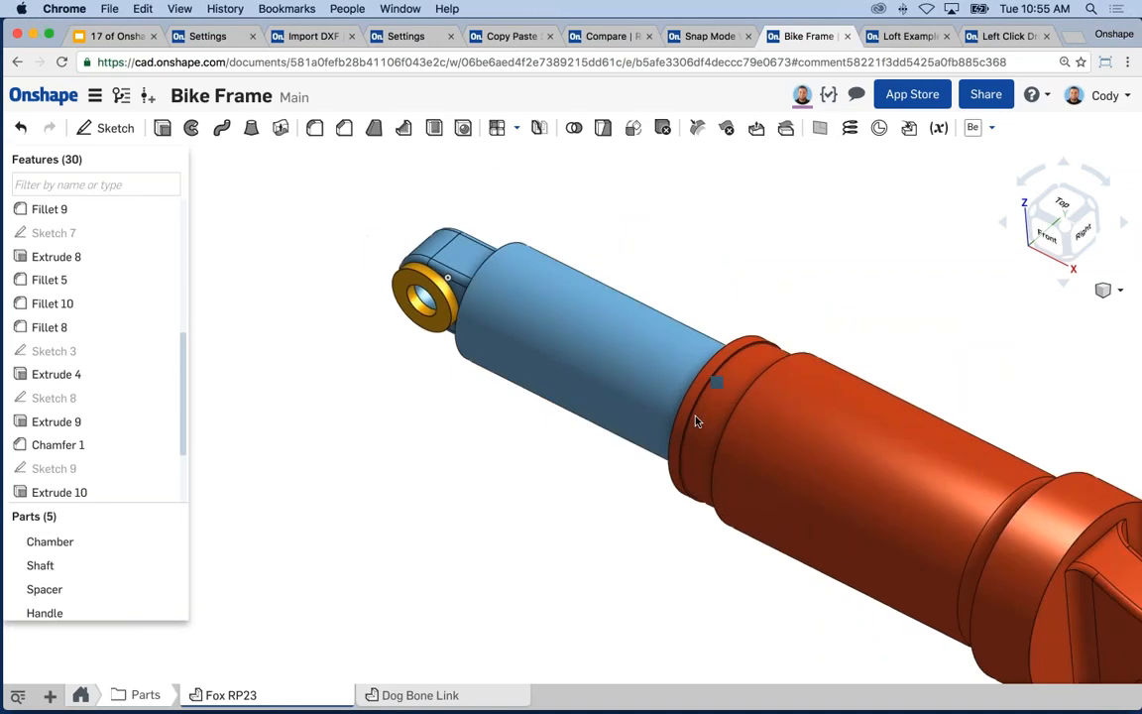
scroll(714, 424, down, 4)
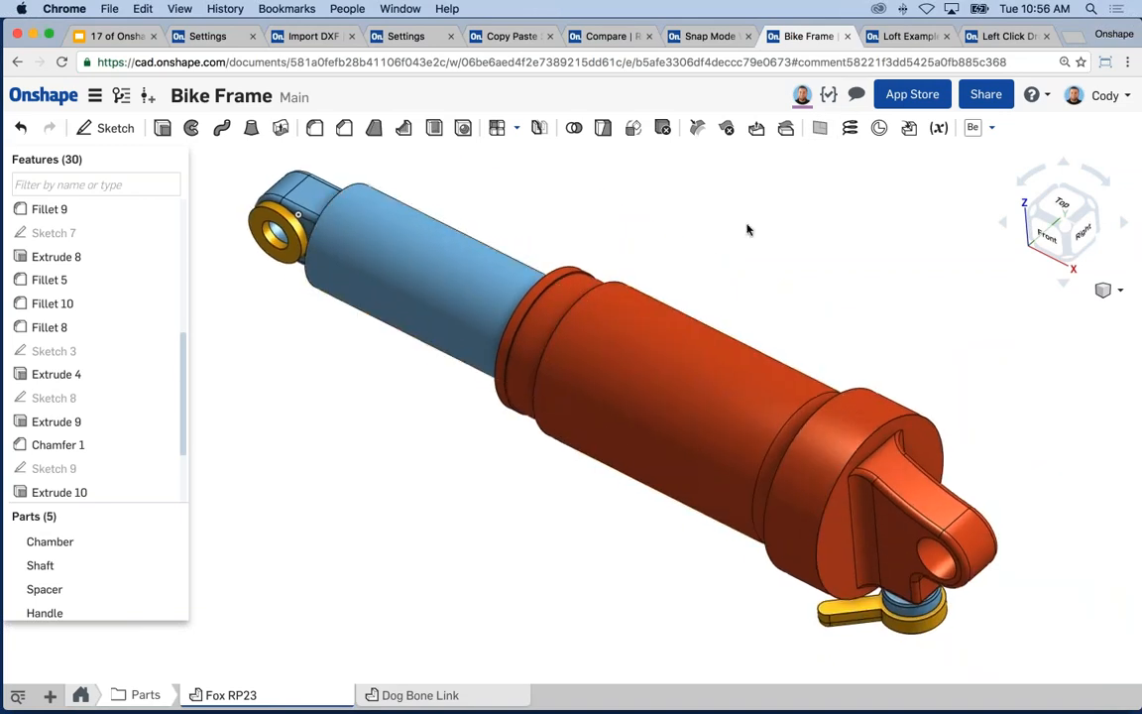
click(857, 94)
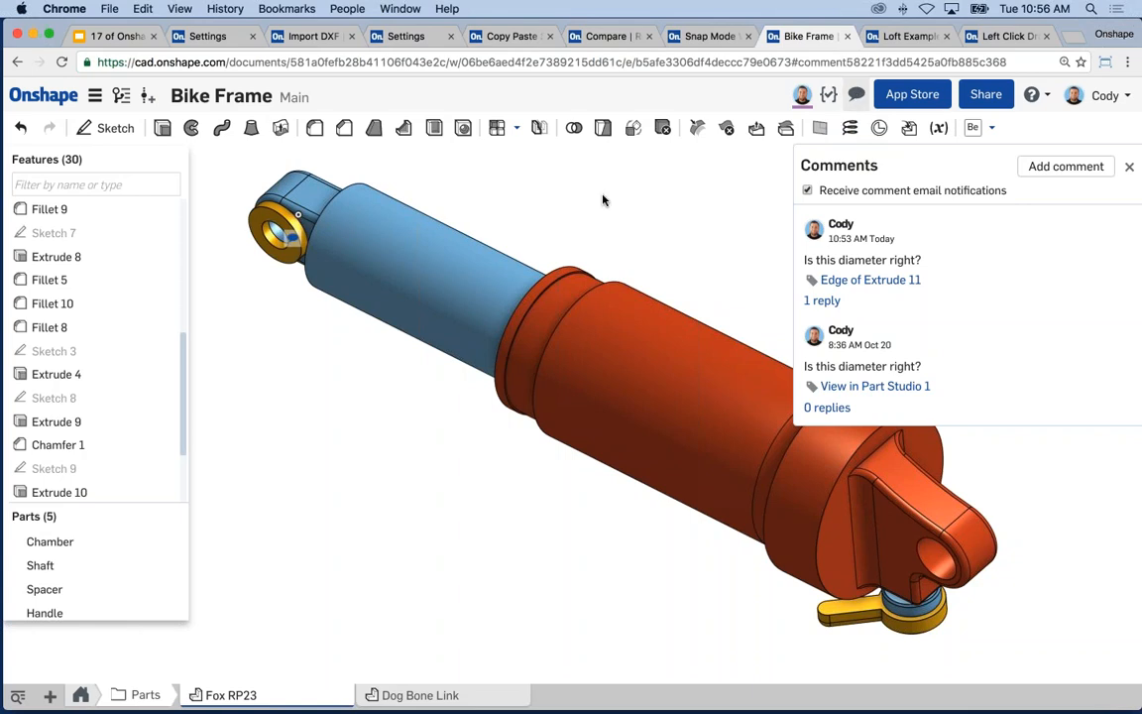
click(857, 94)
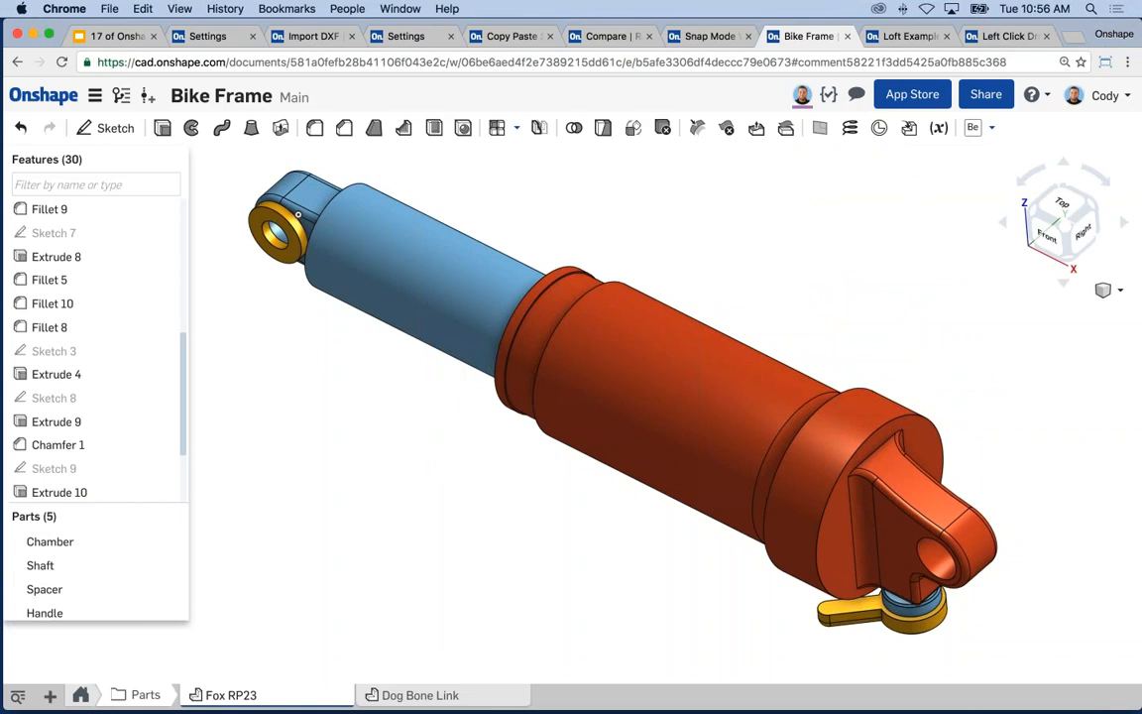
middle_drag(636, 225, 643, 228)
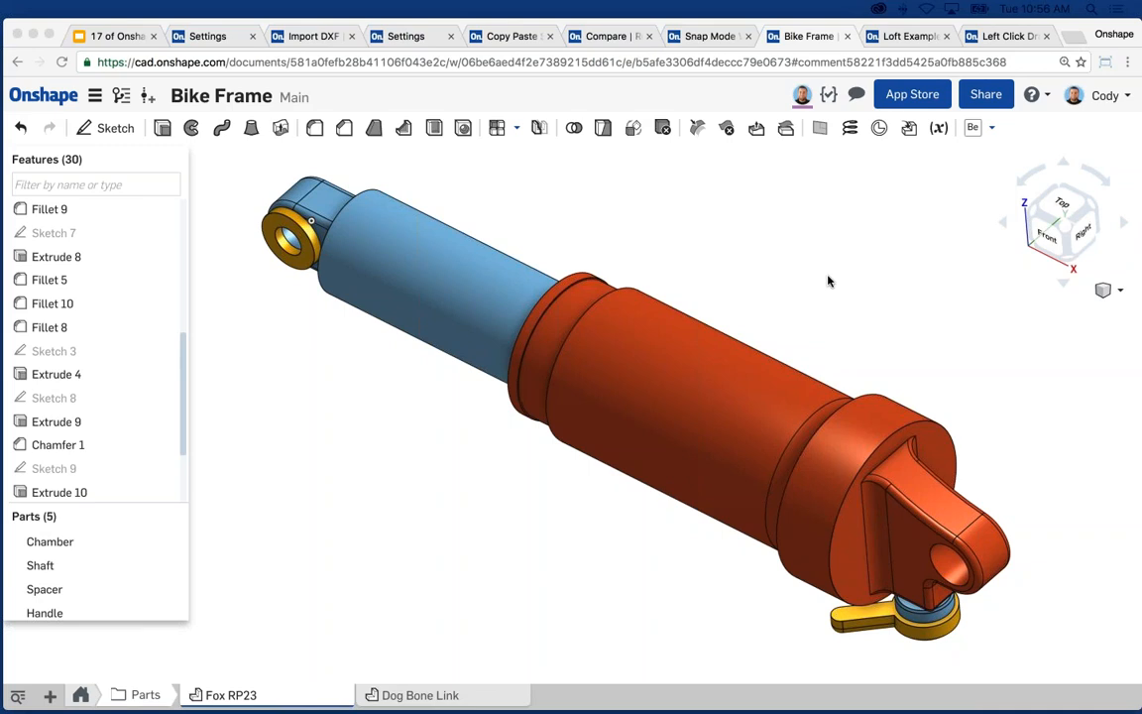
click(111, 38)
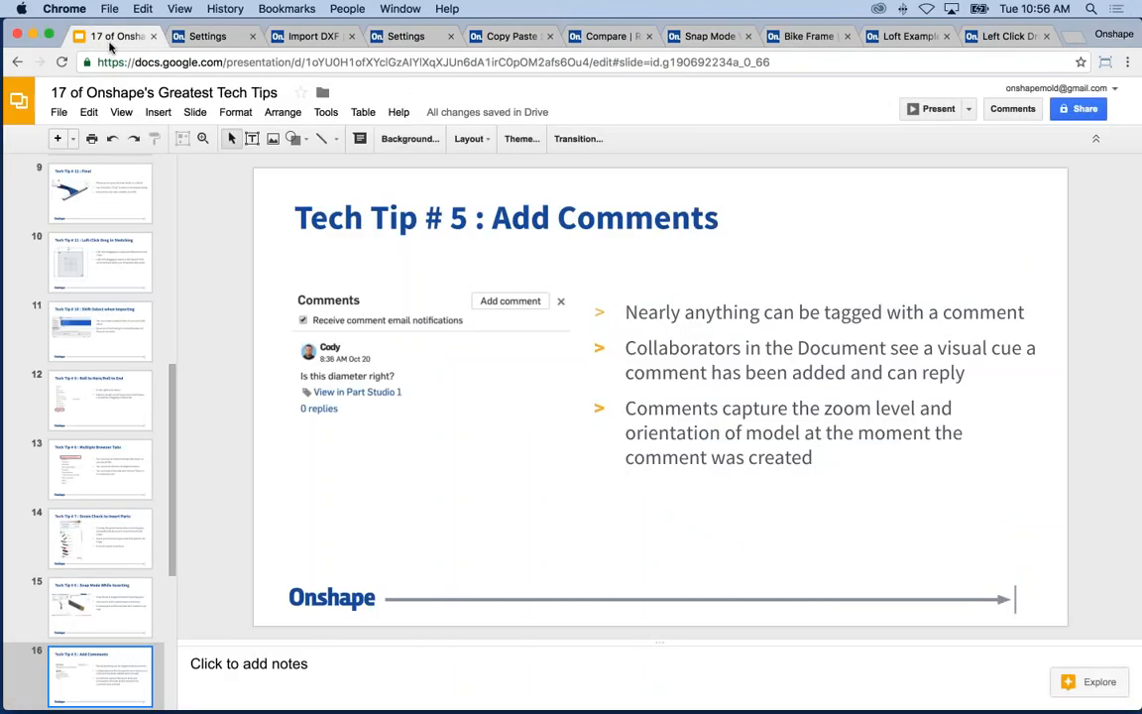
click(933, 110)
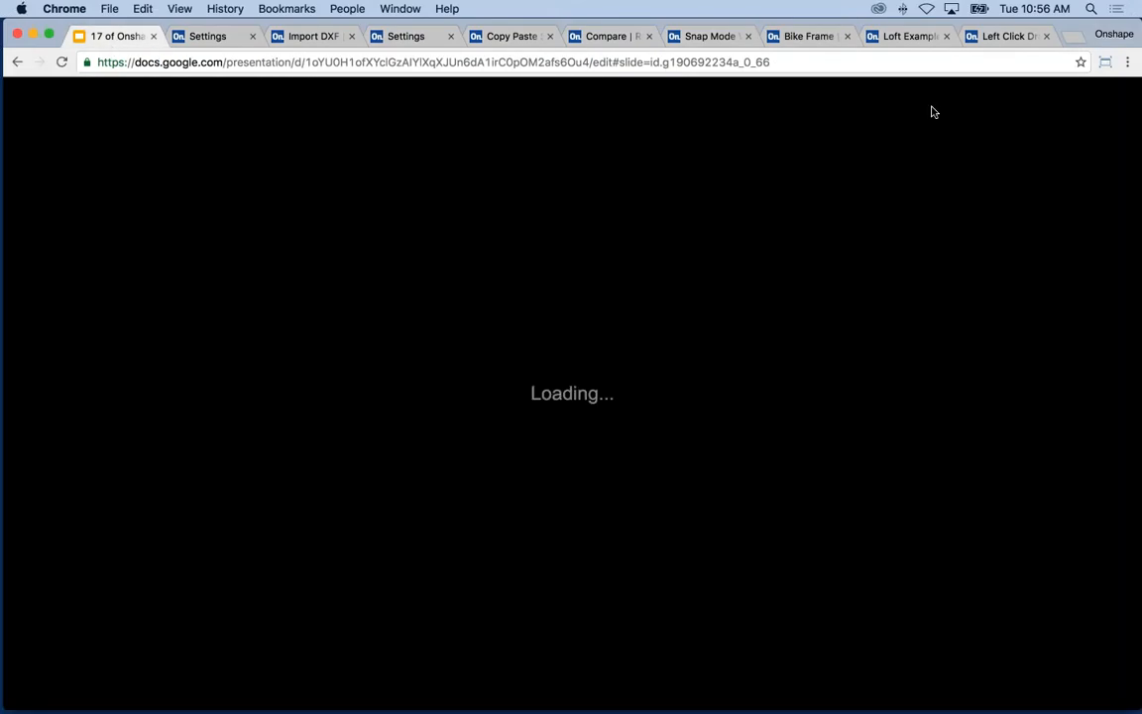
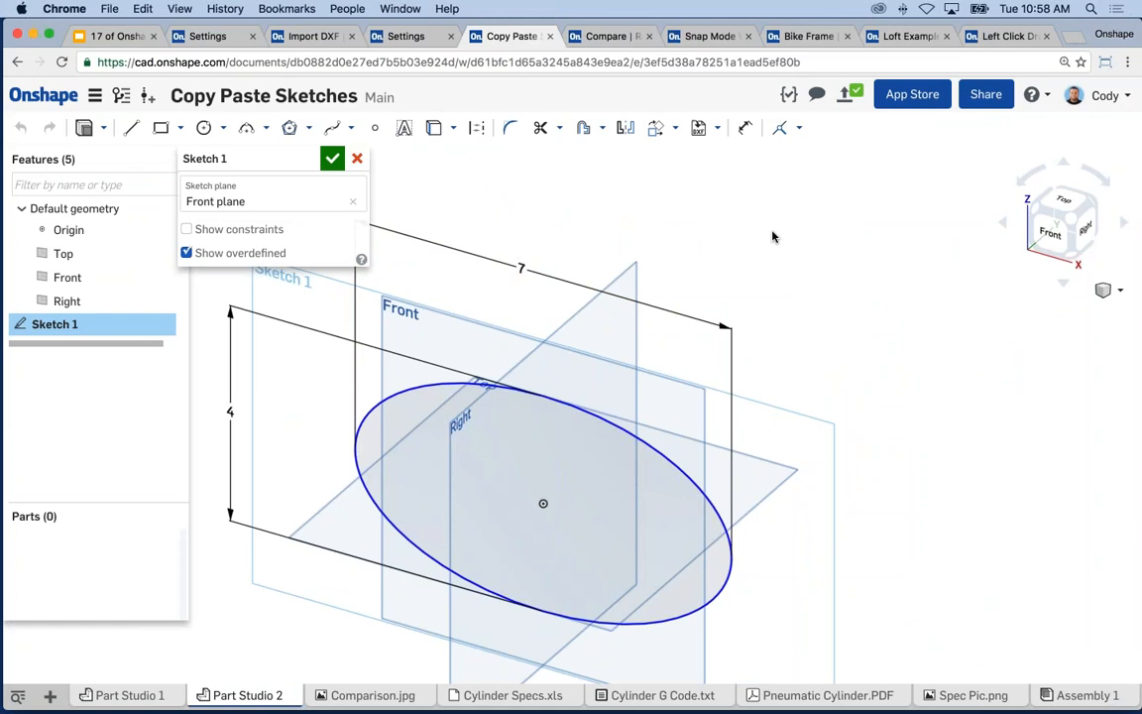
- Show the sketch shortcut toolbar, finish Sketch 1, then show the Part Studio and Assembly 1 shortcut toolbars
key(s)
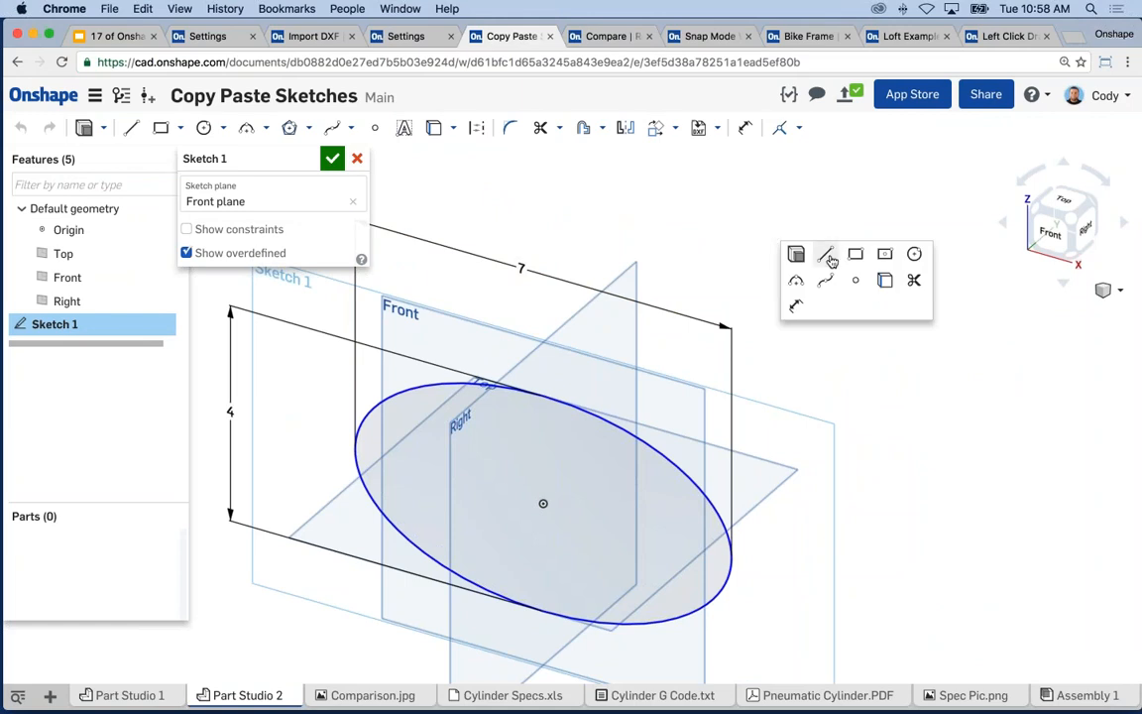
click(332, 158)
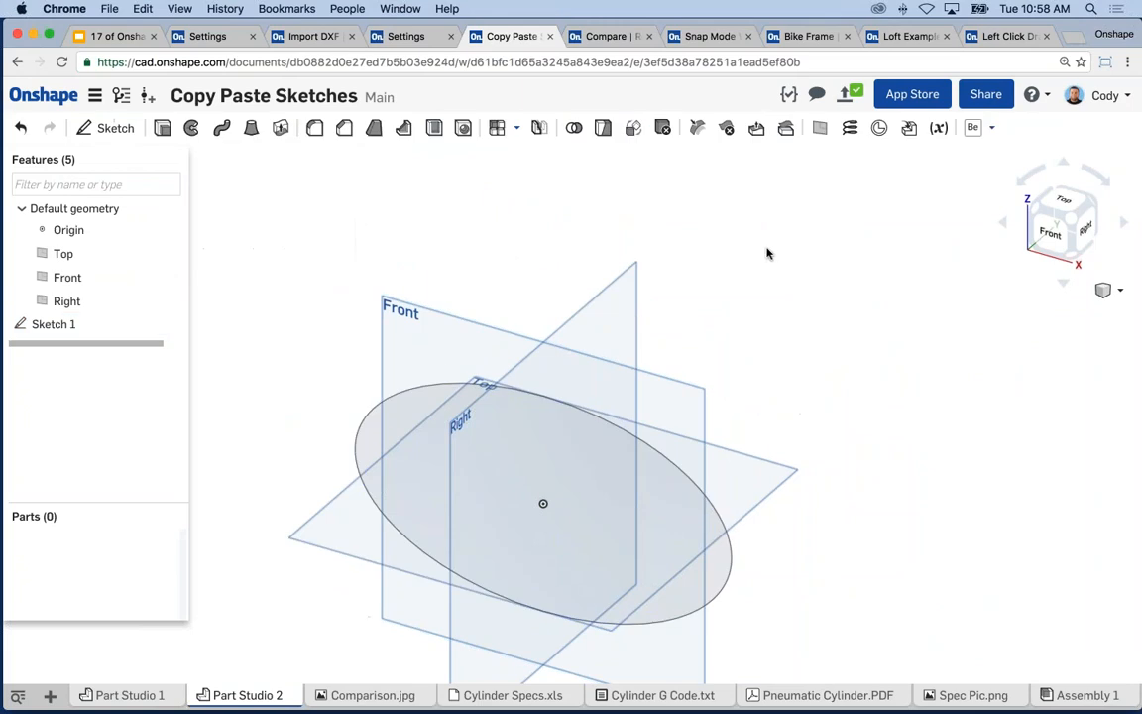
key(s)
click(1080, 694)
key(s)
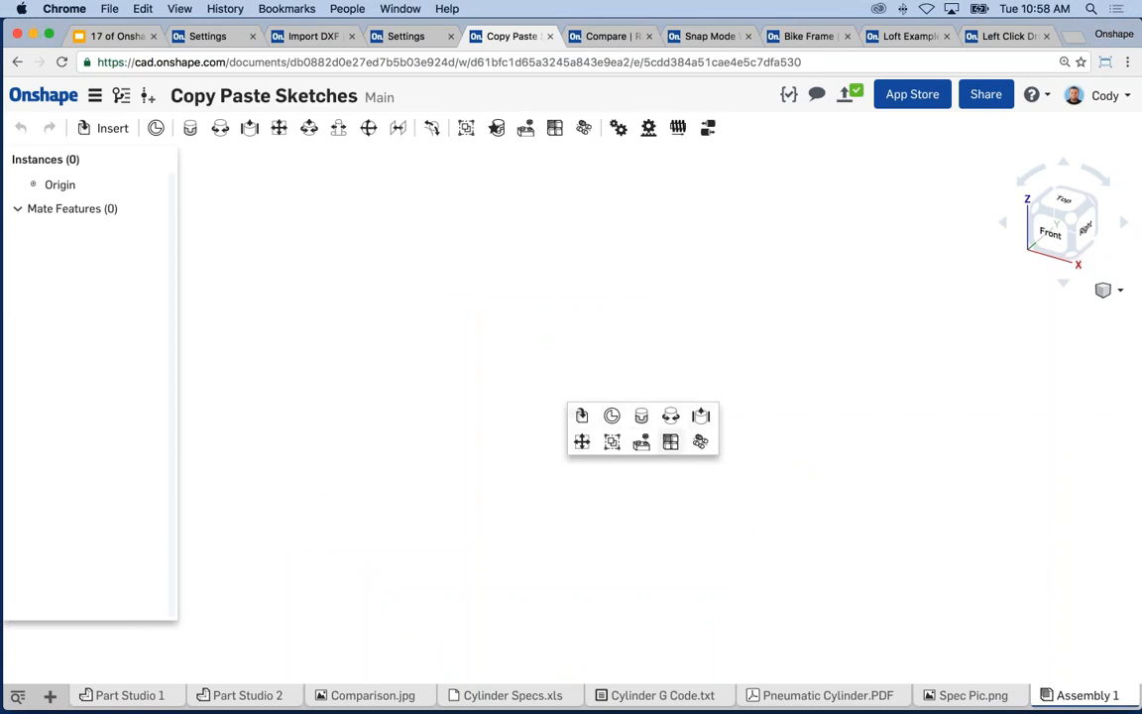
- Back in Part Studio 2, bring up the shortcut toolbar and open its Customize settings
click(820, 390)
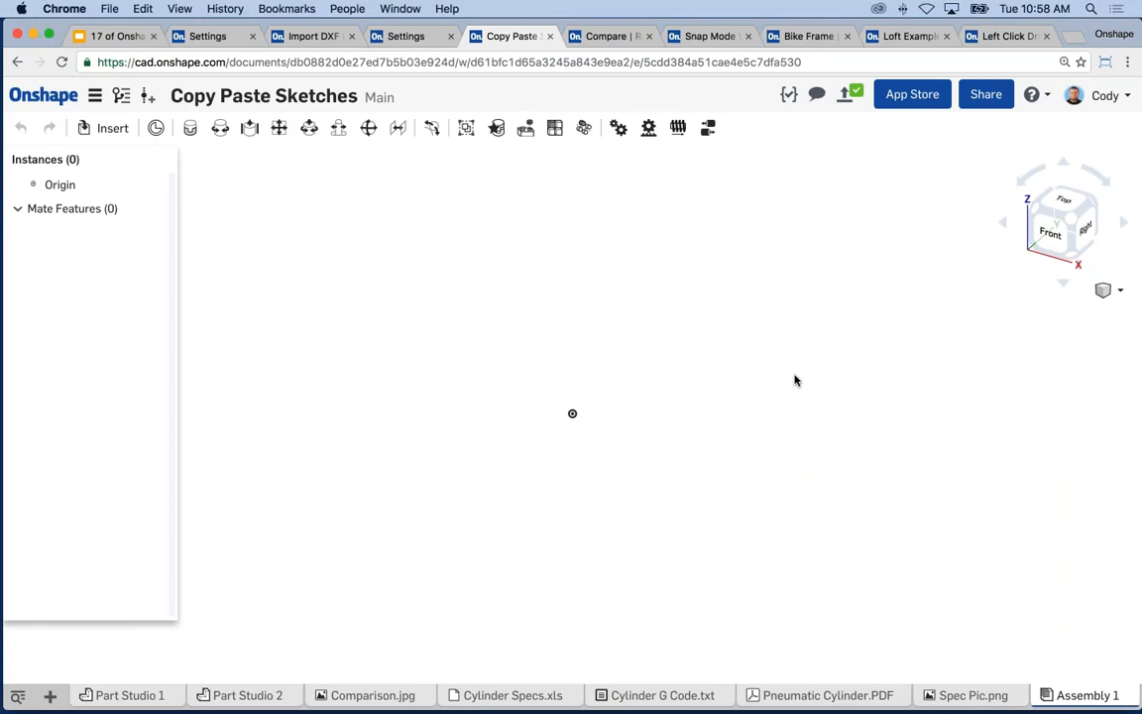
click(238, 695)
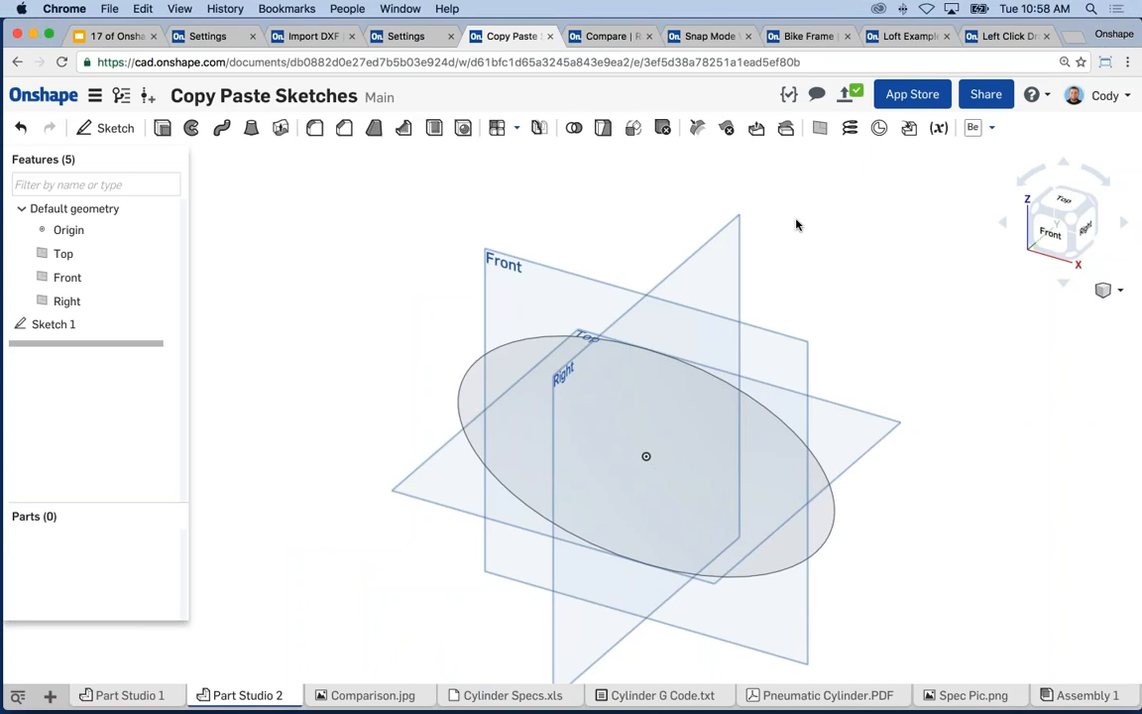
key(s)
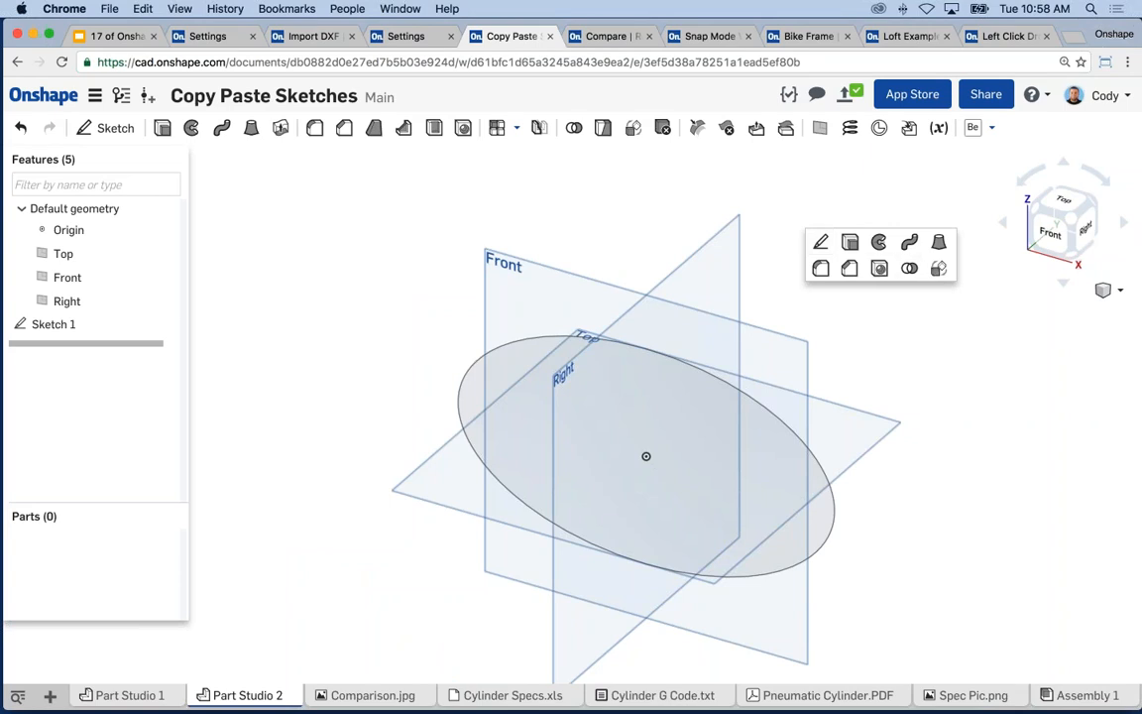
right_click(922, 279)
click(956, 286)
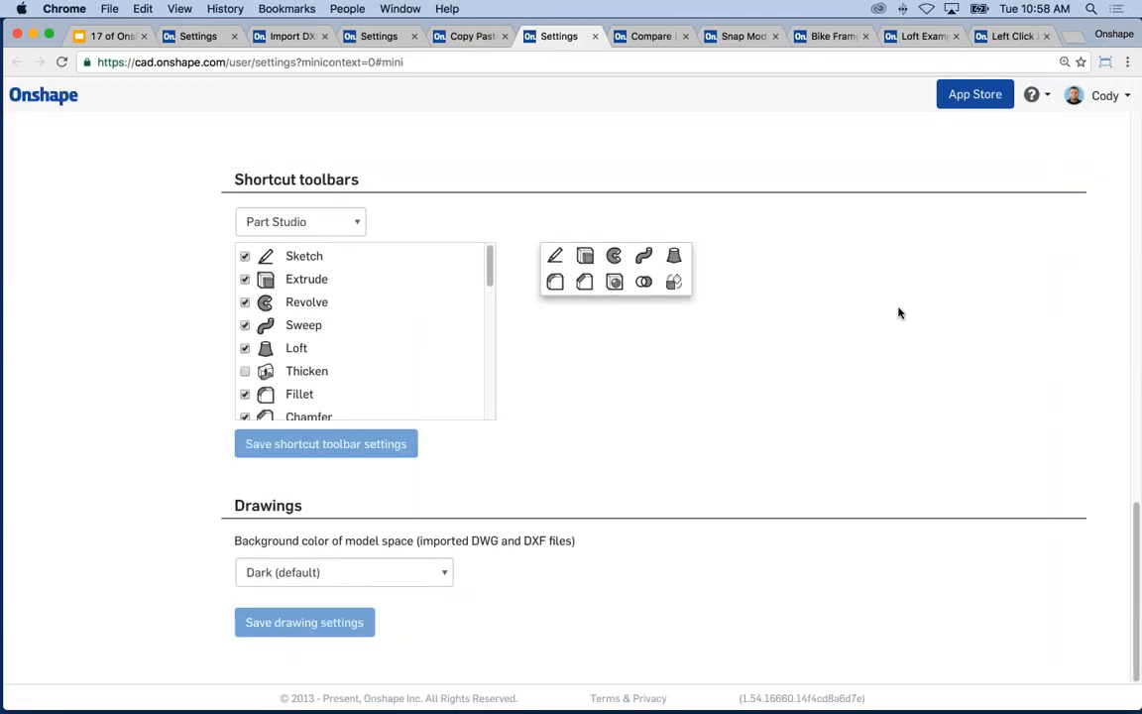
- Show the Sketch shortcut toolbar's tools, adding and then removing Revolve
click(334, 222)
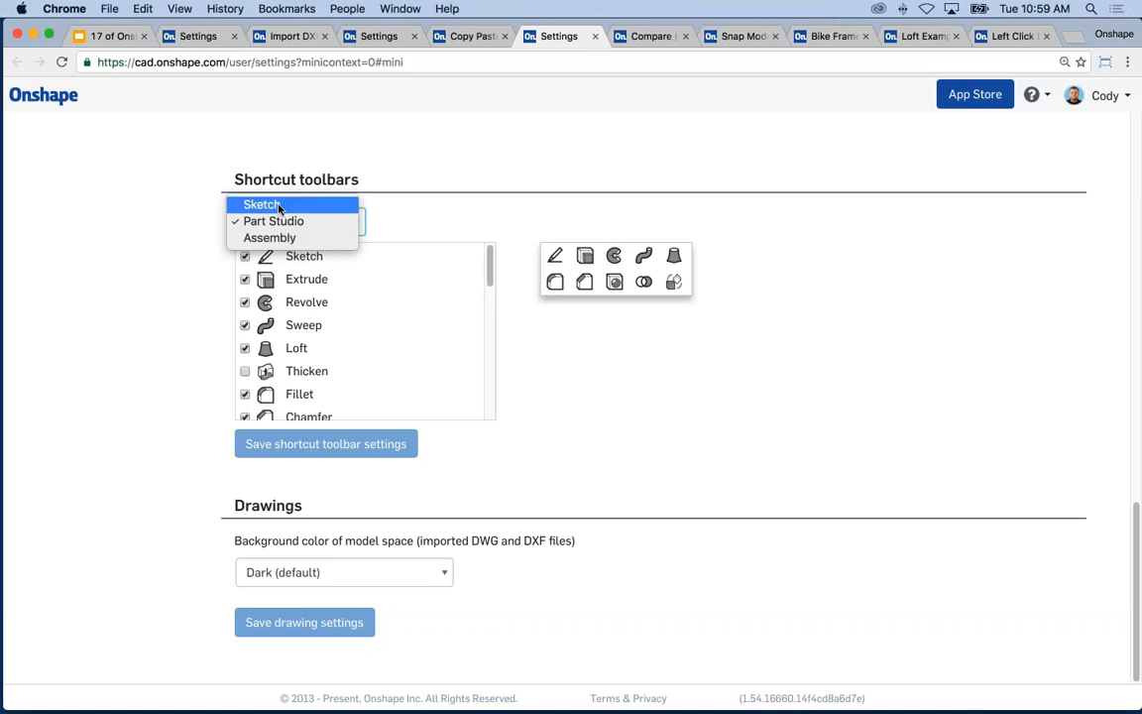
click(298, 205)
scroll(463, 290, down, 3)
scroll(396, 297, up, 3)
click(244, 280)
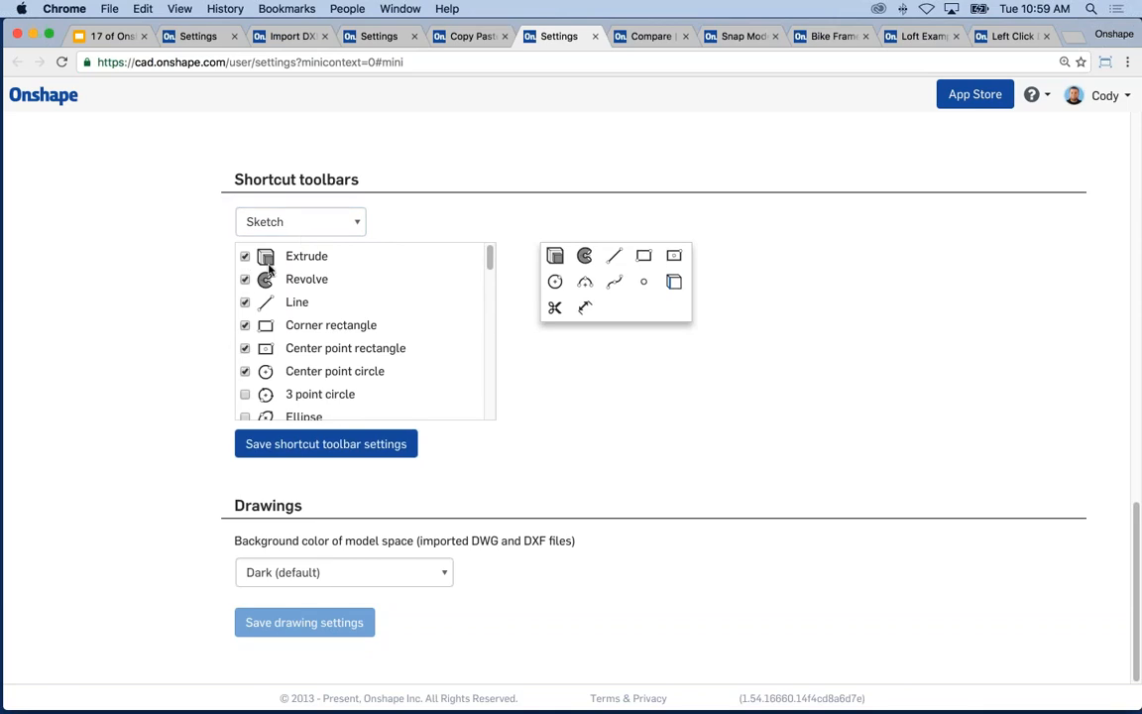
click(244, 280)
- Switch to the Part Studio shortcut toolbar and add Draft to it
click(300, 221)
click(297, 238)
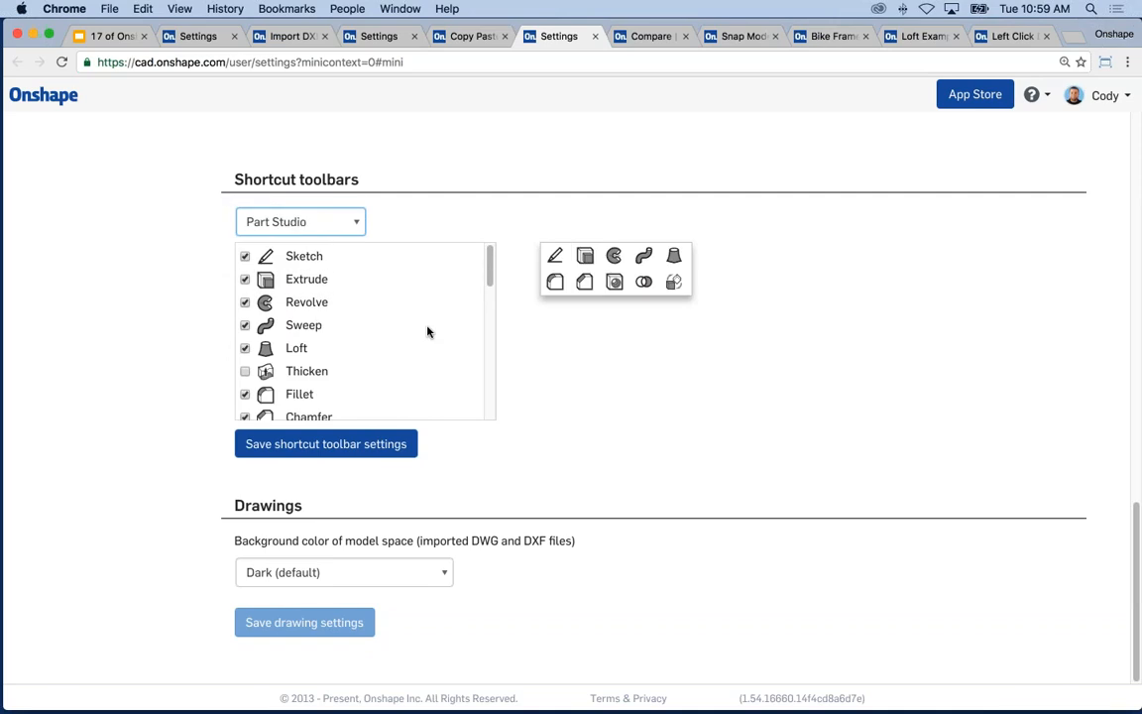
drag(487, 278, 492, 295)
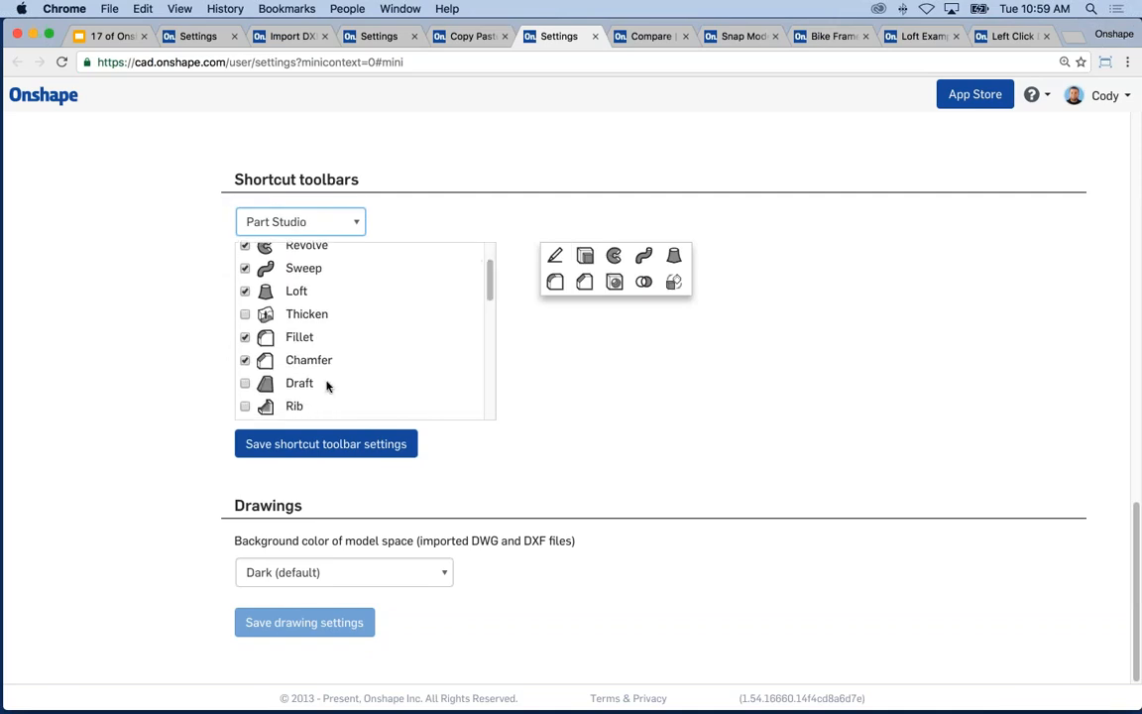
click(245, 384)
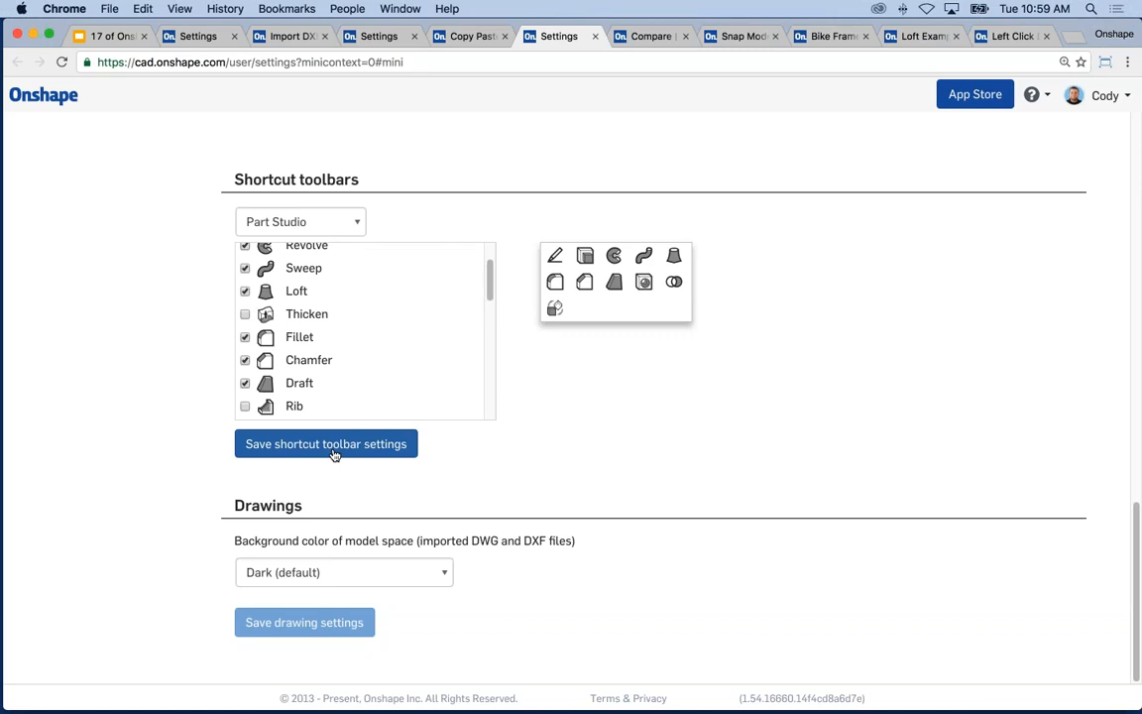
click(106, 36)
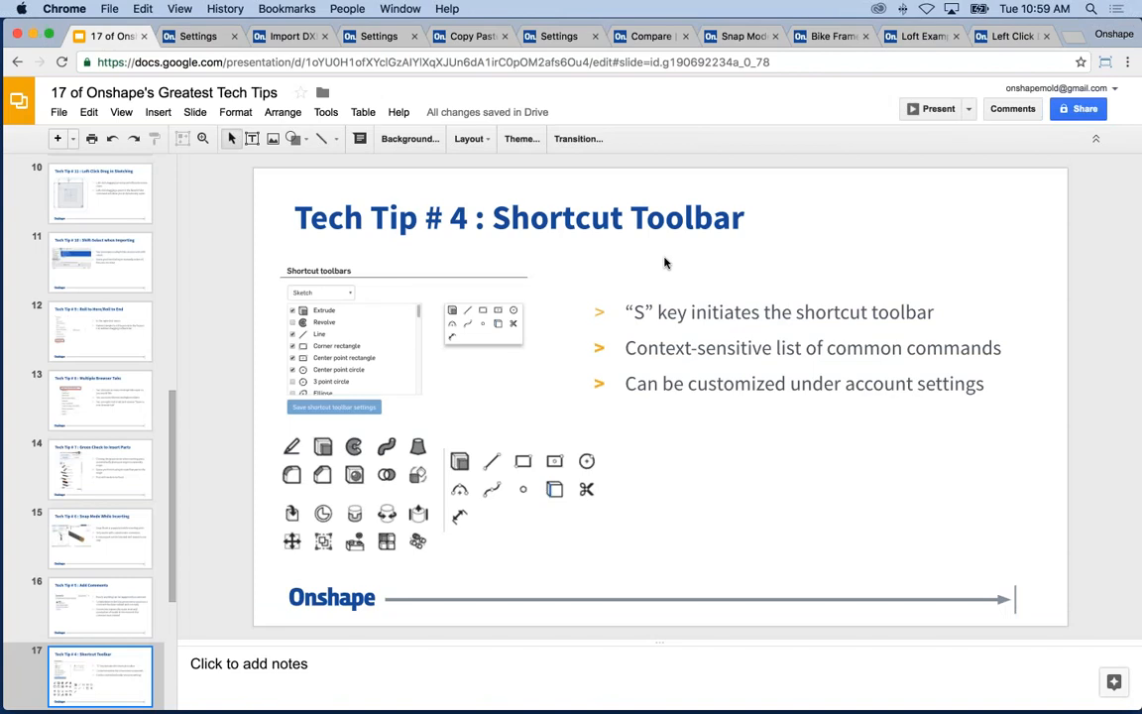
- Present the deck to slide 18, Tech Tip #3 Export/Import DXF, then bring up the Import DXF document
click(937, 109)
key(Right)
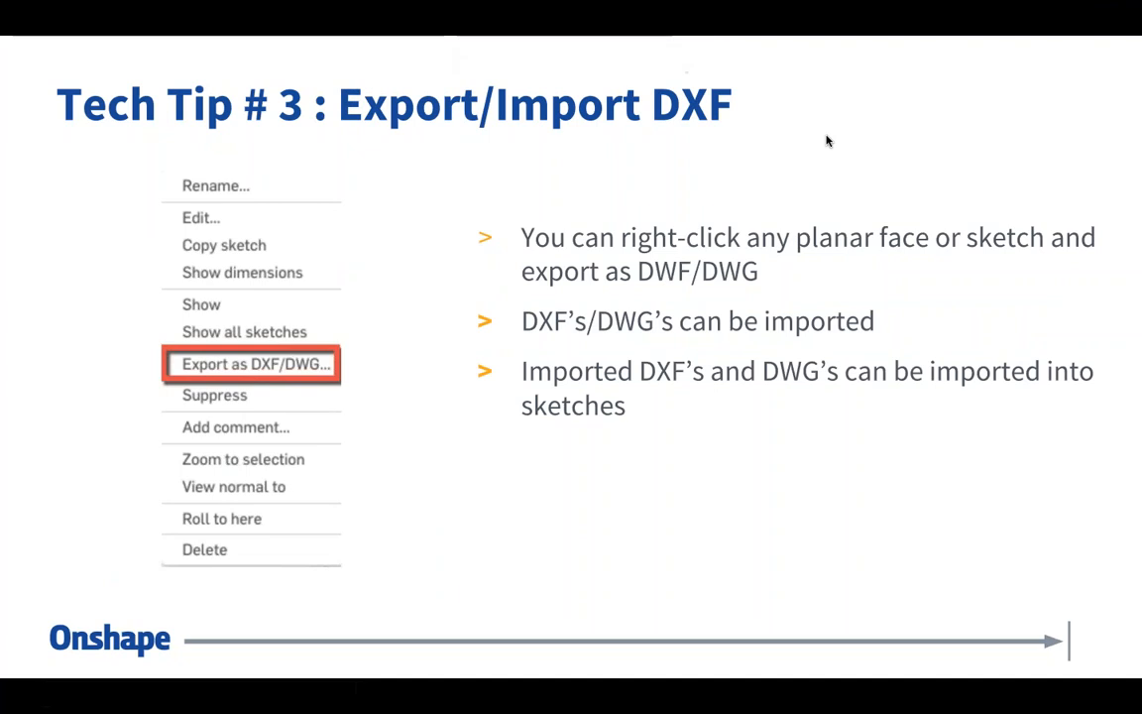
key(Escape)
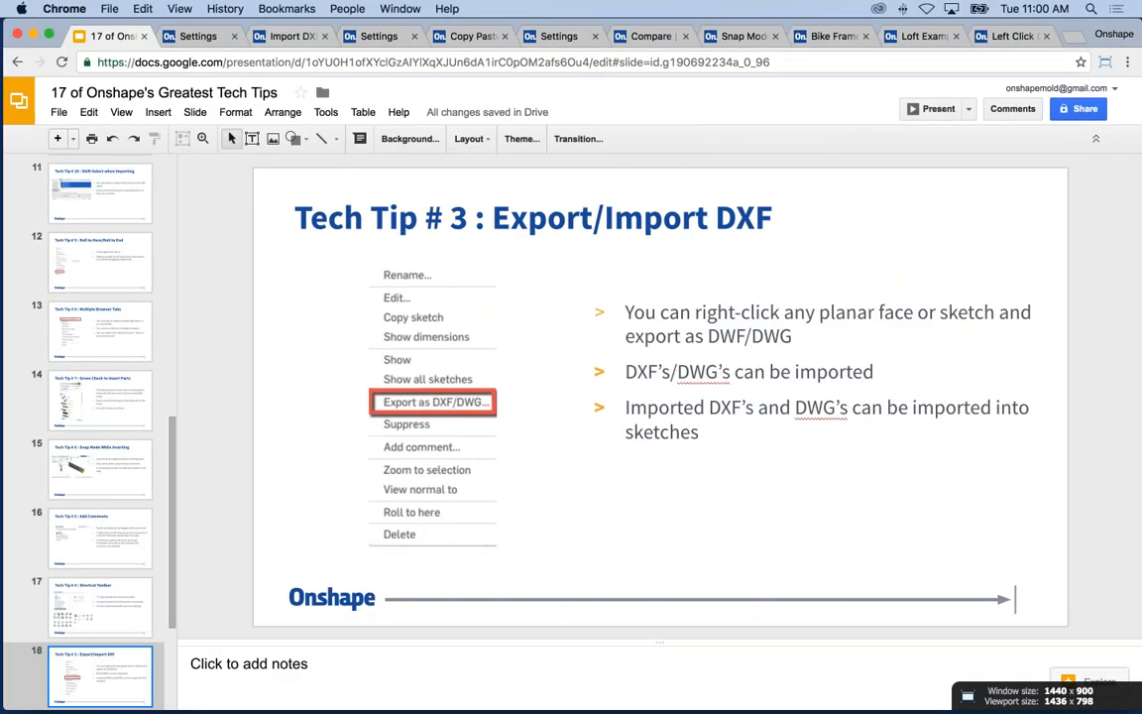
click(294, 37)
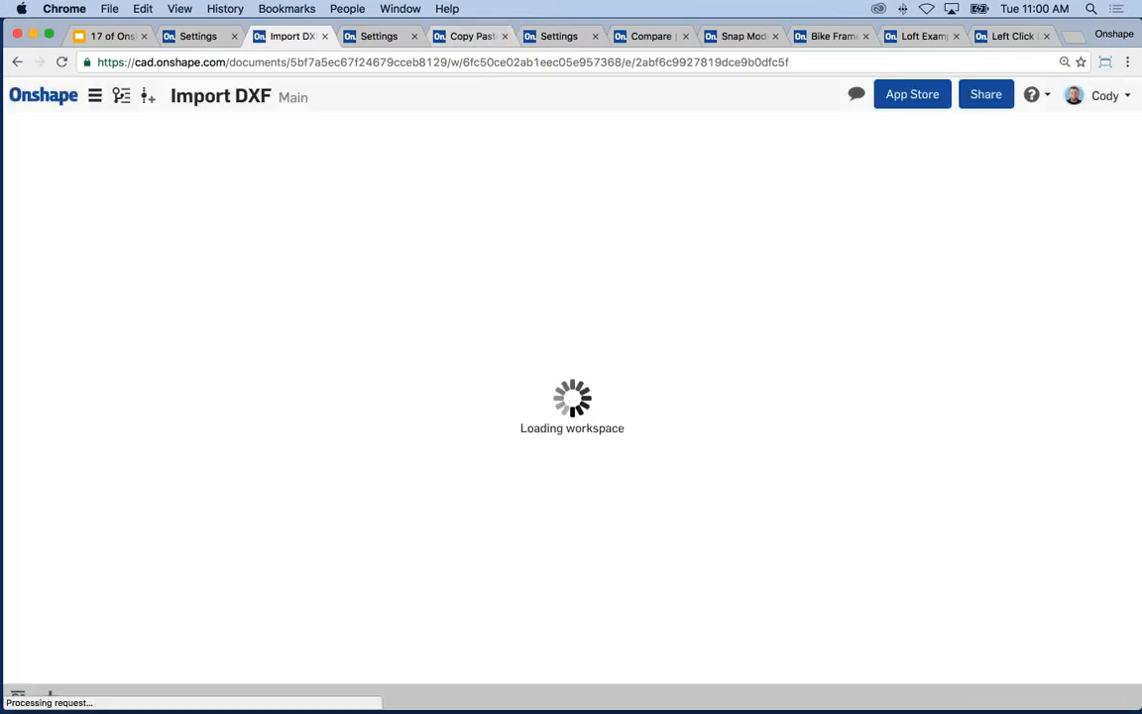
- On the 9734512.dxf drawing, move the 3" and 3/4" dimensions higher above the sprocket
click(843, 37)
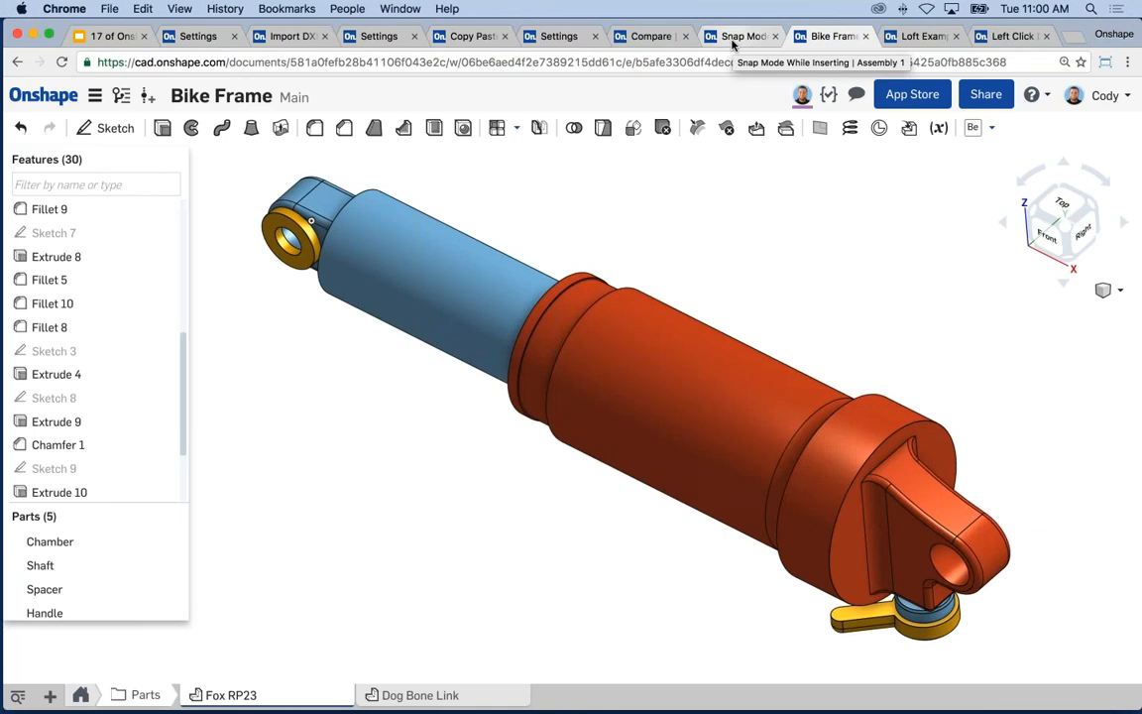
click(303, 37)
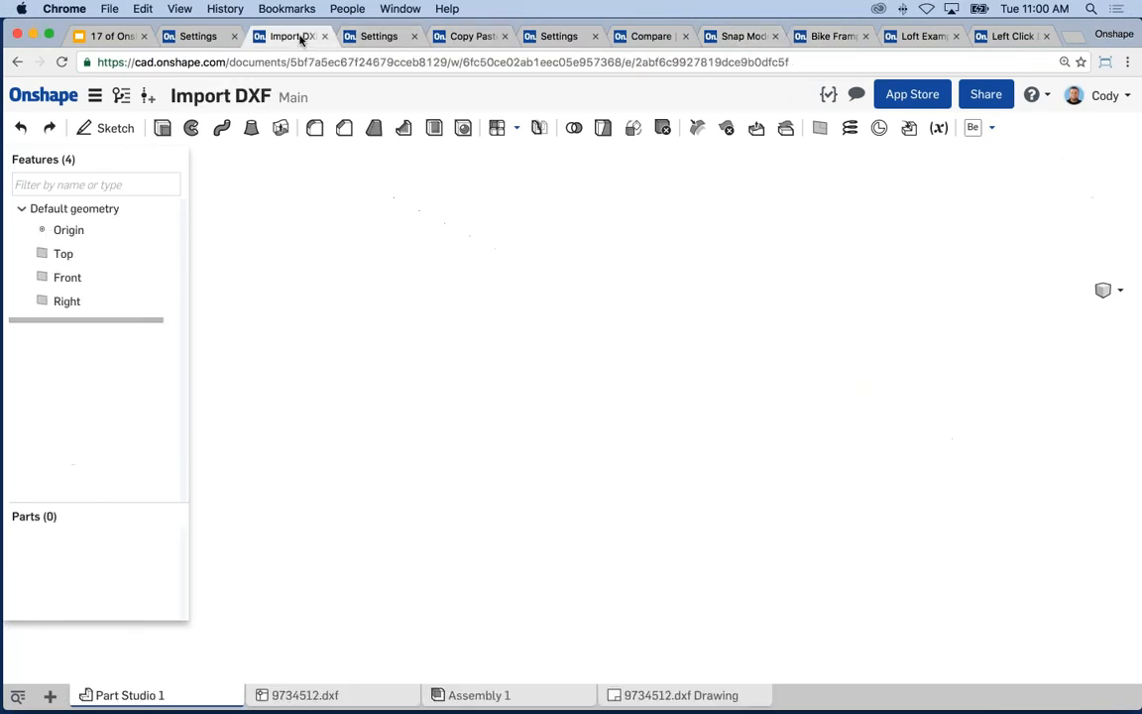
click(676, 695)
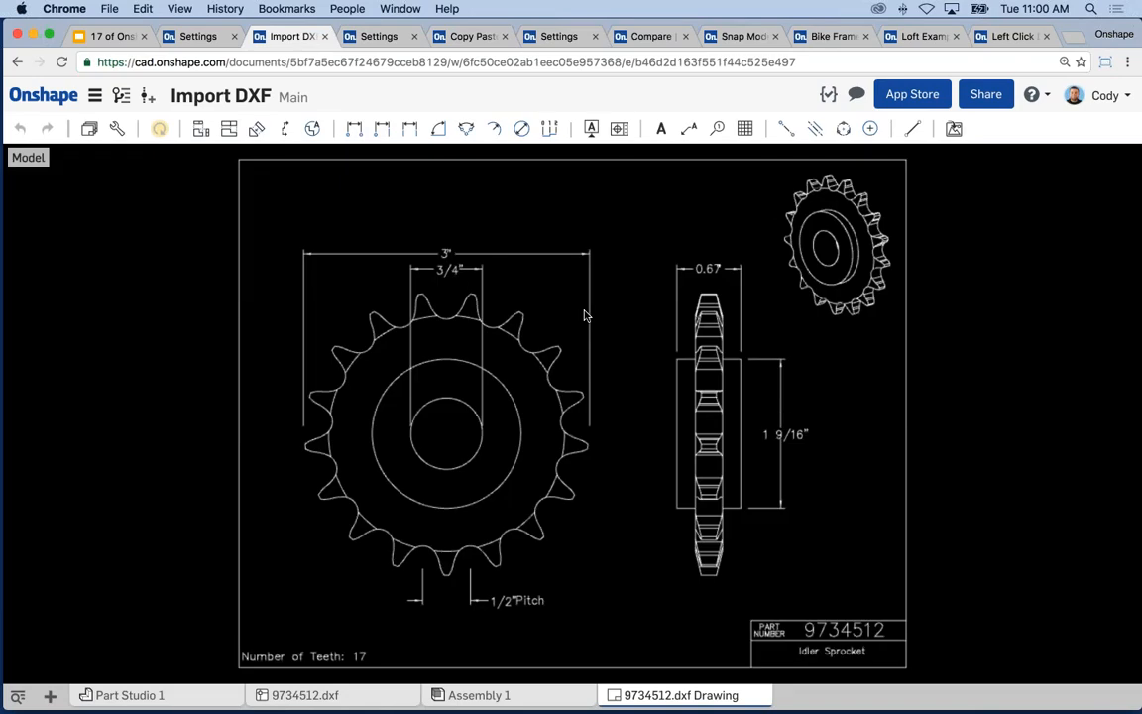
click(446, 255)
drag(446, 254, 442, 219)
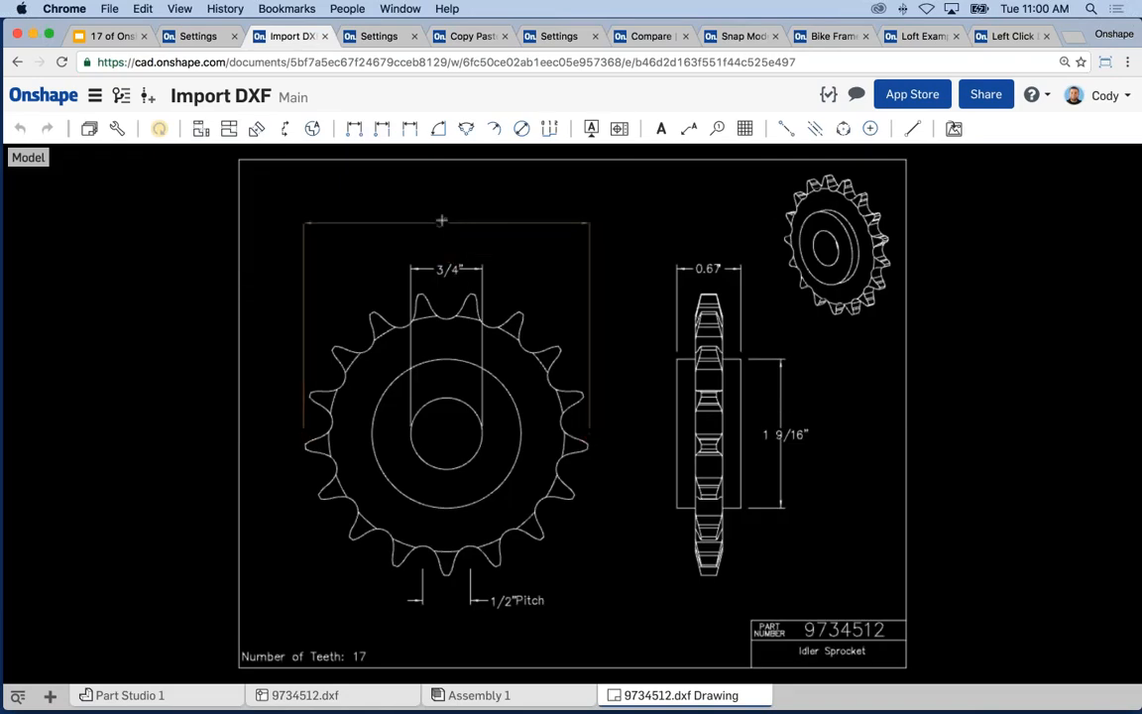
click(451, 270)
drag(451, 269, 446, 260)
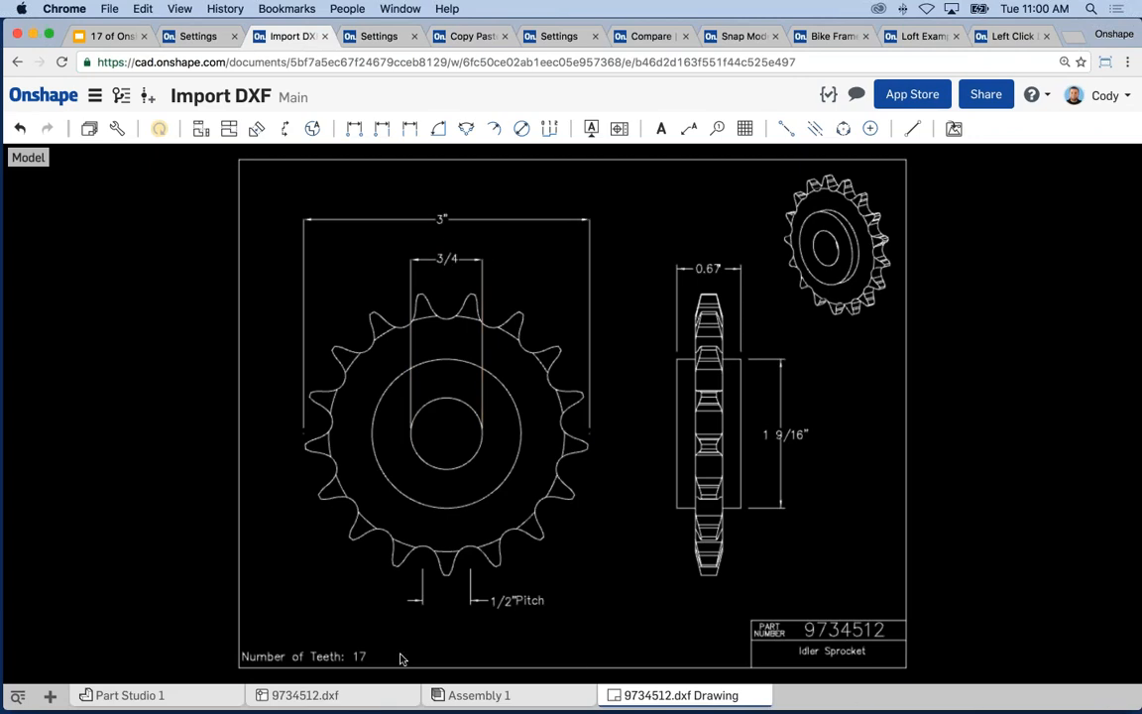
click(129, 695)
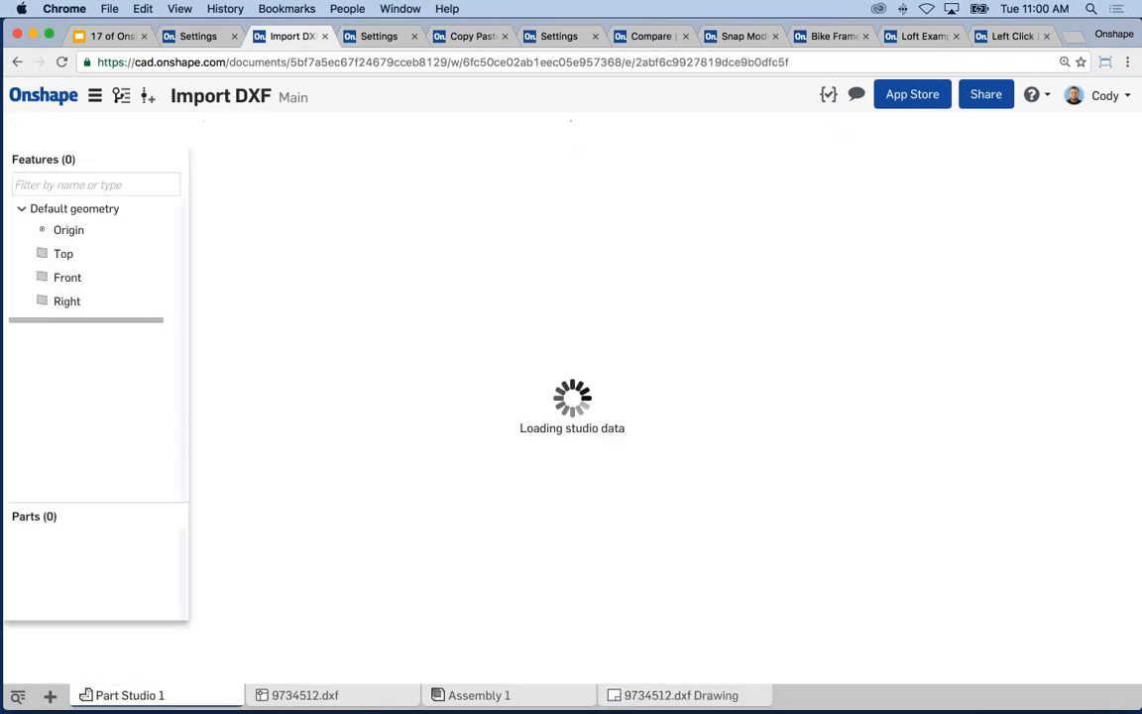
- Start a sketch on the Front plane and insert 9734512.dxf into it
click(547, 244)
key(s)
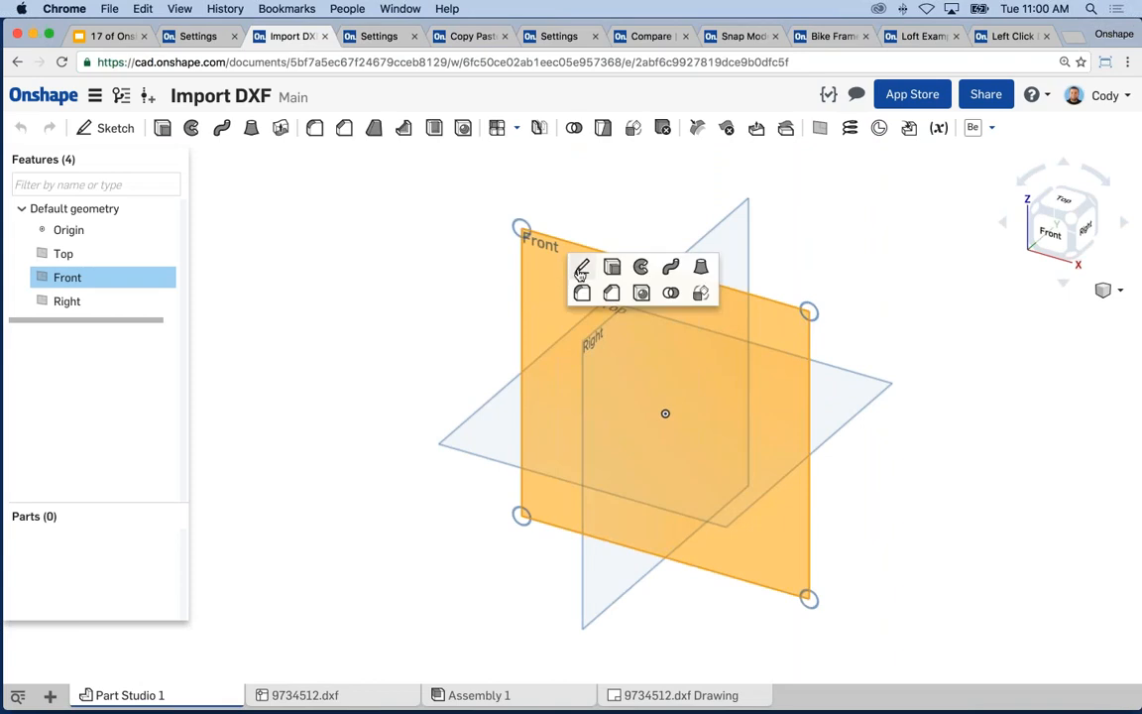
click(581, 264)
click(716, 128)
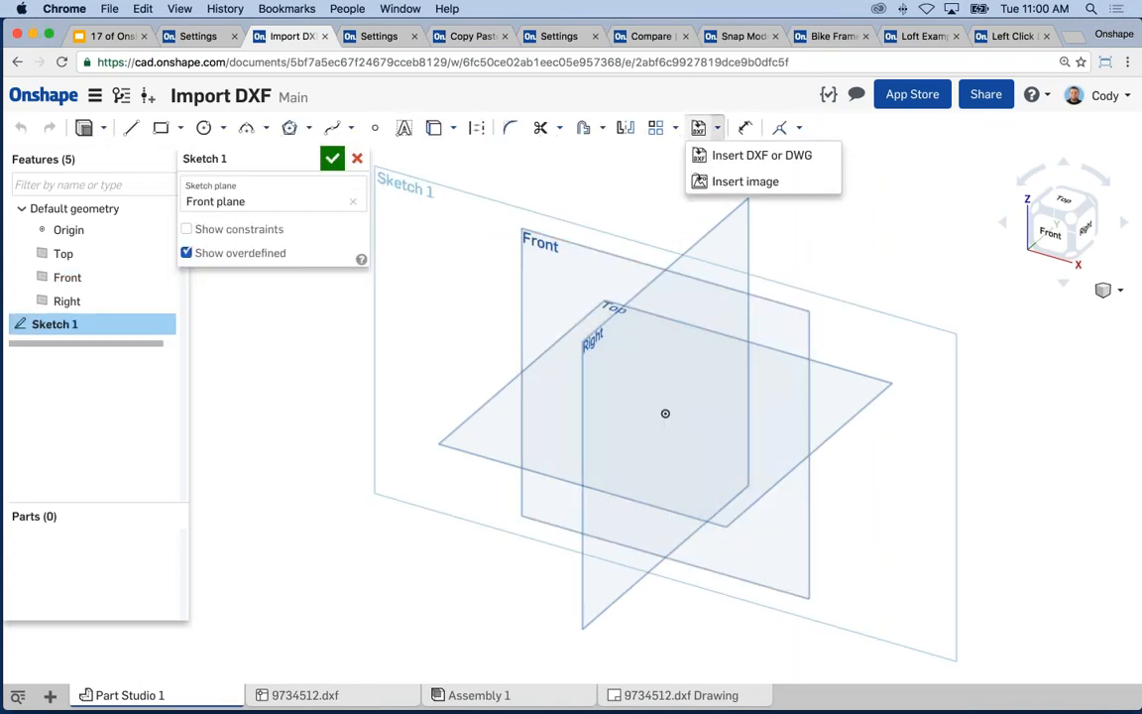
click(706, 155)
click(301, 252)
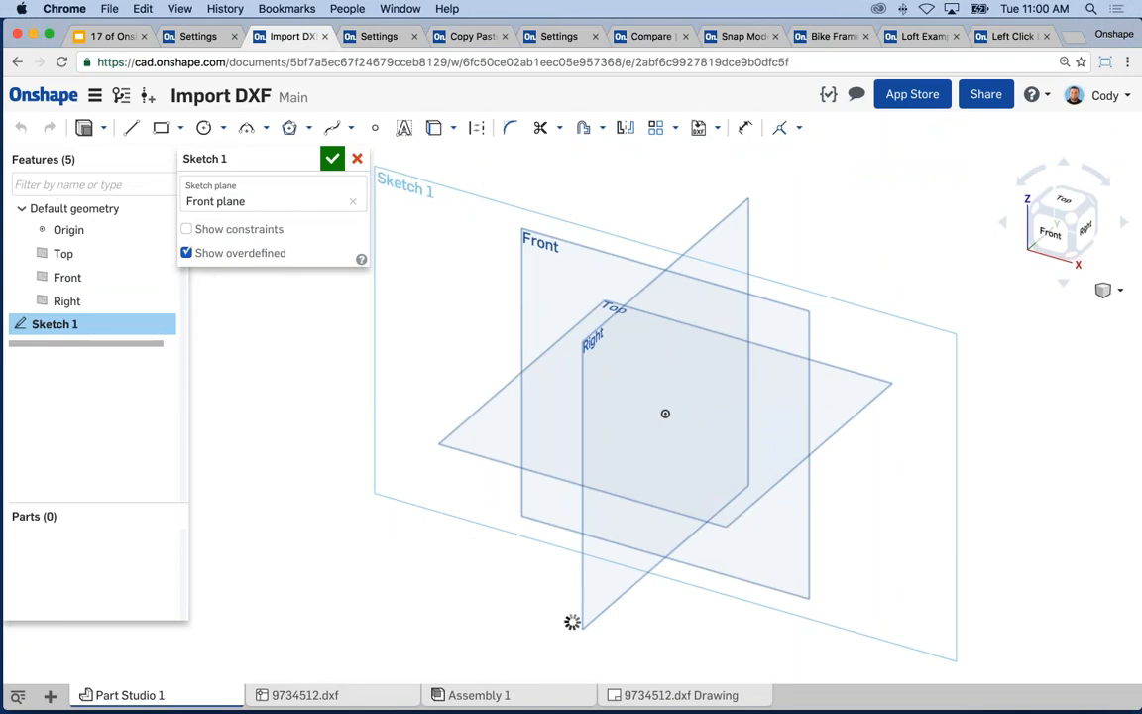
click(111, 38)
scroll(155, 481, down, 3)
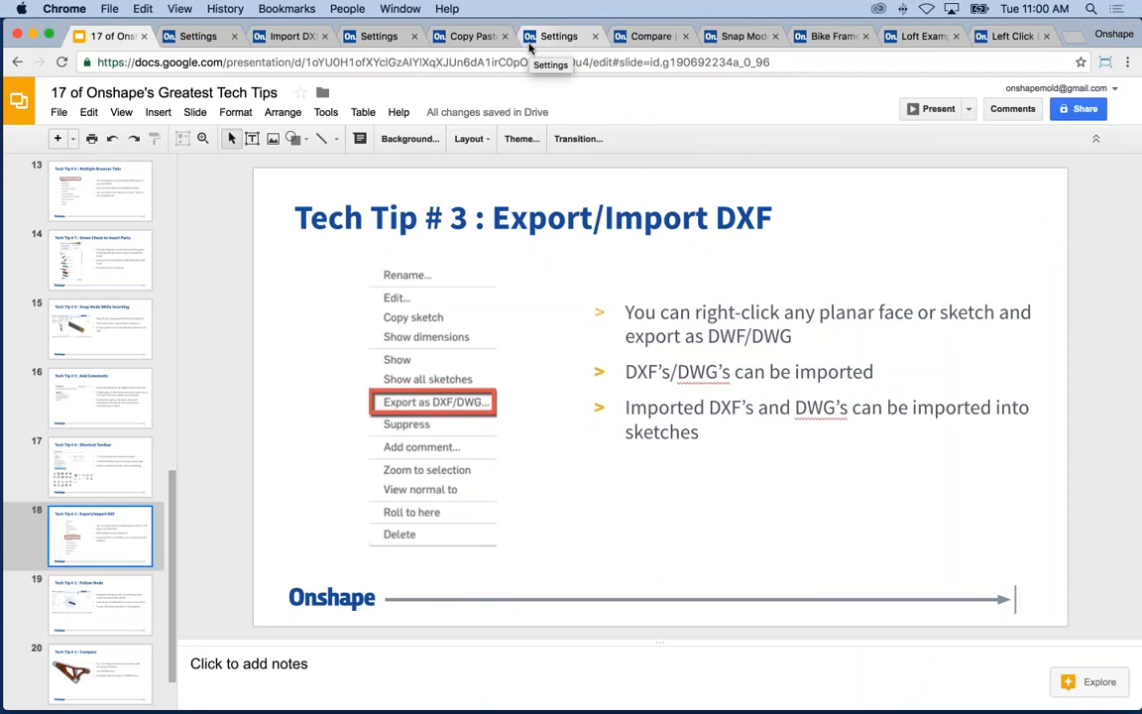
- Show slide 19's Follow Mode tip, then bring up the Bike Frame document
click(147, 593)
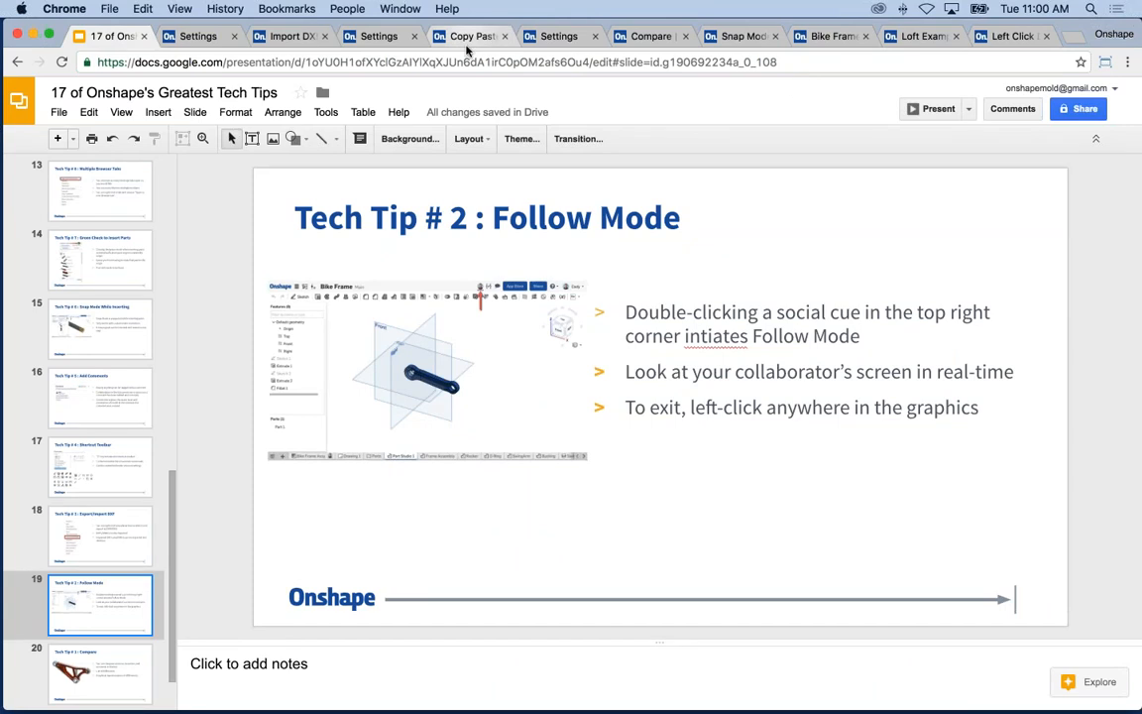
click(832, 36)
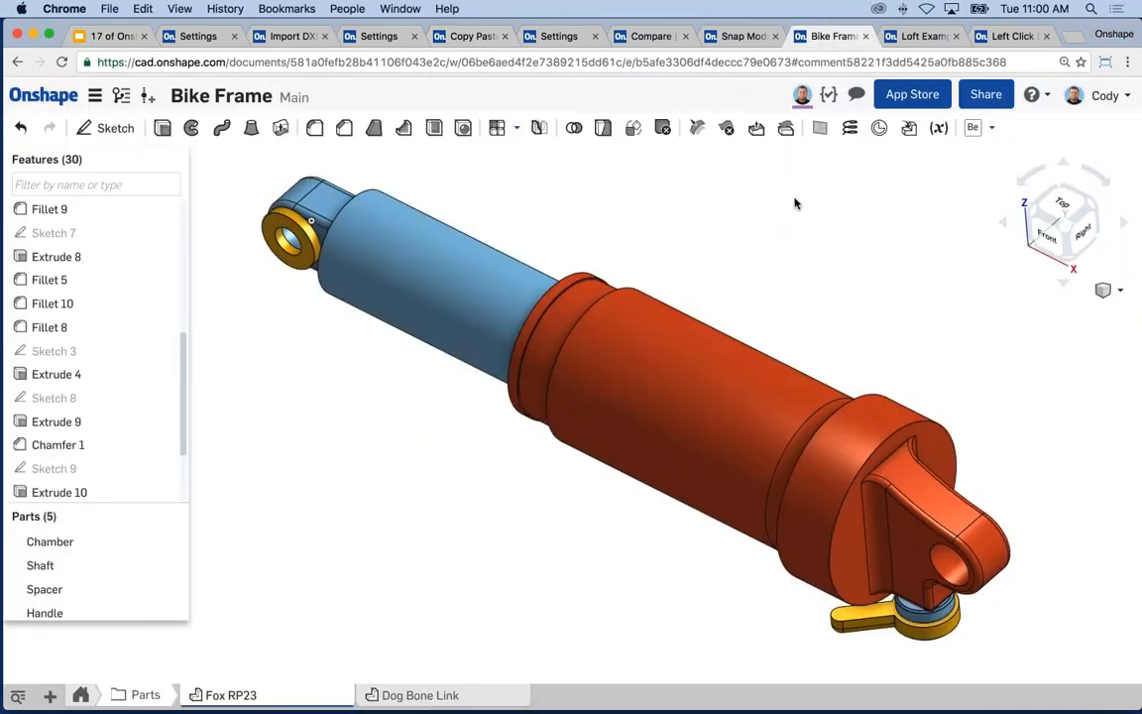
- Follow the collaborator's view in the Bike Frame assembly, then stop following and zoom out
click(802, 95)
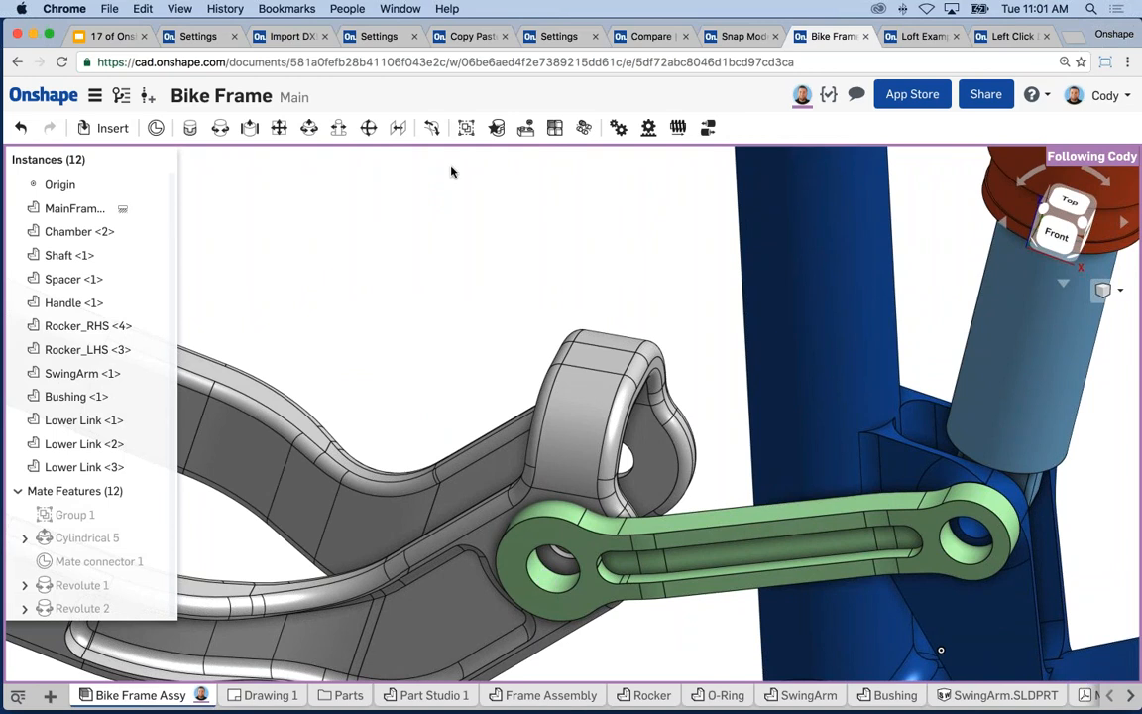
click(802, 98)
scroll(637, 261, down, 5)
scroll(638, 260, down, 5)
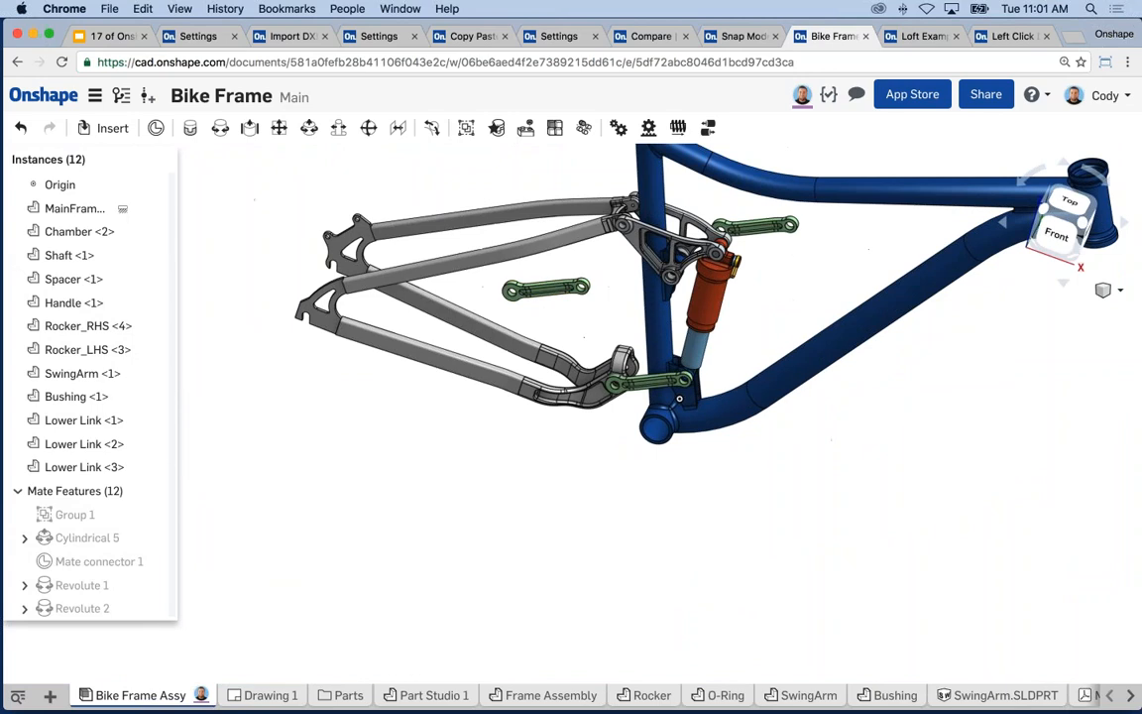
click(111, 35)
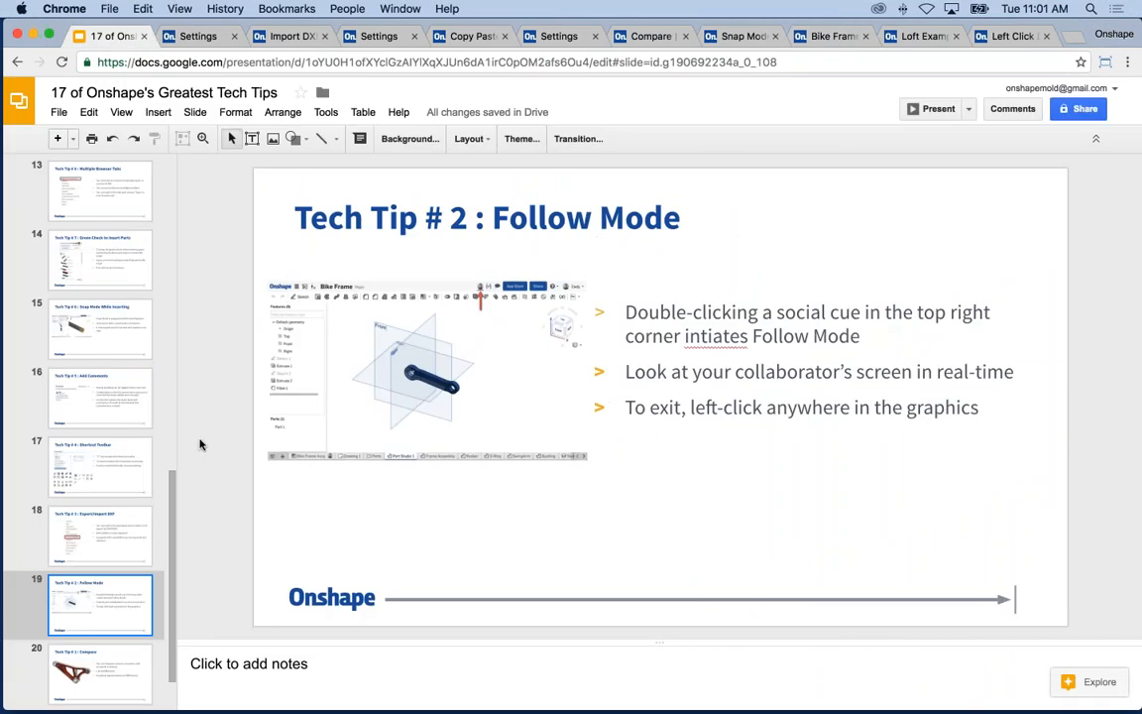
- Present slide 20, Tech Tip #1: Compare, full screen and then exit the slideshow
click(117, 665)
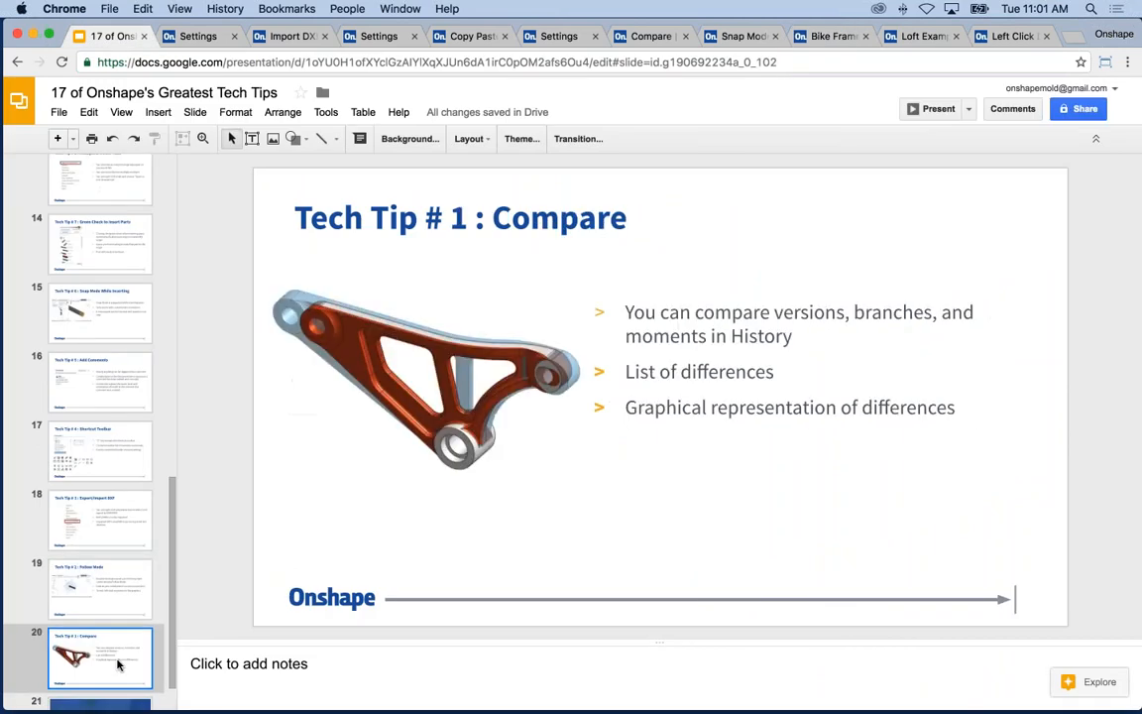
click(938, 109)
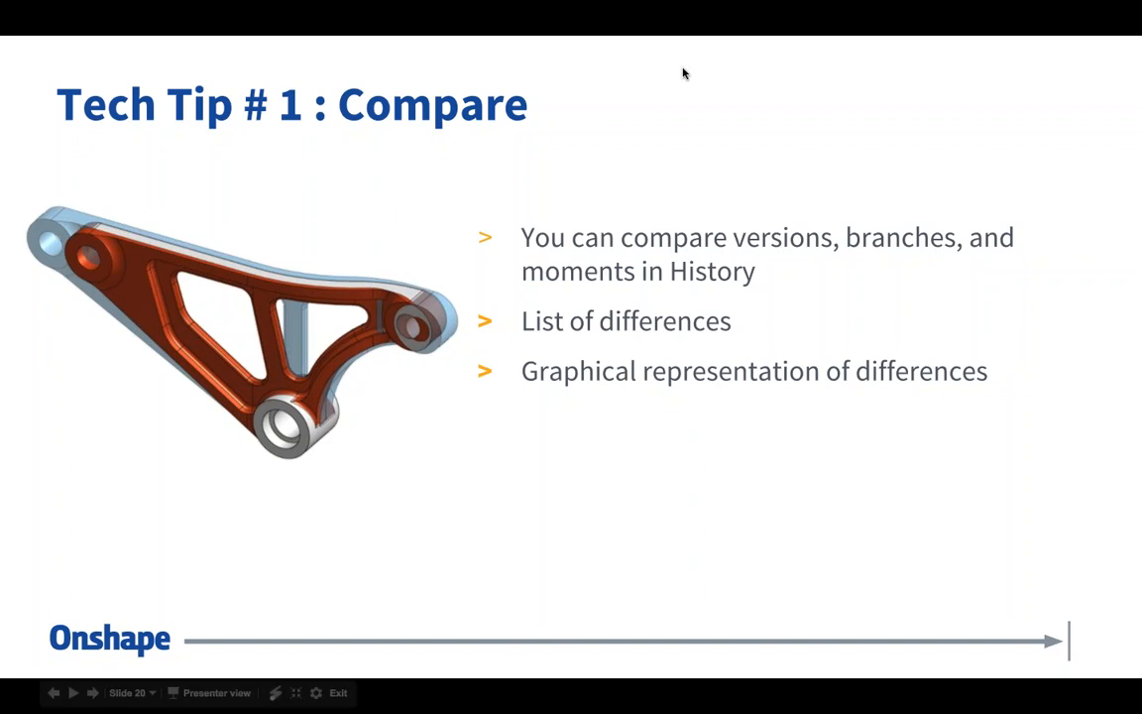
key(Escape)
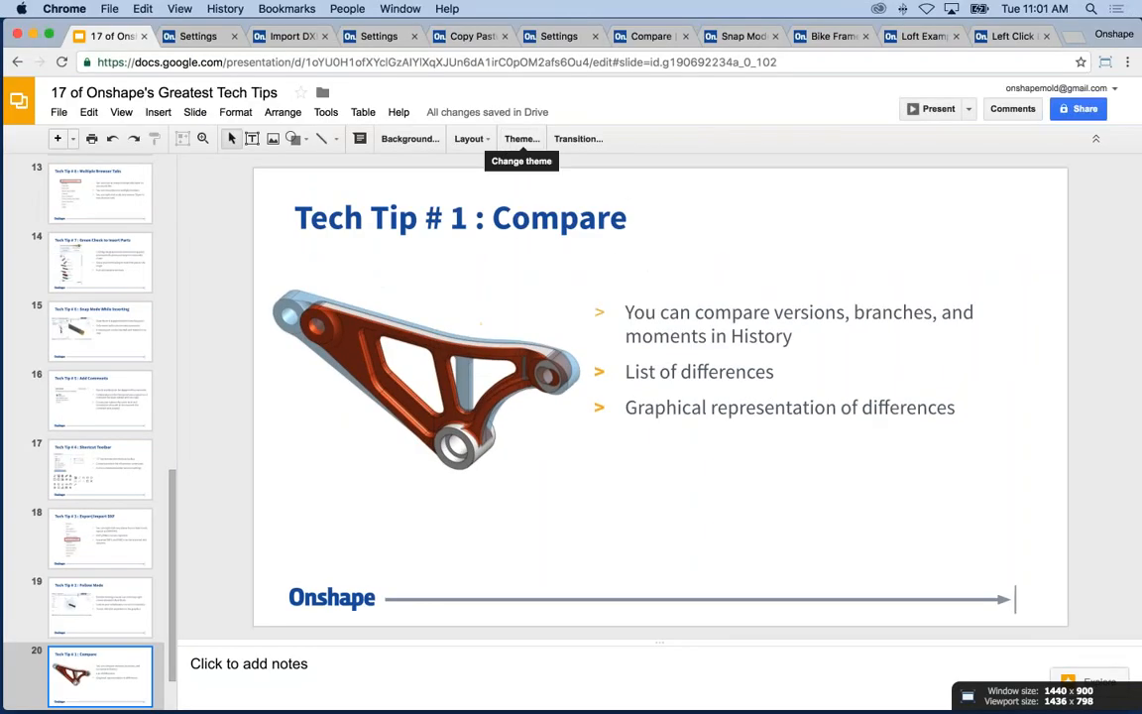
- Reload the Compare document and open the Rocker's Revision A from Versions and history
click(650, 36)
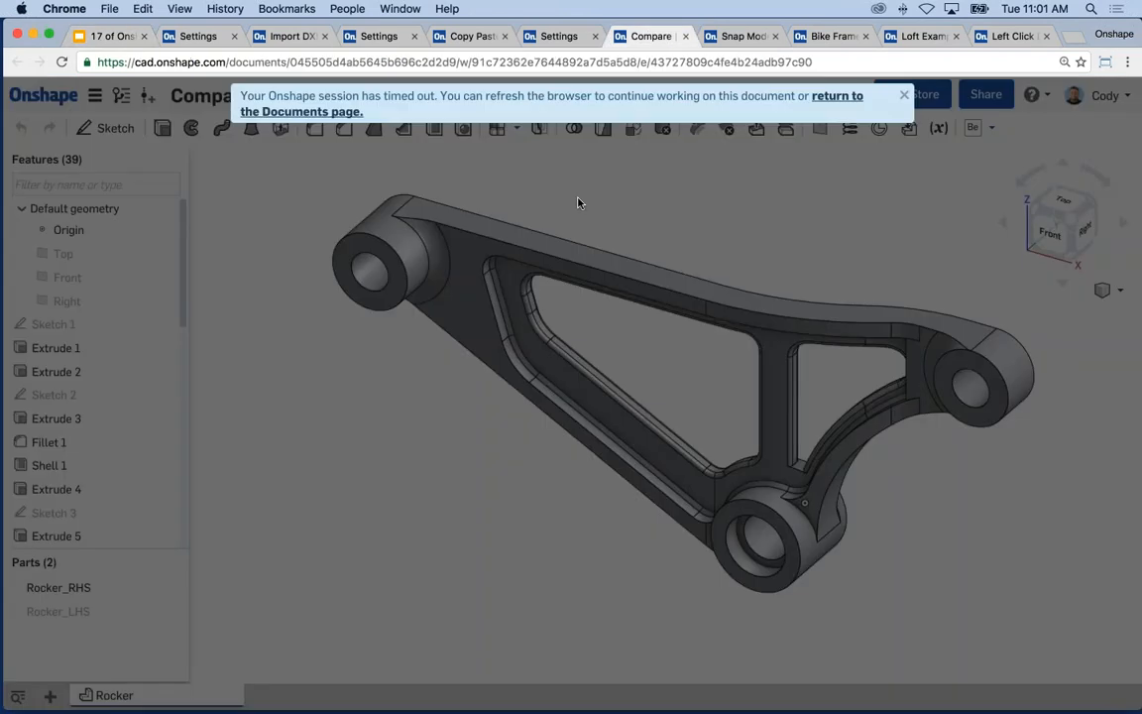
click(61, 62)
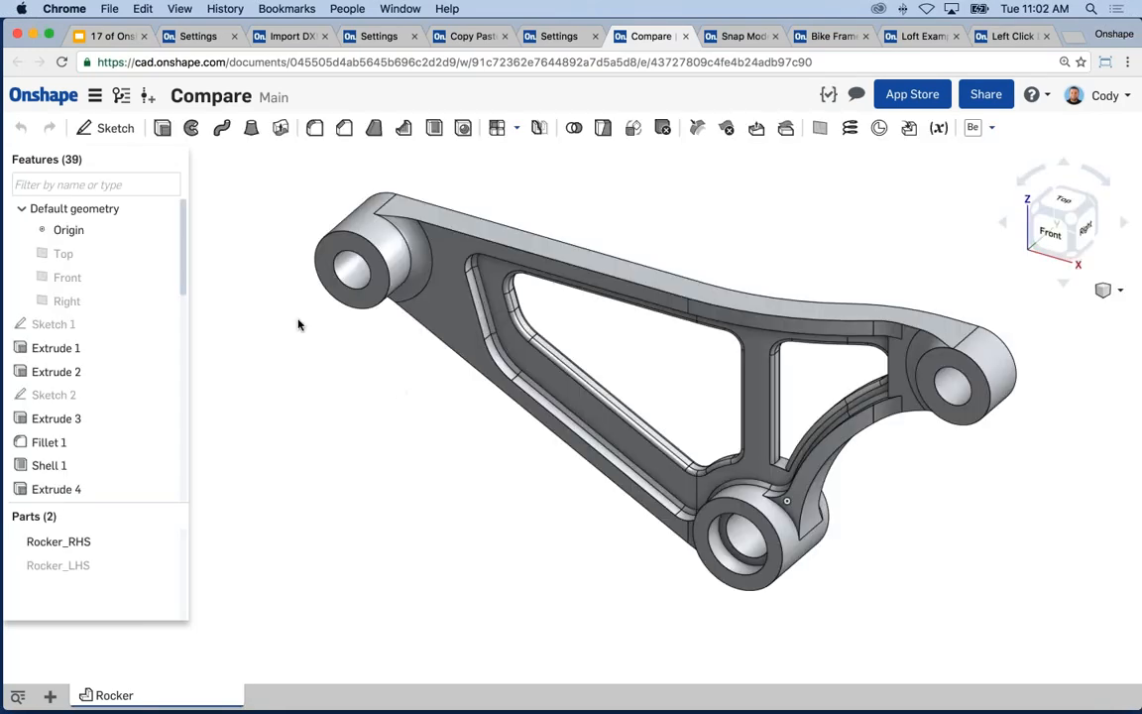
click(121, 95)
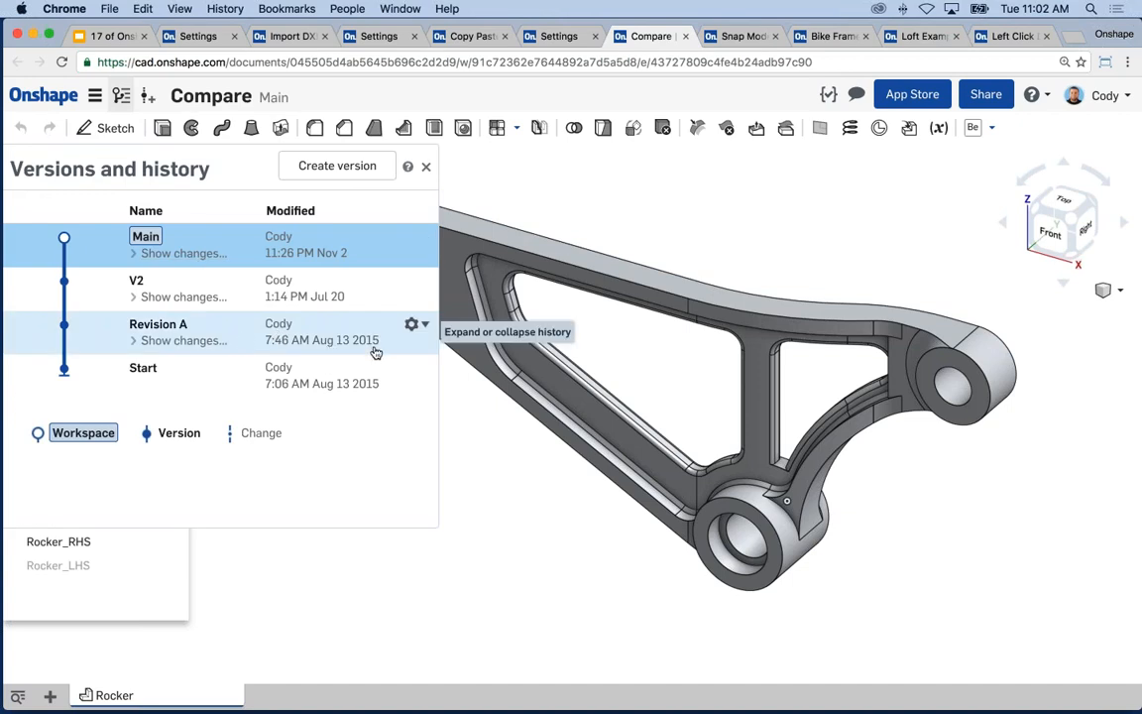
click(278, 339)
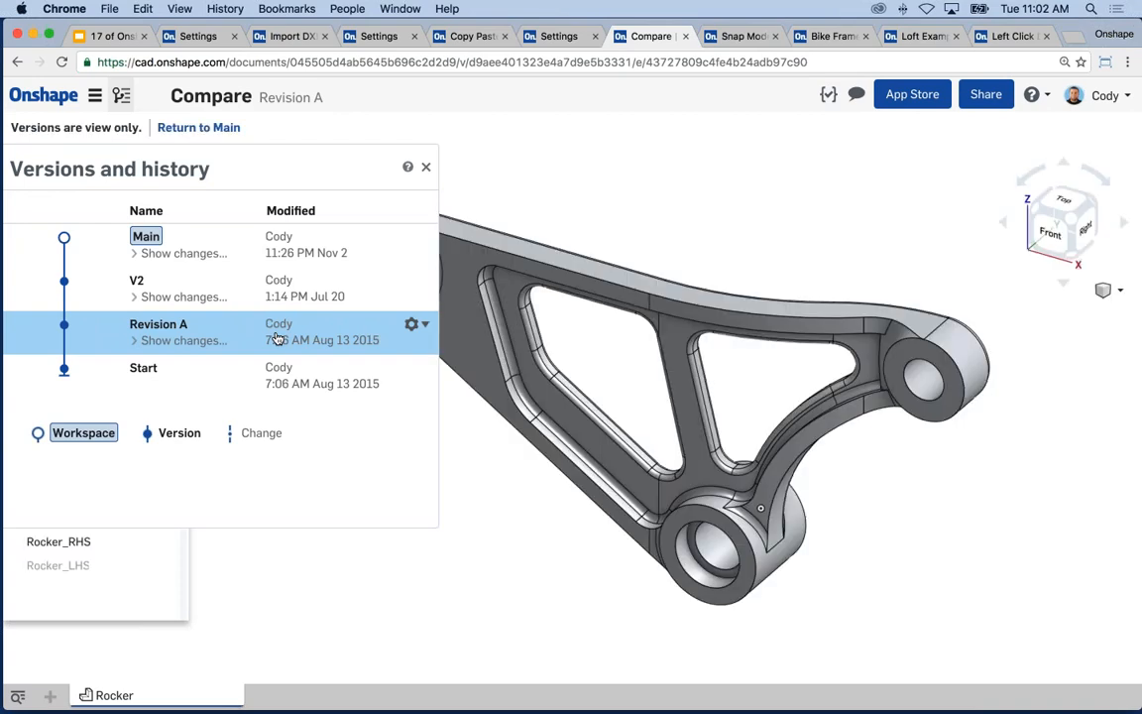
middle_drag(703, 229, 835, 242)
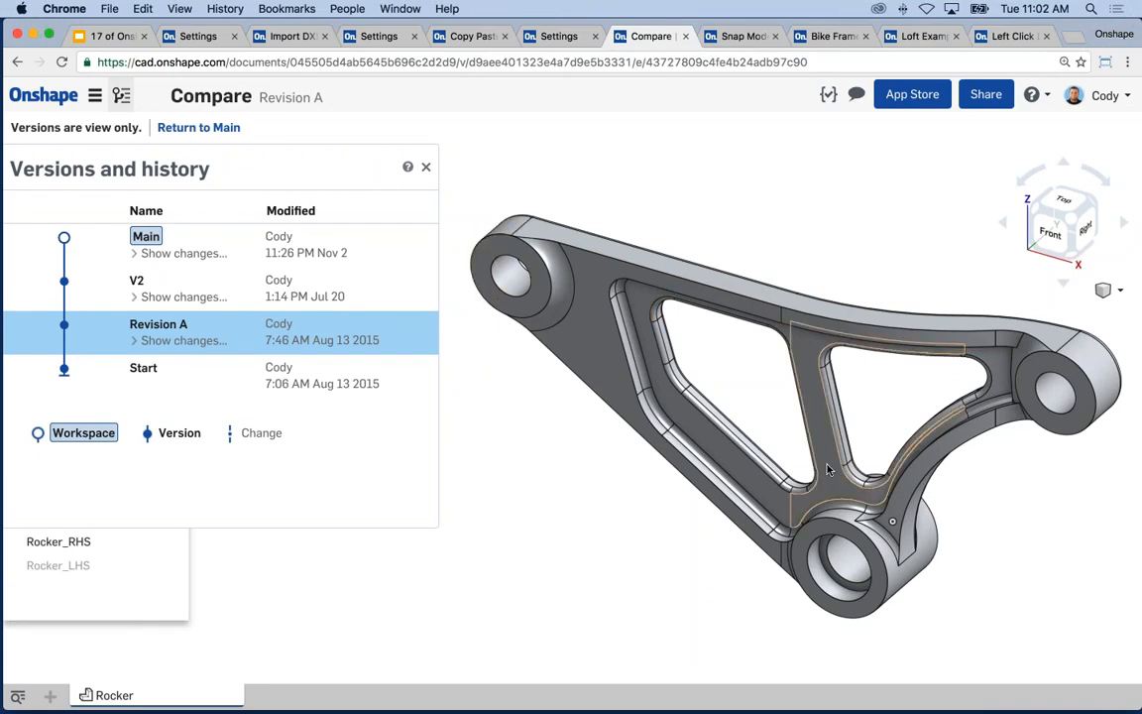
- Return to Main, expand and collapse its changes, and bring up Revision A's actions menu
click(210, 253)
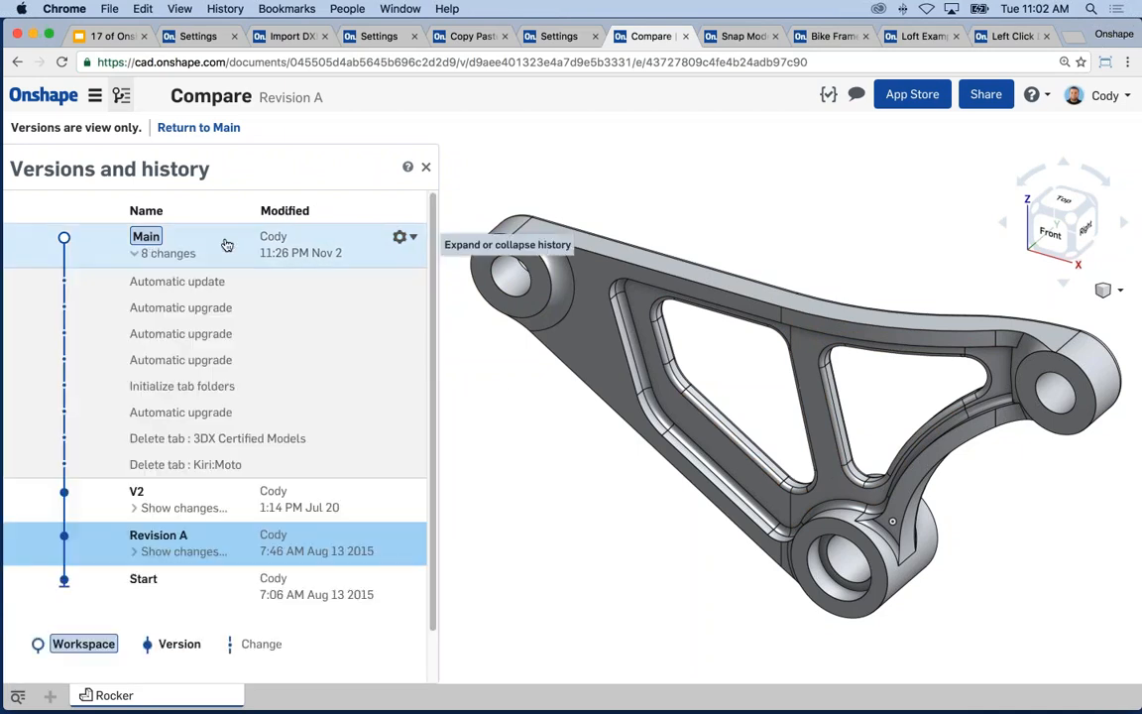
click(224, 244)
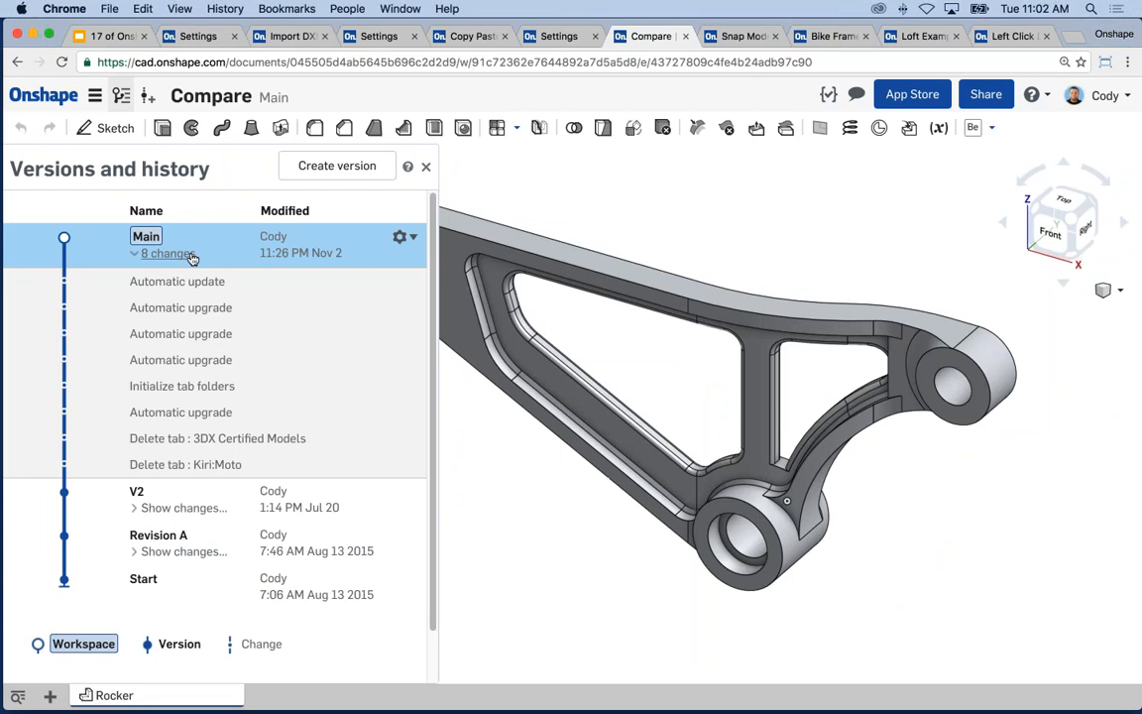
click(184, 255)
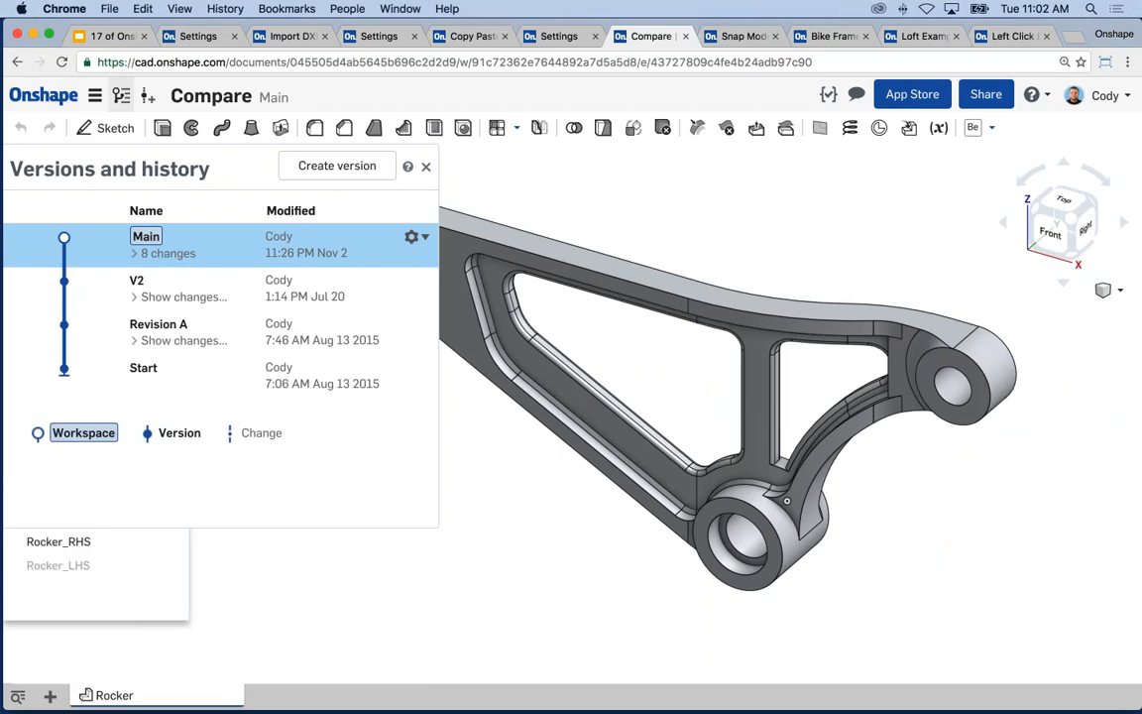
middle_drag(683, 210, 785, 238)
scroll(785, 237, up, 1)
scroll(785, 238, down, 4)
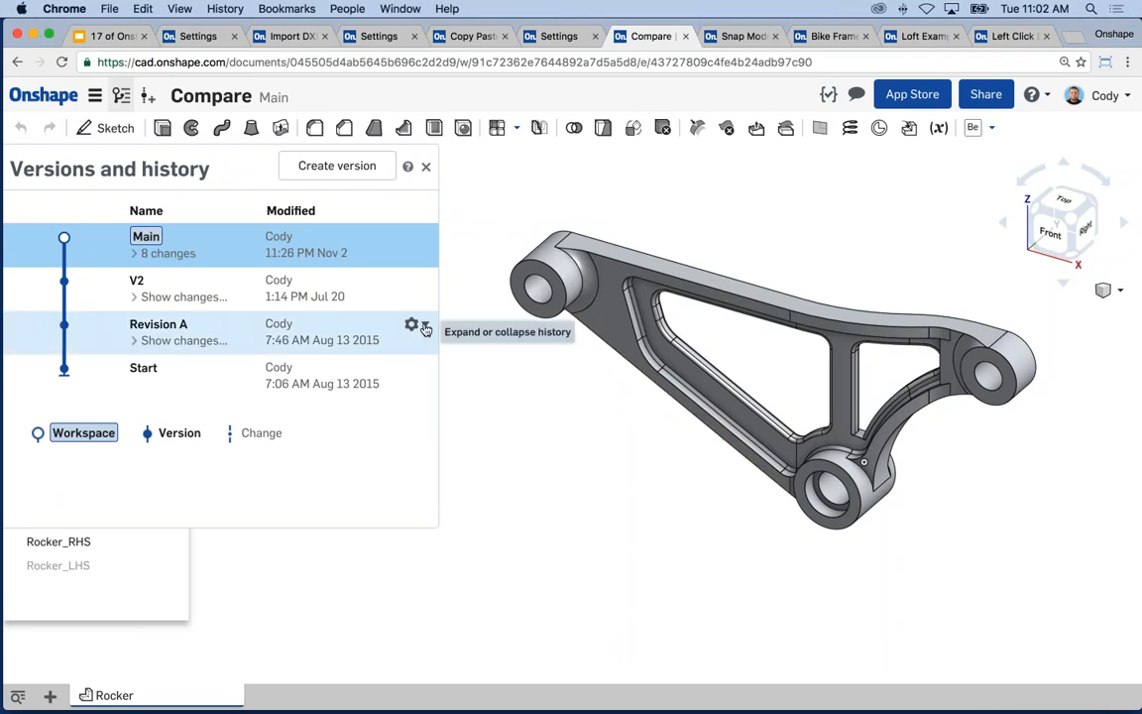
click(423, 327)
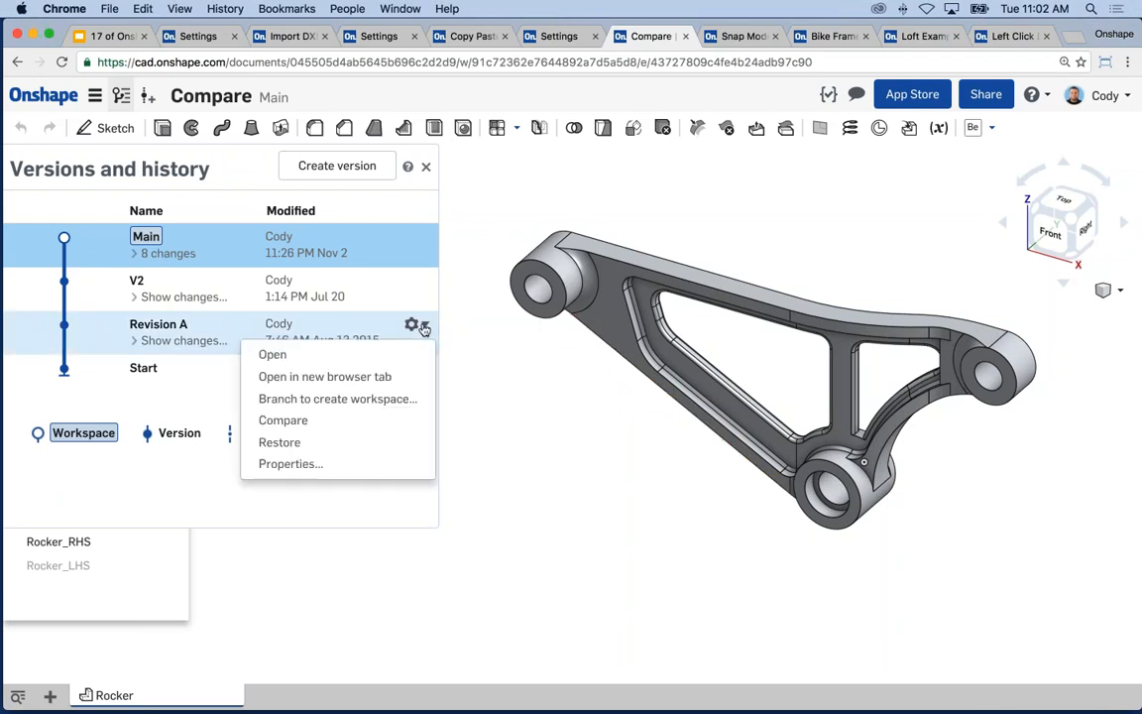
- Compare Main with Revision A, review Extrude 1, Fillet 7 and Chamfer 1, and slide the overlay
click(297, 421)
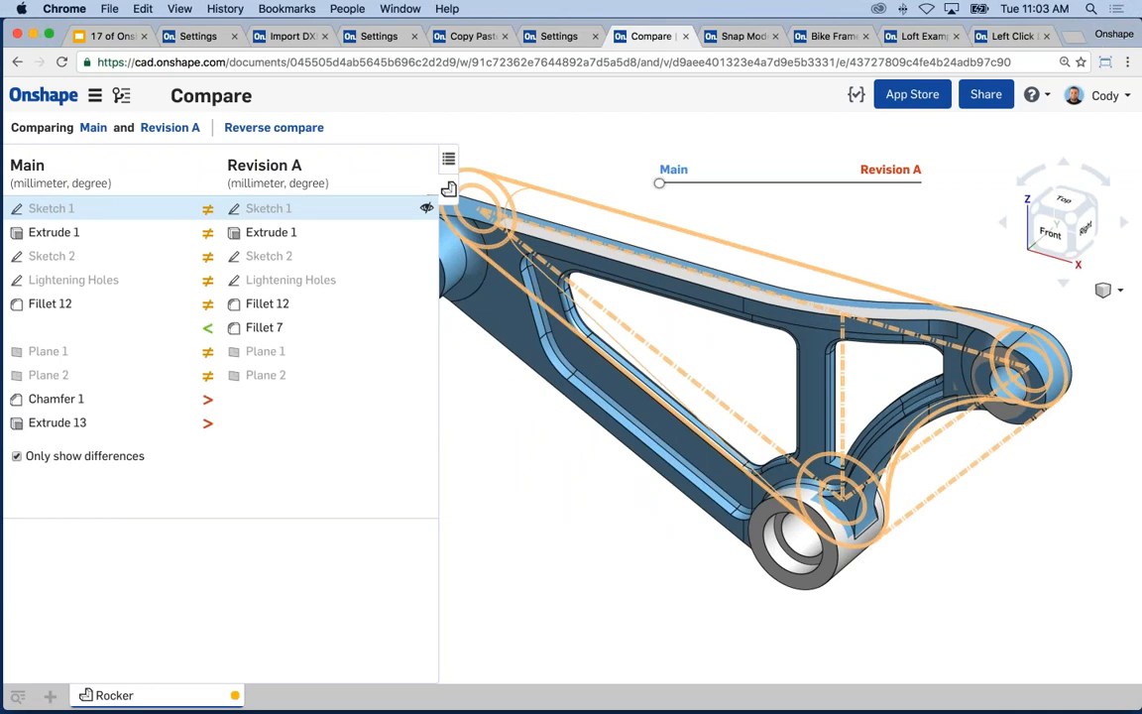
click(110, 234)
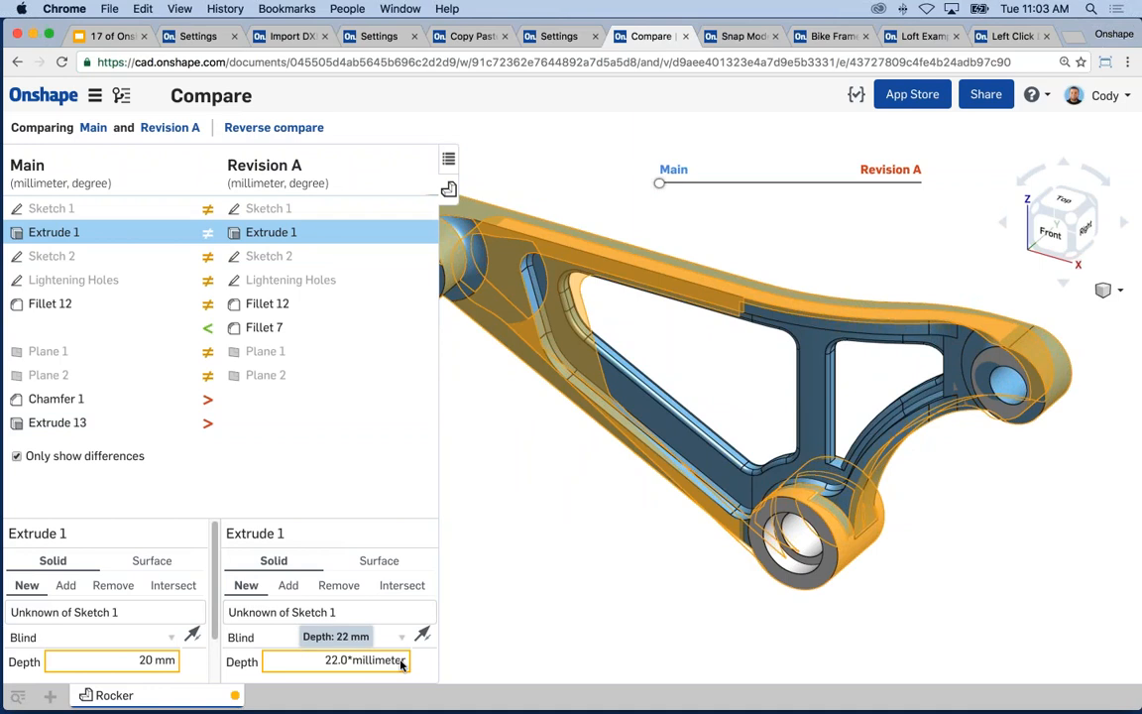
click(151, 331)
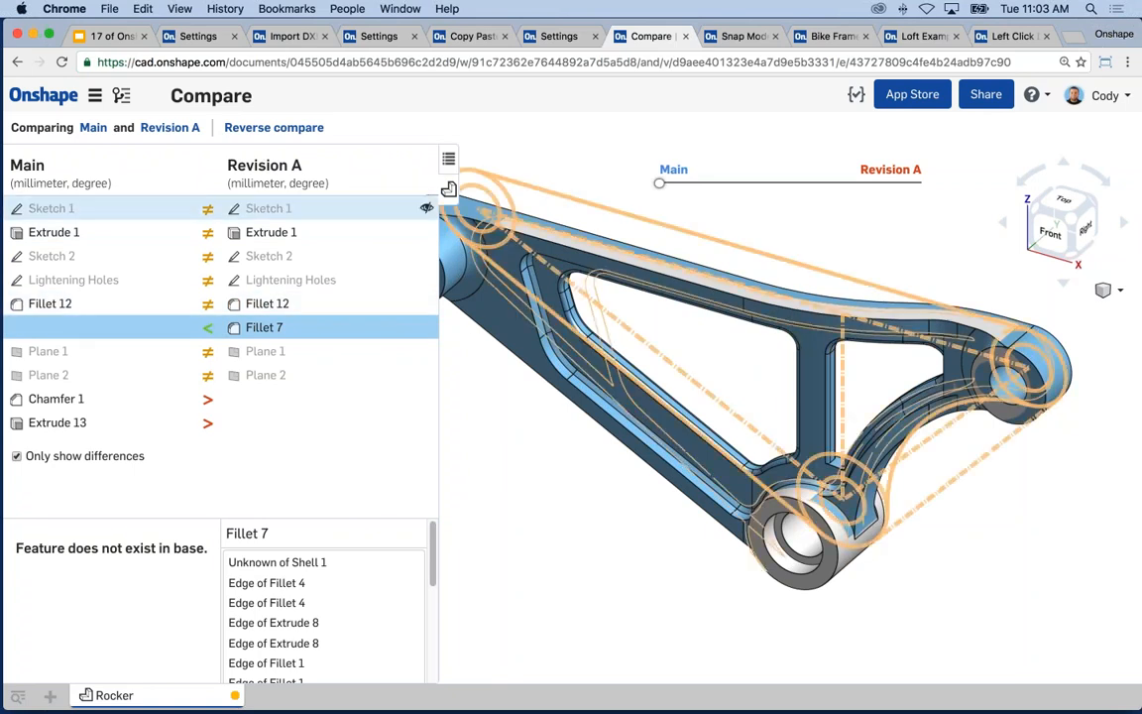
click(85, 399)
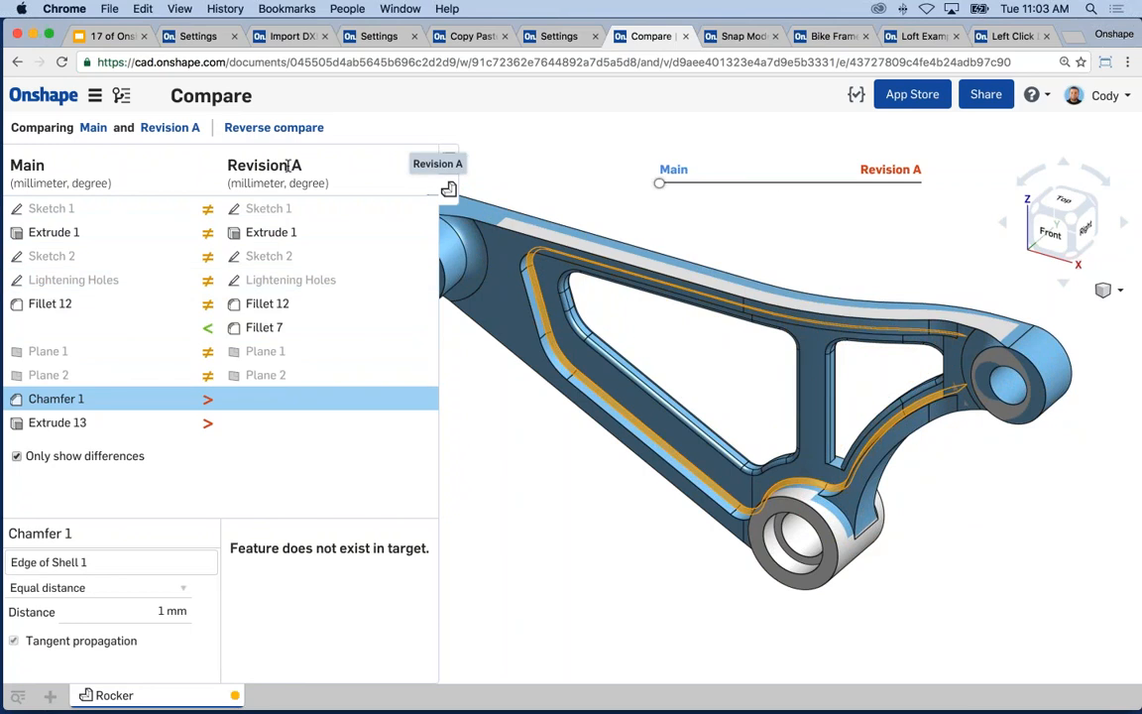
click(448, 189)
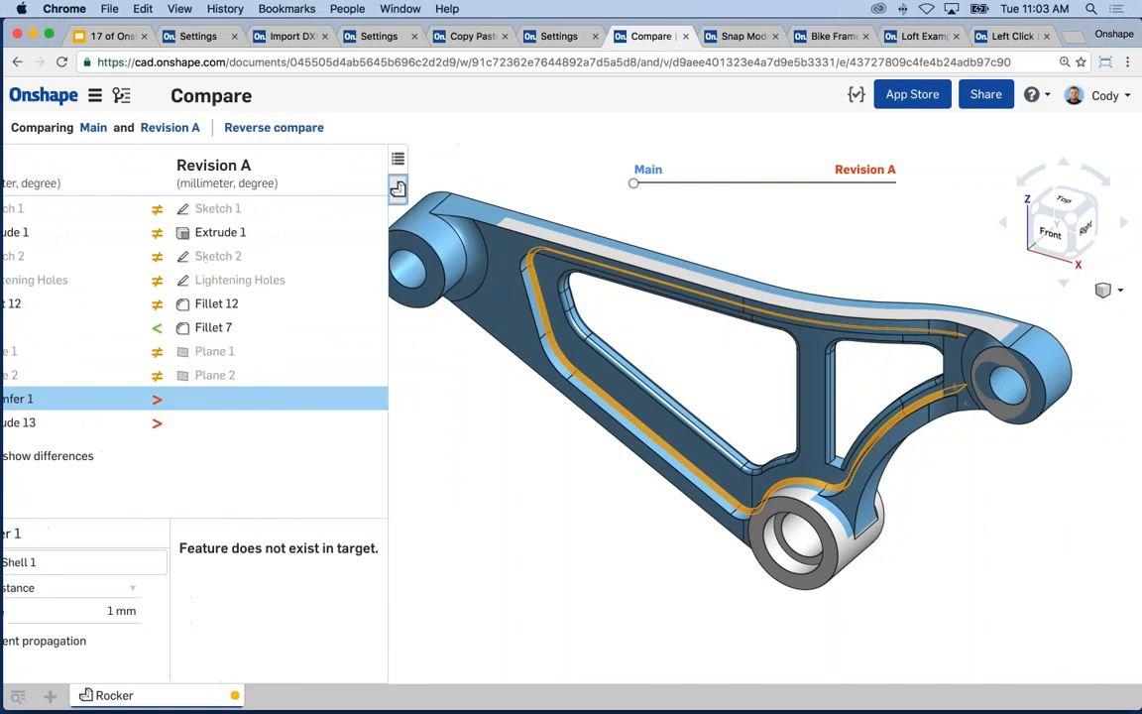
mouse_move(400, 182)
mouse_down()
mouse_move(736, 182)
mouse_move(400, 182)
mouse_up()
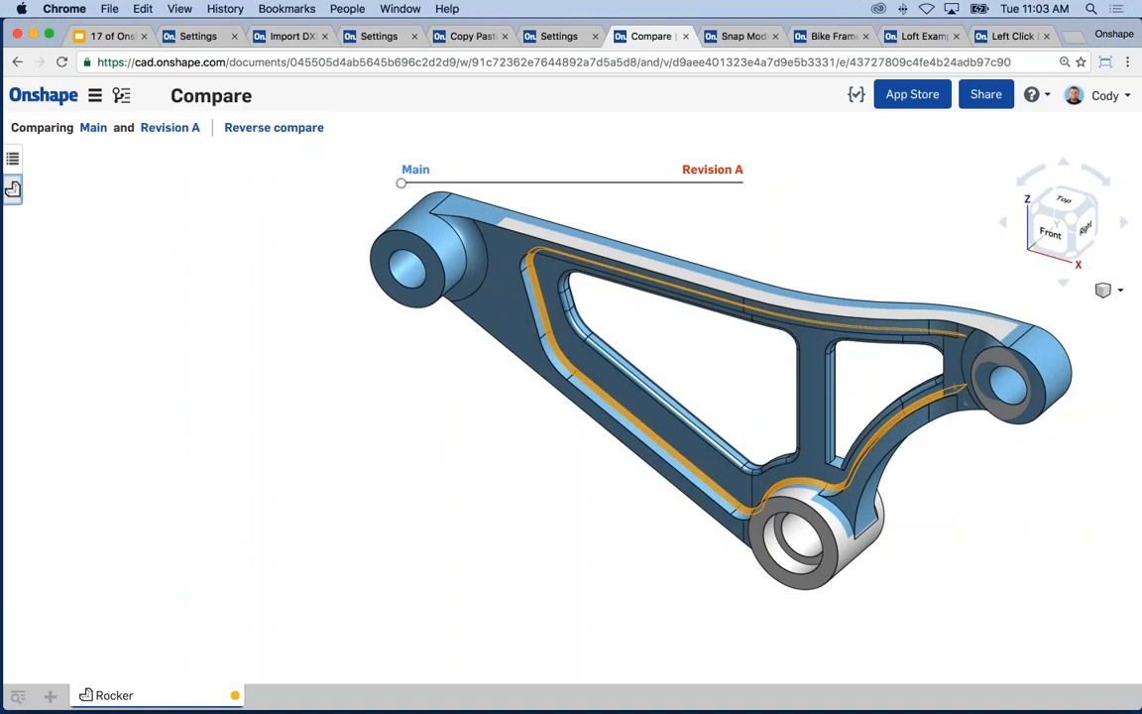
- Slide the Main/Revision A overlay once more, then leave the comparison for the Main workspace
mouse_move(400, 183)
mouse_down()
mouse_move(728, 182)
mouse_move(401, 183)
mouse_up()
click(94, 128)
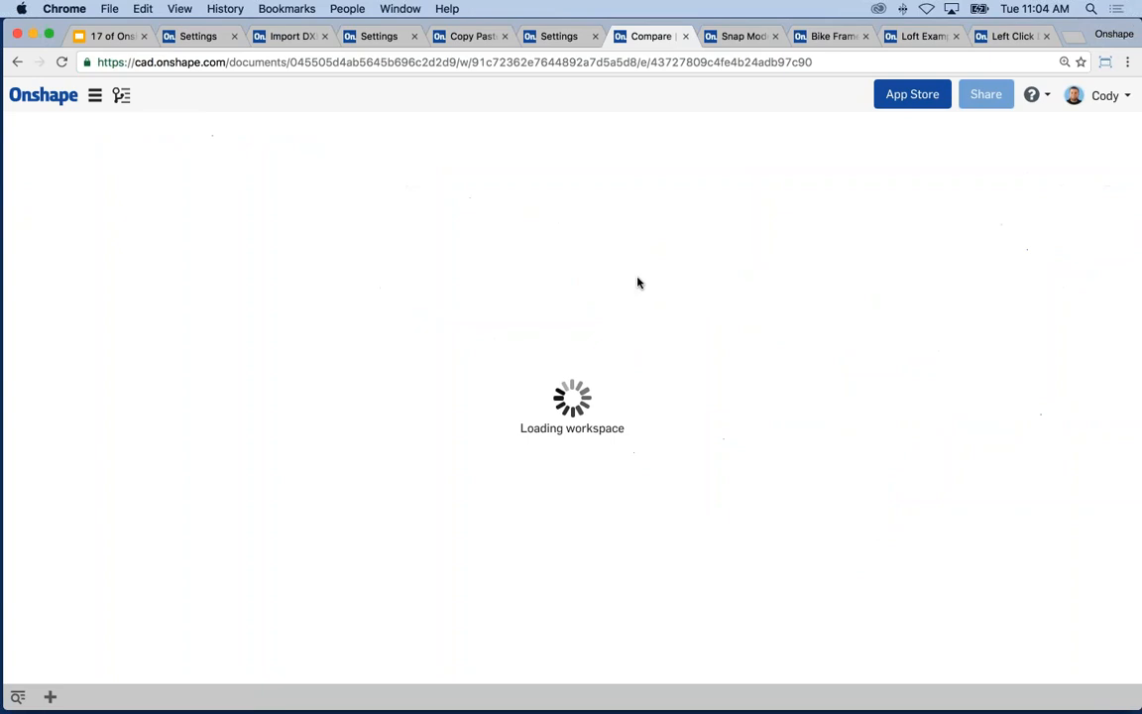